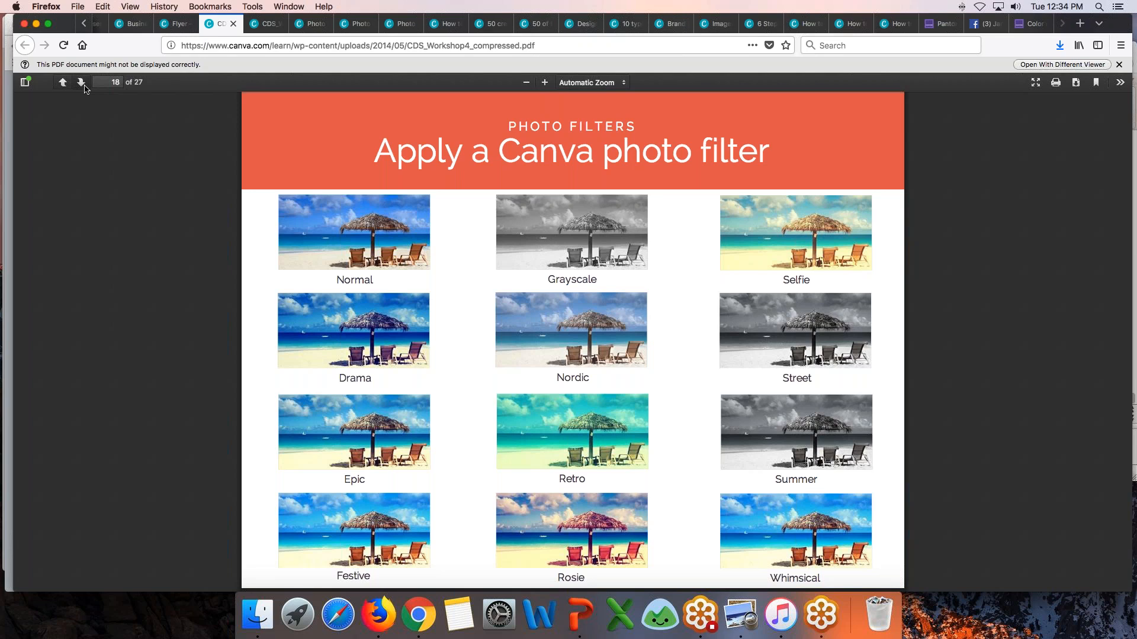
# Read the workshop PDF's photo filter pages on Red Bull, Kinfolk and custom filter codes, continuing to the "Bringing it all together" title page.
pyautogui.click(82, 84)
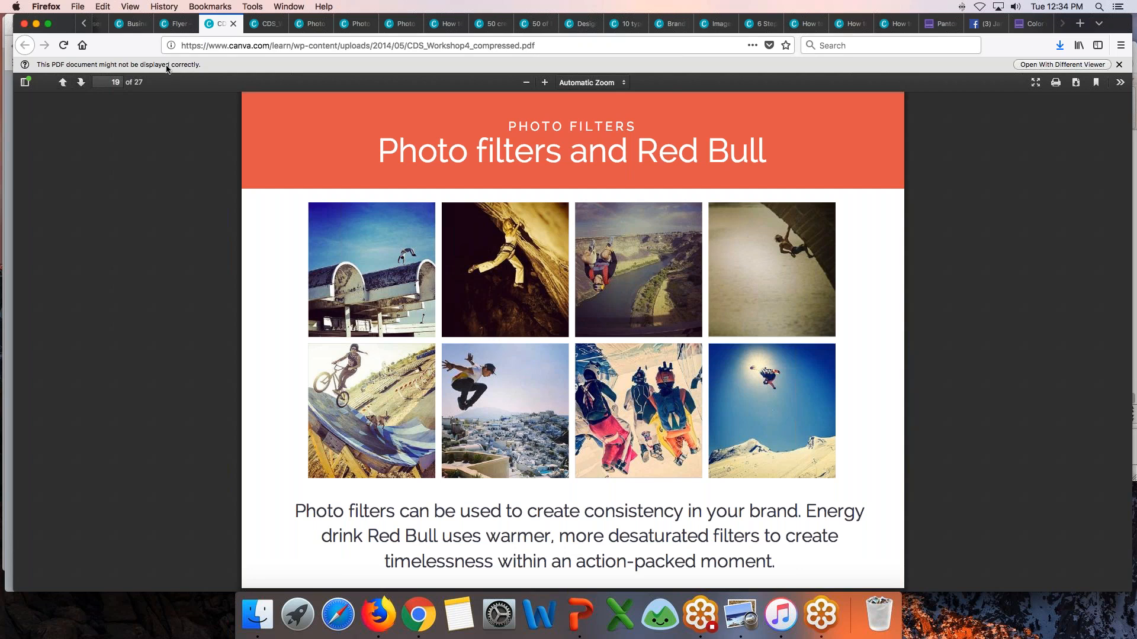
pyautogui.click(82, 83)
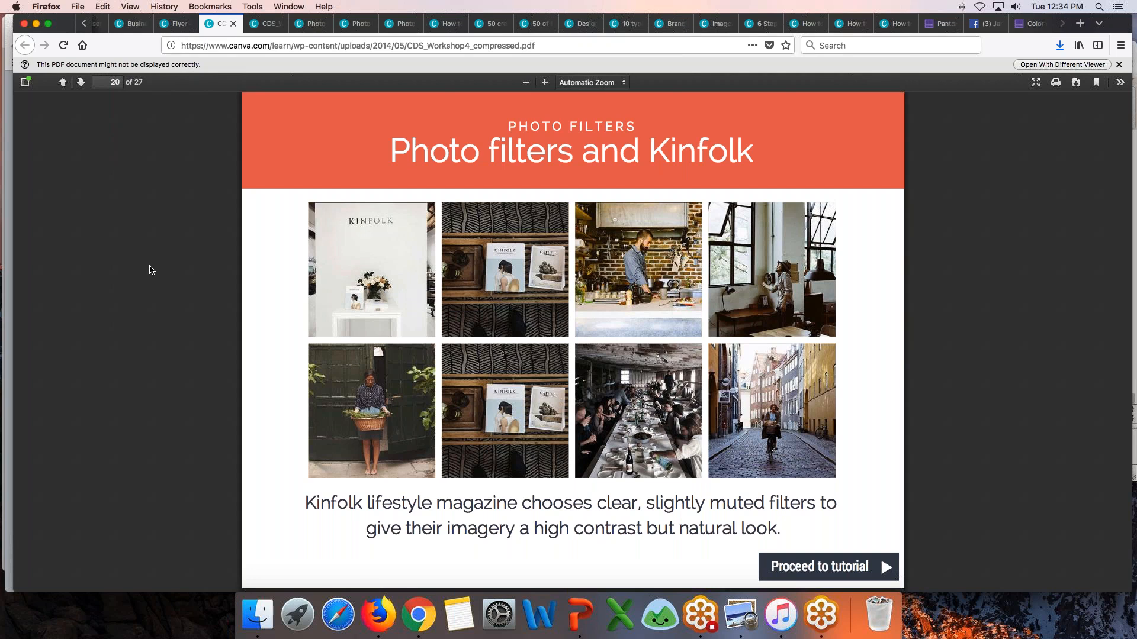
pyautogui.click(81, 82)
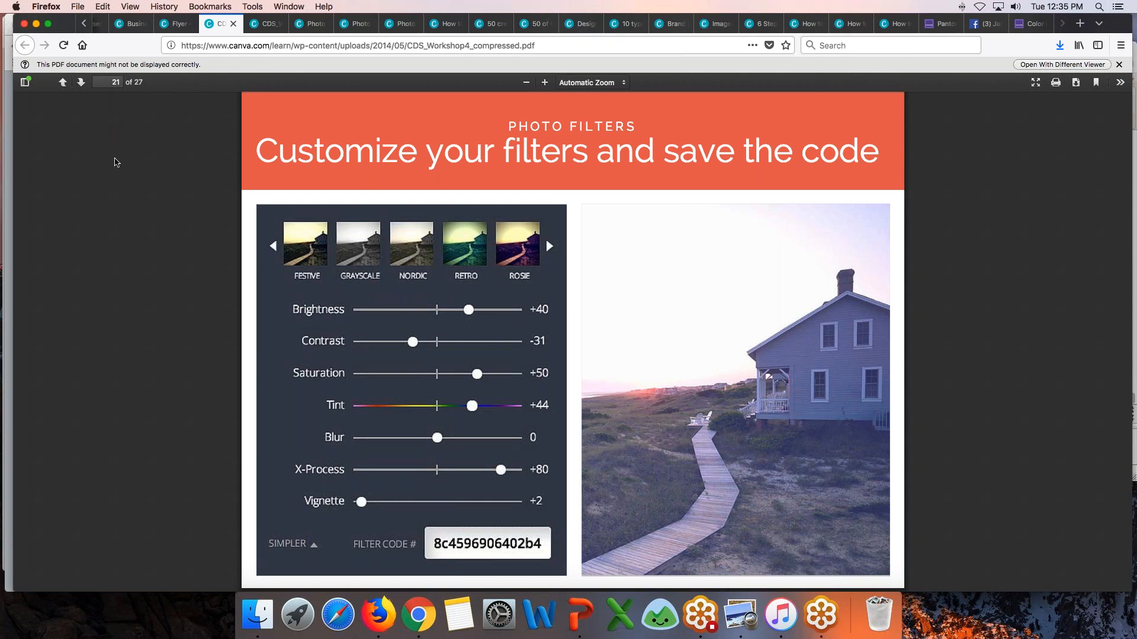
pyautogui.click(83, 85)
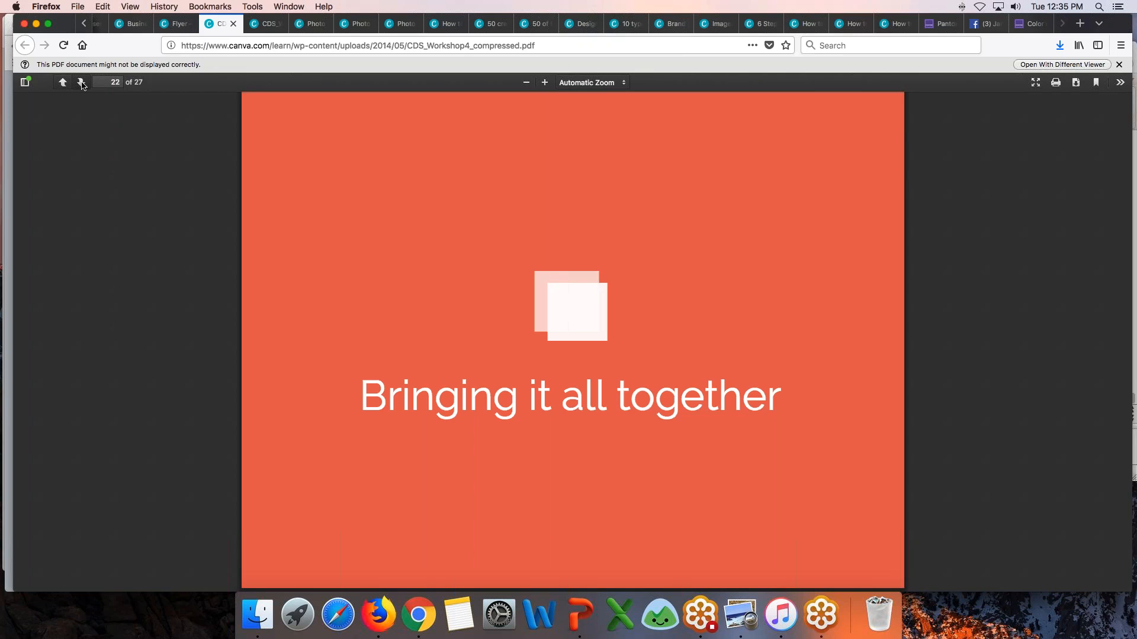
# Read the "Bringing it all together" pages on presentation design, A4 documents and social media through page 27.
pyautogui.click(82, 85)
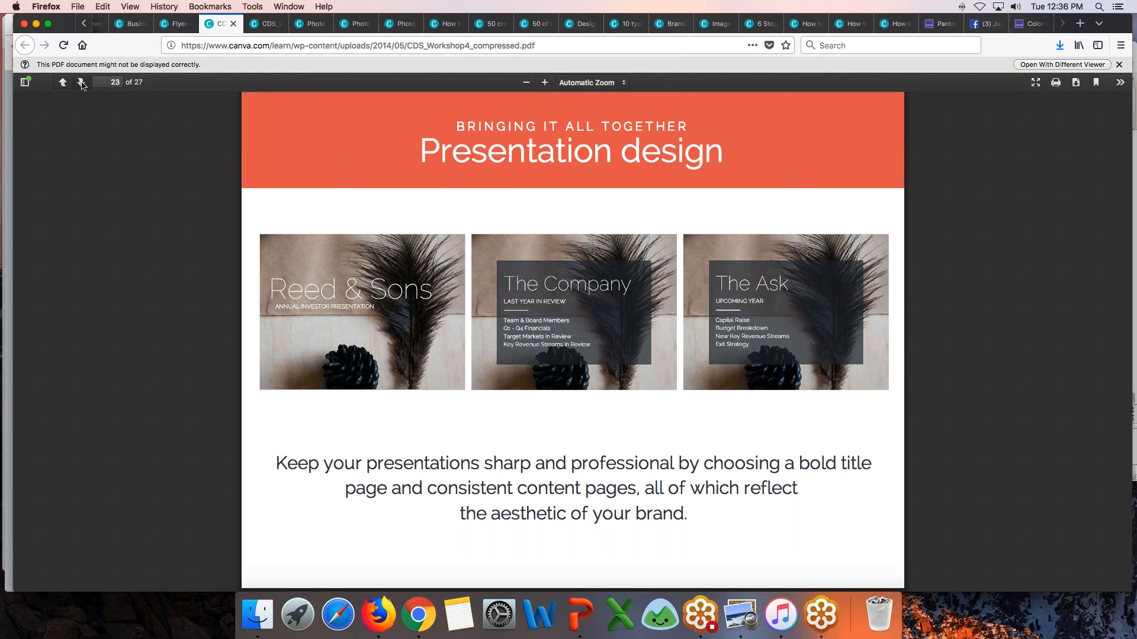
pyautogui.click(82, 86)
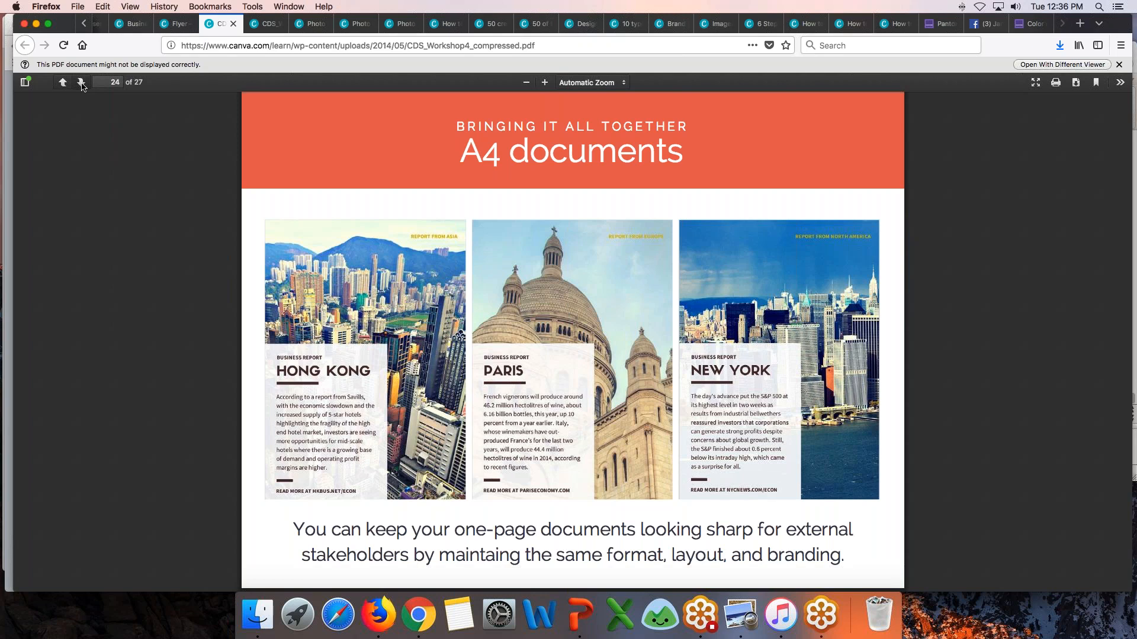
pyautogui.click(81, 82)
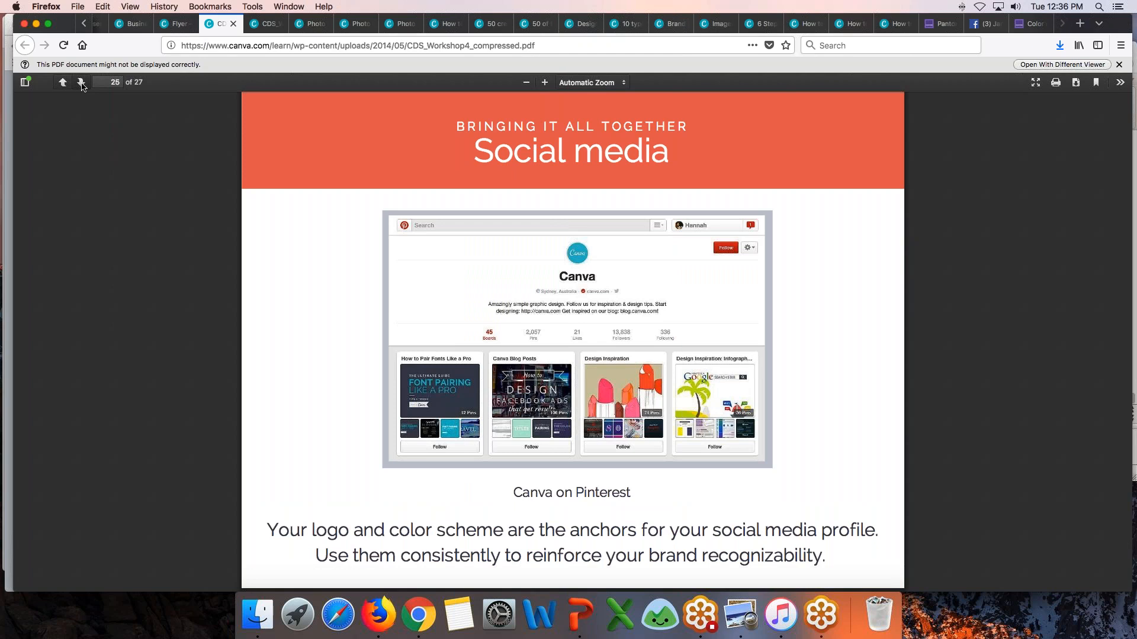
pyautogui.click(81, 84)
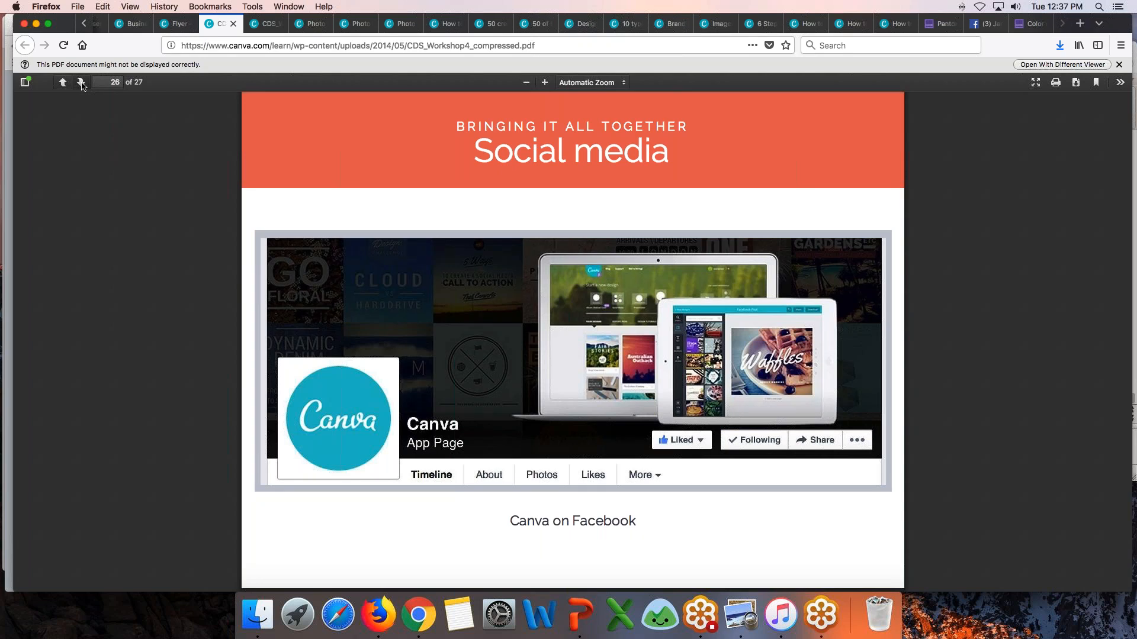
pyautogui.click(81, 84)
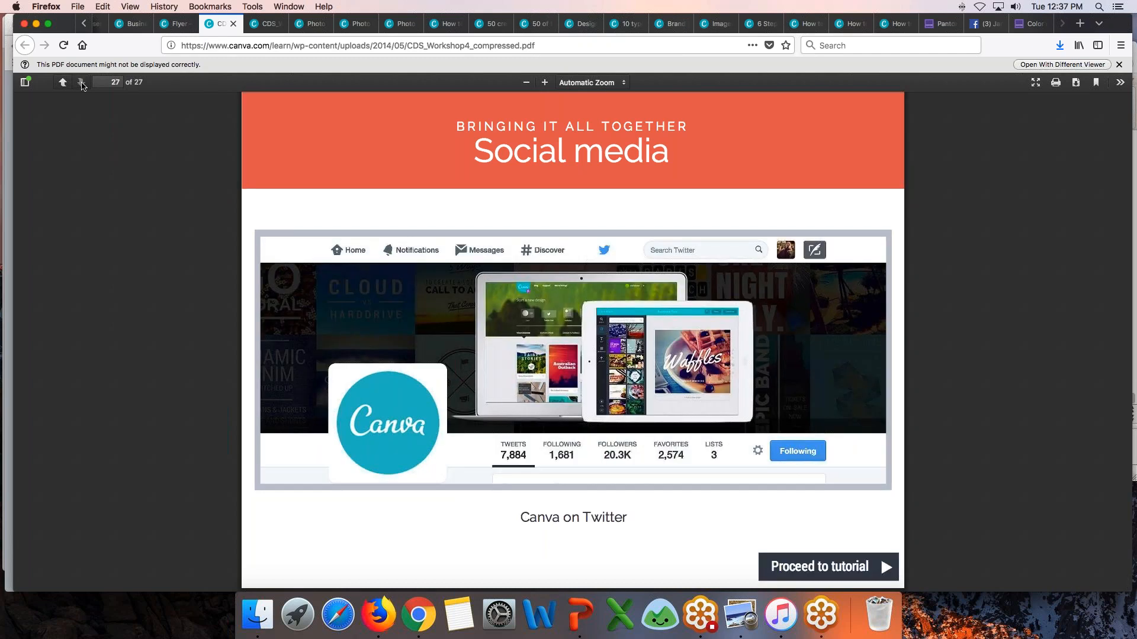
# Switch to the E-Commerce Act (Republic Act 8792) presentation and examine its slide designs from the title through point #11.
pyautogui.click(86, 24)
pyautogui.click(86, 24)
pyautogui.click(86, 25)
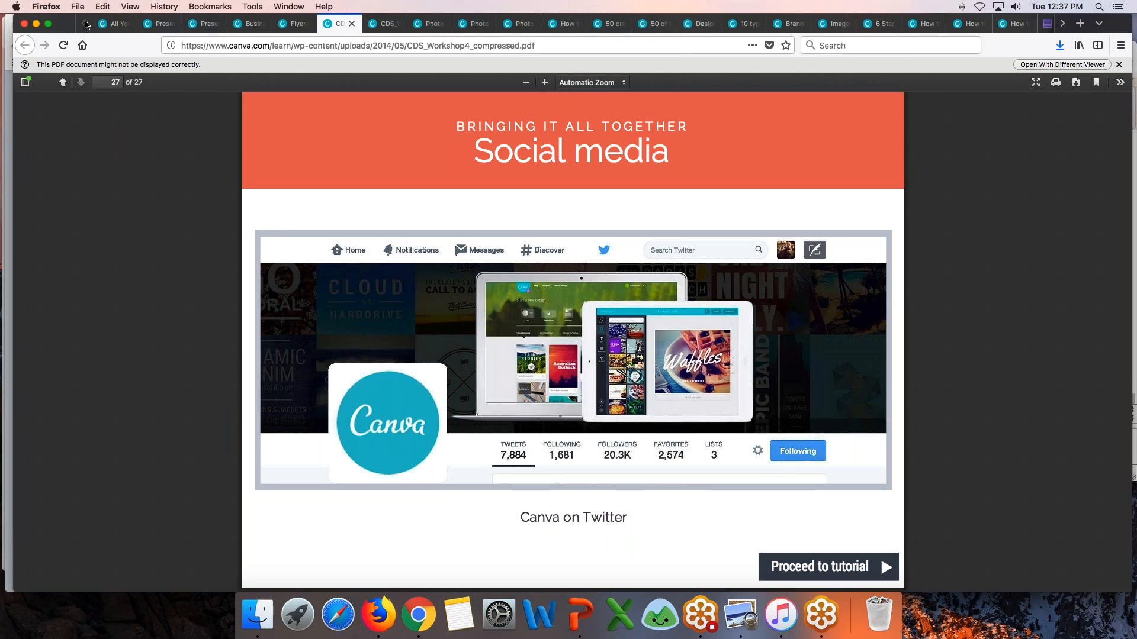
pyautogui.click(157, 27)
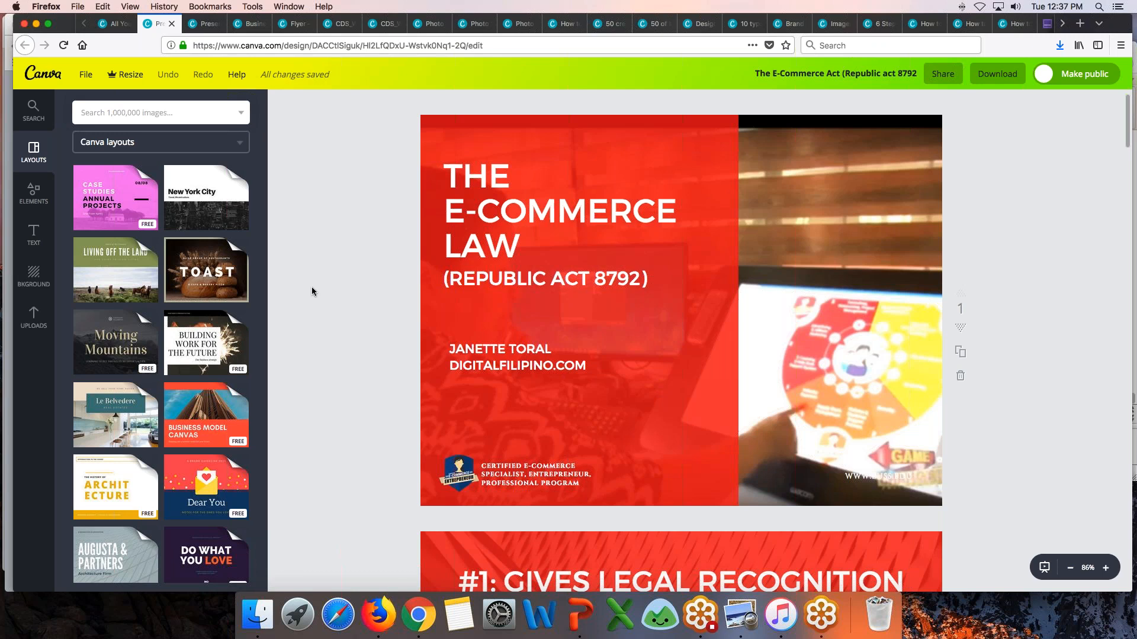
pyautogui.scroll(-3, 311, 287)
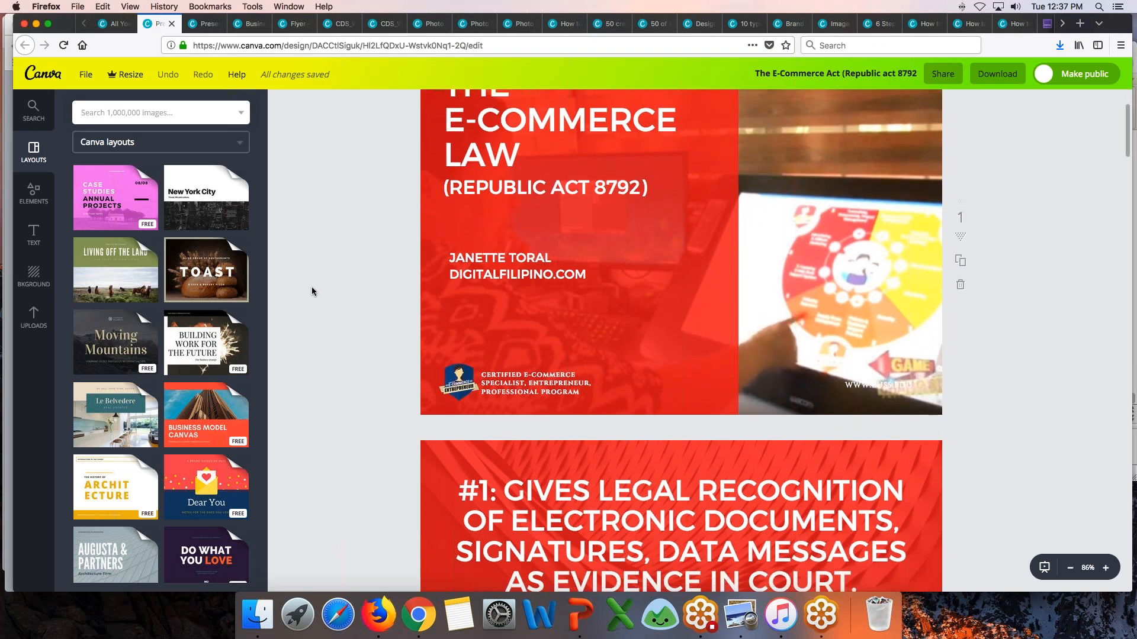
pyautogui.scroll(-10, 312, 291)
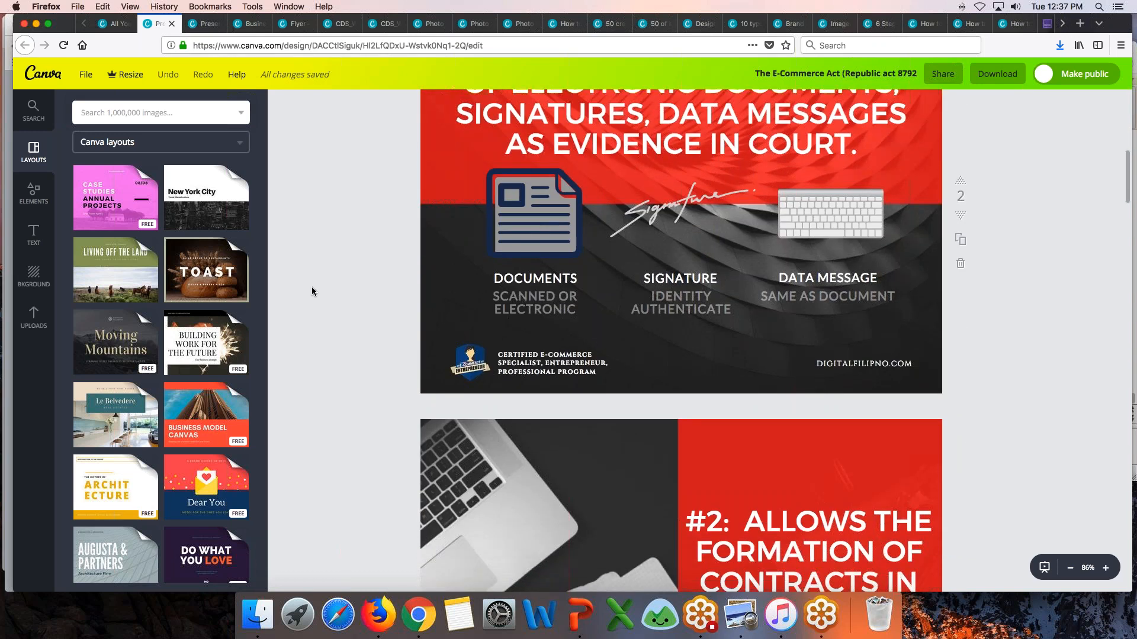
pyautogui.scroll(-5, 312, 291)
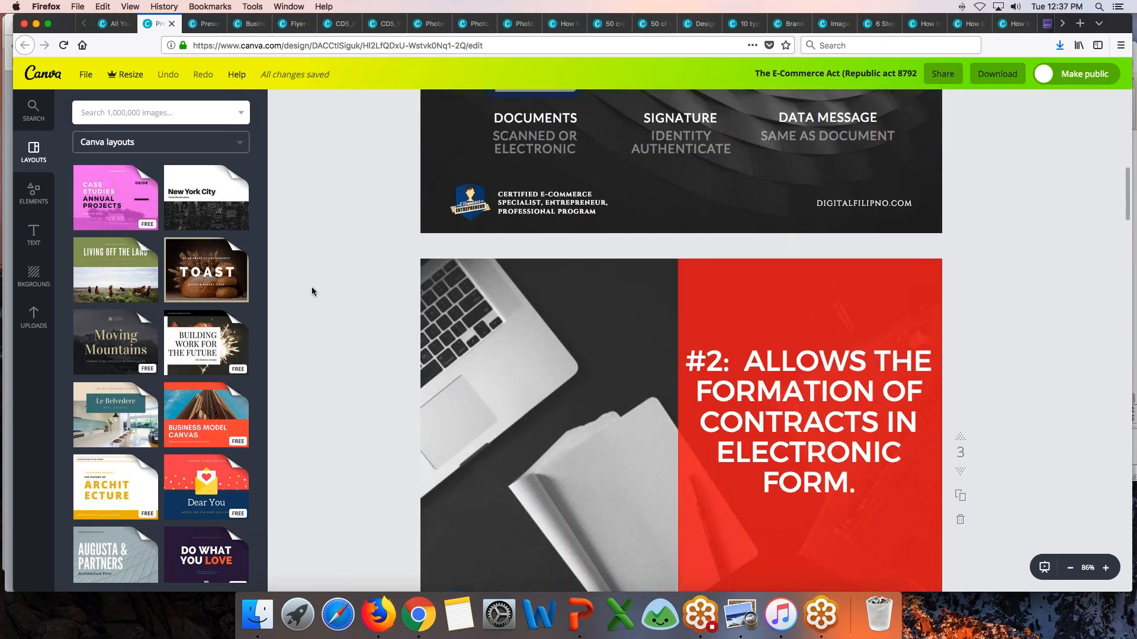
pyautogui.scroll(-7, 312, 291)
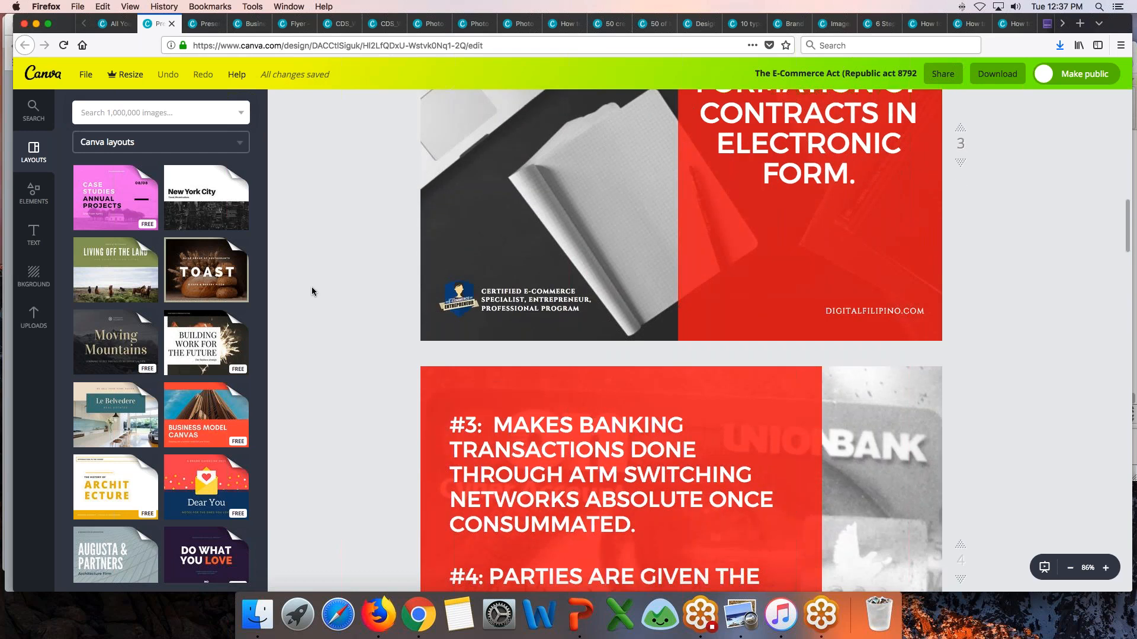
pyautogui.scroll(-5, 312, 291)
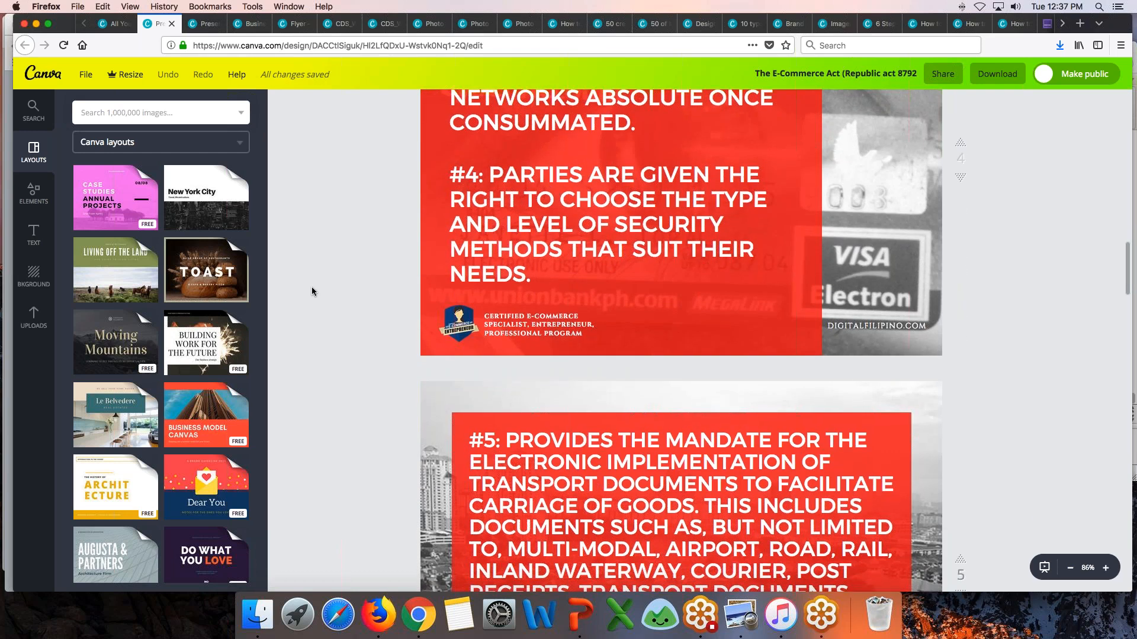
pyautogui.scroll(-6, 312, 287)
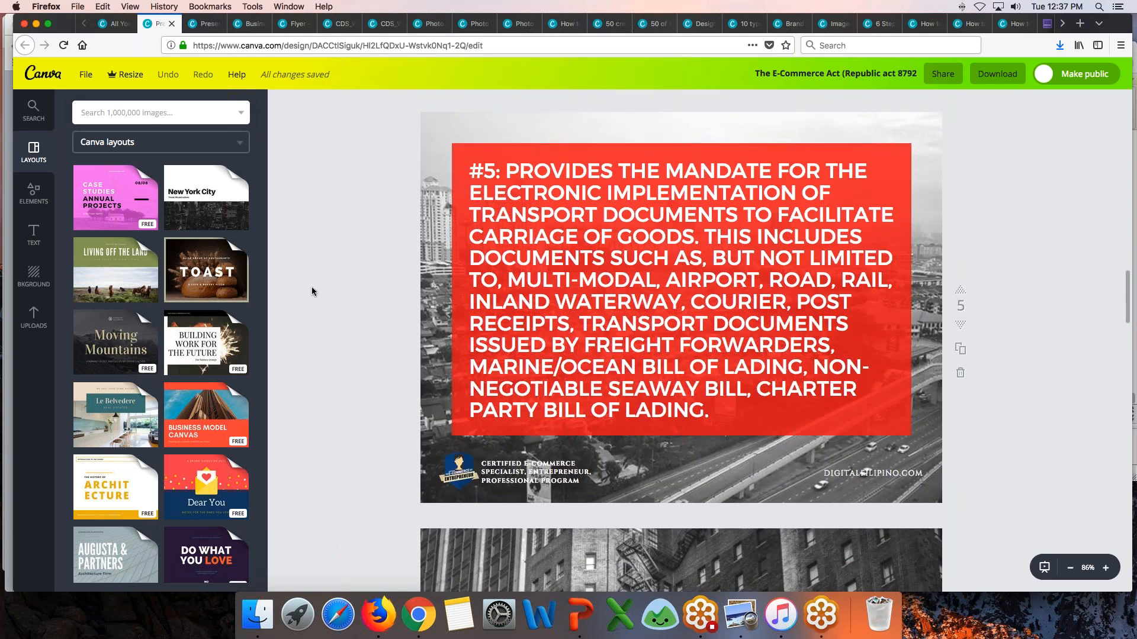
pyautogui.scroll(-3, 311, 291)
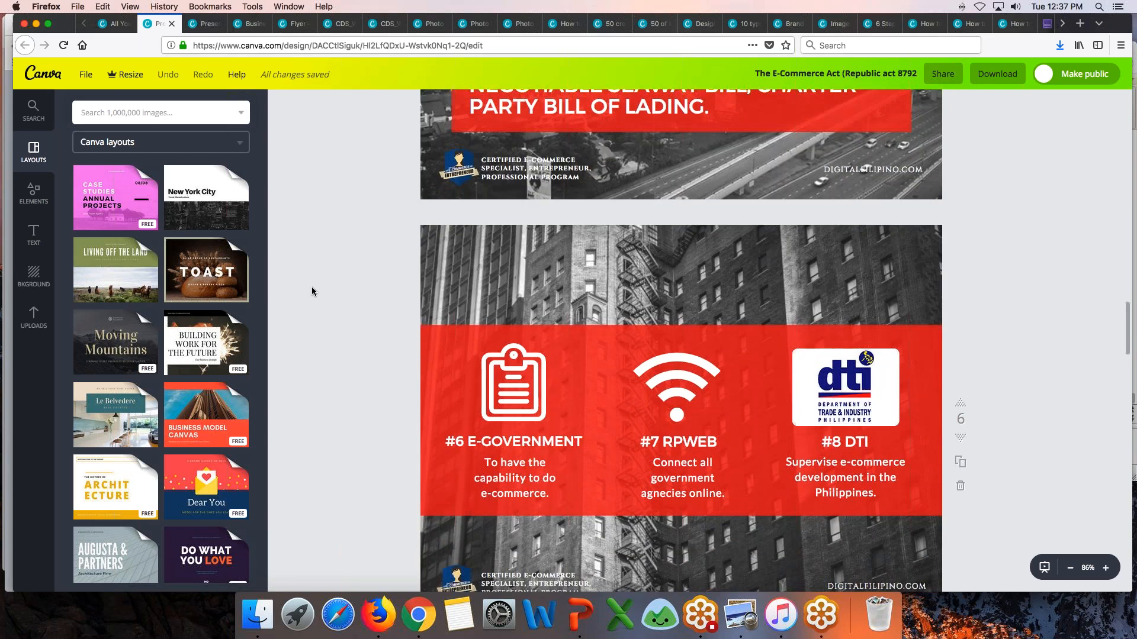
pyautogui.scroll(-4, 312, 291)
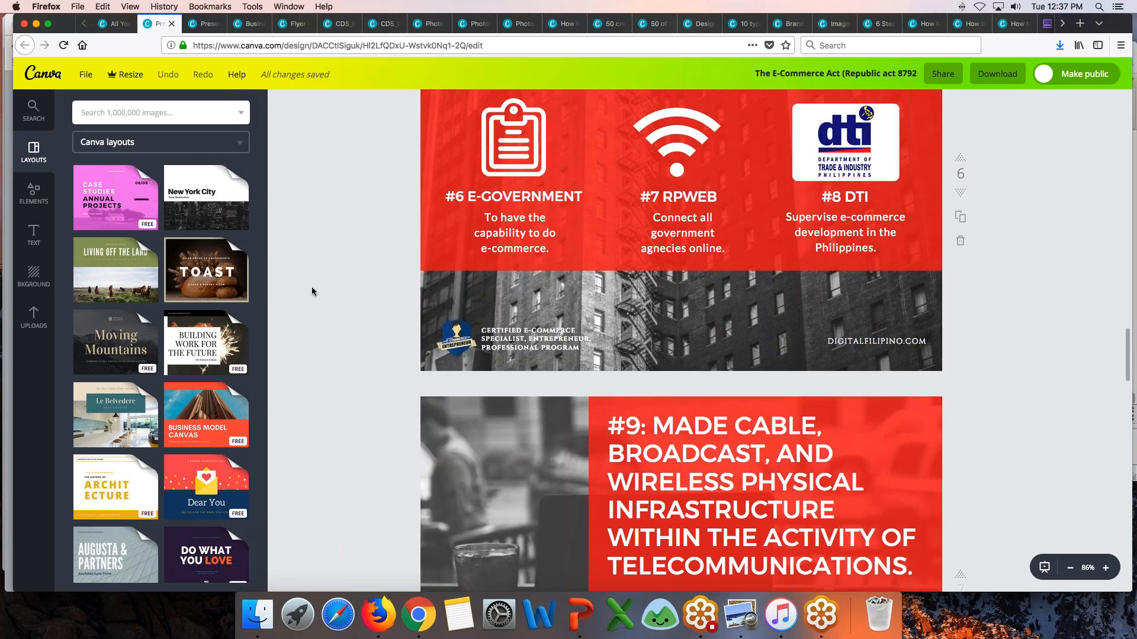
pyautogui.scroll(-4, 312, 291)
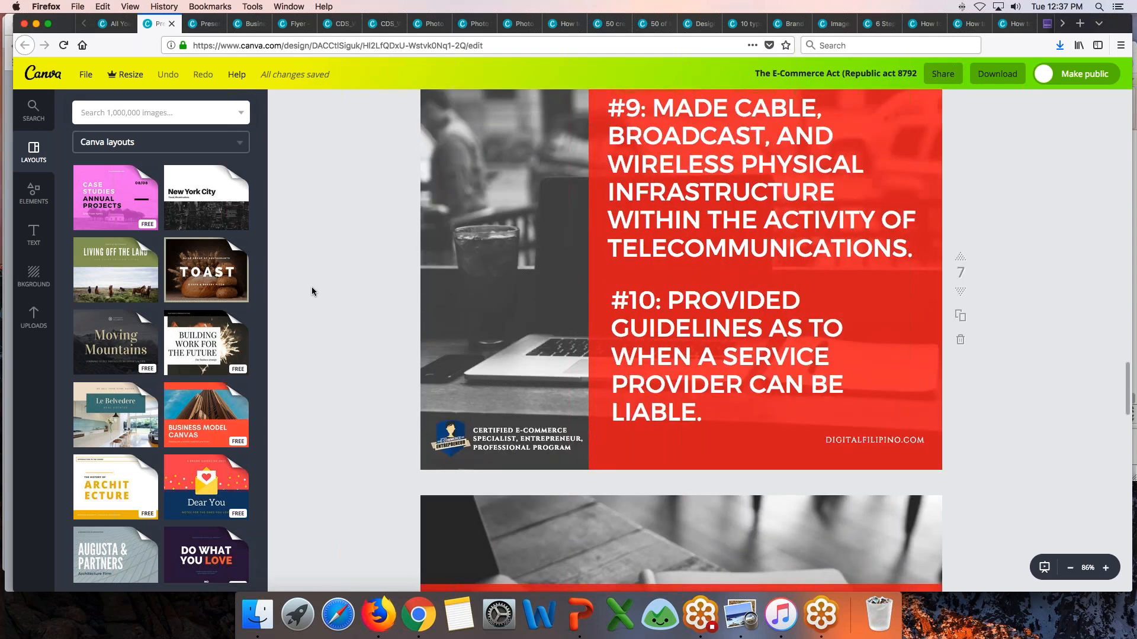
pyautogui.scroll(-3, 311, 286)
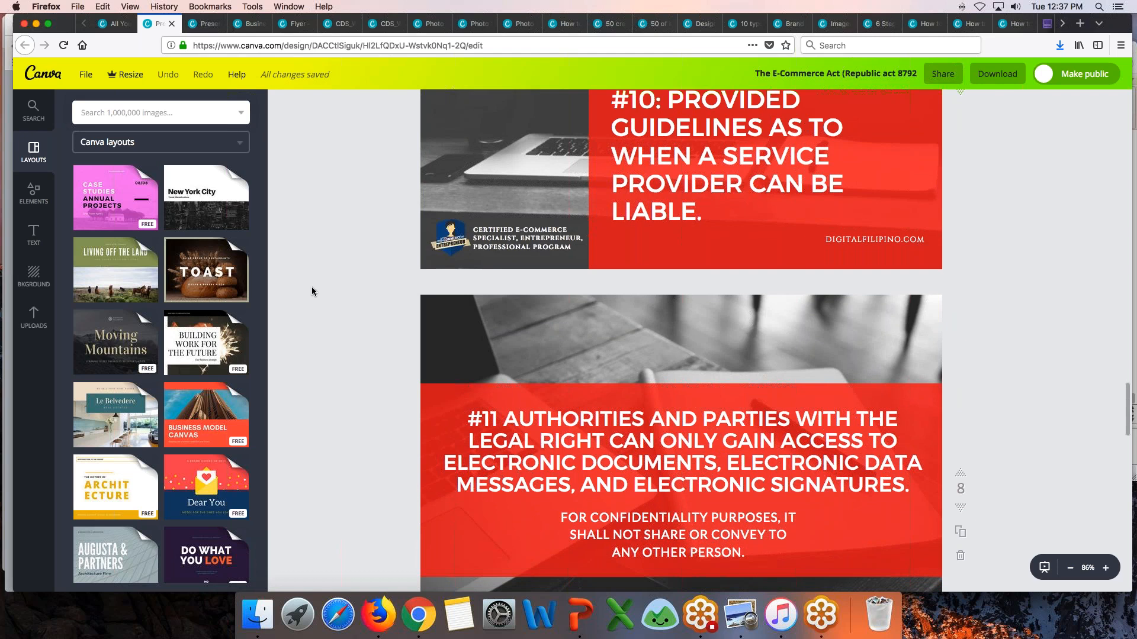
pyautogui.scroll(-2, 311, 288)
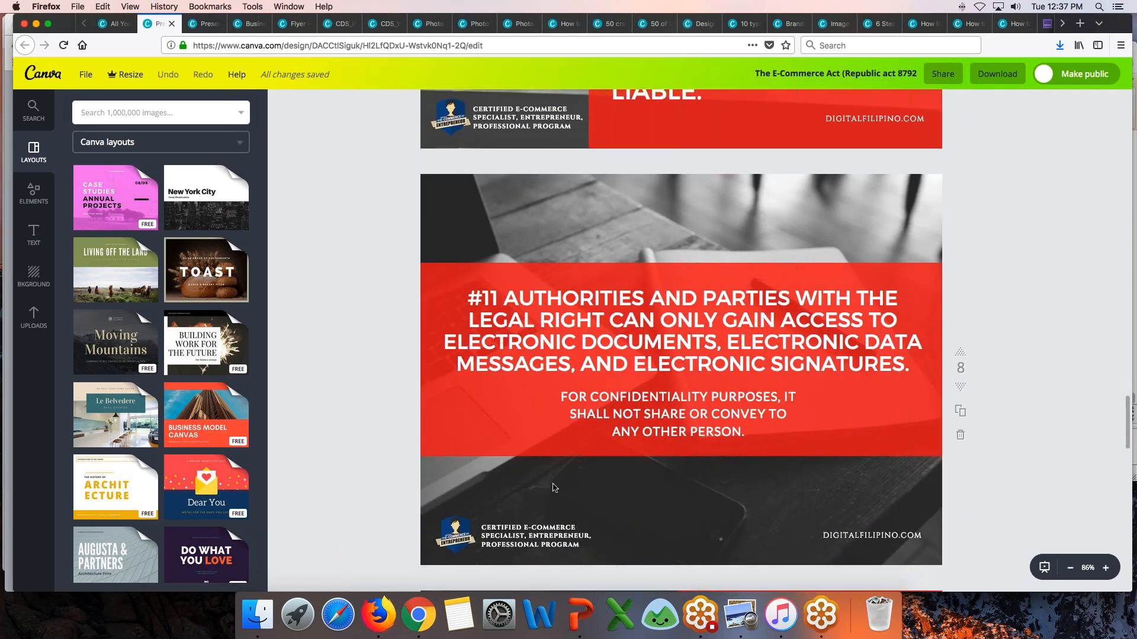
# Review the E-Commerce Act slides in reverse order, going back to the title slide.
pyautogui.scroll(2, 331, 464)
pyautogui.scroll(10, 332, 460)
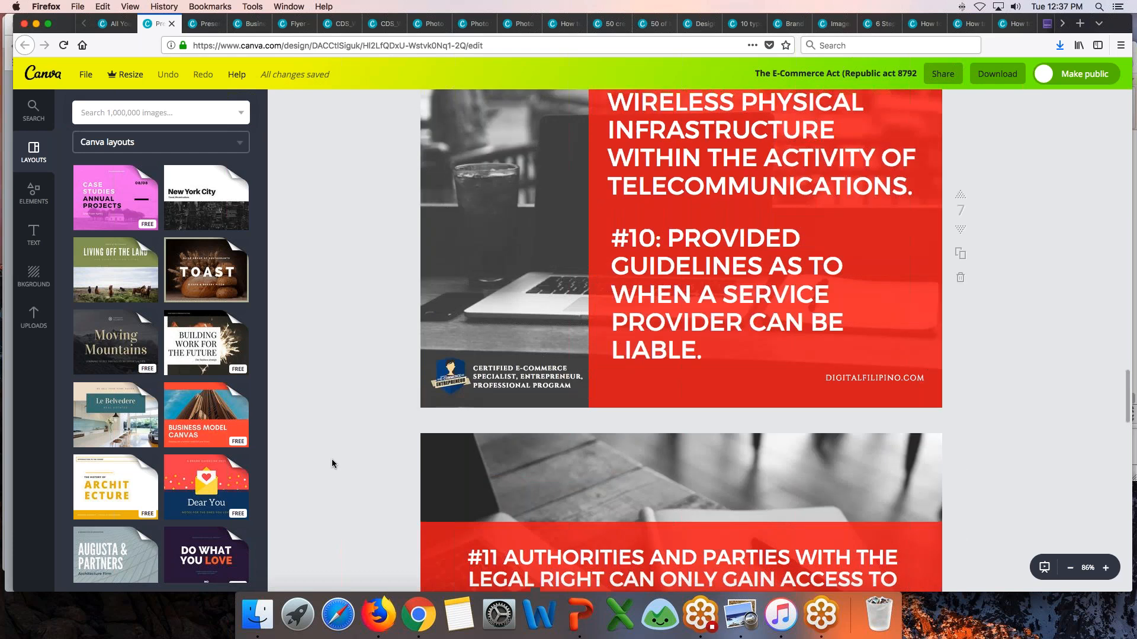
pyautogui.scroll(7, 332, 463)
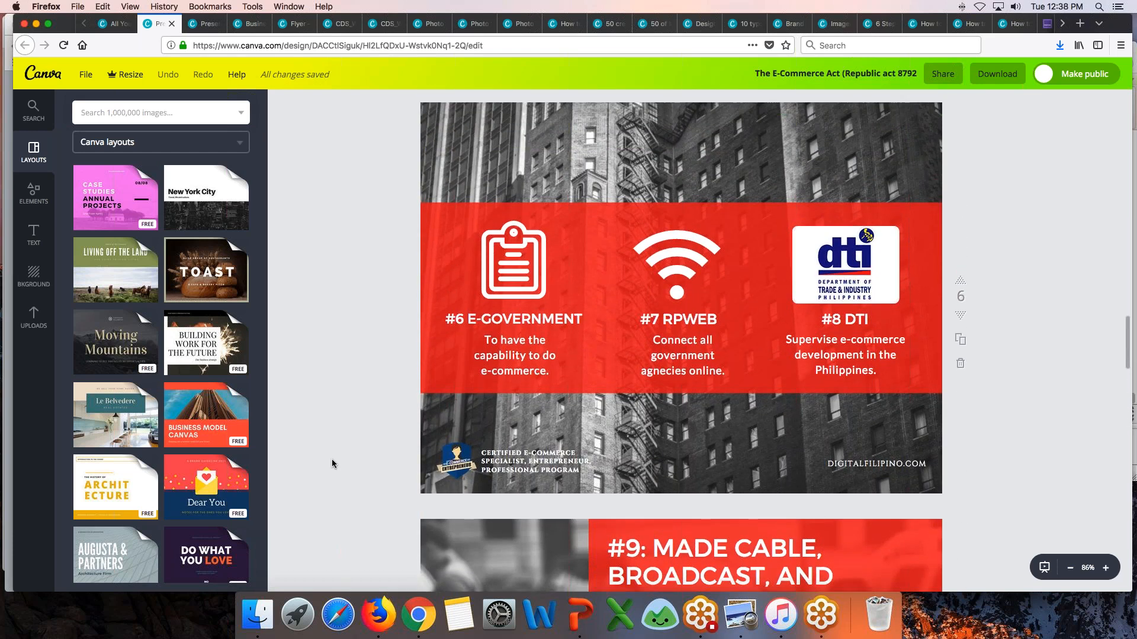
pyautogui.scroll(13, 331, 464)
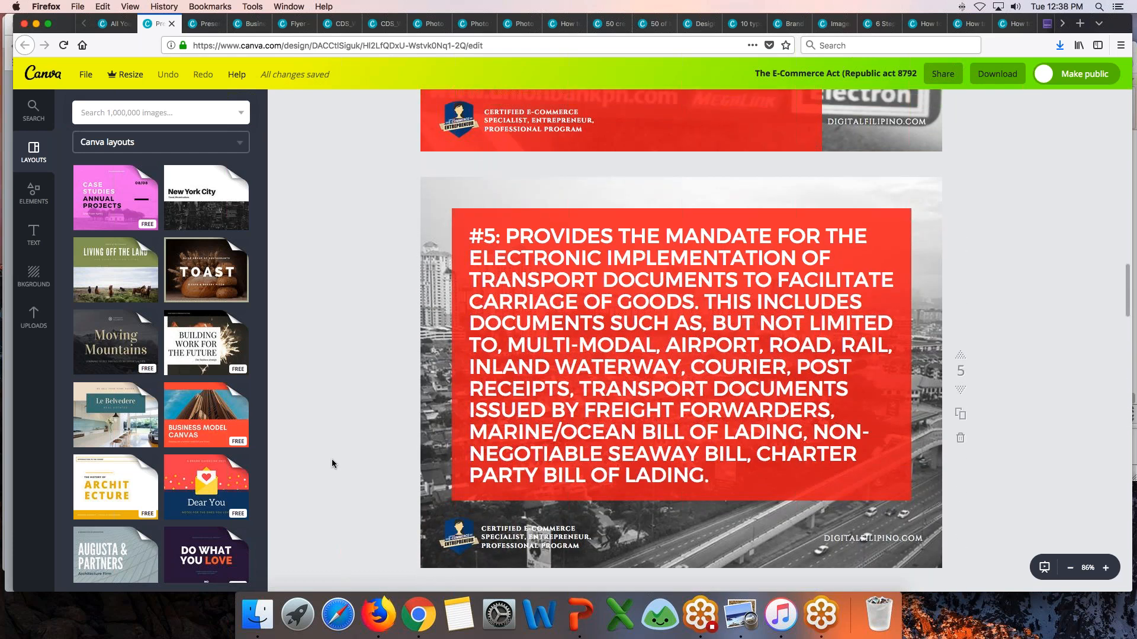
pyautogui.scroll(11, 331, 464)
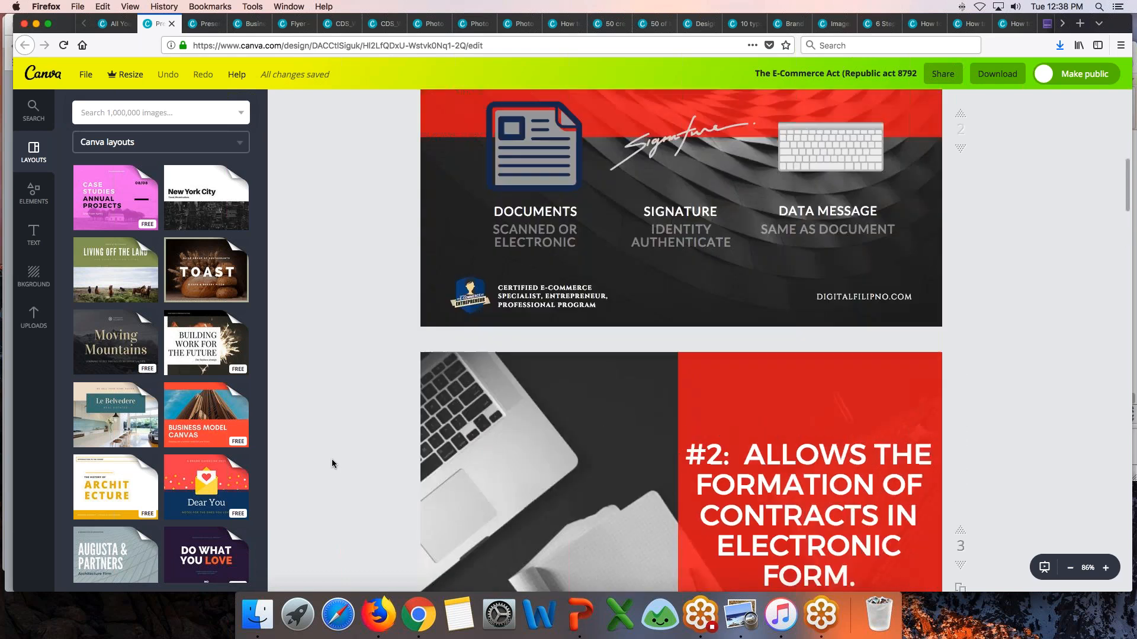
pyautogui.scroll(1, 332, 460)
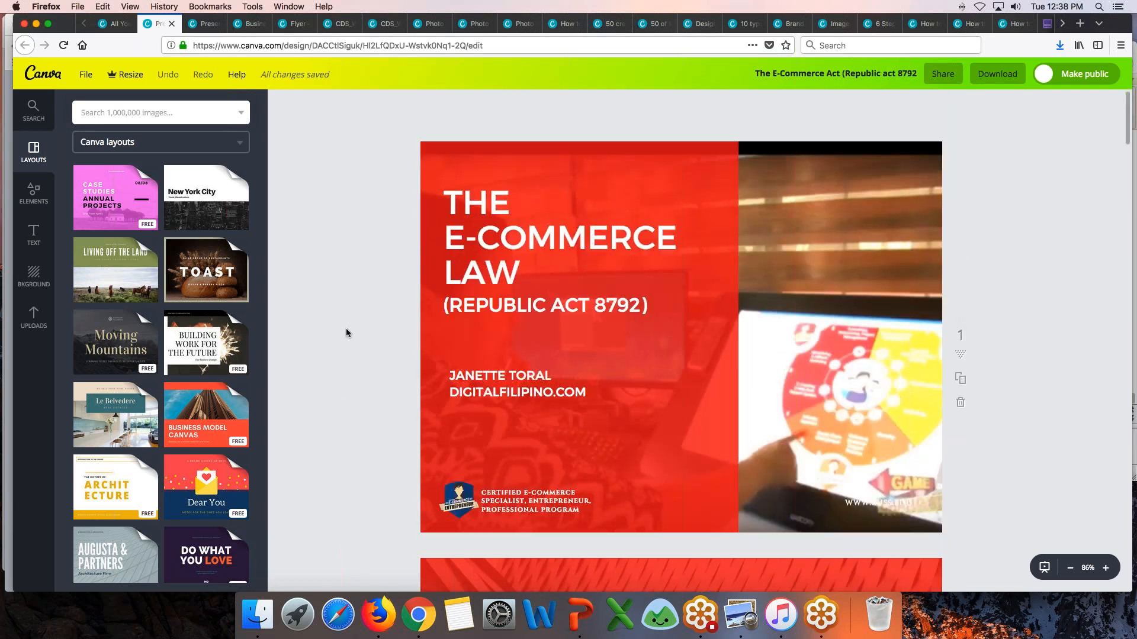
# Switch to the Data Privacy Act of 2012 presentation and examine its slide designs from the title through the data subject's rights slide.
pyautogui.click(201, 24)
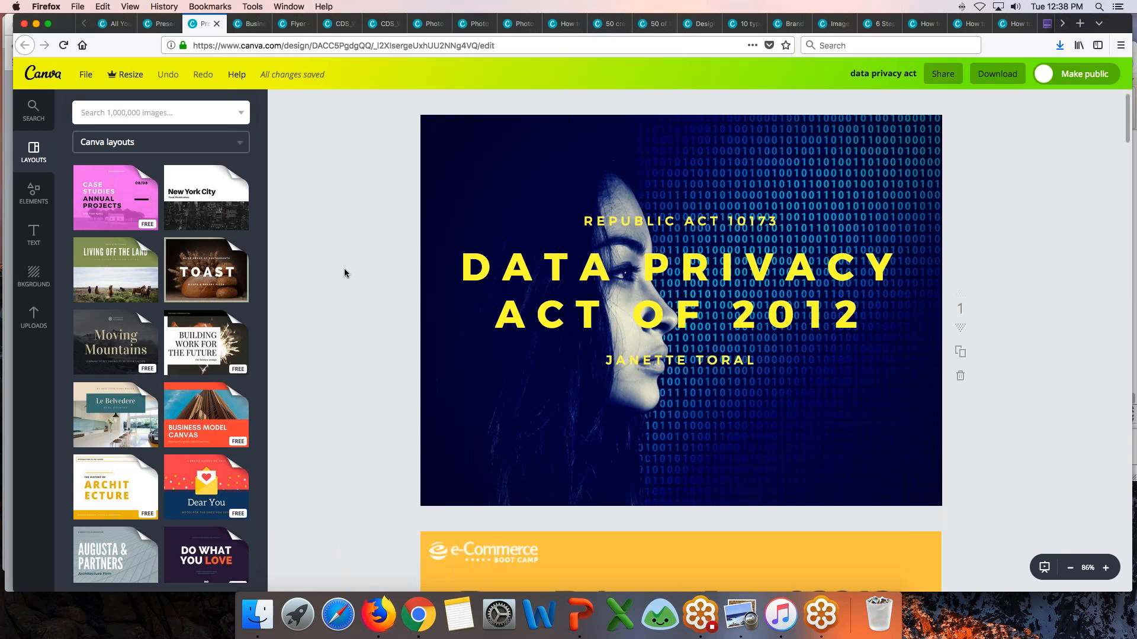
pyautogui.scroll(-5, 345, 272)
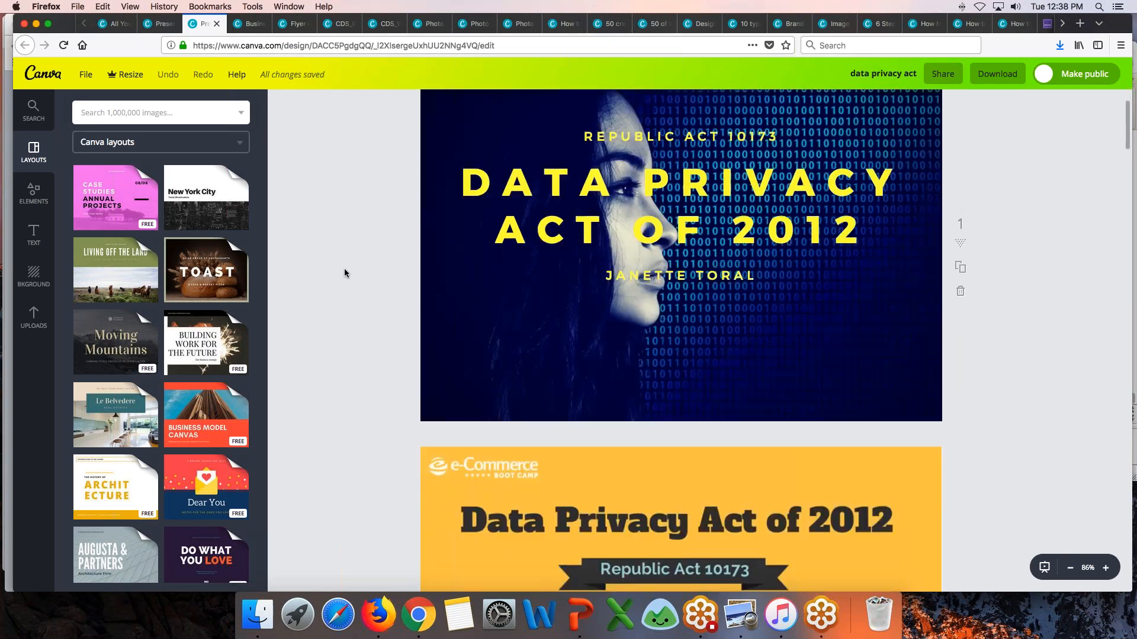
pyautogui.scroll(-6, 345, 273)
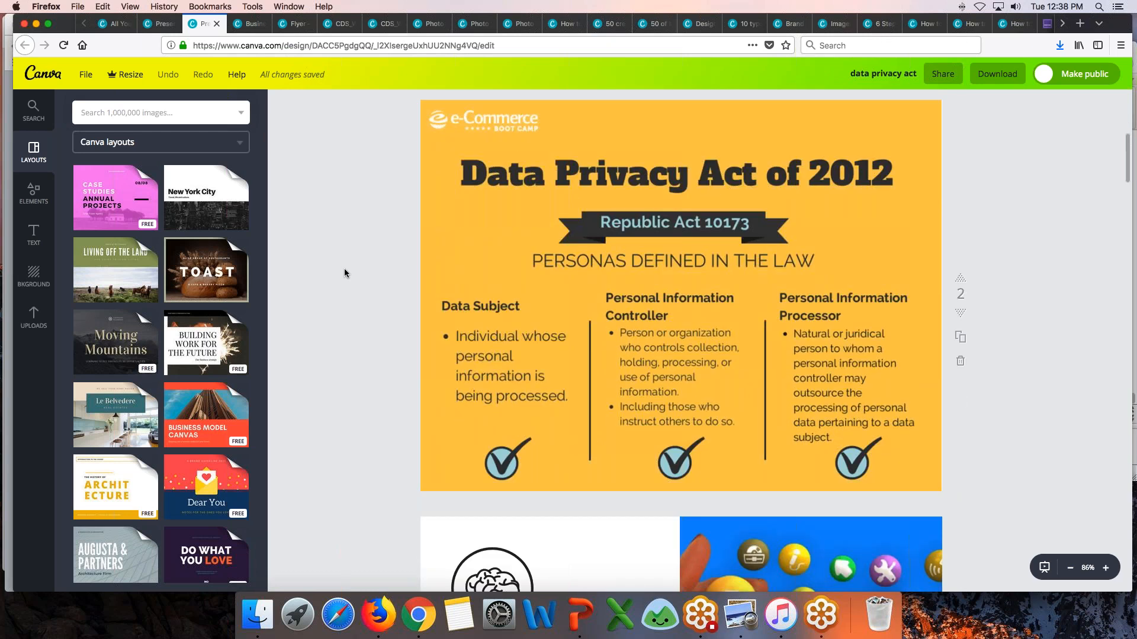
pyautogui.scroll(-6, 345, 273)
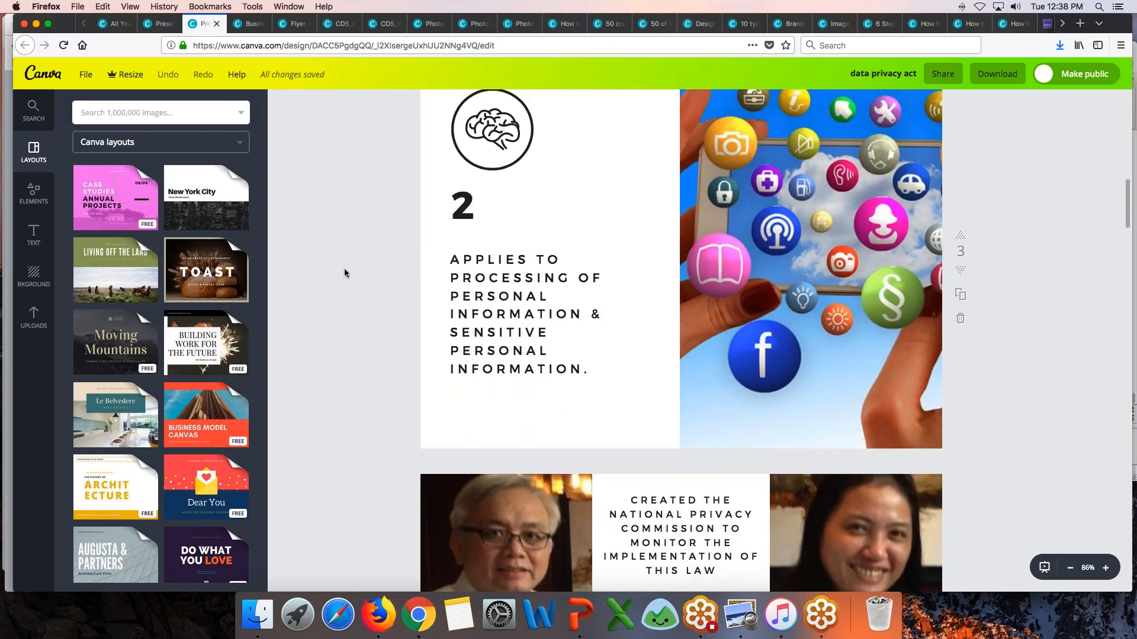
pyautogui.scroll(-5, 345, 273)
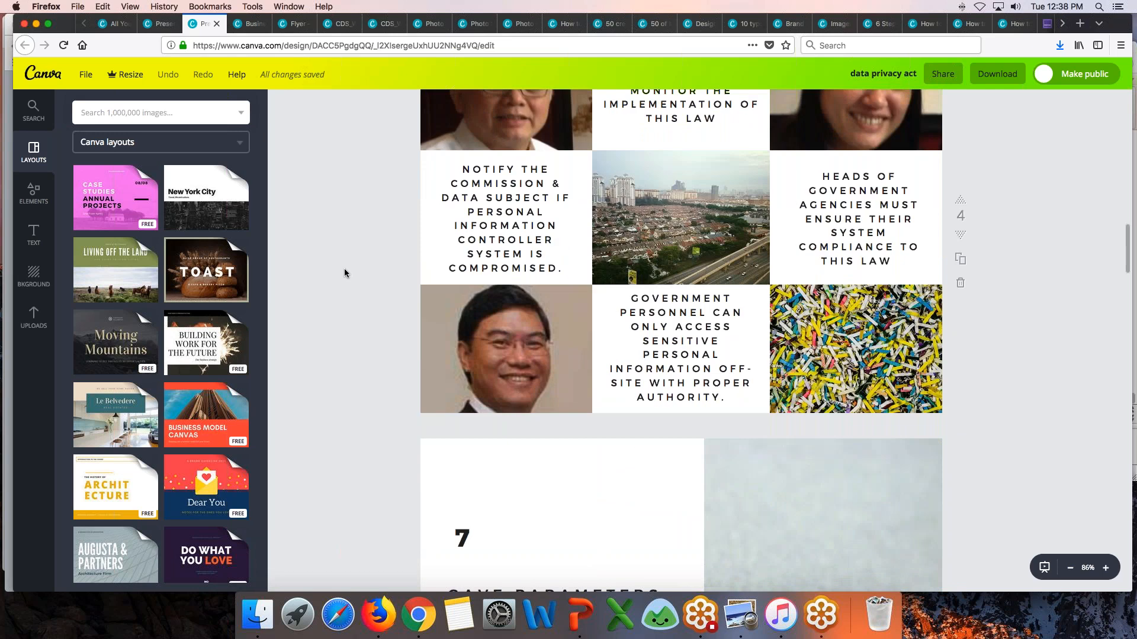
pyautogui.scroll(-5, 345, 273)
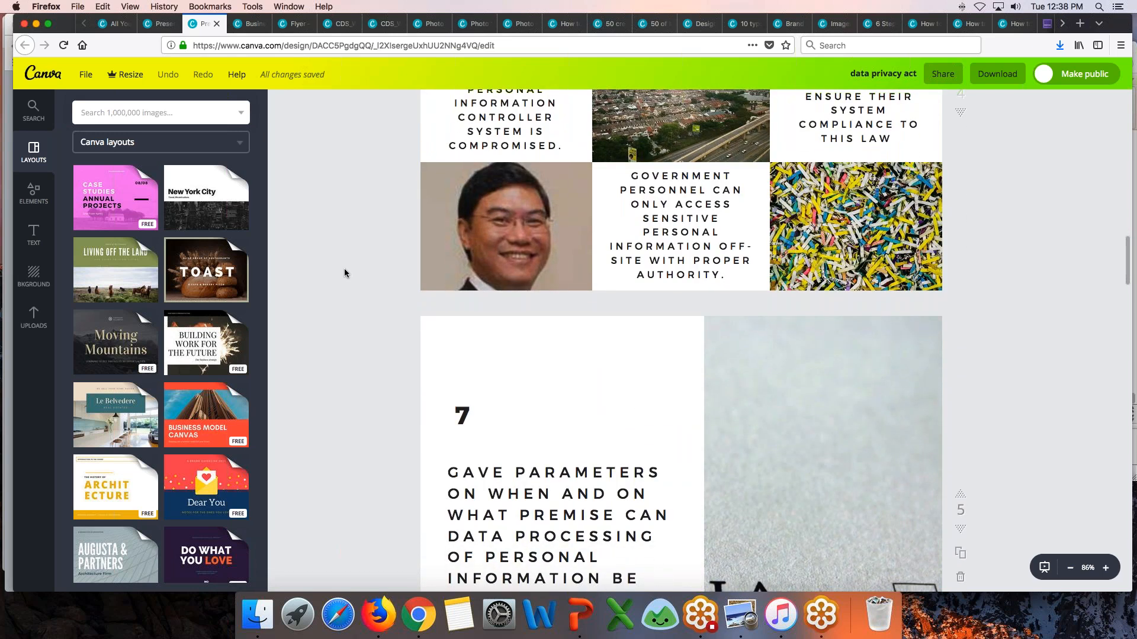
pyautogui.scroll(-5, 344, 273)
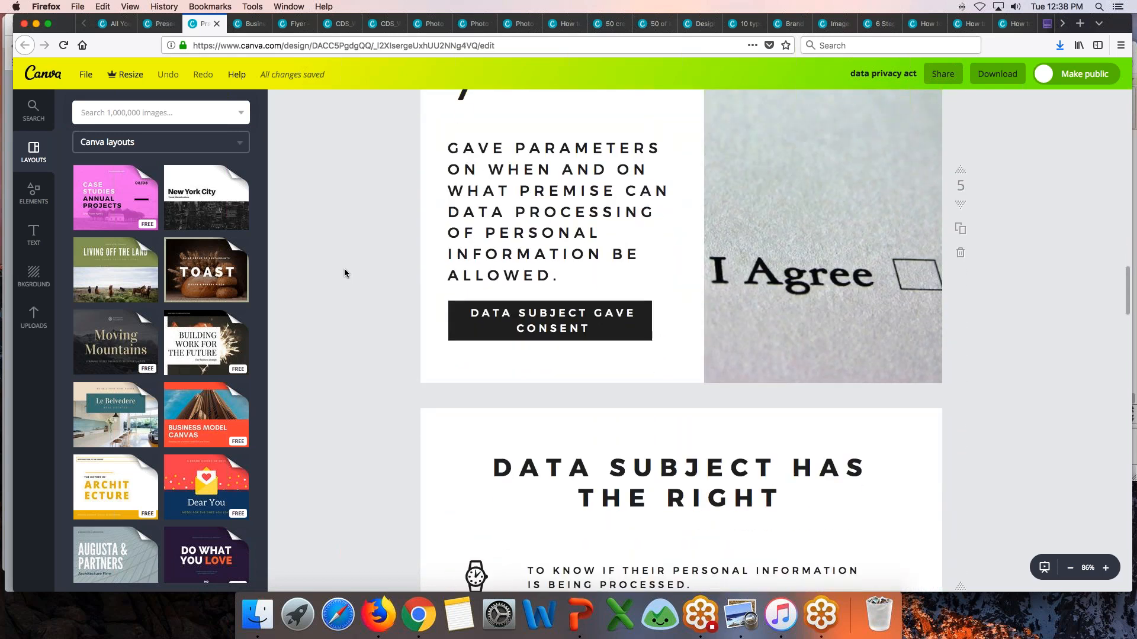
pyautogui.scroll(-3, 344, 273)
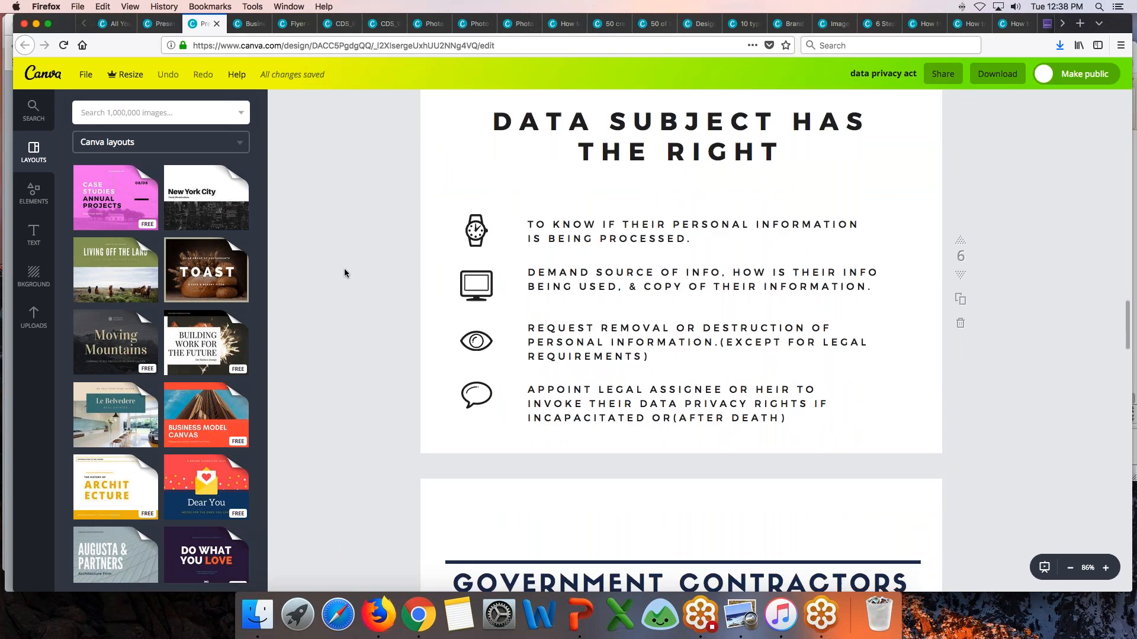
pyautogui.scroll(2, 344, 273)
pyautogui.scroll(-3, 345, 273)
# Review the remaining Data Privacy Act slides from "Government Contractors" to the closing "Thank you!" slide.
pyautogui.scroll(-2, 344, 272)
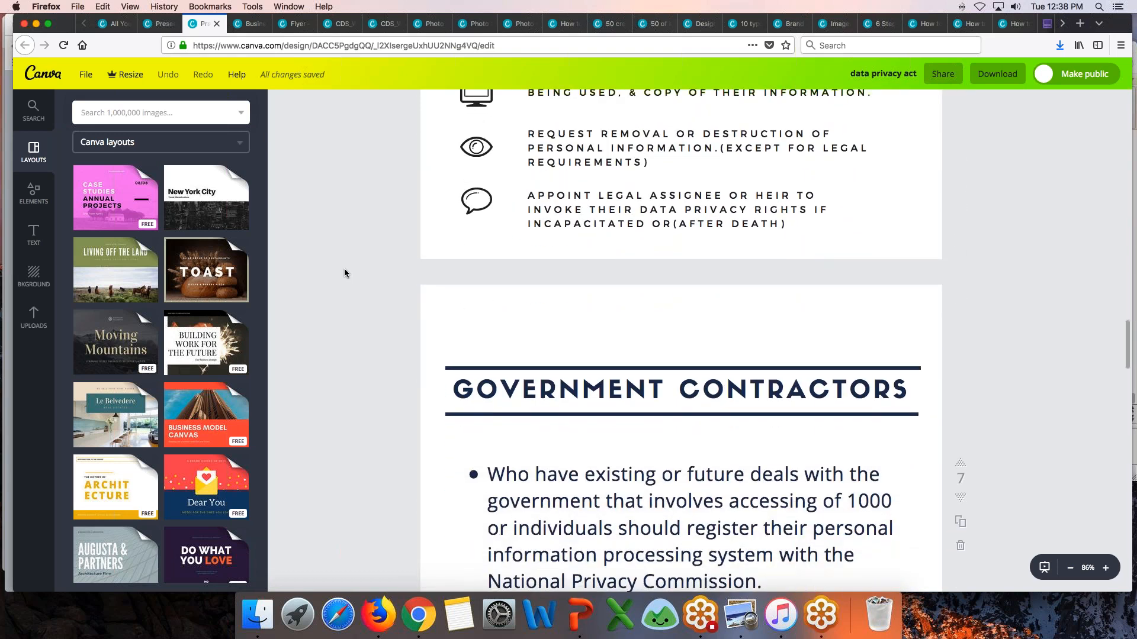
pyautogui.scroll(-2, 344, 273)
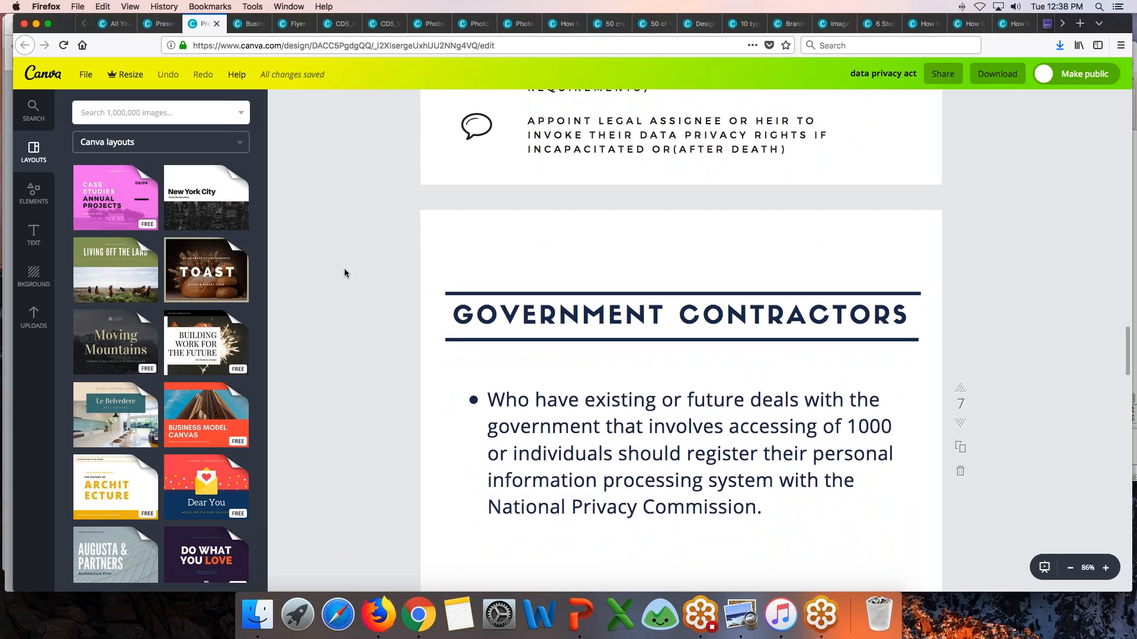
pyautogui.scroll(-7, 345, 273)
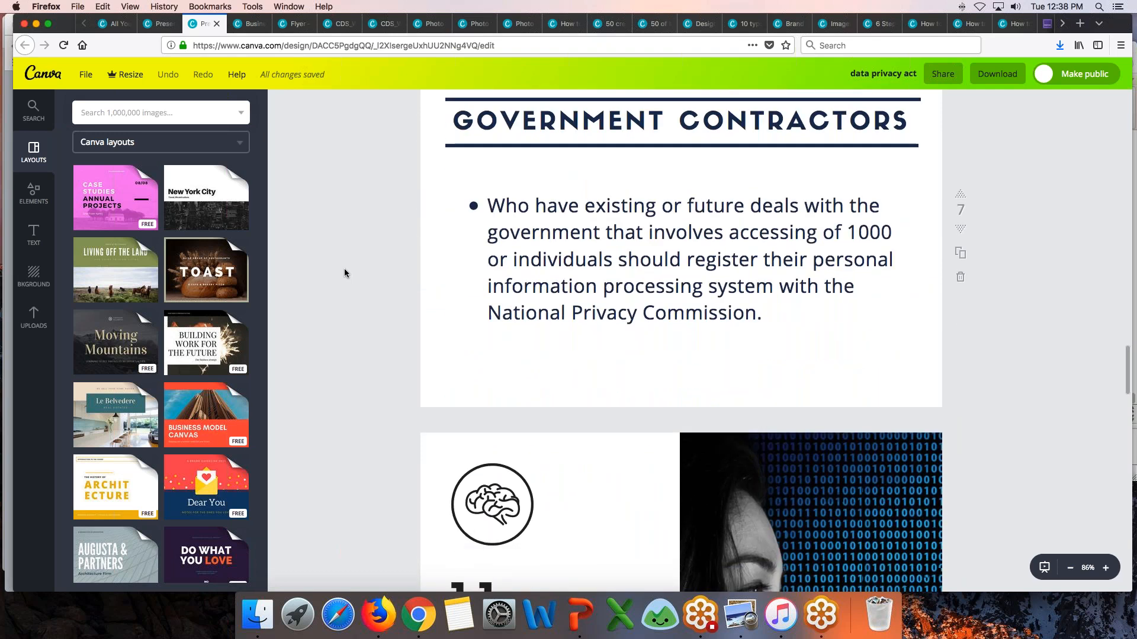
pyautogui.scroll(-7, 344, 273)
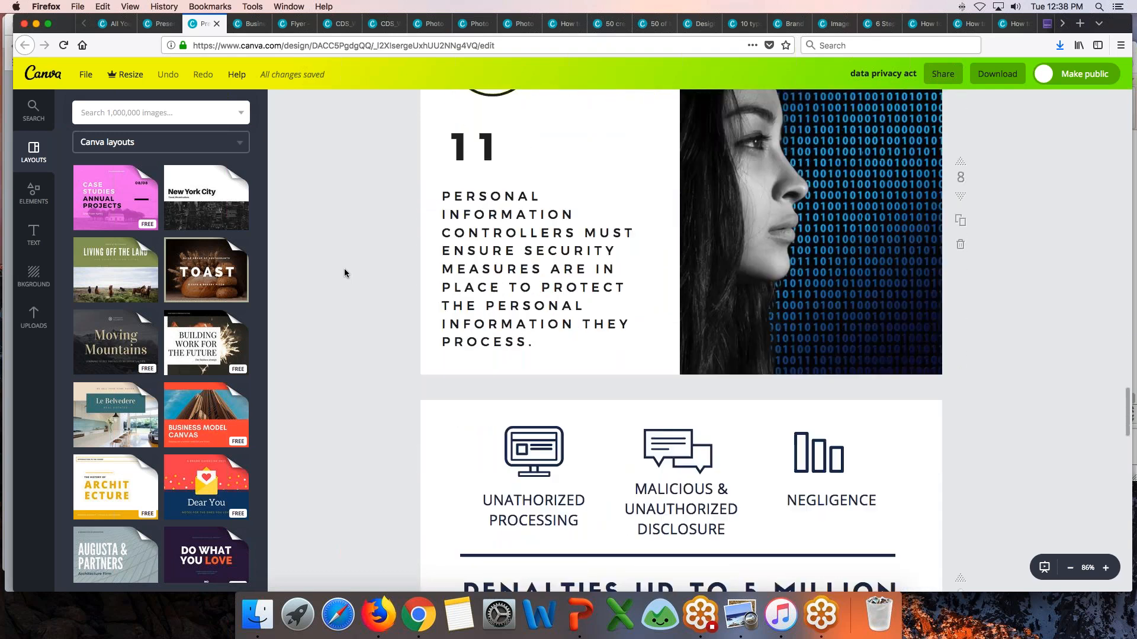
pyautogui.scroll(-6, 345, 273)
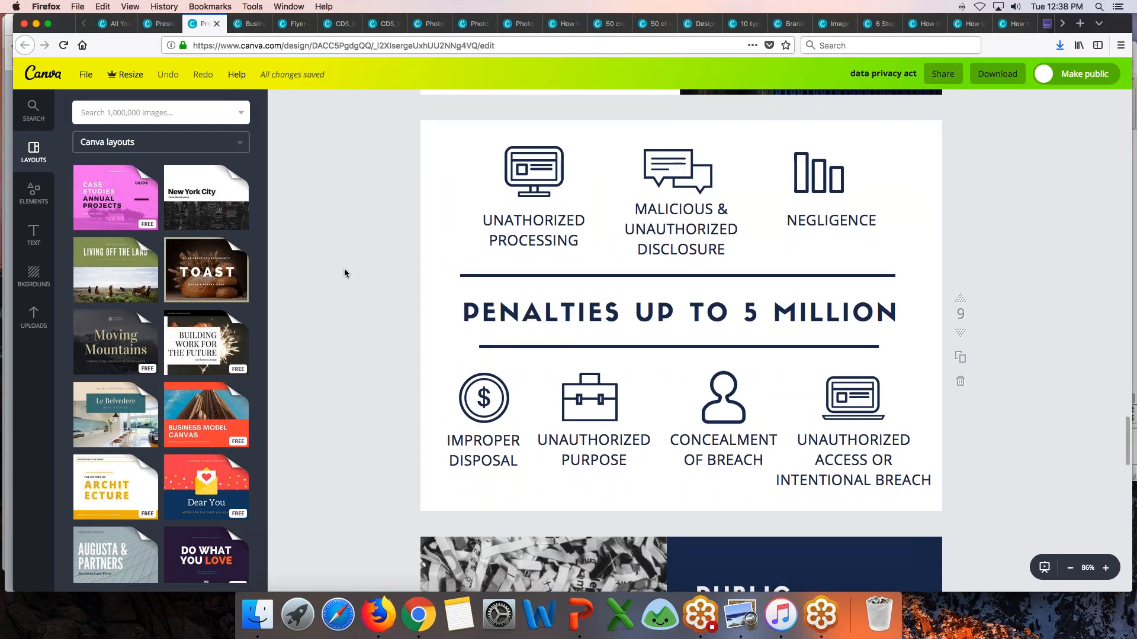
pyautogui.scroll(-5, 345, 273)
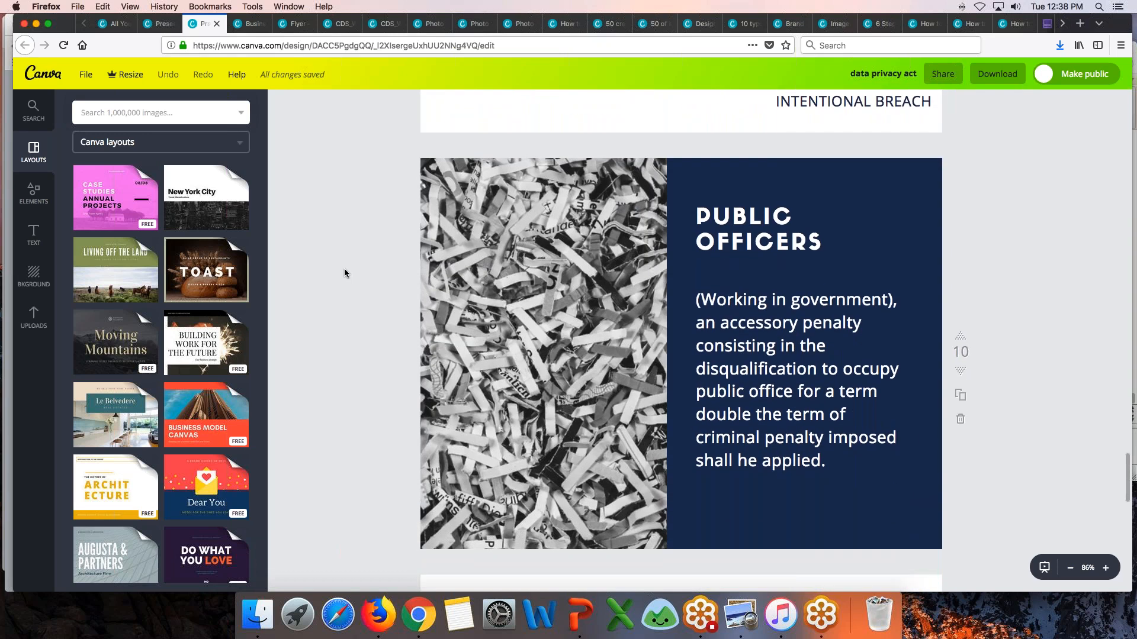
pyautogui.scroll(-10, 344, 272)
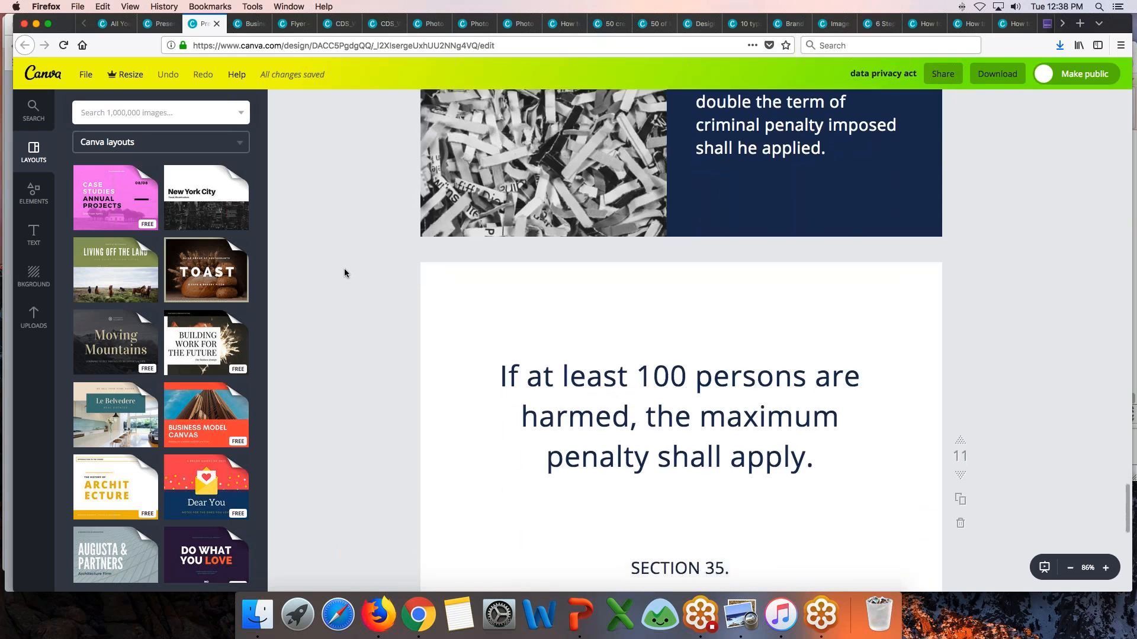
pyautogui.scroll(-7, 345, 273)
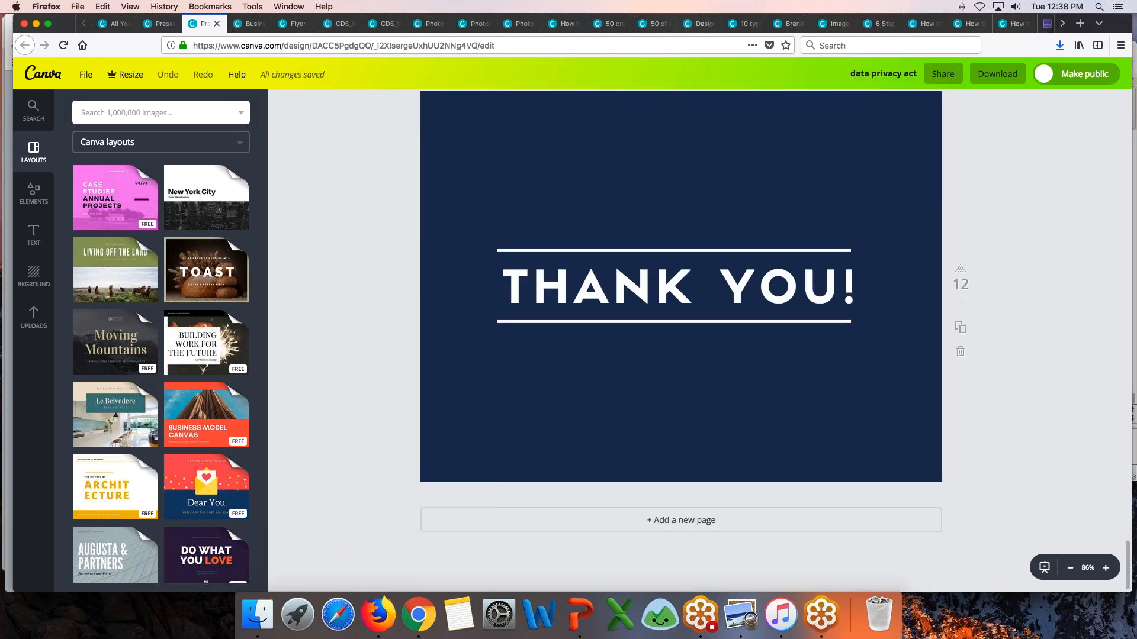
# Switch to the business card design and inspect the contact details text block on its front page.
pyautogui.click(249, 24)
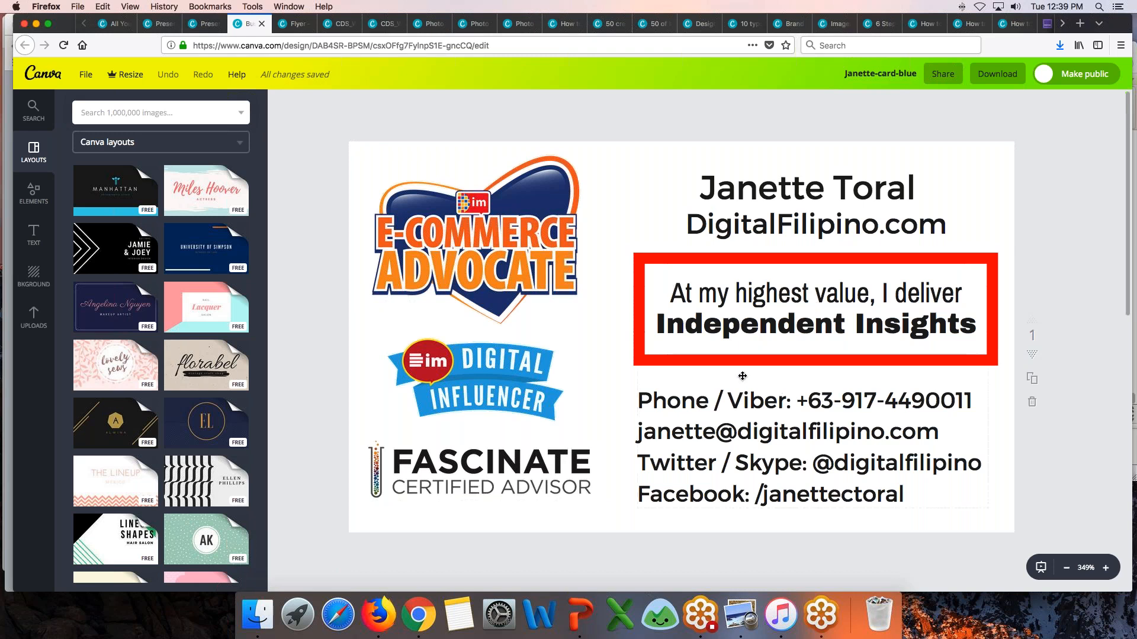
pyautogui.click(699, 405)
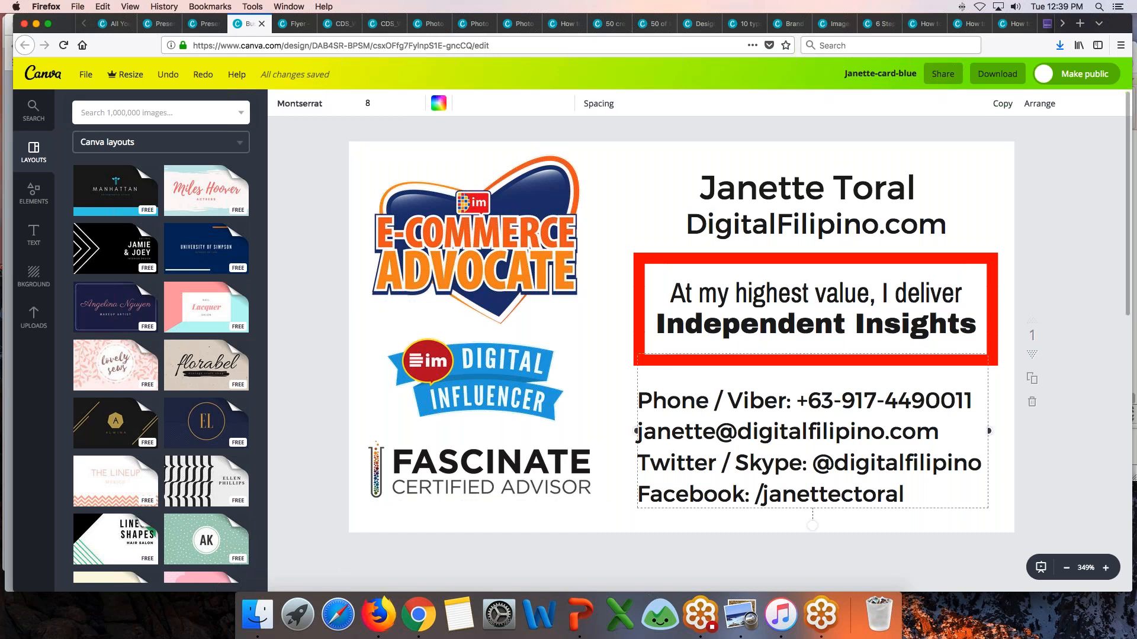
pyautogui.click(299, 368)
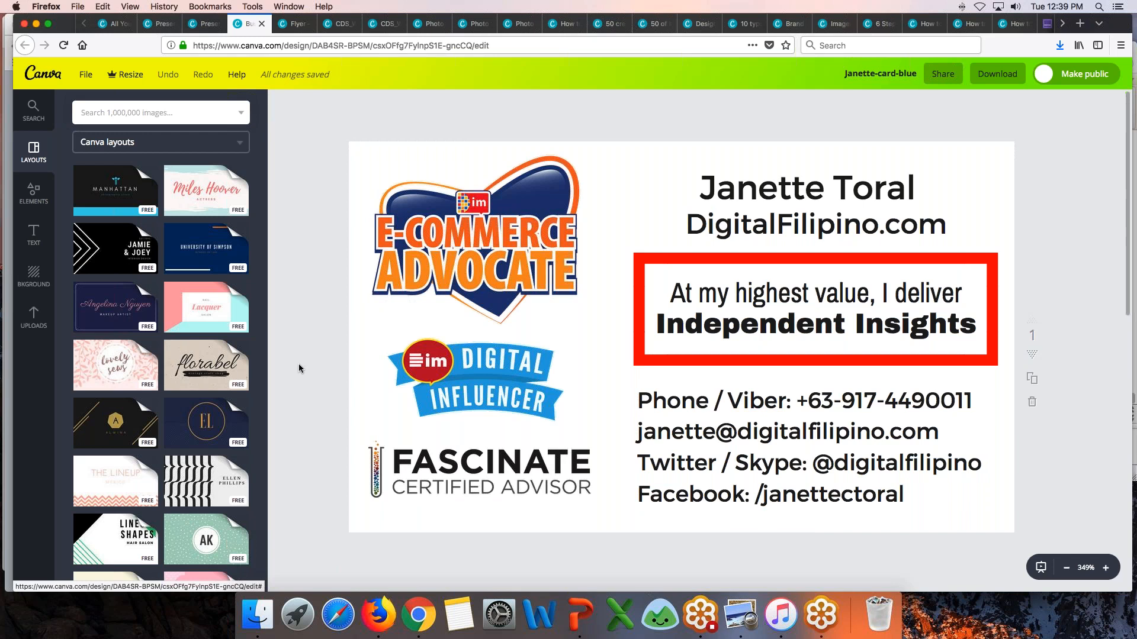
# Examine the business card's second page with the Certified E-Commerce Specialist, Professional and Entrepreneur badges.
pyautogui.scroll(-5, 299, 368)
pyautogui.scroll(-4, 299, 368)
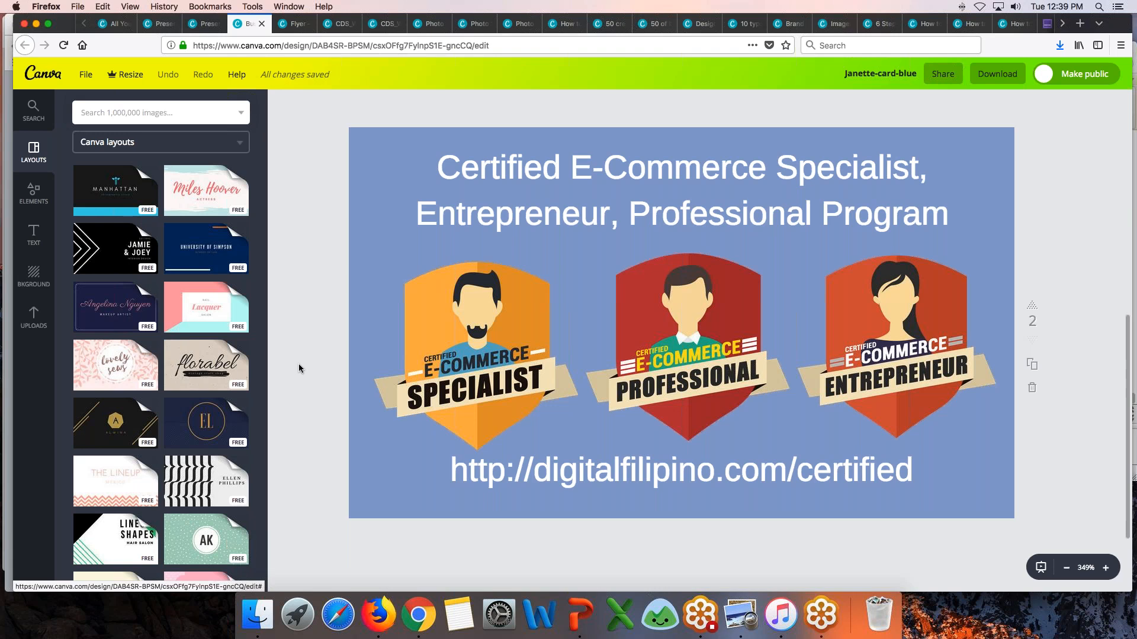
pyautogui.scroll(-2, 299, 369)
pyautogui.scroll(8, 299, 368)
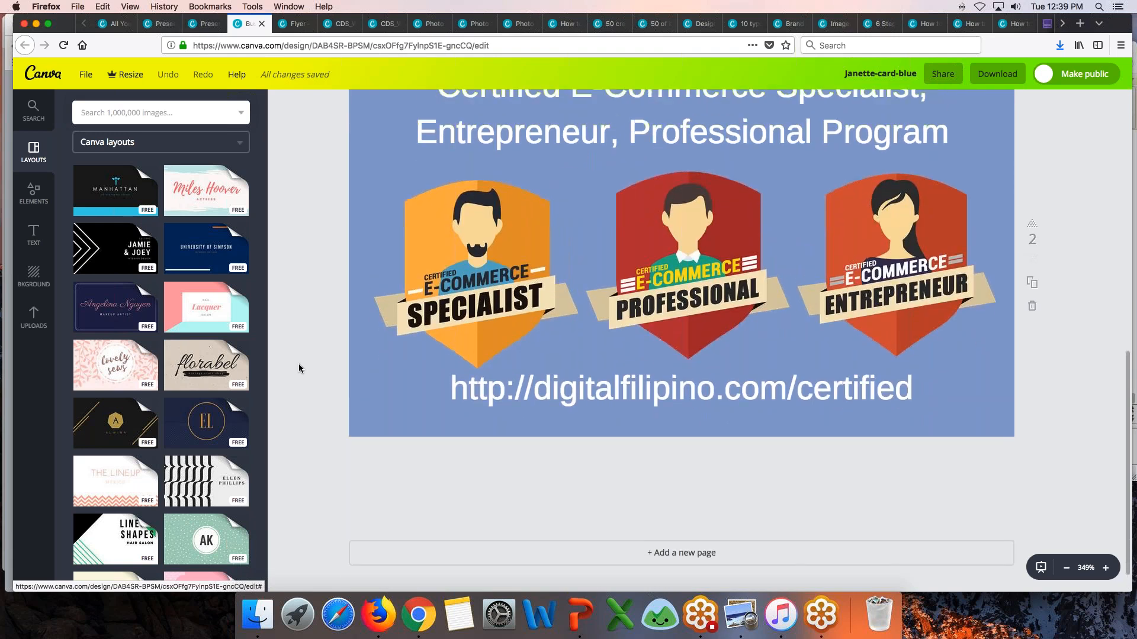
pyautogui.scroll(-2, 299, 368)
pyautogui.scroll(-5, 299, 369)
pyautogui.scroll(3, 299, 368)
pyautogui.scroll(1, 299, 368)
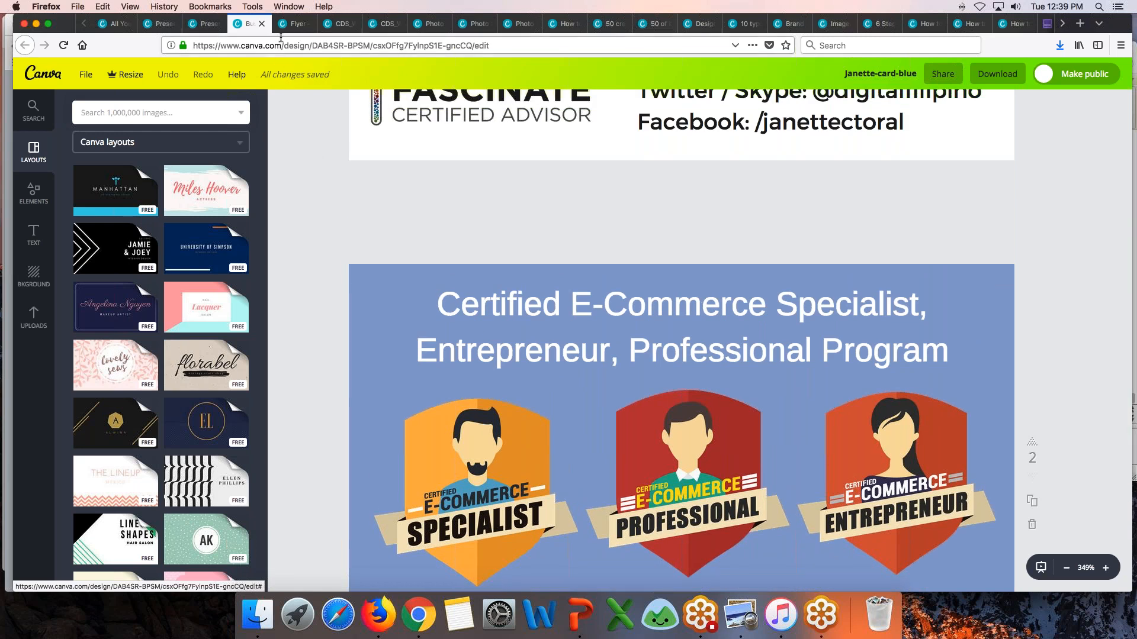
# Switch to the df-flyer design and look through its pages from the Digital Influencer flyer to the free learning modules flyer.
pyautogui.click(295, 24)
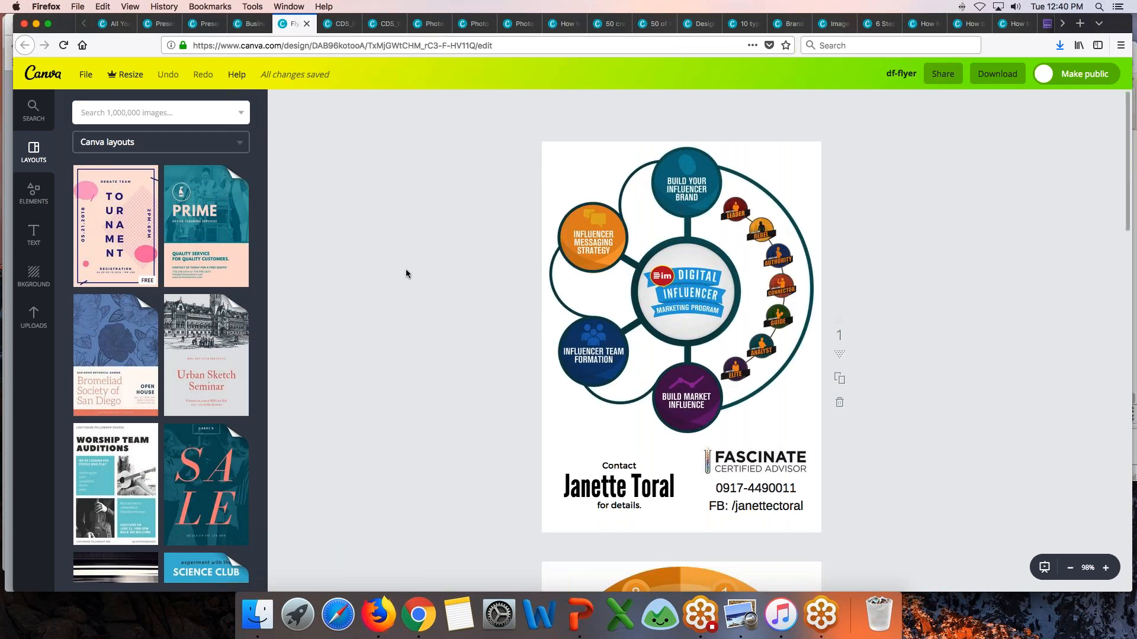
pyautogui.scroll(-1, 406, 273)
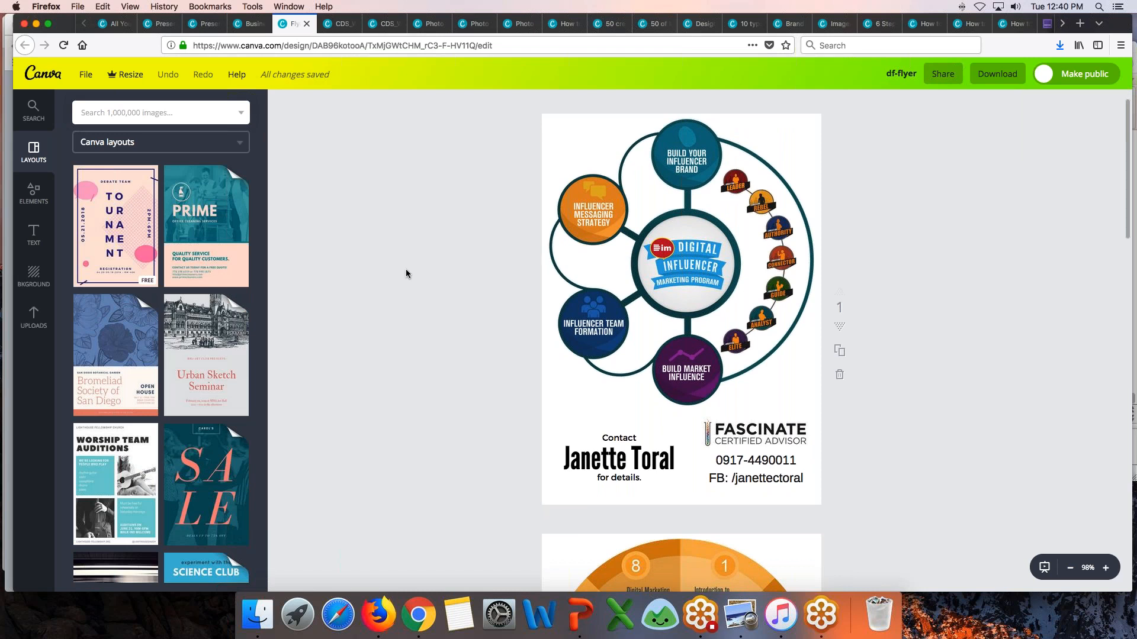
pyautogui.scroll(-10, 406, 274)
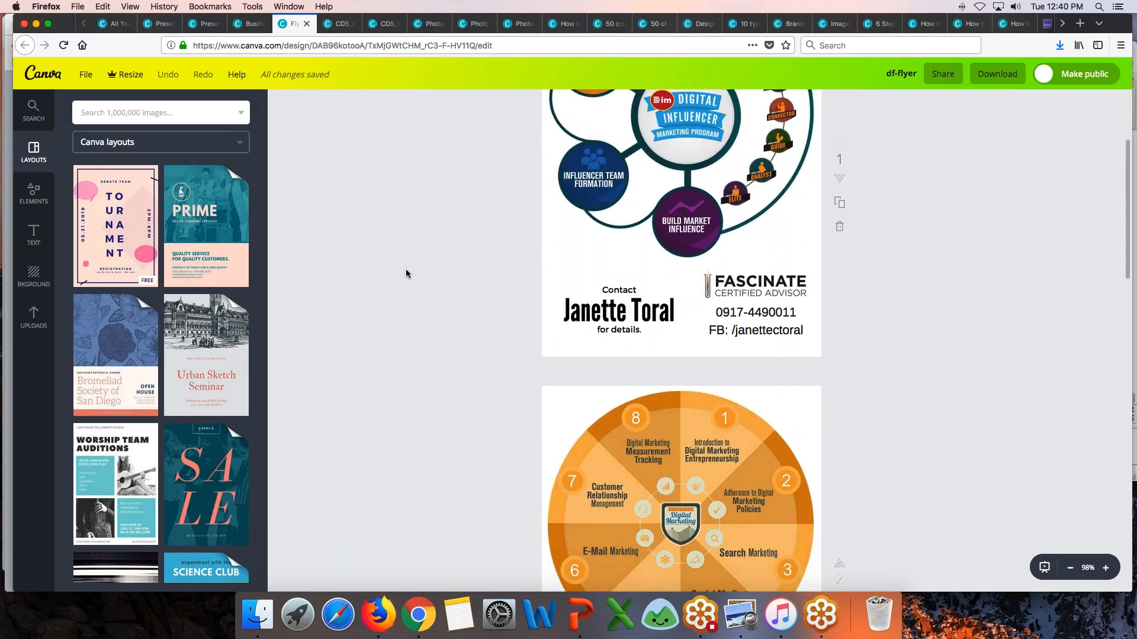
pyautogui.scroll(-1, 406, 273)
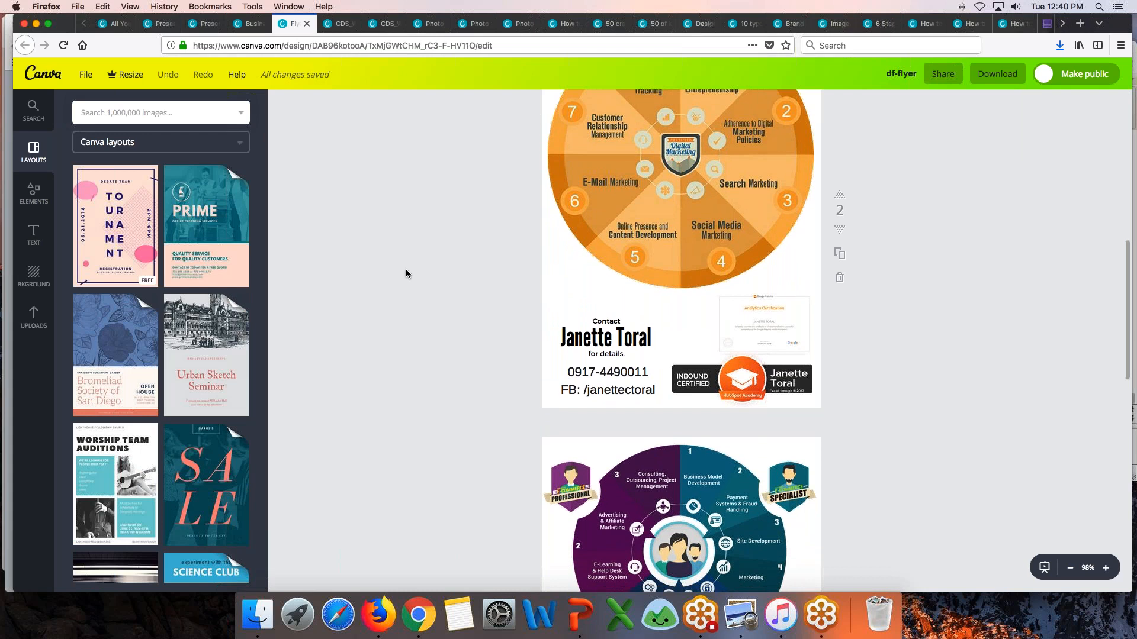
pyautogui.scroll(-10, 406, 274)
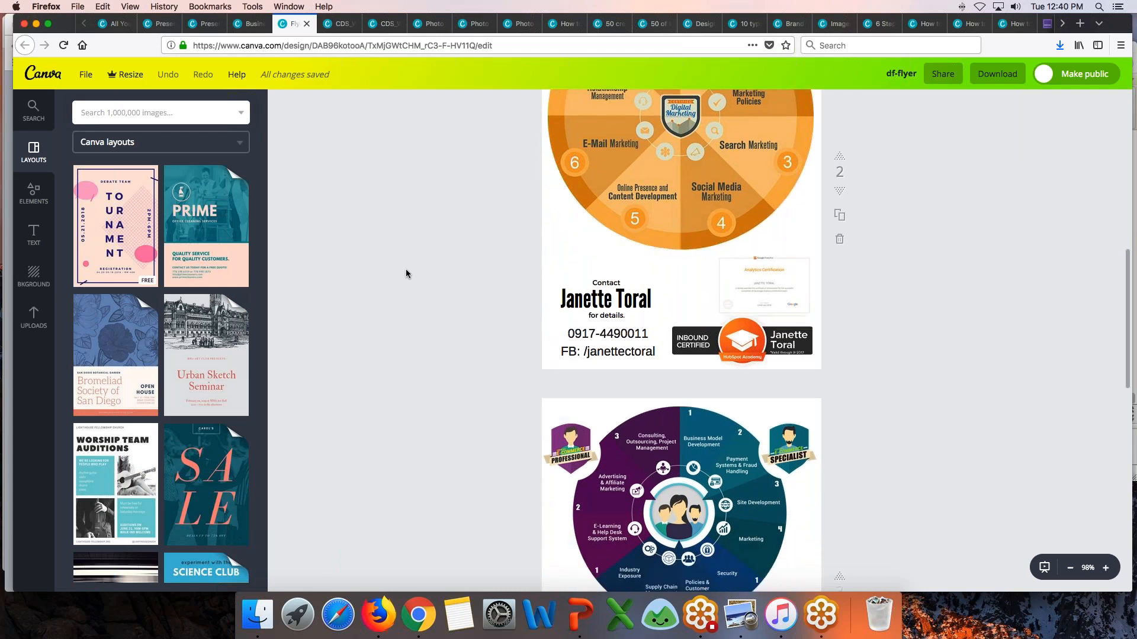
pyautogui.scroll(-9, 406, 273)
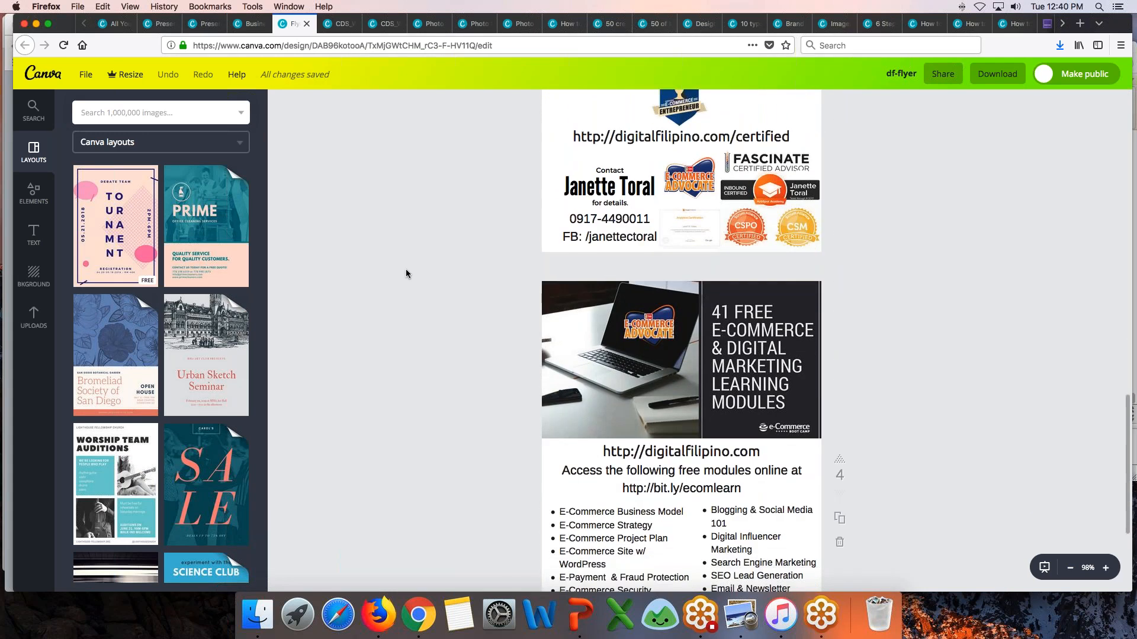
# Review the flyer pages in reverse order, going back to the Digital Influencer Marketing Program page.
pyautogui.scroll(15, 406, 273)
pyautogui.scroll(6, 406, 273)
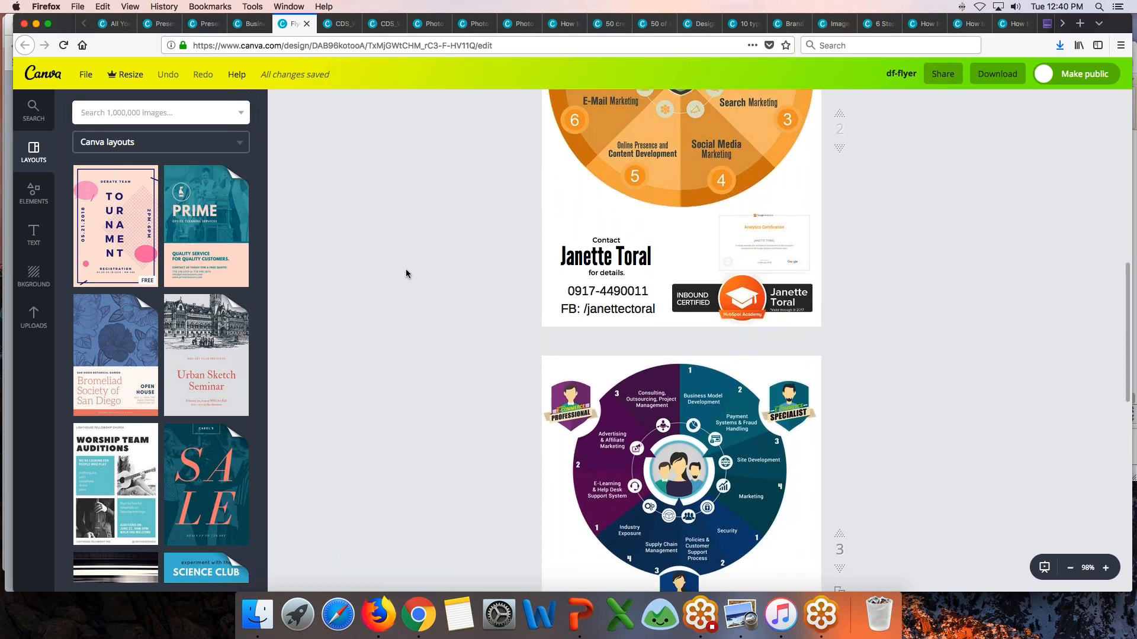
pyautogui.scroll(5, 406, 274)
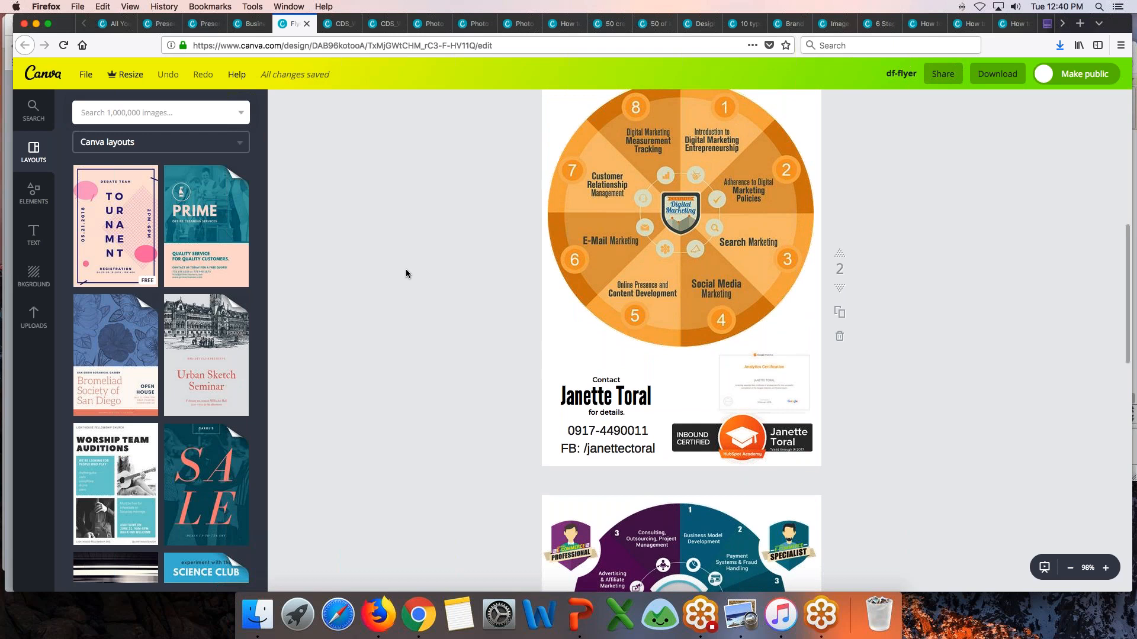
pyautogui.scroll(14, 406, 274)
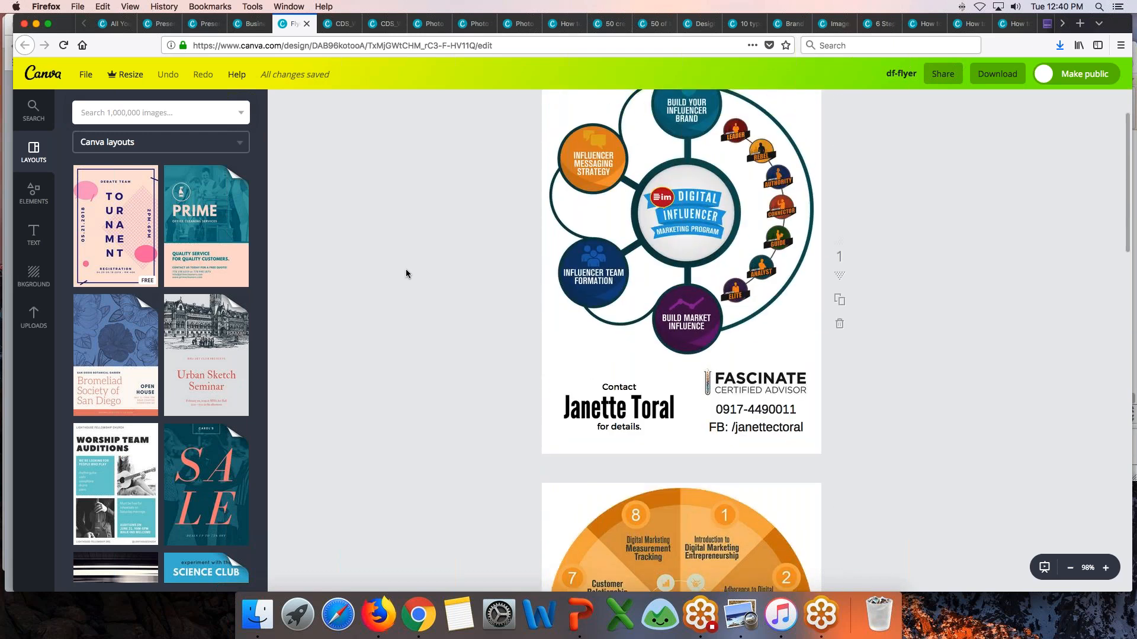
pyautogui.scroll(3, 406, 274)
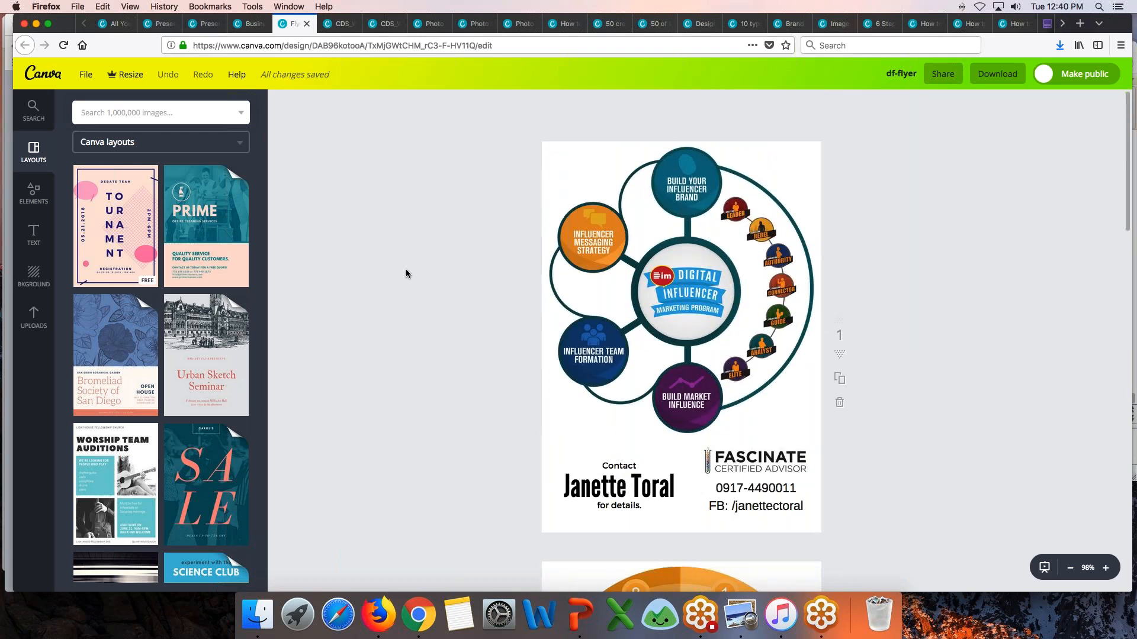
# Switch to the Building a Brand Kit design and review its title page and the first Learn/Do page on choosing four brand colors.
pyautogui.click(382, 24)
pyautogui.click(438, 24)
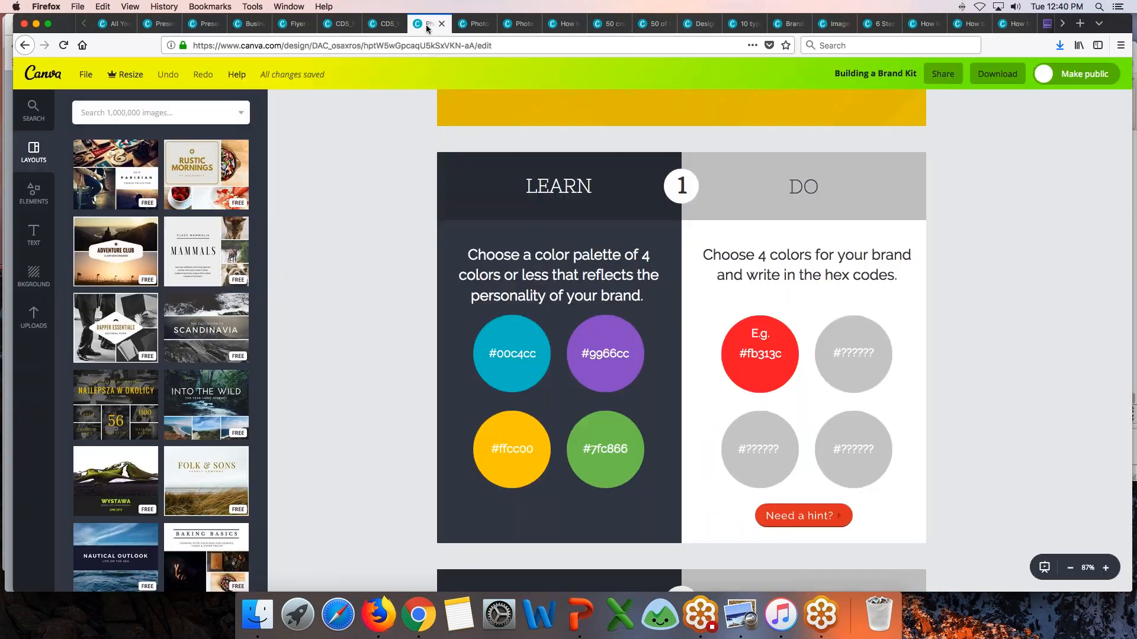
pyautogui.scroll(15, 535, 129)
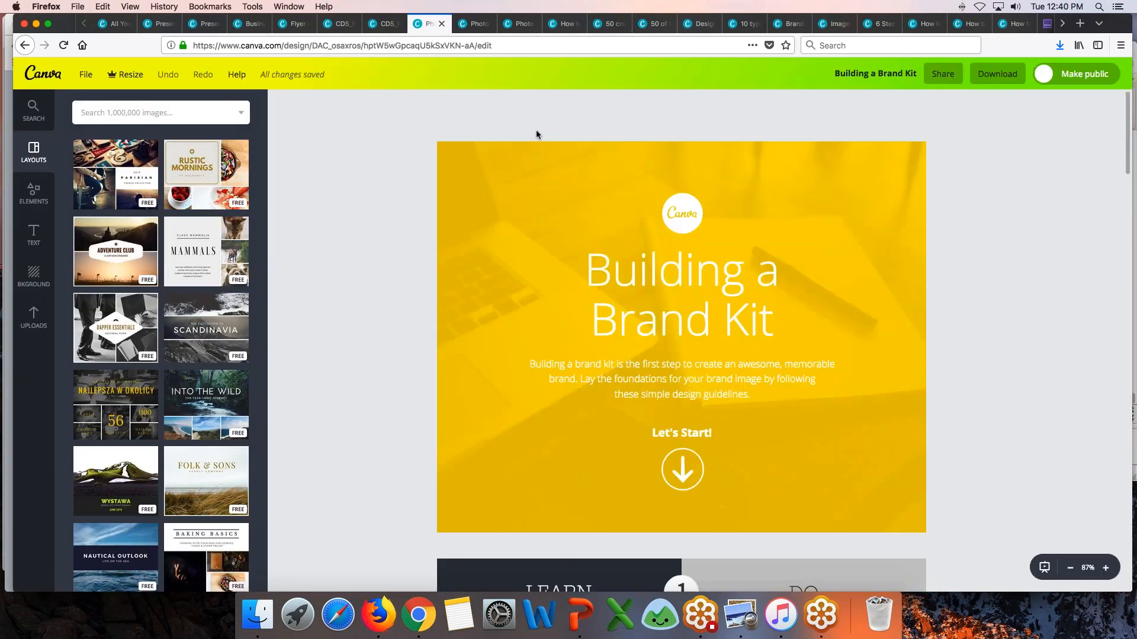
pyautogui.click(502, 46)
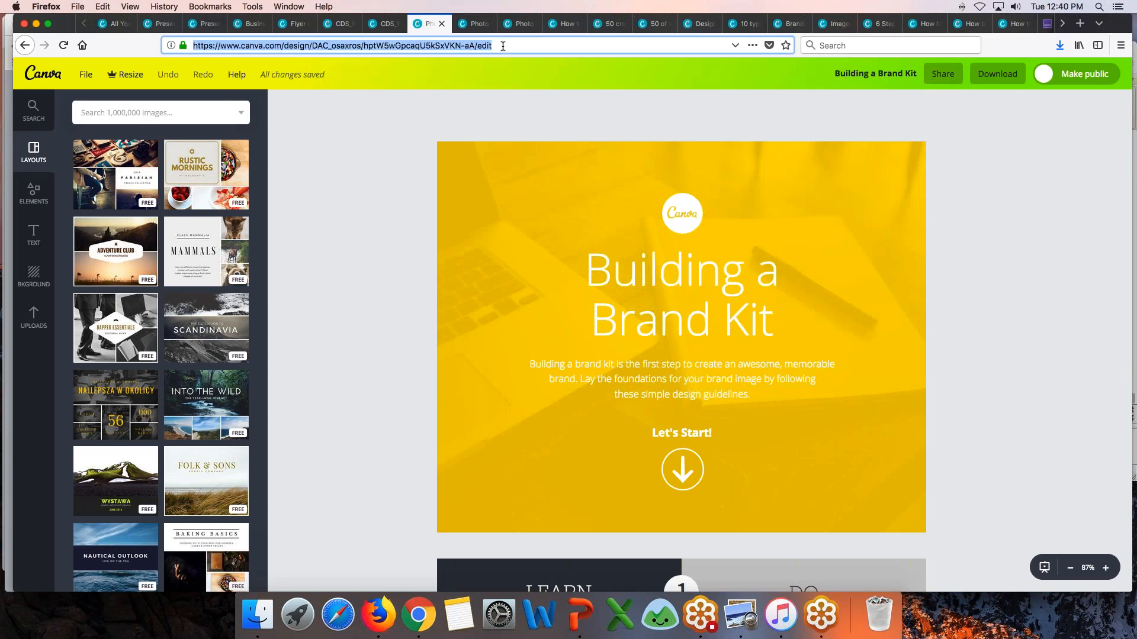
pyautogui.click(978, 450)
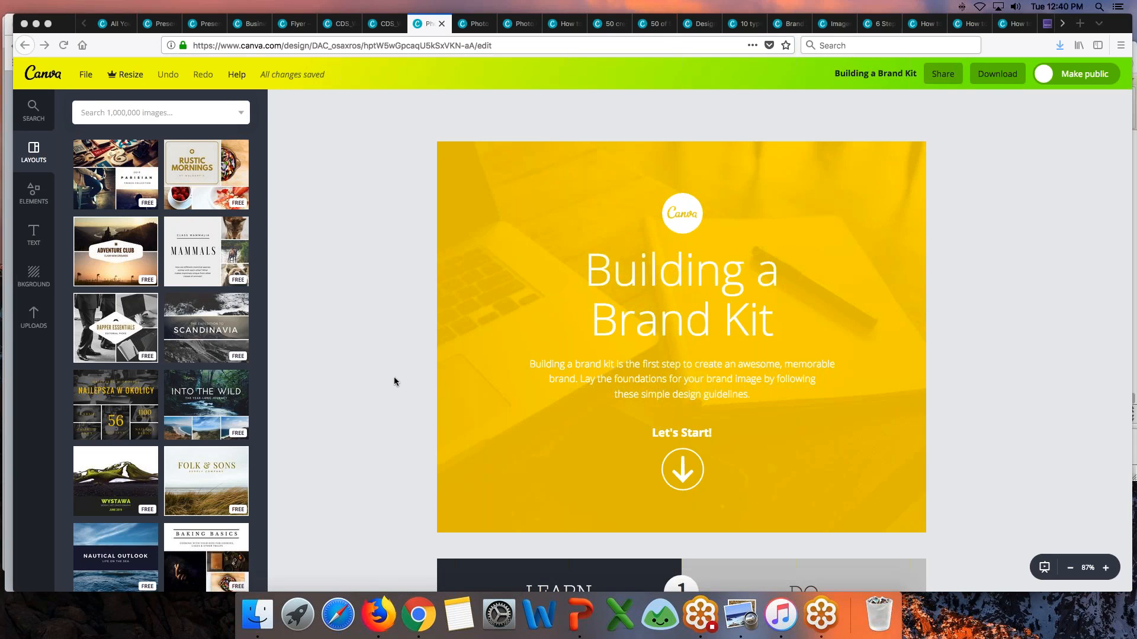
pyautogui.scroll(-3, 395, 381)
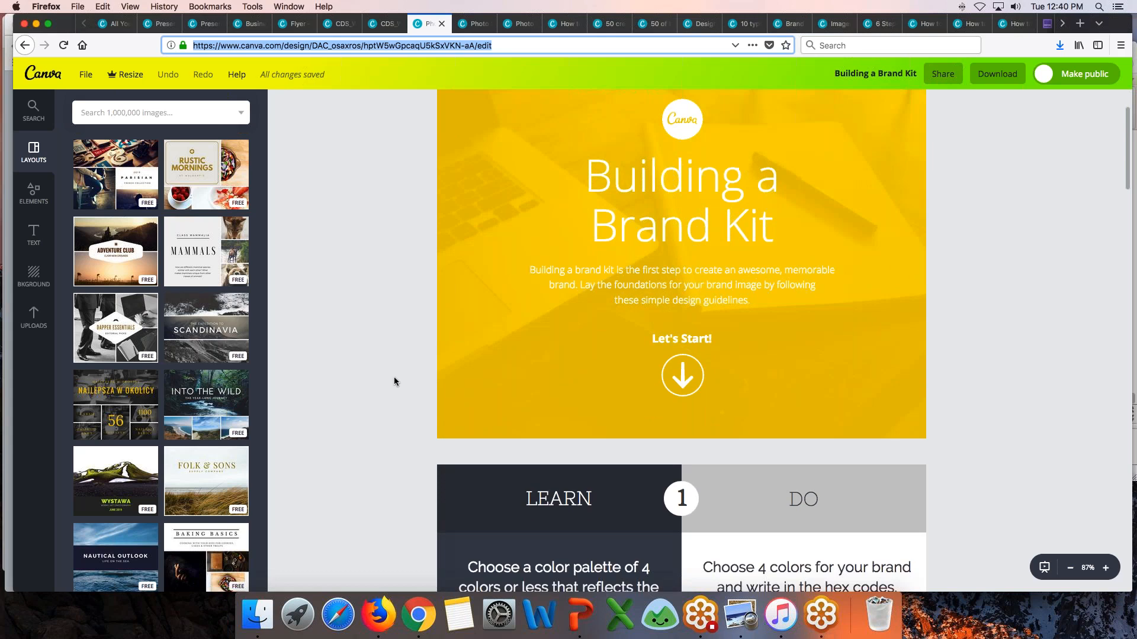
pyautogui.scroll(-7, 395, 381)
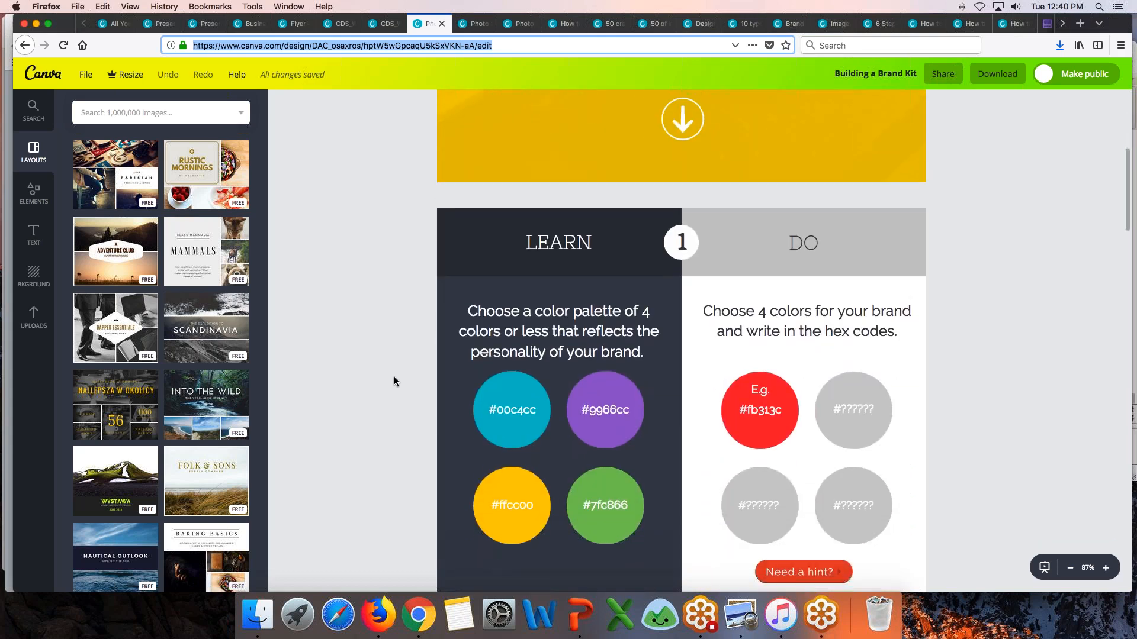
pyautogui.scroll(-2, 394, 382)
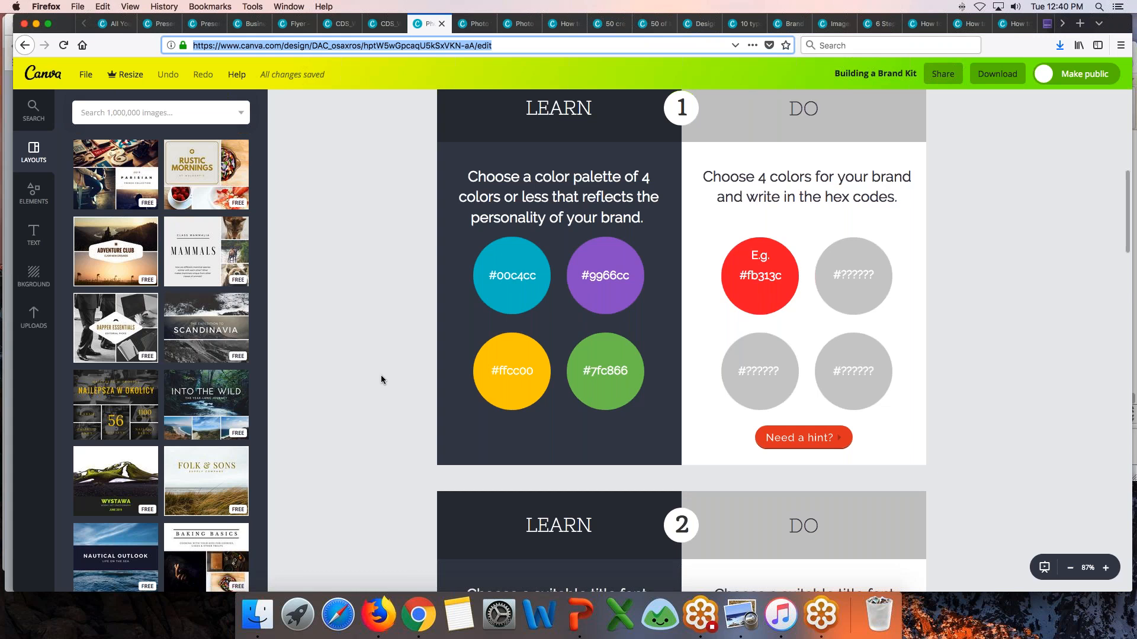
# View the brand colors on Canva's Your brand page, and read the Pantone Color of the Year 2018 announcement for Ultra Violet.
pyautogui.click(114, 24)
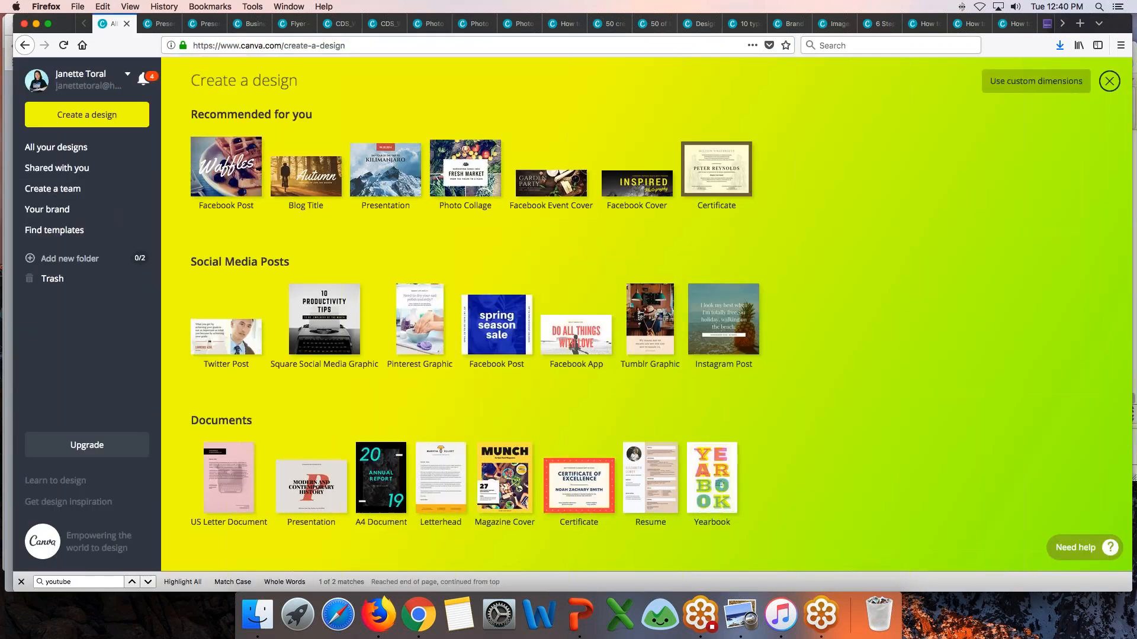
pyautogui.click(50, 212)
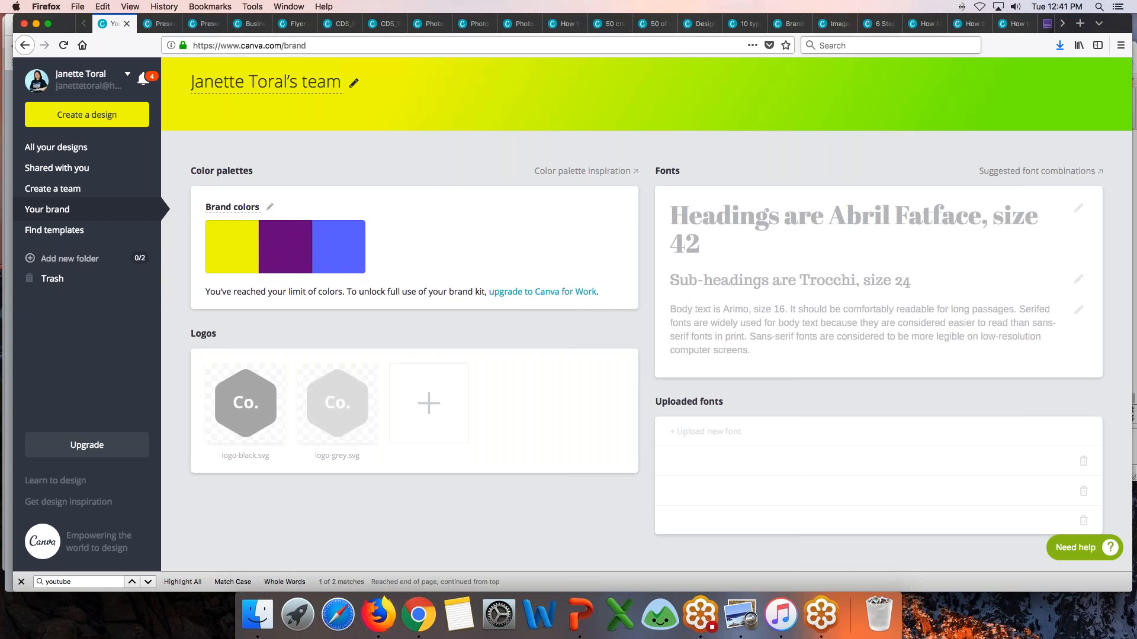
pyautogui.click(1047, 26)
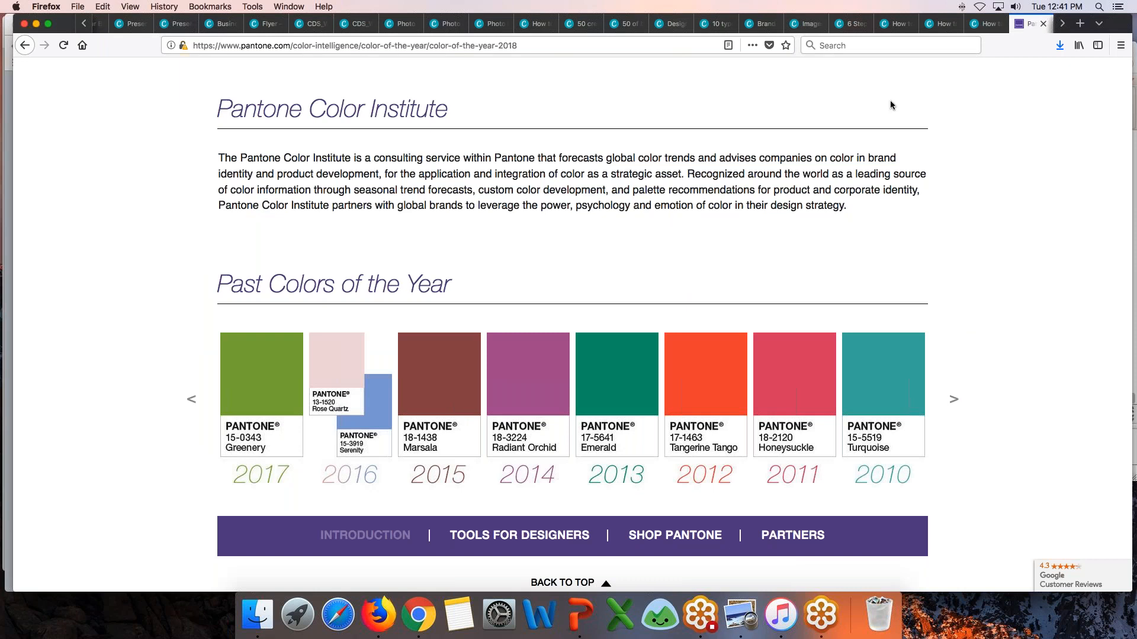
pyautogui.scroll(5, 890, 101)
pyautogui.scroll(10, 569, 325)
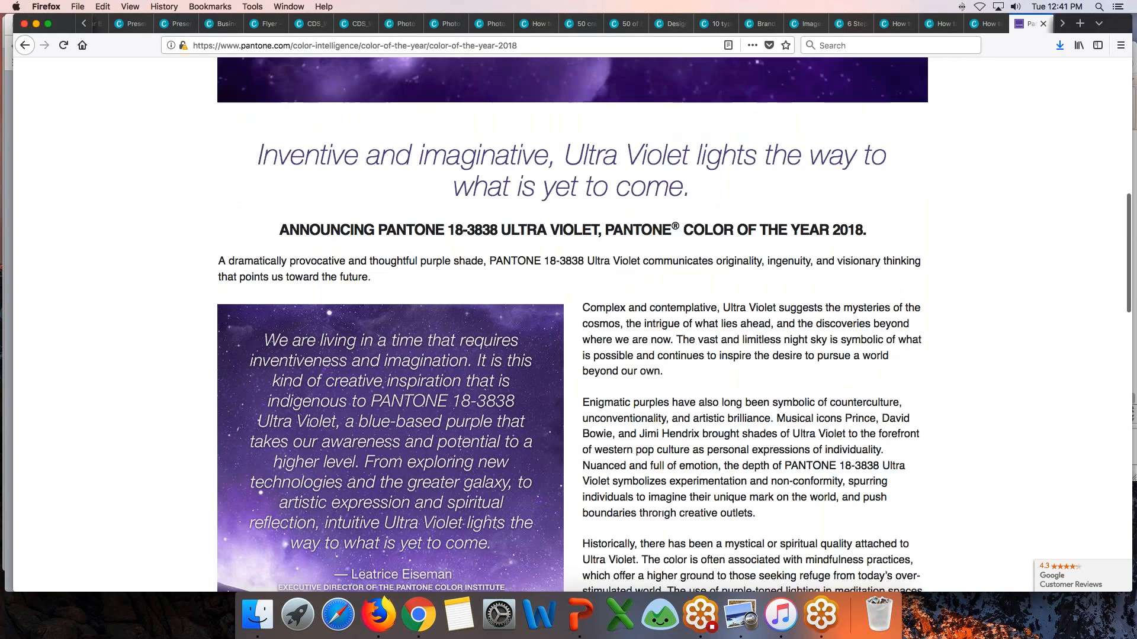
pyautogui.scroll(2, 568, 325)
pyautogui.scroll(-4, 569, 325)
pyautogui.click(418, 46)
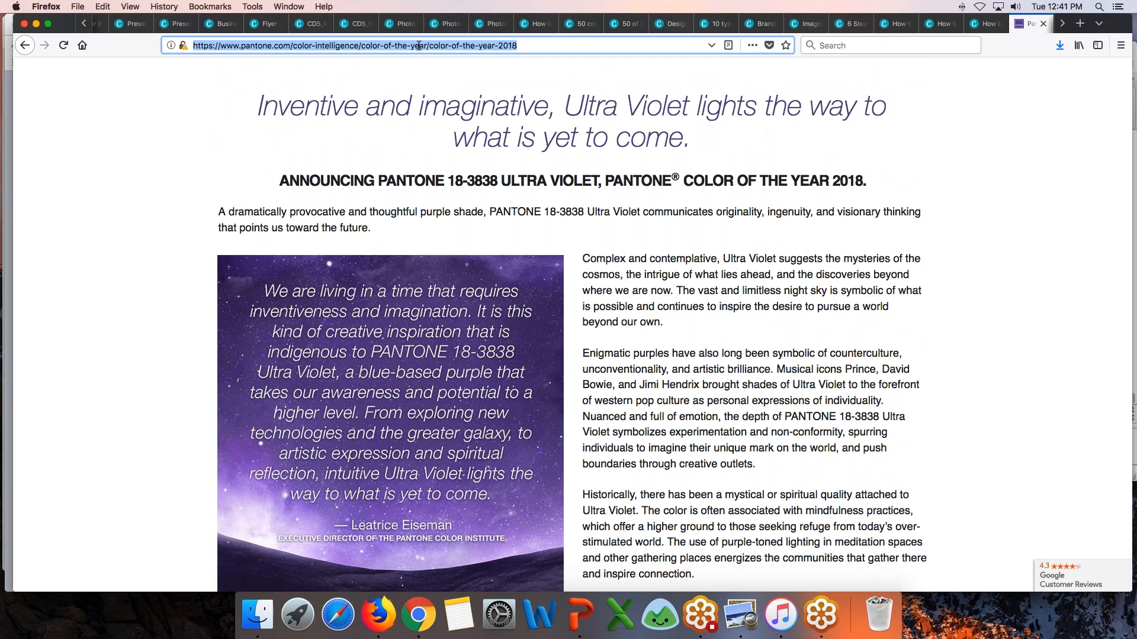
pyautogui.click(573, 45)
pyautogui.press('BackSpace')
pyautogui.press('BackSpace')
pyautogui.press('BackSpace')
pyautogui.press('BackSpace')
pyautogui.press('BackSpace')
pyautogui.press('BackSpace')
pyautogui.press('BackSpace')
pyautogui.press('BackSpace')
pyautogui.press('BackSpace')
pyautogui.press('BackSpace')
pyautogui.press('BackSpace')
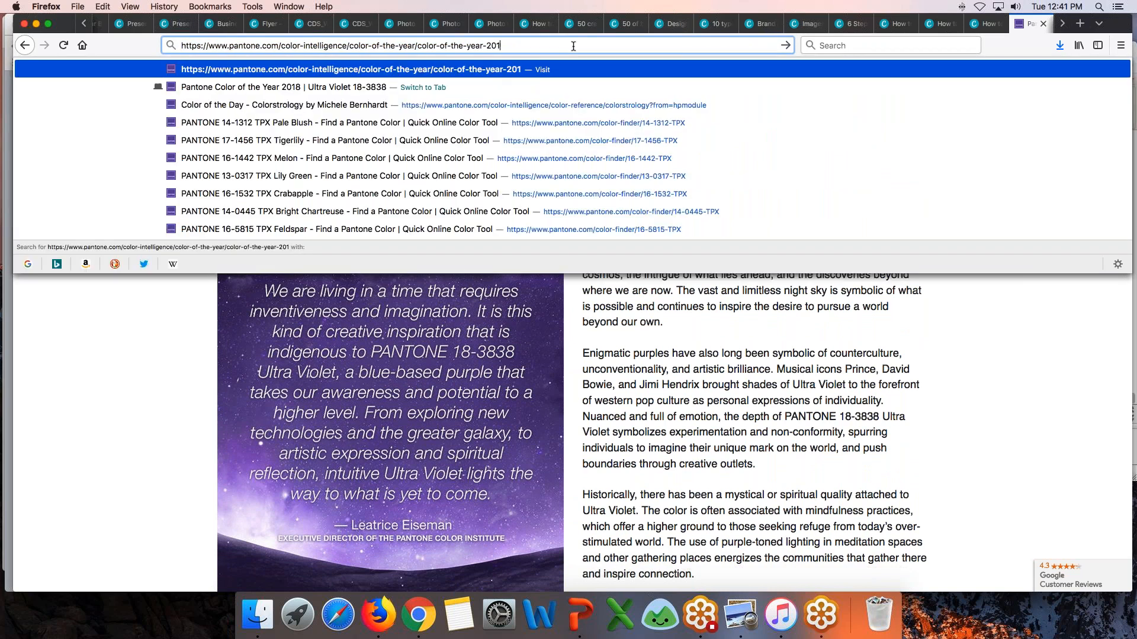
pyautogui.press('BackSpace')
pyautogui.press('BackSpace')
pyautogui.press('BackSpace')
pyautogui.press('BackSpace')
pyautogui.press('BackSpace')
pyautogui.press('BackSpace')
pyautogui.press('BackSpace')
pyautogui.press('BackSpace')
pyautogui.press('BackSpace')
pyautogui.press('BackSpace')
pyautogui.press('BackSpace')
pyautogui.press('BackSpace')
pyautogui.press('BackSpace')
pyautogui.press('BackSpace')
pyautogui.press('BackSpace')
pyautogui.press('BackSpace')
pyautogui.press('BackSpace')
pyautogui.press('BackSpace')
pyautogui.press('BackSpace')
pyautogui.press('BackSpace')
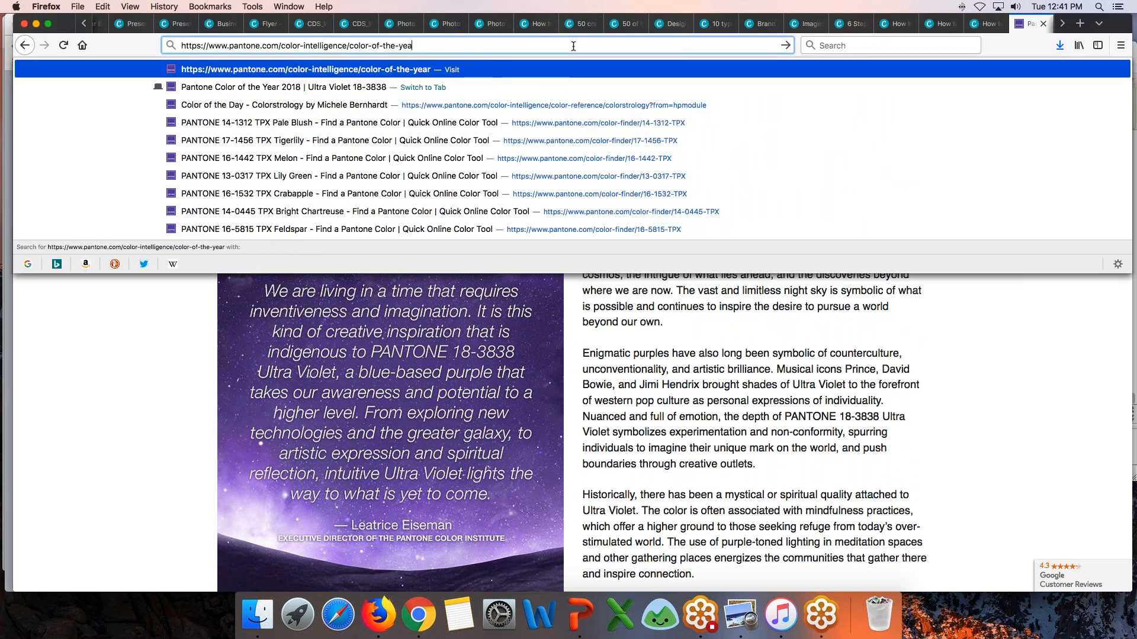
pyautogui.press('BackSpace')
pyautogui.press('BackSpace')
pyautogui.press('BackSpace')
pyautogui.press('BackSpace')
pyautogui.press('BackSpace')
pyautogui.press('BackSpace')
pyautogui.press('BackSpace')
pyautogui.press('BackSpace')
pyautogui.press('BackSpace')
pyautogui.press('BackSpace')
pyautogui.press('BackSpace')
pyautogui.press('BackSpace')
pyautogui.press('BackSpace')
pyautogui.press('BackSpace')
pyautogui.press('BackSpace')
pyautogui.press('BackSpace')
pyautogui.press('BackSpace')
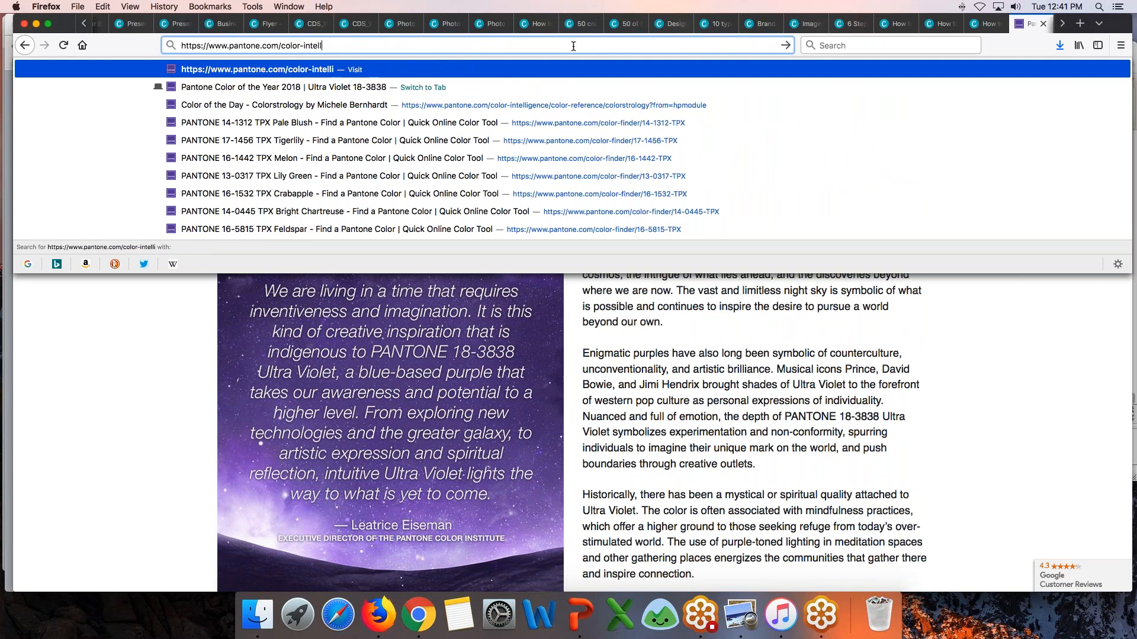
pyautogui.press('Down')
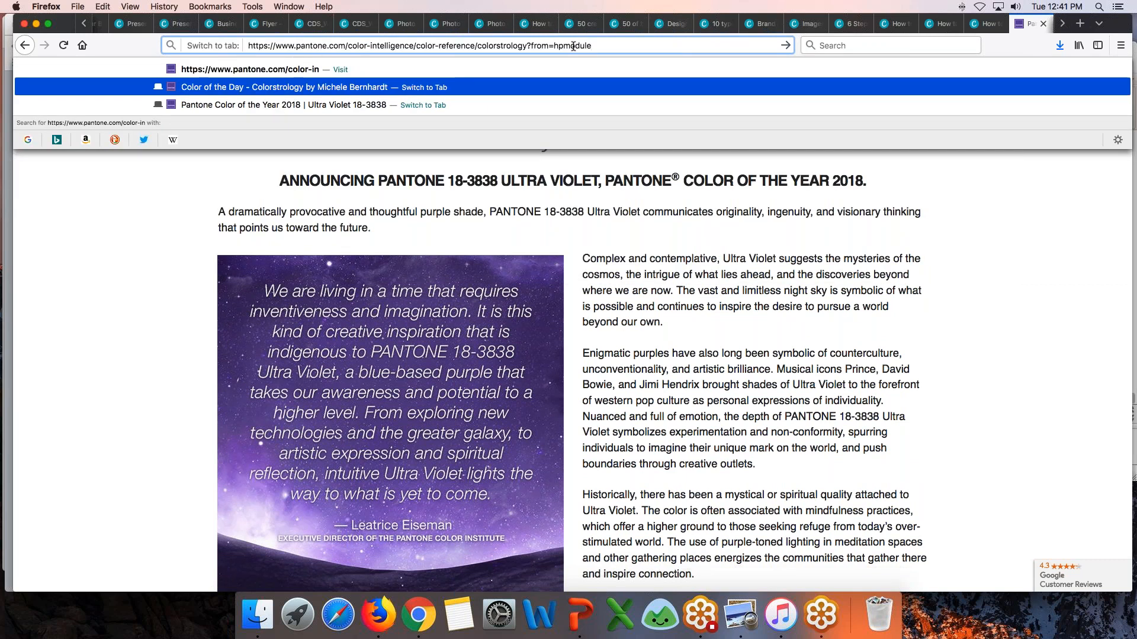
pyautogui.press('Down')
pyautogui.press('Return')
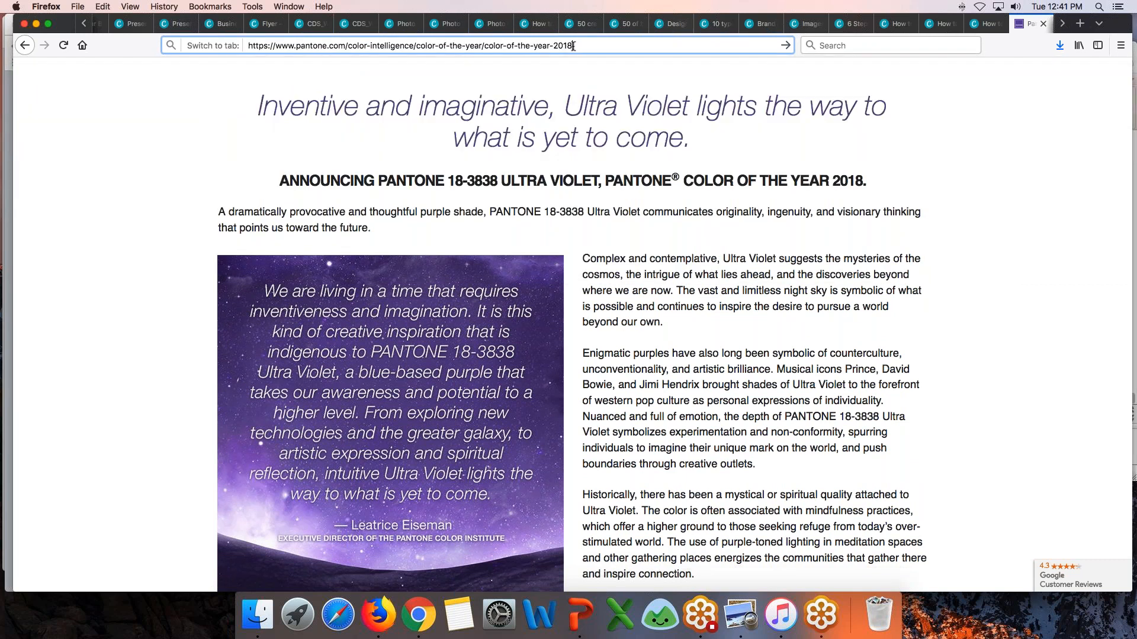
pyautogui.click(573, 45)
pyautogui.click(573, 45)
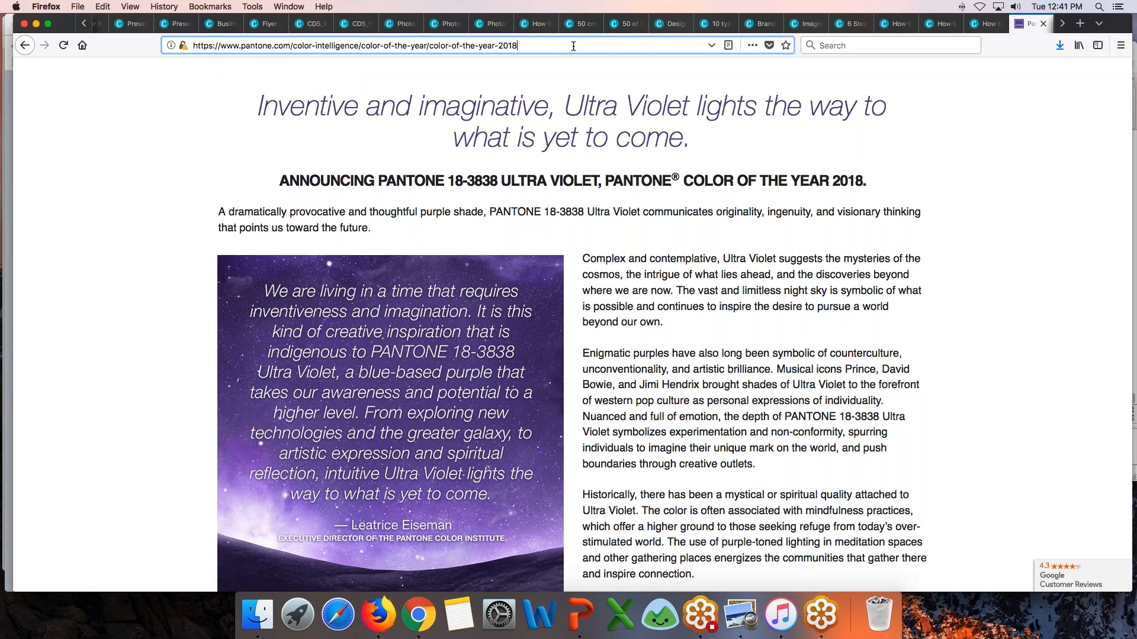
# Shorten the Pantone web address and fill in the suggested color-finder address for 17-1456-TPX.
pyautogui.press('BackSpace')
pyautogui.press('BackSpace')
pyautogui.press('BackSpace')
pyautogui.press('BackSpace')
pyautogui.press('BackSpace')
pyautogui.press('BackSpace')
pyautogui.press('BackSpace')
pyautogui.press('BackSpace')
pyautogui.press('BackSpace')
pyautogui.press('BackSpace')
pyautogui.press('BackSpace')
pyautogui.press('BackSpace')
pyautogui.press('BackSpace')
pyautogui.press('BackSpace')
pyautogui.press('BackSpace')
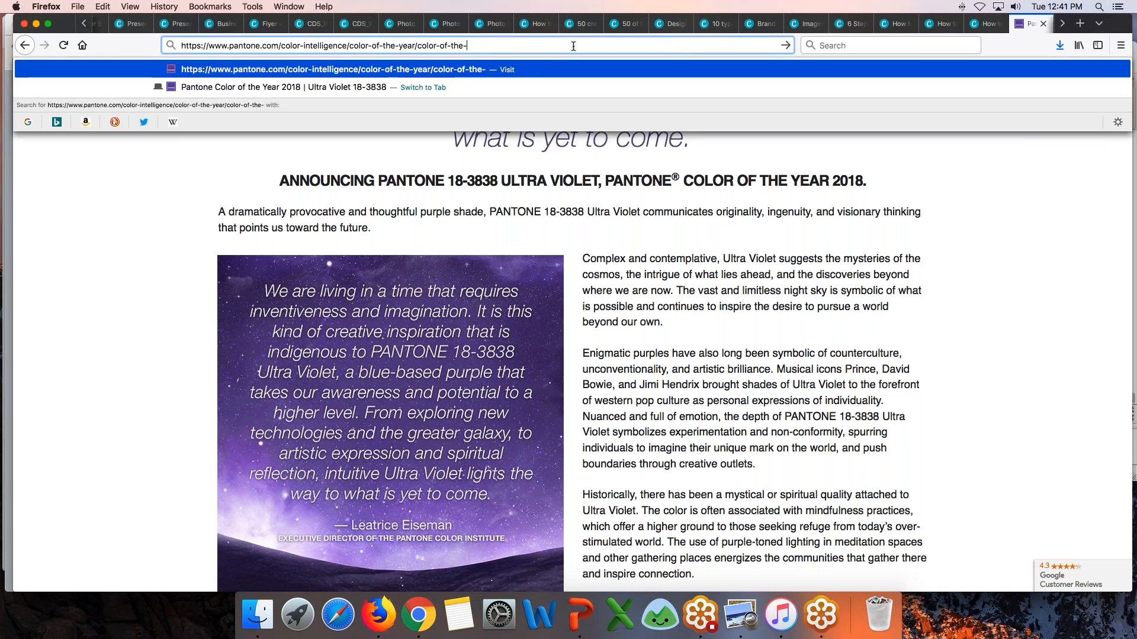
pyautogui.press('BackSpace')
pyautogui.press('BackSpace')
pyautogui.press('BackSpace')
pyautogui.press('BackSpace')
pyautogui.press('BackSpace')
pyautogui.press('BackSpace')
pyautogui.press('BackSpace')
pyautogui.press('BackSpace')
pyautogui.press('BackSpace')
pyautogui.press('BackSpace')
pyautogui.press('BackSpace')
pyautogui.press('BackSpace')
pyautogui.press('BackSpace')
pyautogui.press('BackSpace')
pyautogui.press('BackSpace')
pyautogui.press('BackSpace')
pyautogui.press('BackSpace')
pyautogui.press('BackSpace')
pyautogui.press('BackSpace')
pyautogui.press('BackSpace')
pyautogui.press('BackSpace')
pyautogui.press('BackSpace')
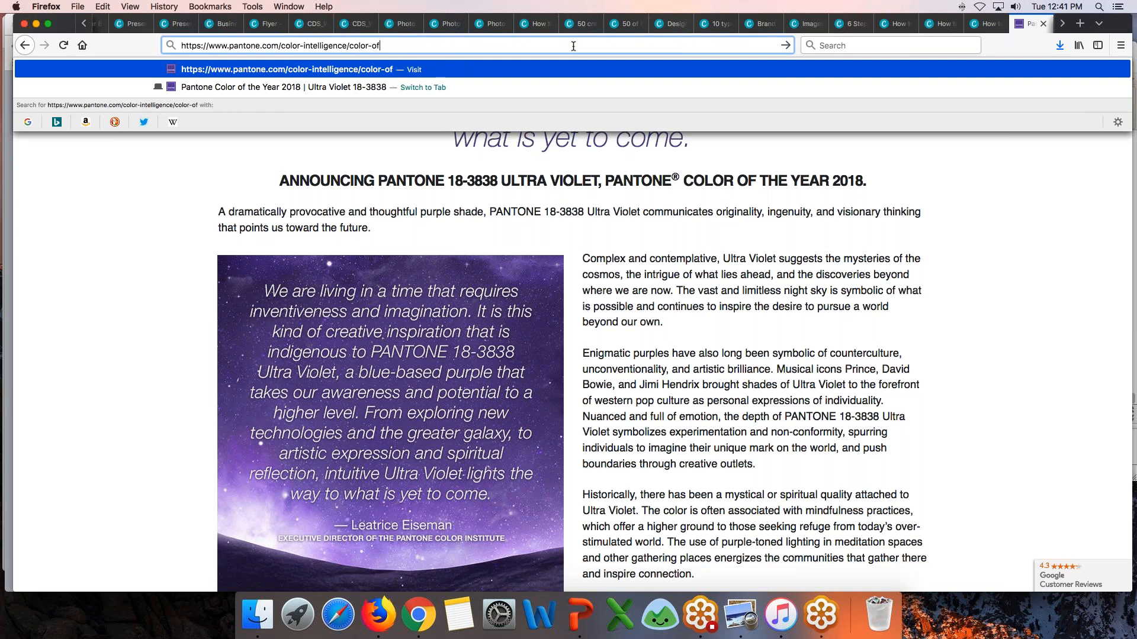
pyautogui.press('BackSpace')
pyautogui.press('BackSpace')
pyautogui.press('BackSpace')
pyautogui.press('BackSpace')
pyautogui.press('BackSpace')
pyautogui.press('BackSpace')
pyautogui.press('BackSpace')
pyautogui.press('BackSpace')
pyautogui.press('BackSpace')
pyautogui.press('BackSpace')
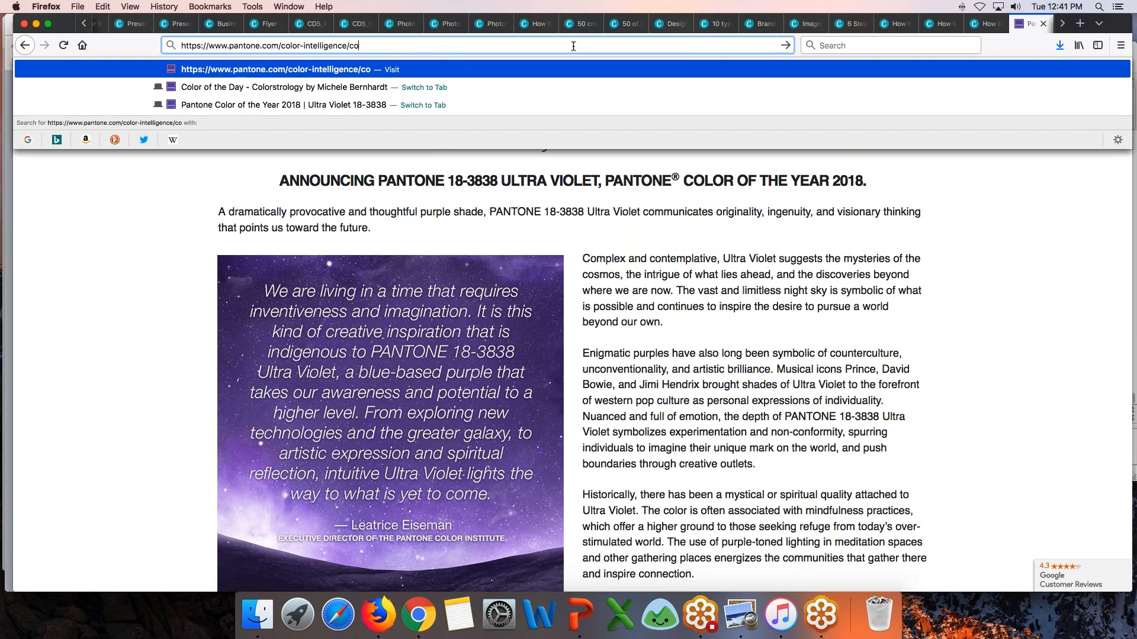
pyautogui.press('BackSpace')
pyautogui.press('BackSpace')
pyautogui.press('BackSpace')
pyautogui.press('BackSpace')
pyautogui.press('BackSpace')
pyautogui.press('BackSpace')
pyautogui.press('BackSpace')
pyautogui.press('BackSpace')
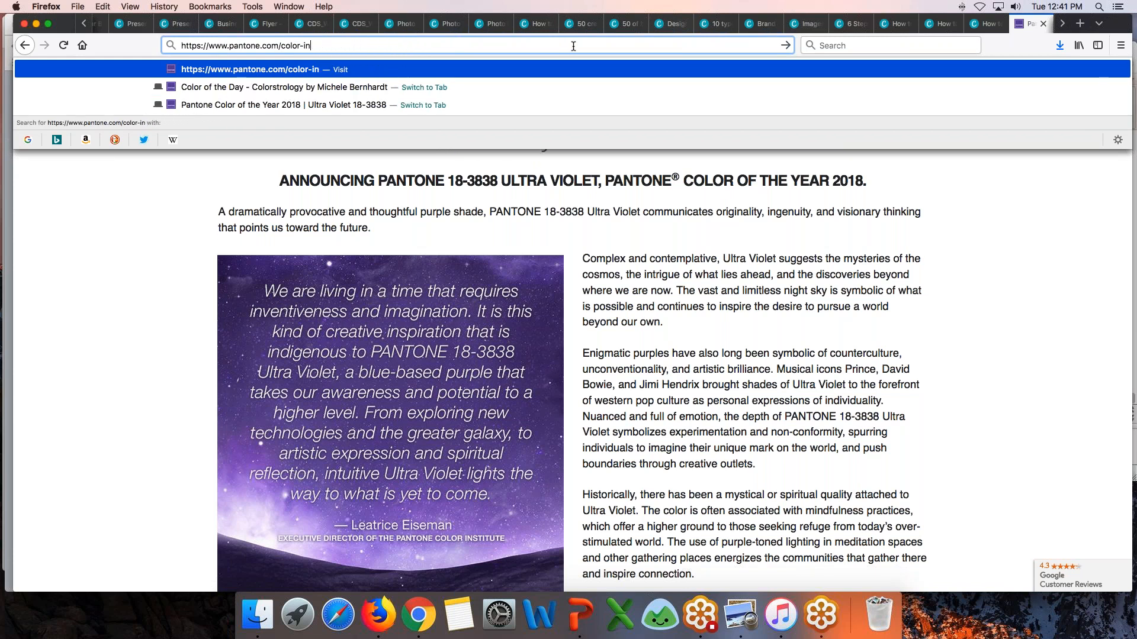
pyautogui.press('Down')
pyautogui.press('Down')
pyautogui.press('Down')
pyautogui.press('Down')
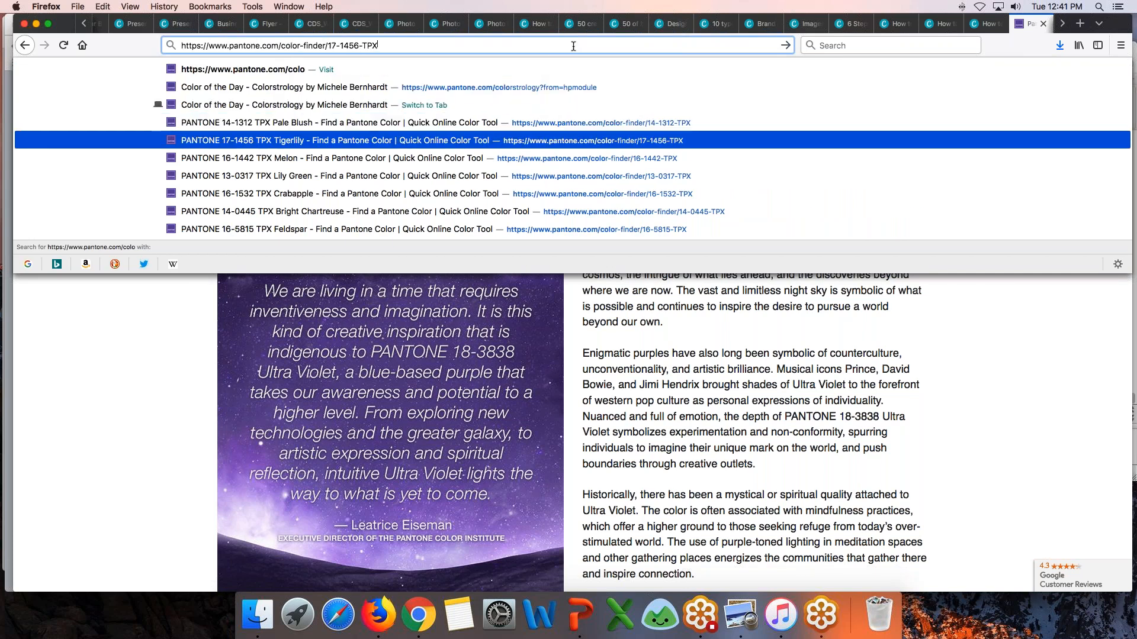
# Change the color number in the address to 18-3838-TPX and load that Pantone color-finder page.
pyautogui.press('Left')
pyautogui.press('Left')
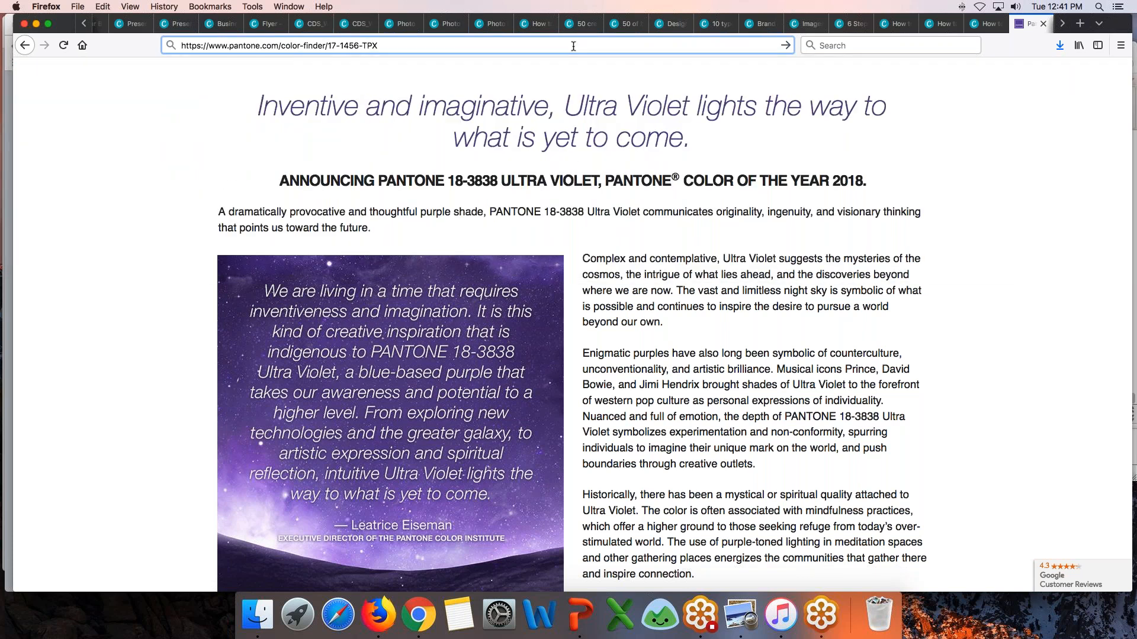
pyautogui.press('BackSpace')
pyautogui.write('8')
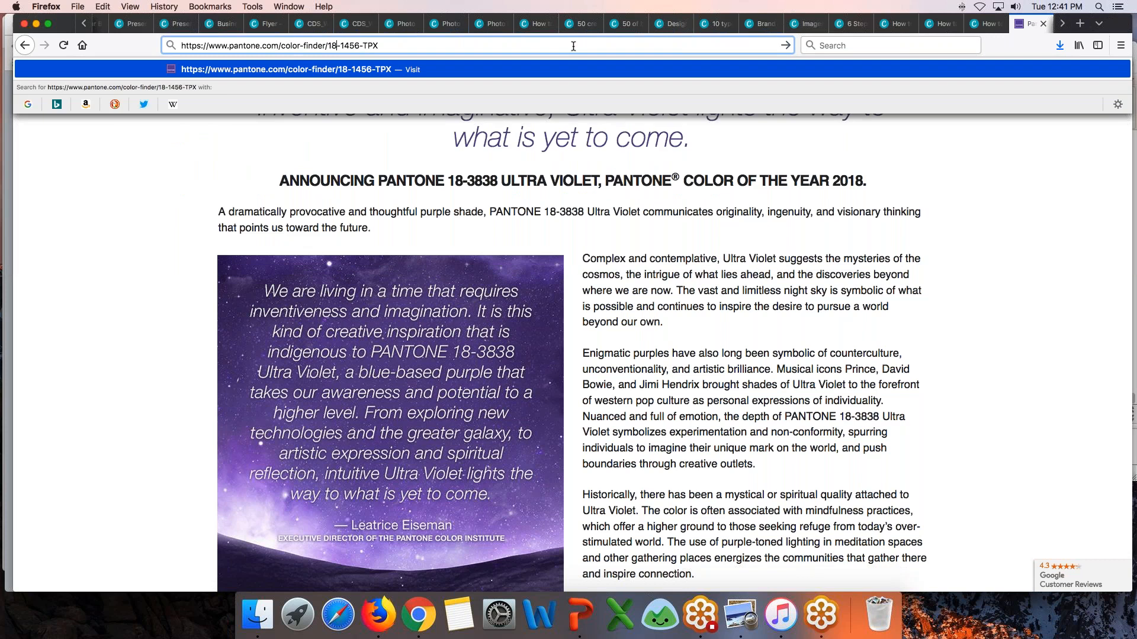
pyautogui.press('Escape')
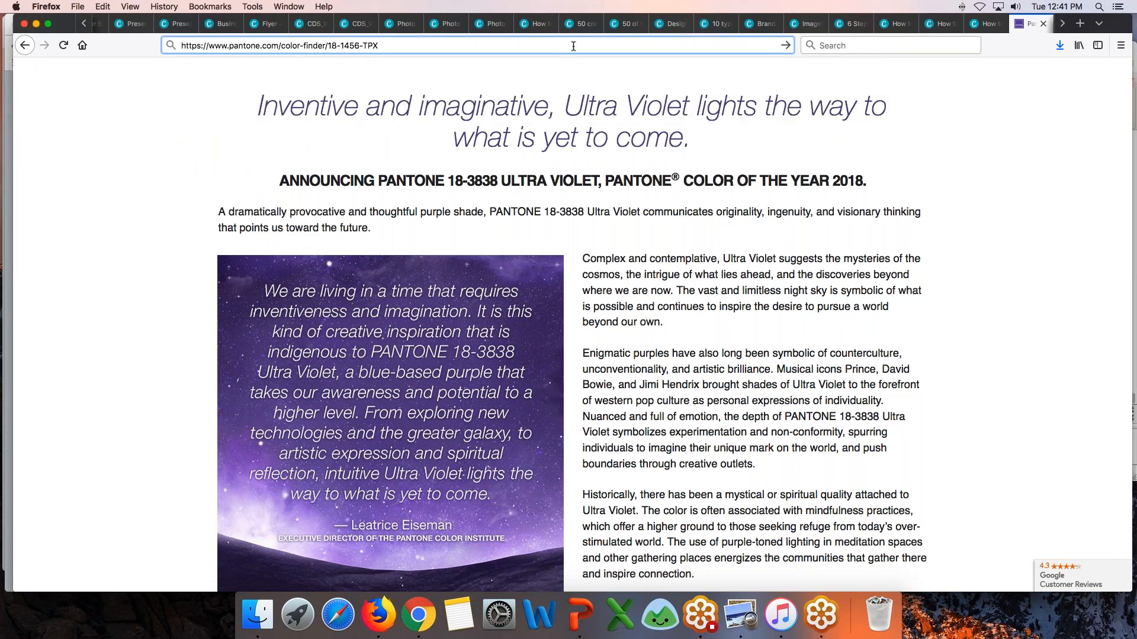
pyautogui.press('Delete')
pyautogui.press('Delete')
pyautogui.press('Delete')
pyautogui.press('Delete')
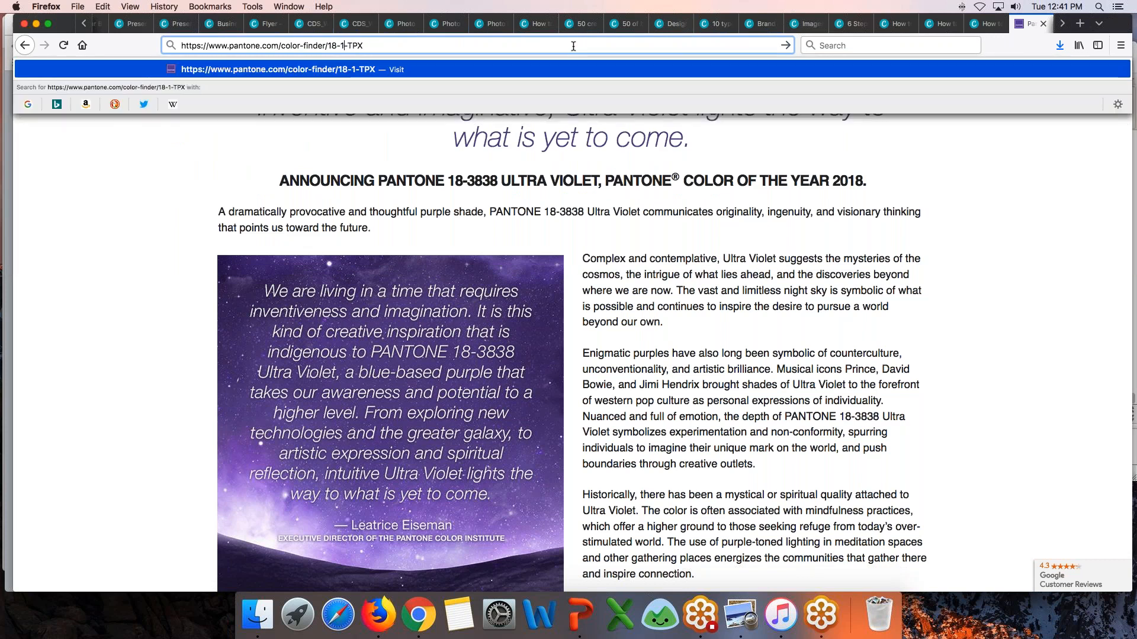
pyautogui.write('3838')
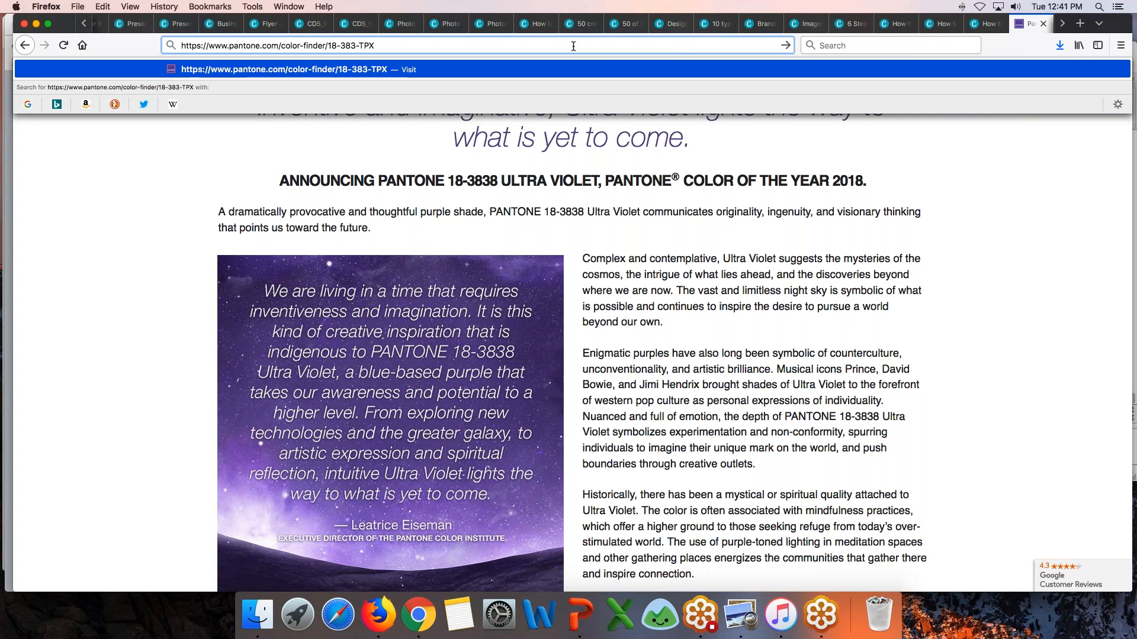
pyautogui.press('Return')
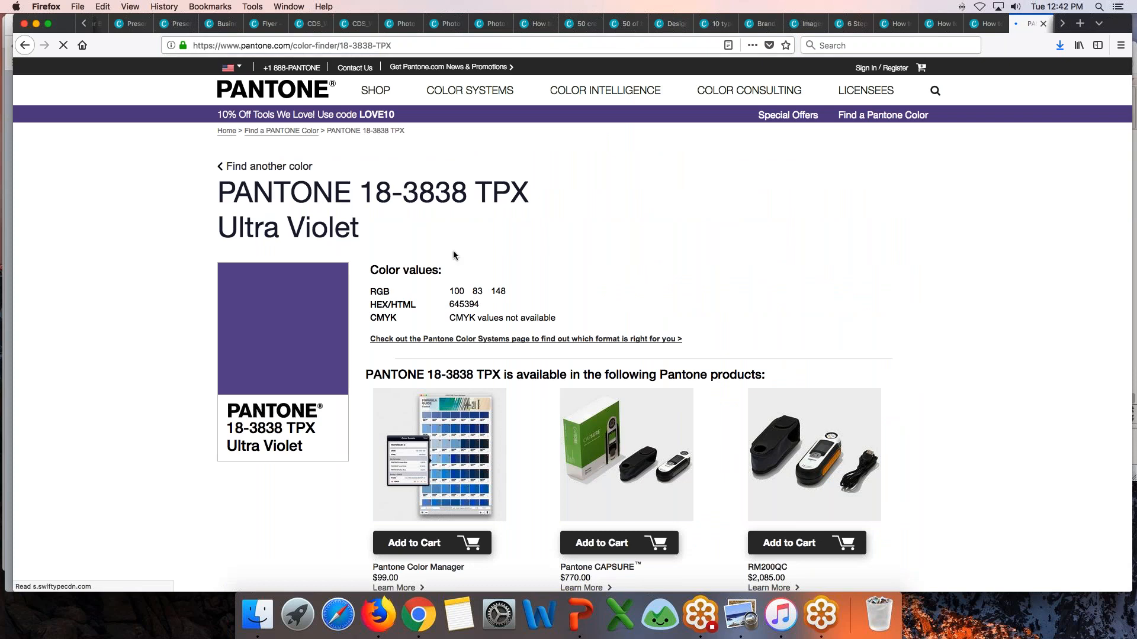
# Copy Ultra Violet's HEX value 645394 and return to the Building a Brand Kit design in Canva.
pyautogui.doubleClick(469, 305)
pyautogui.press('super+c')
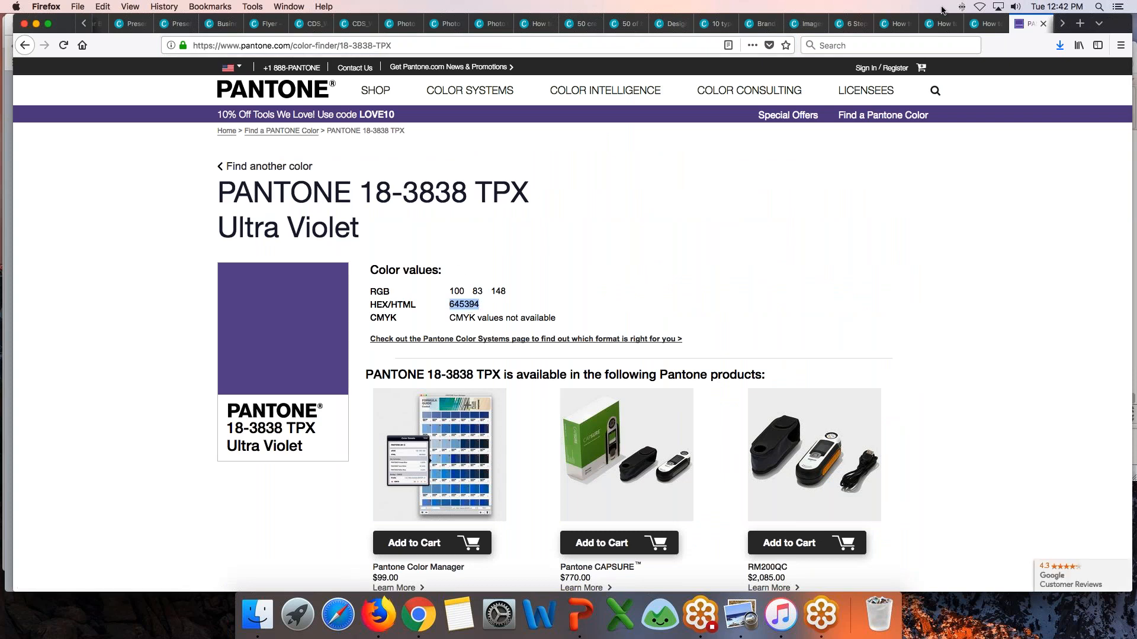
pyautogui.click(400, 25)
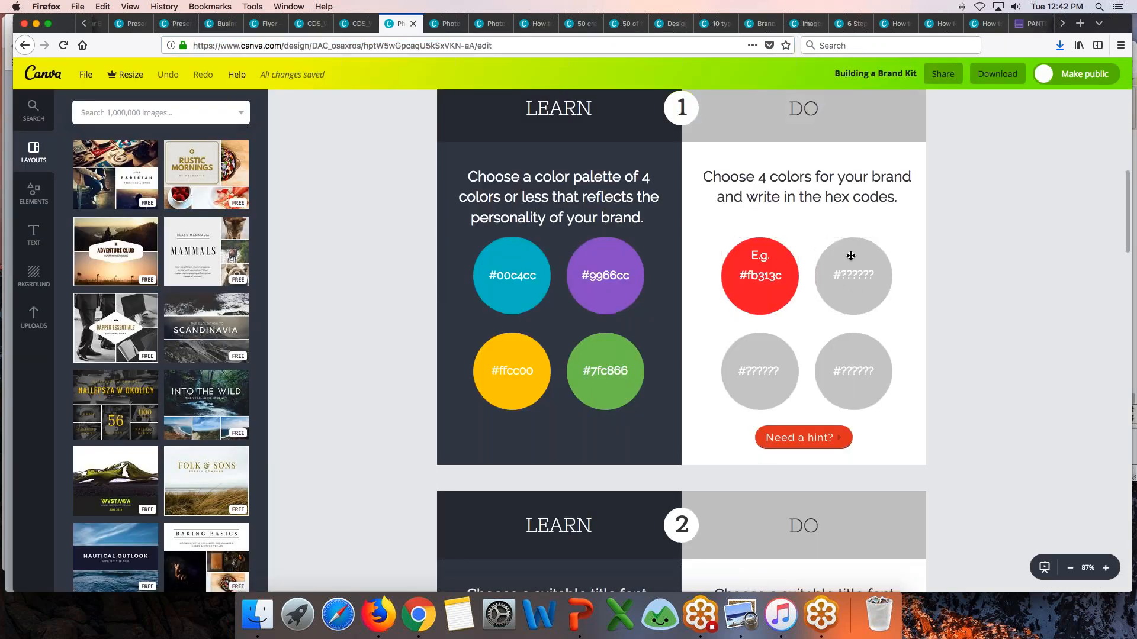
# Fill the gray circle beside the red example circle on the first Do page with color code 645394.
pyautogui.click(851, 255)
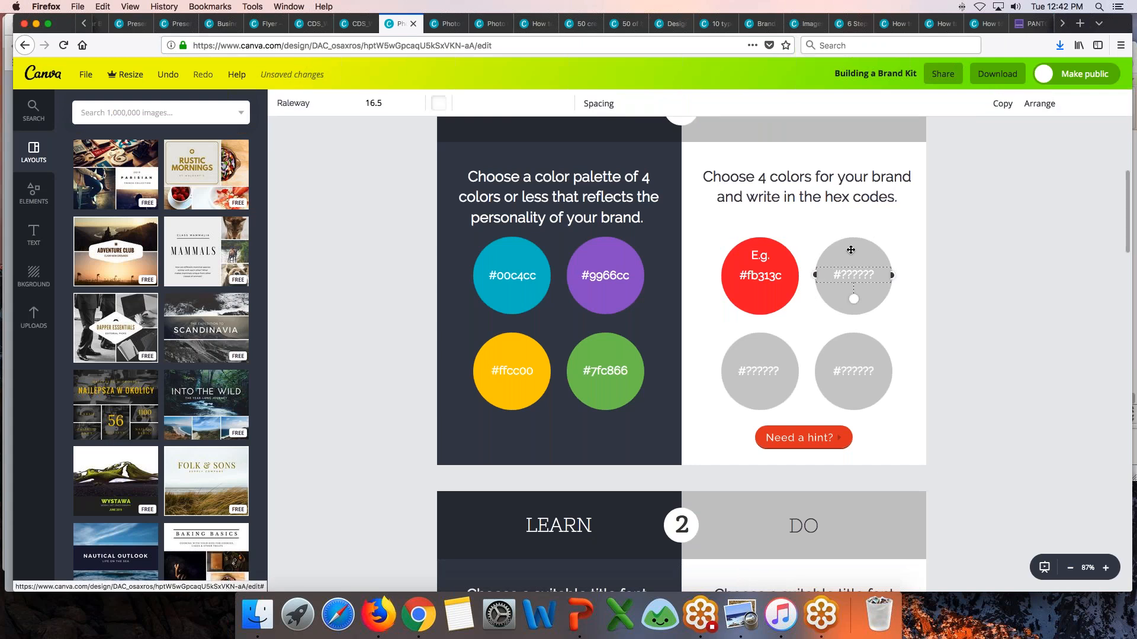
pyautogui.click(864, 308)
pyautogui.click(281, 103)
pyautogui.scroll(-5, 339, 224)
pyautogui.scroll(5, 320, 176)
pyautogui.click(290, 161)
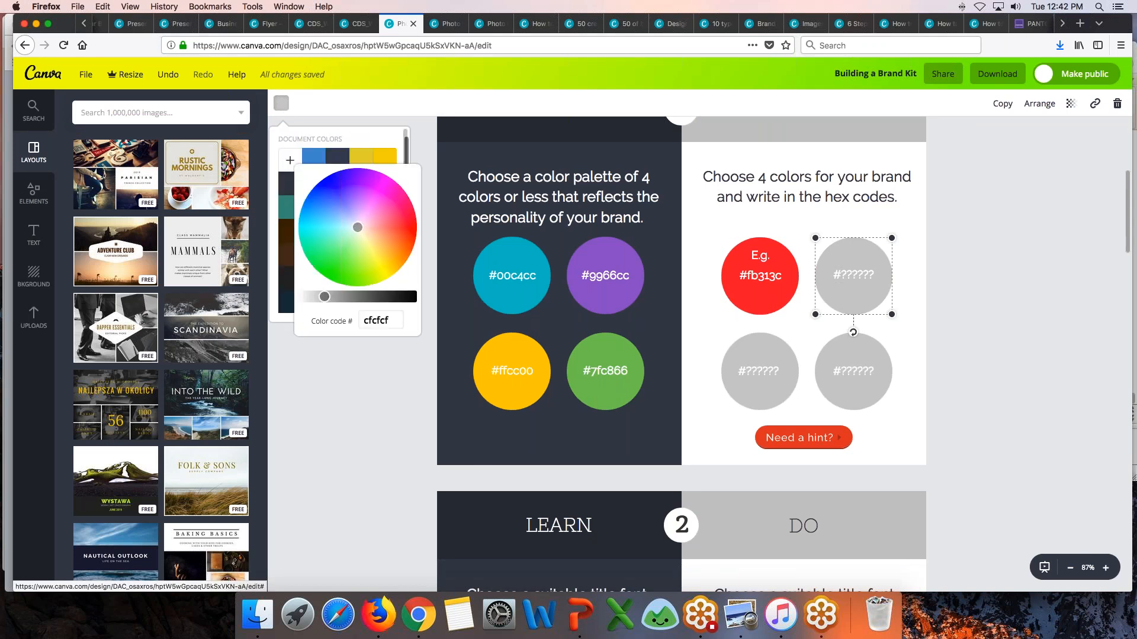
pyautogui.moveTo(393, 319); pyautogui.dragTo(317, 307)
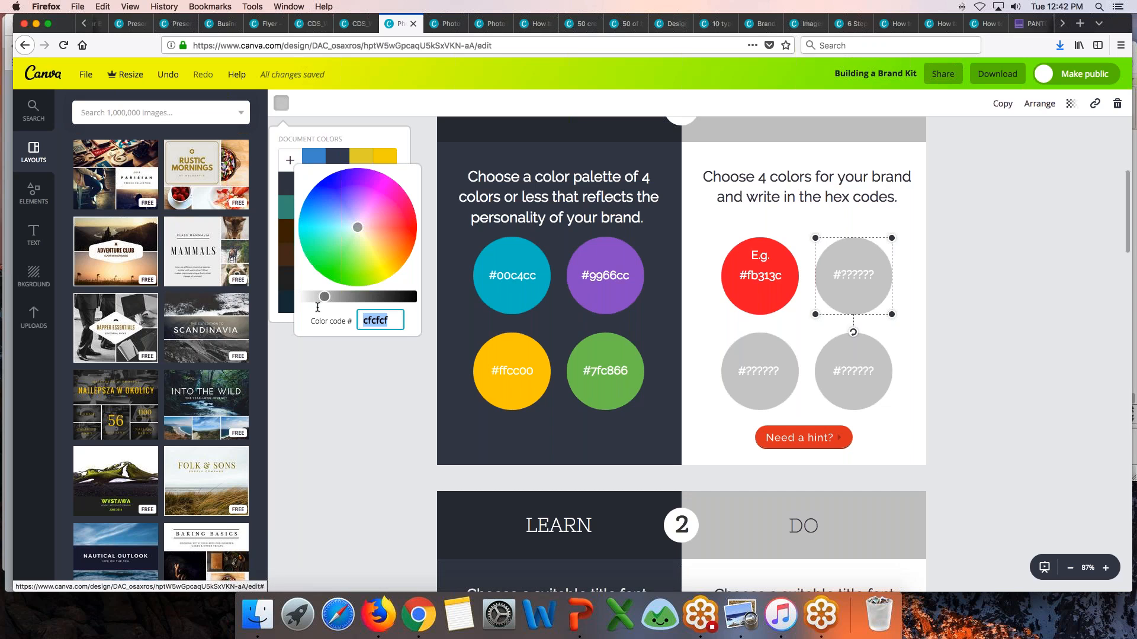
pyautogui.press('super+v')
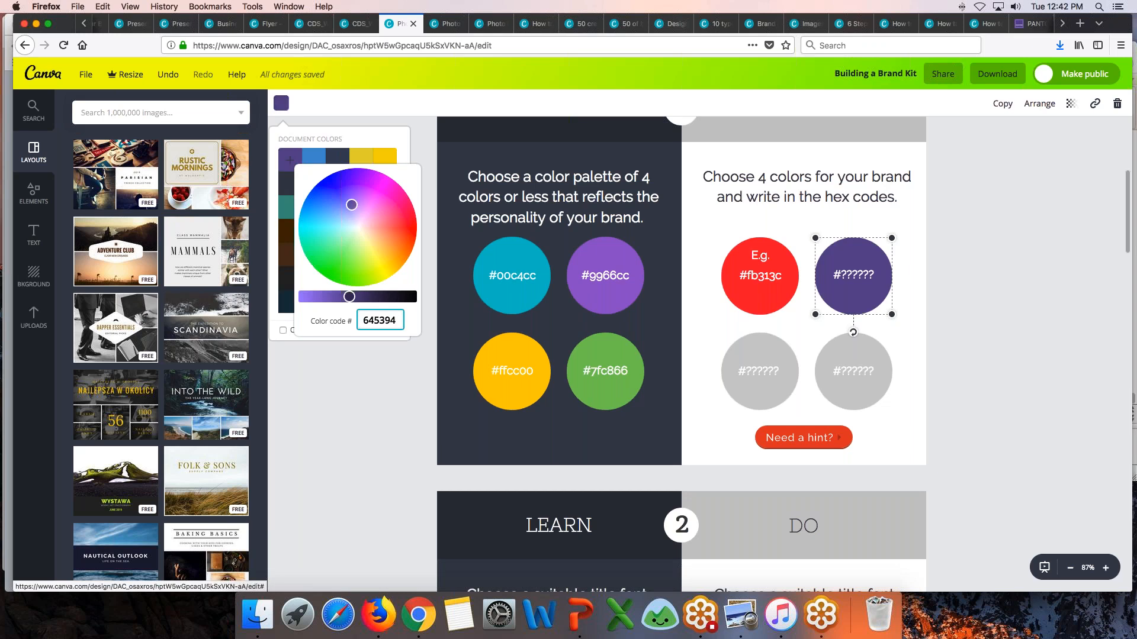
# Replace the placeholder label in the violet circle on the first Do page with #645394.
pyautogui.click(848, 277)
pyautogui.press('super+a')
pyautogui.write('#')
pyautogui.press('super+v')
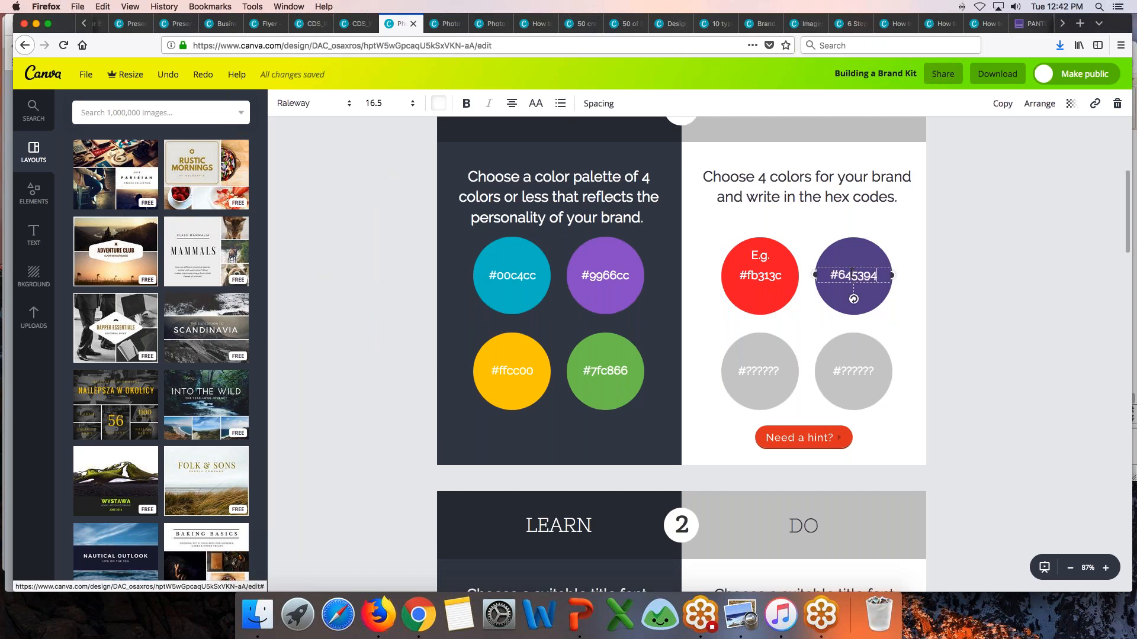
pyautogui.click(1004, 232)
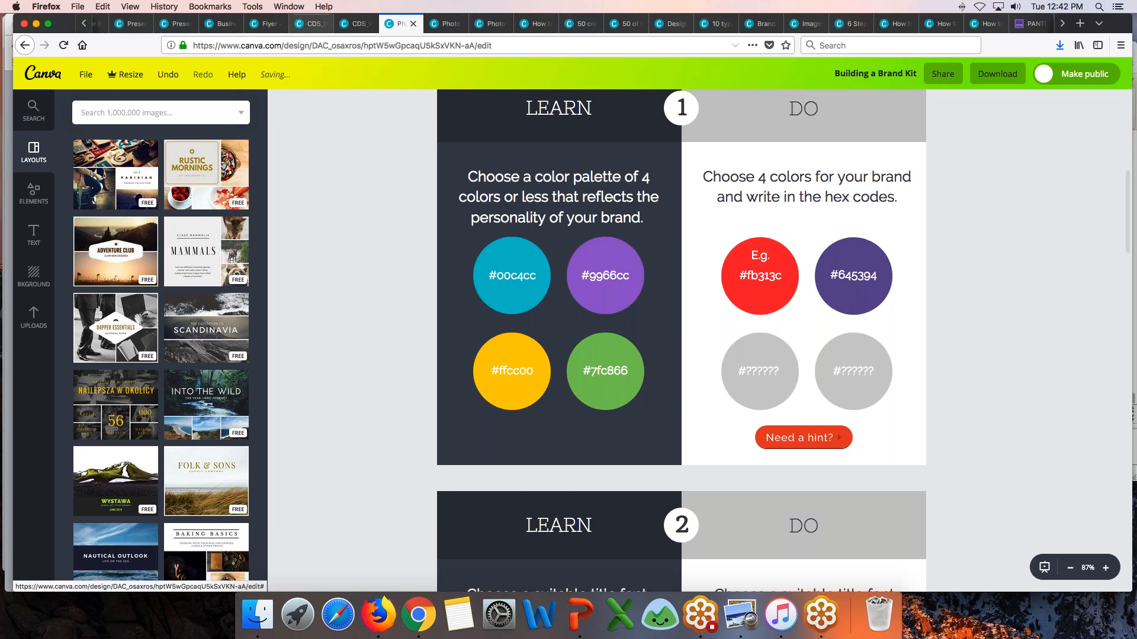
# Switch to the Your brand page and remove the purple swatch from the brand colors.
pyautogui.click(86, 25)
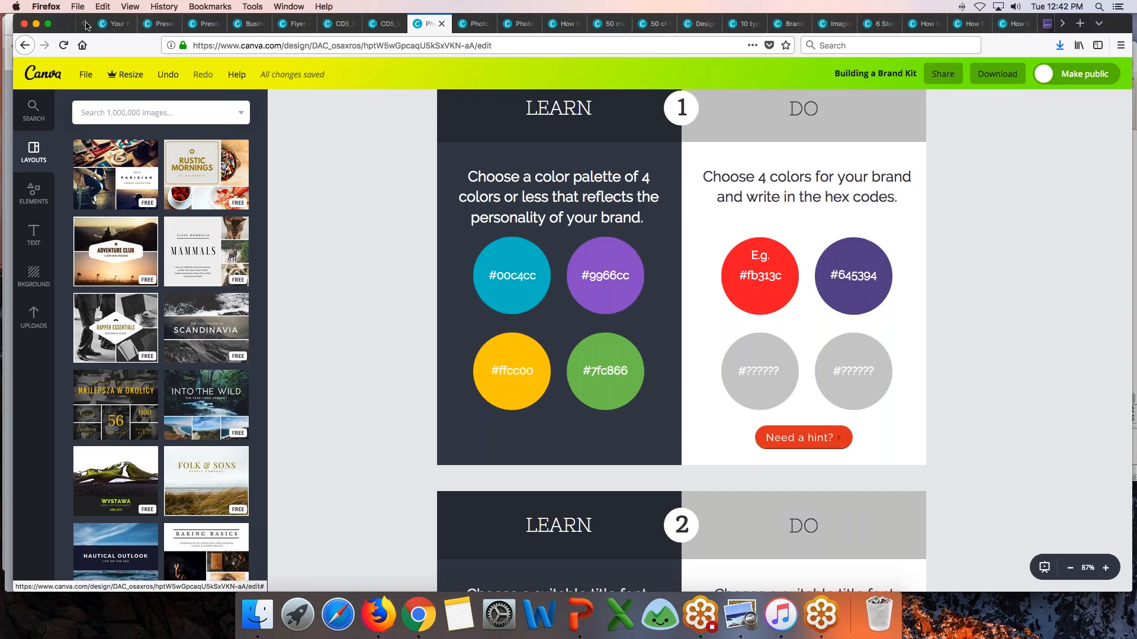
pyautogui.click(112, 24)
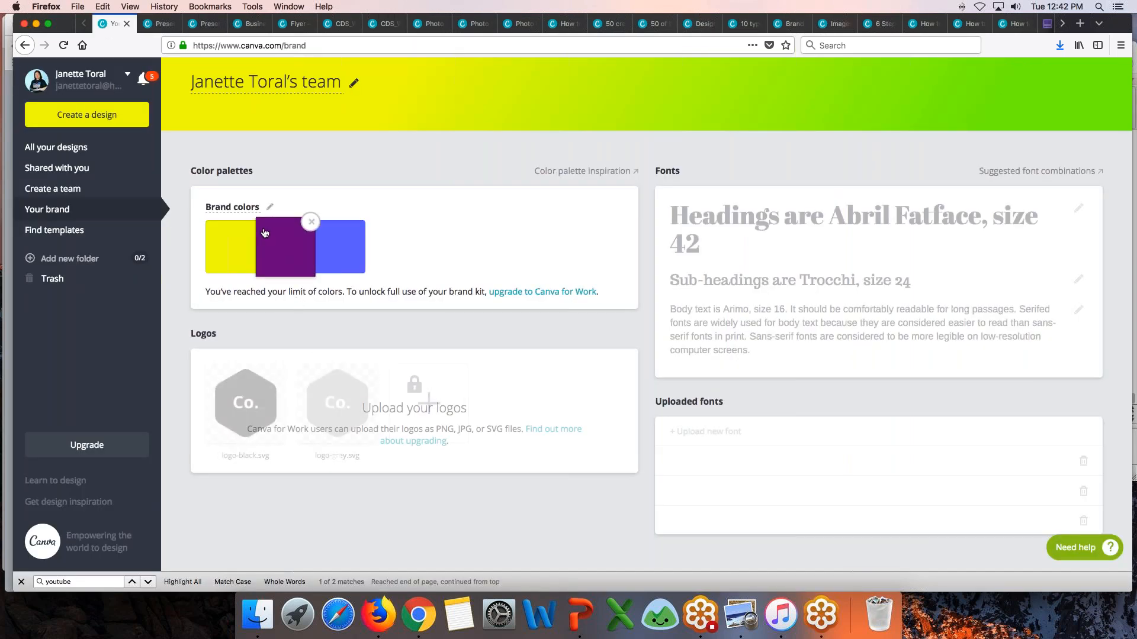
pyautogui.click(310, 223)
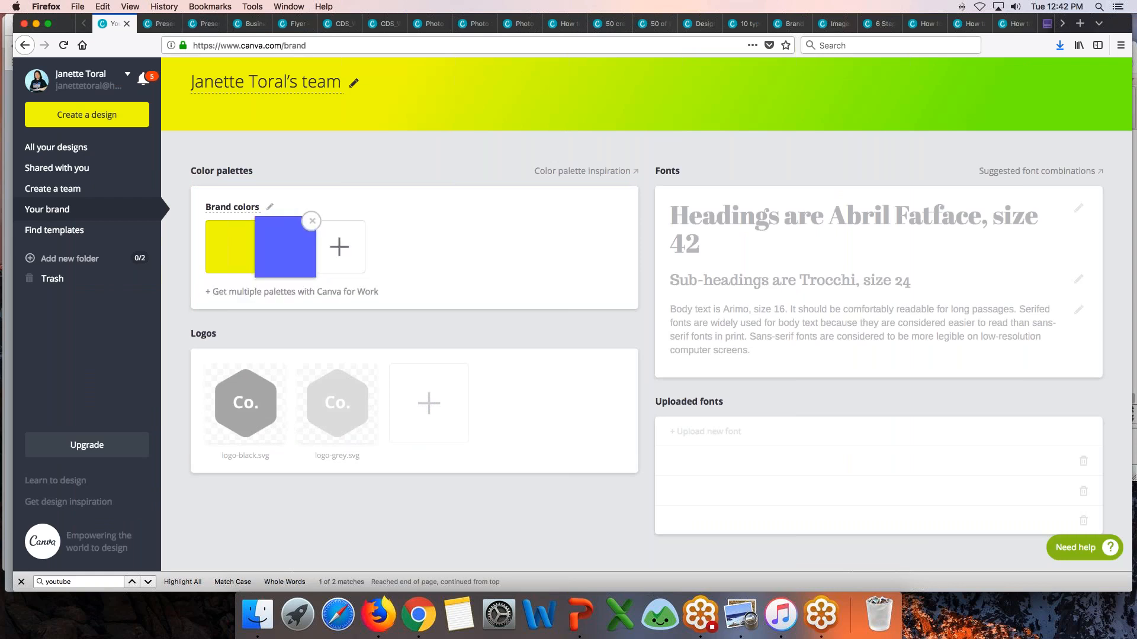
# Add a new brand color with color code 645394.
pyautogui.click(340, 244)
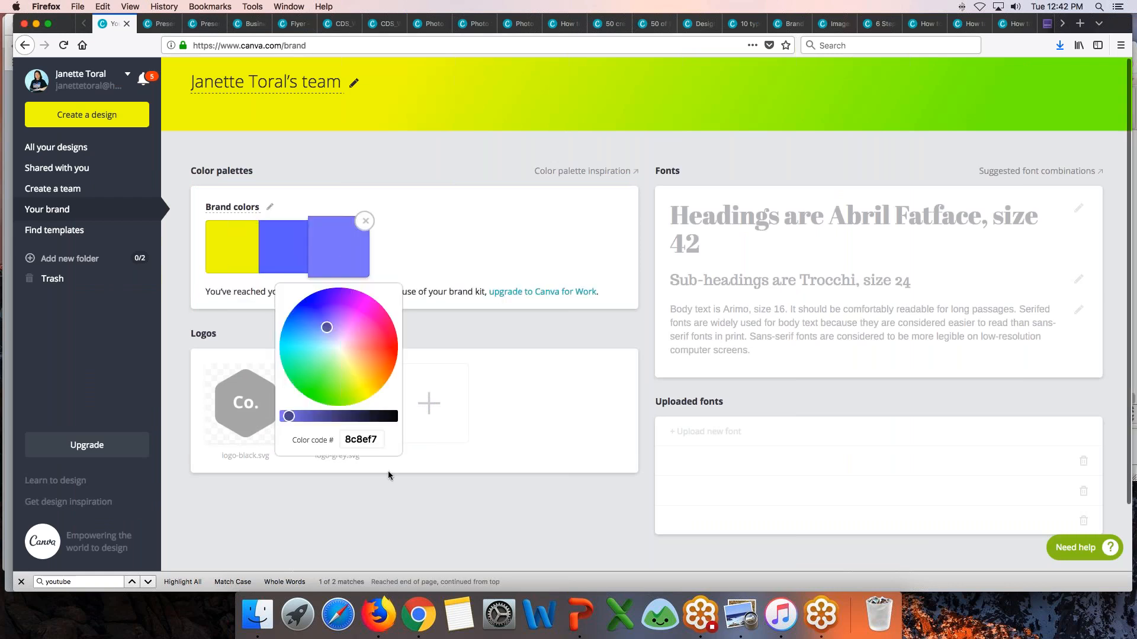
pyautogui.click(375, 440)
pyautogui.press('super+v')
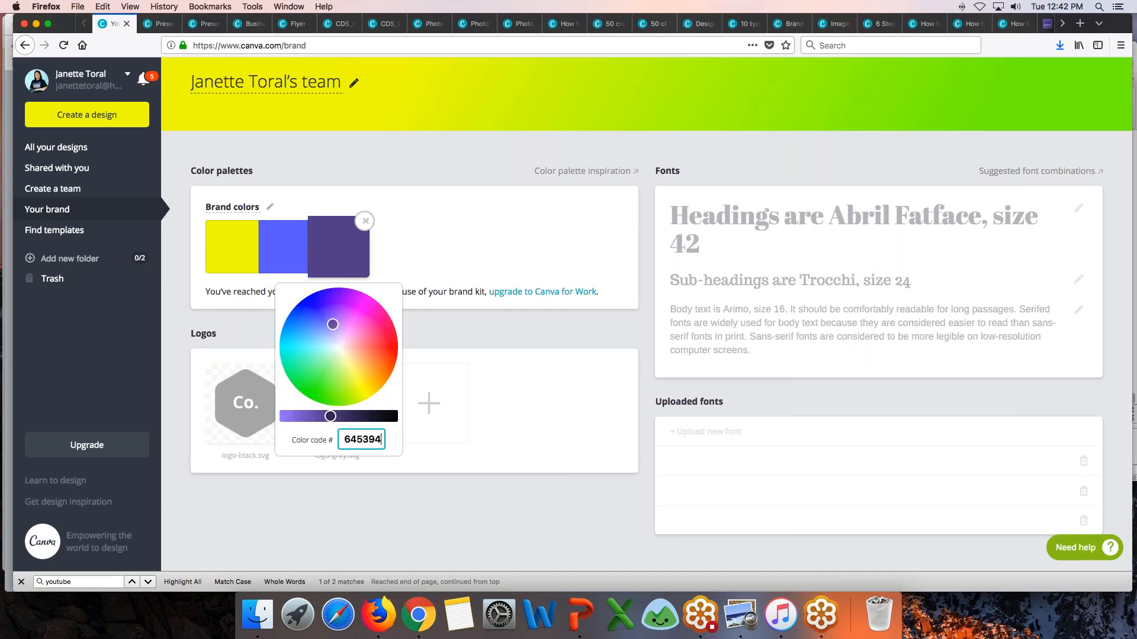
pyautogui.click(336, 504)
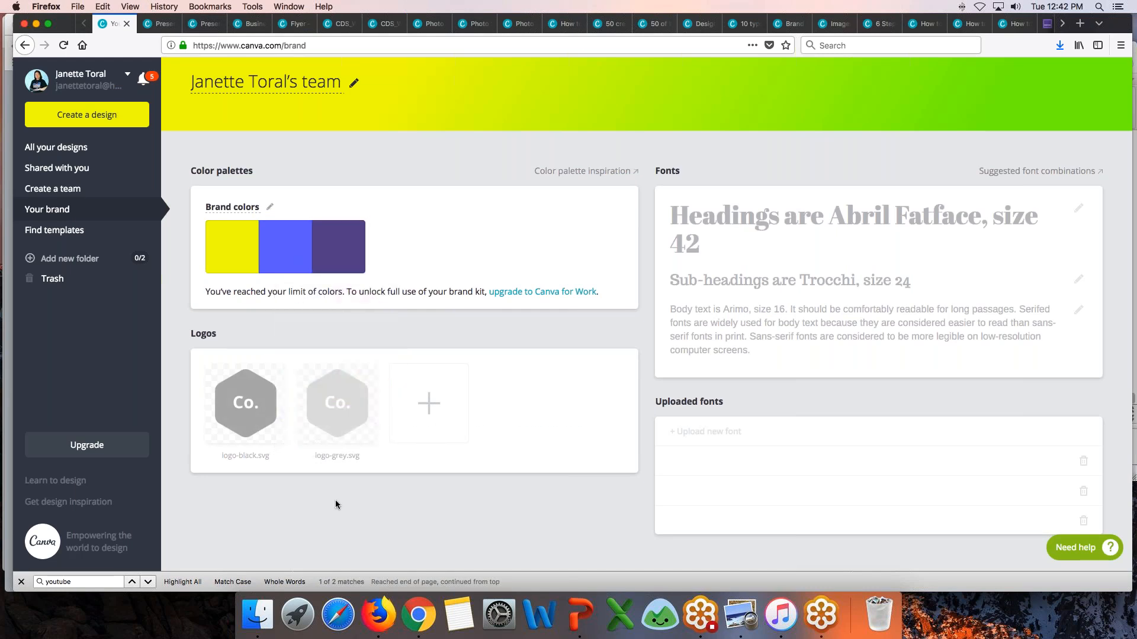
# Return from the Pantone Ultra Violet page to the Color of the Year 2018 article and view its Past Colors of the Year.
pyautogui.click(1046, 27)
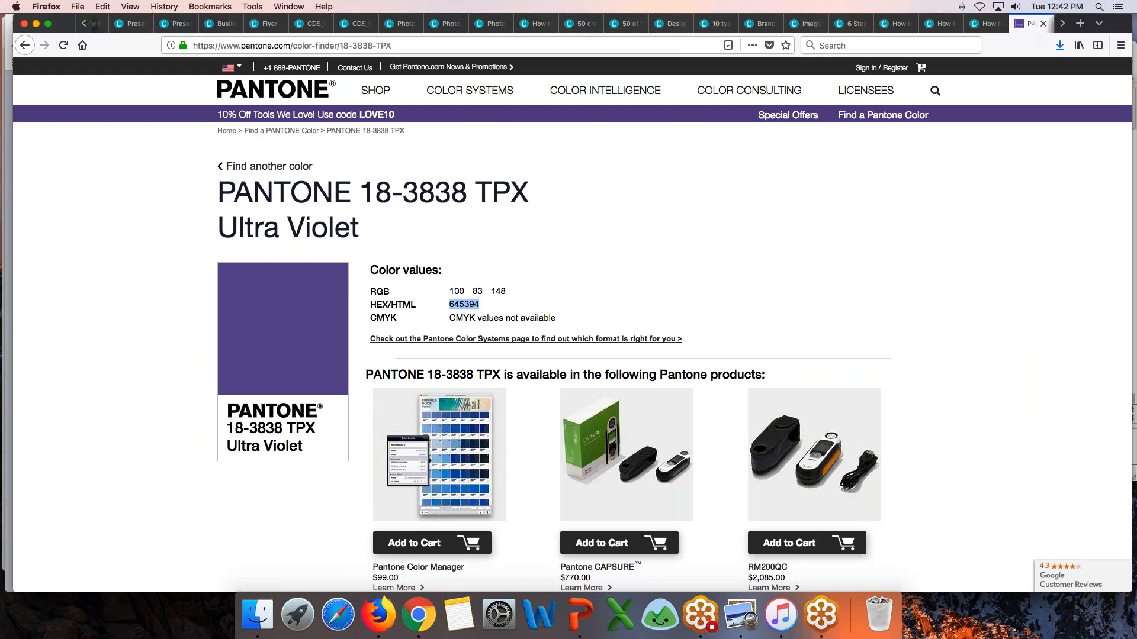
pyautogui.click(24, 46)
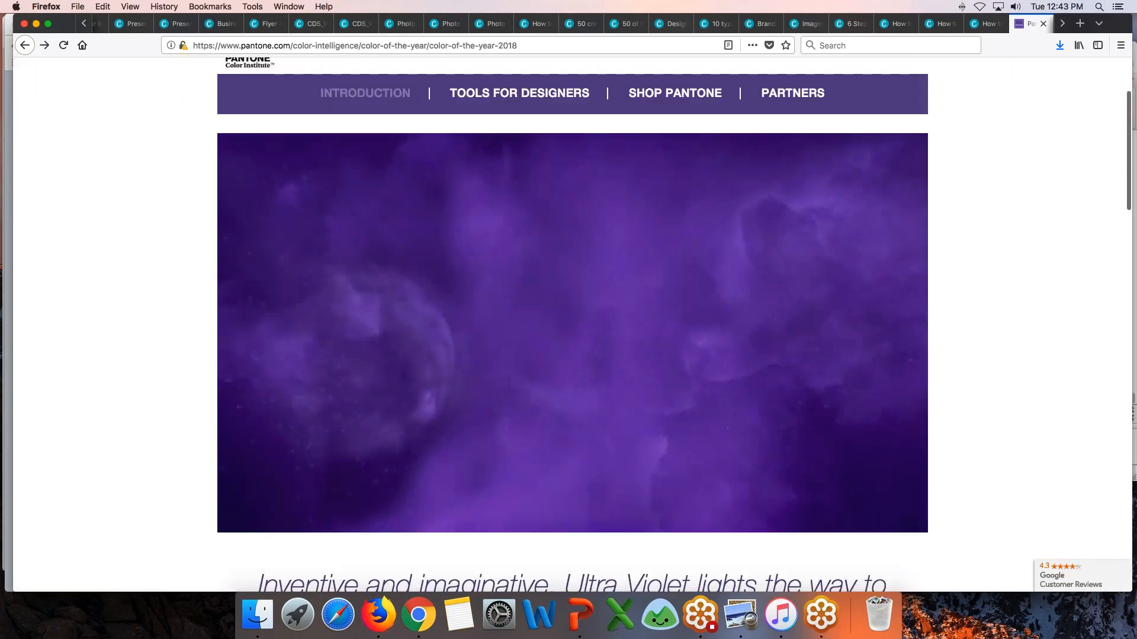
pyautogui.scroll(-20, 572, 324)
pyautogui.scroll(3, 349, 255)
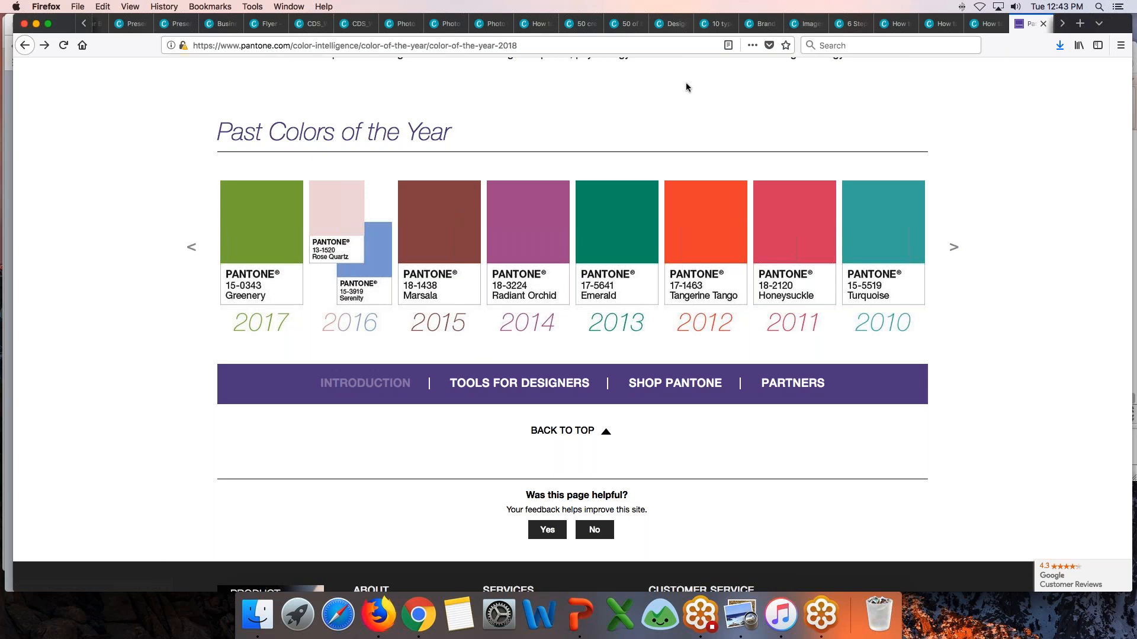
# Shorten the Pantone web address and fill in the suggested color-finder address for 14-1312-TPX.
pyautogui.click(295, 48)
pyautogui.click(532, 45)
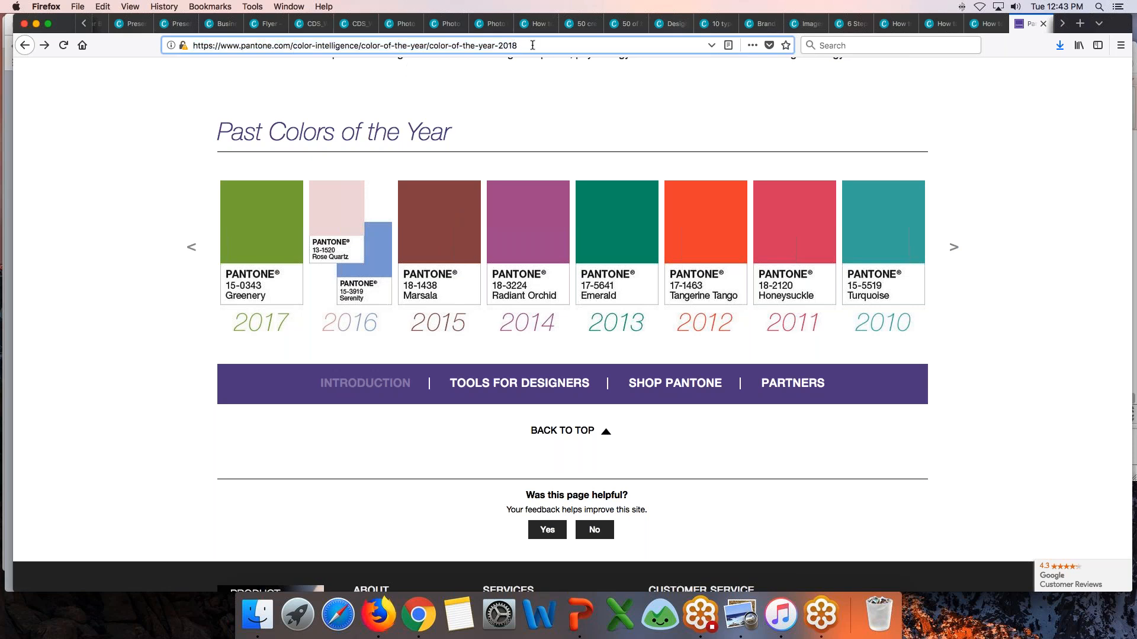
pyautogui.press('BackSpace')
pyautogui.press('BackSpace')
pyautogui.press('BackSpace')
pyautogui.press('BackSpace')
pyautogui.press('BackSpace')
pyautogui.press('BackSpace')
pyautogui.press('BackSpace')
pyautogui.press('BackSpace')
pyautogui.press('BackSpace')
pyautogui.press('BackSpace')
pyautogui.press('BackSpace')
pyautogui.press('BackSpace')
pyautogui.press('BackSpace')
pyautogui.press('BackSpace')
pyautogui.press('BackSpace')
pyautogui.press('BackSpace')
pyautogui.press('BackSpace')
pyautogui.press('BackSpace')
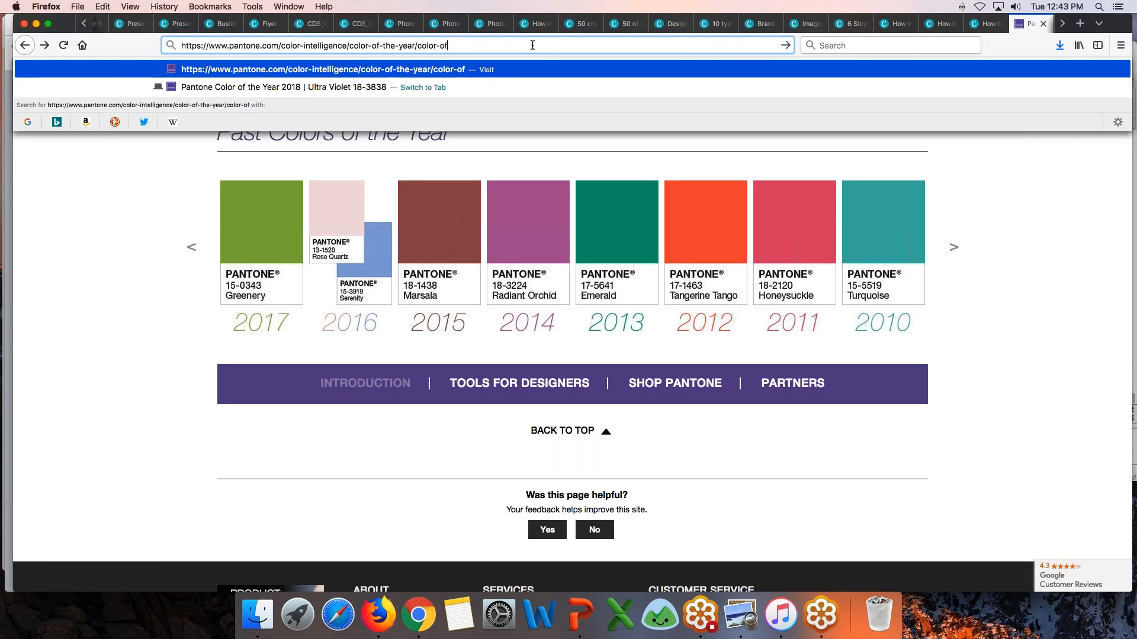
pyautogui.press('BackSpace')
pyautogui.press('BackSpace')
pyautogui.press('BackSpace')
pyautogui.press('BackSpace')
pyautogui.press('BackSpace')
pyautogui.press('BackSpace')
pyautogui.press('BackSpace')
pyautogui.press('BackSpace')
pyautogui.press('BackSpace')
pyautogui.press('BackSpace')
pyautogui.press('BackSpace')
pyautogui.press('BackSpace')
pyautogui.press('BackSpace')
pyautogui.press('BackSpace')
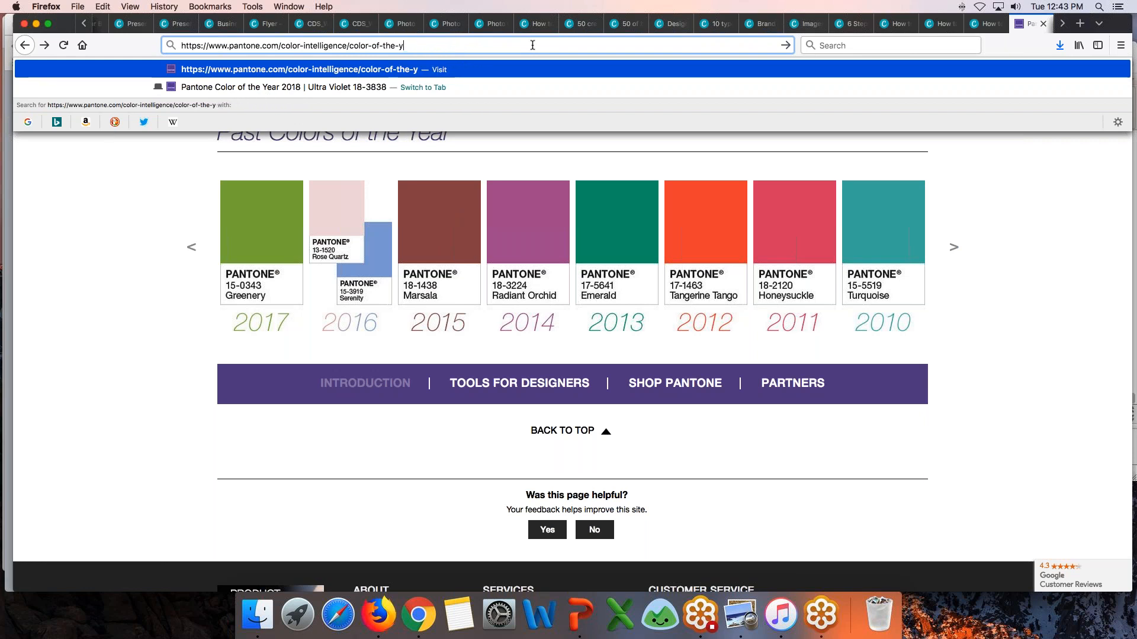
pyautogui.press('BackSpace')
pyautogui.press('BackSpace')
pyautogui.press('BackSpace')
pyautogui.press('BackSpace')
pyautogui.press('BackSpace')
pyautogui.press('BackSpace')
pyautogui.press('BackSpace')
pyautogui.press('BackSpace')
pyautogui.press('BackSpace')
pyautogui.press('BackSpace')
pyautogui.press('BackSpace')
pyautogui.press('BackSpace')
pyautogui.press('BackSpace')
pyautogui.press('BackSpace')
pyautogui.press('BackSpace')
pyautogui.press('BackSpace')
pyautogui.press('BackSpace')
pyautogui.press('BackSpace')
pyautogui.press('BackSpace')
pyautogui.press('BackSpace')
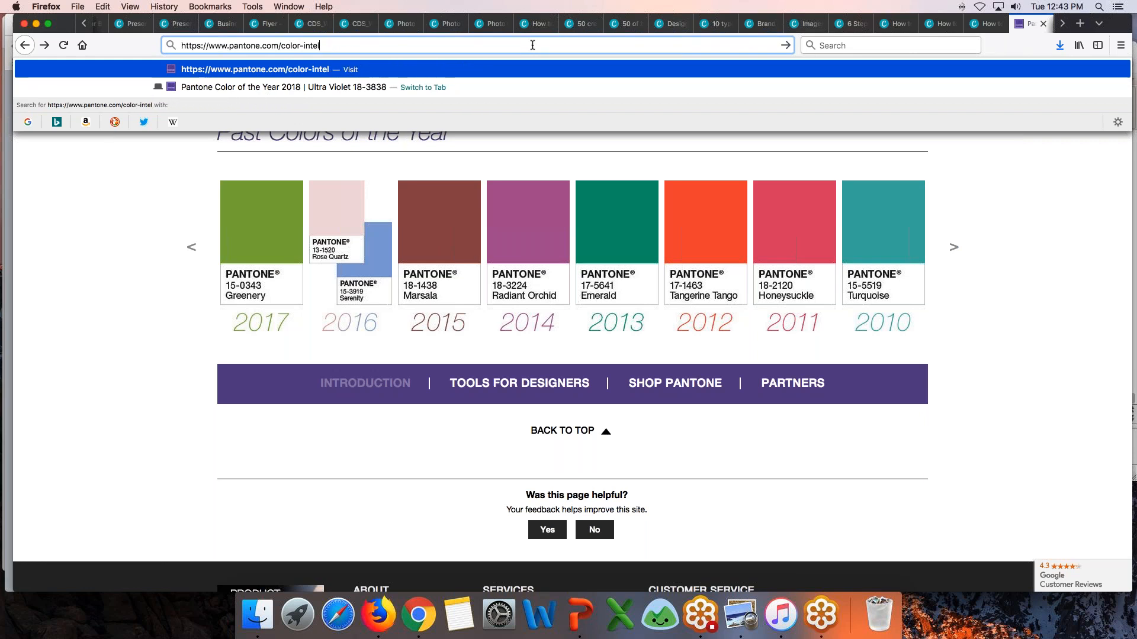
pyautogui.press('BackSpace')
pyautogui.press('Down')
pyautogui.press('Down')
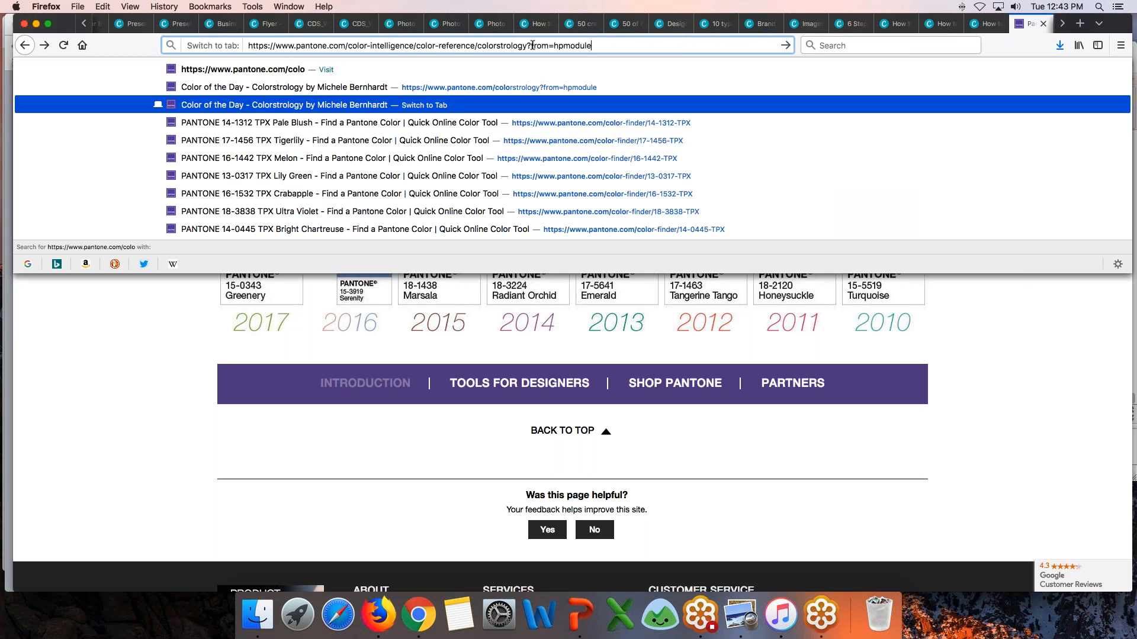
pyautogui.press('Down')
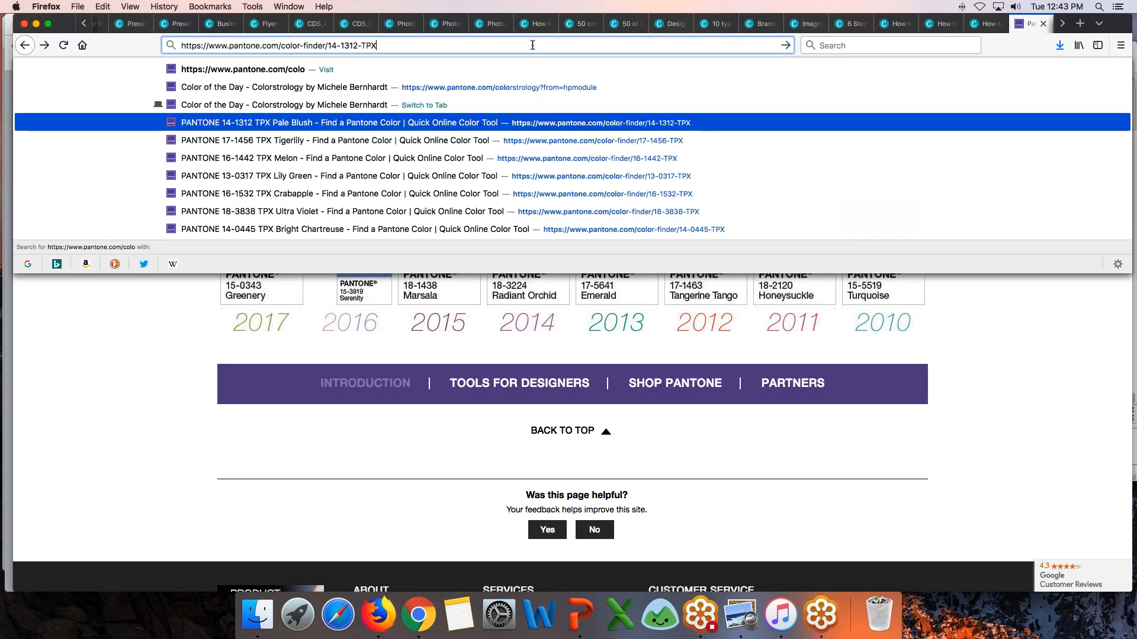
# Try to load the Pantone color-finder page for 13-1520-TPX by changing the color number in the address.
pyautogui.press('Left')
pyautogui.press('Left')
pyautogui.press('Left')
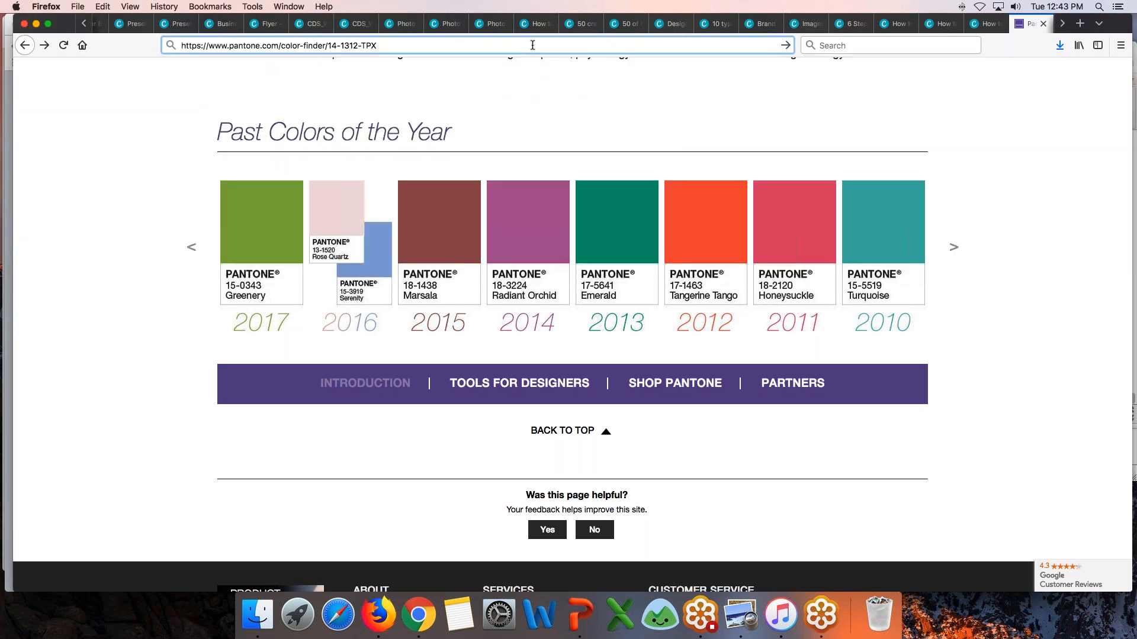
pyautogui.press('BackSpace')
pyautogui.write('3')
pyautogui.press('Right')
pyautogui.press('BackSpace')
pyautogui.press('BackSpace')
pyautogui.press('BackSpace')
pyautogui.write('520')
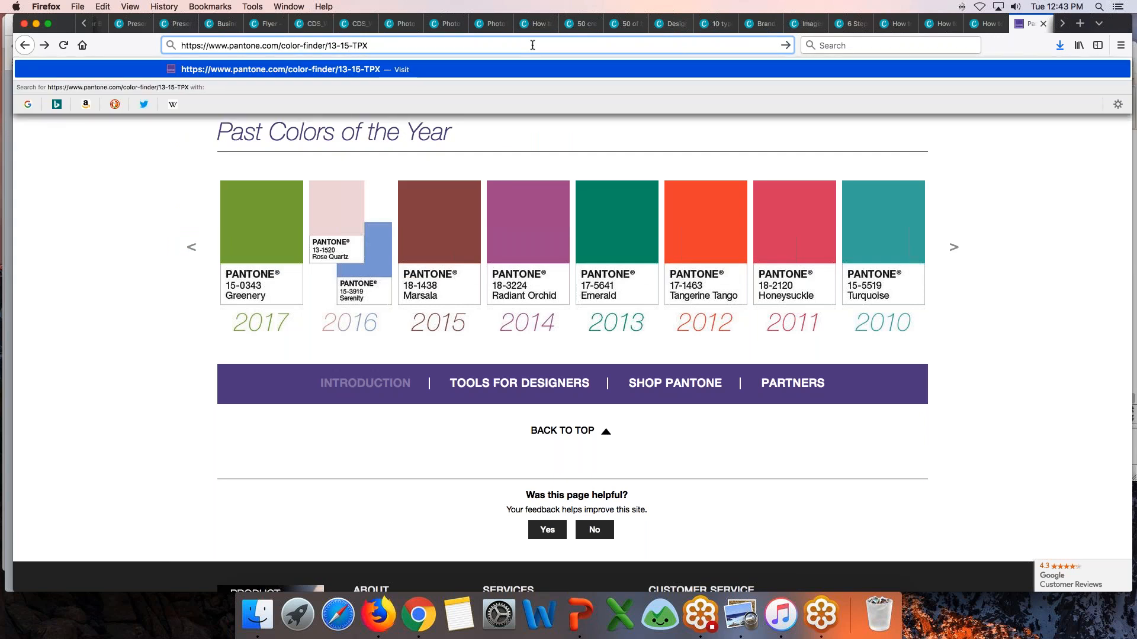
pyautogui.press('Return')
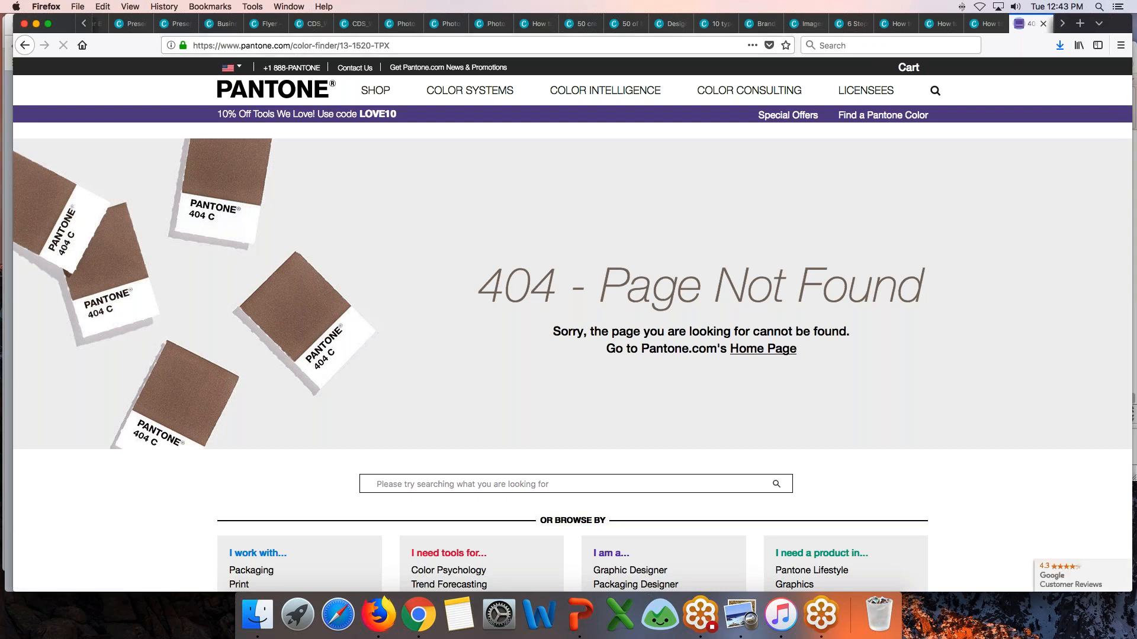
# Search the web for "pantone 13-1520 rose quartz".
pyautogui.click(429, 44)
pyautogui.write('pantone')
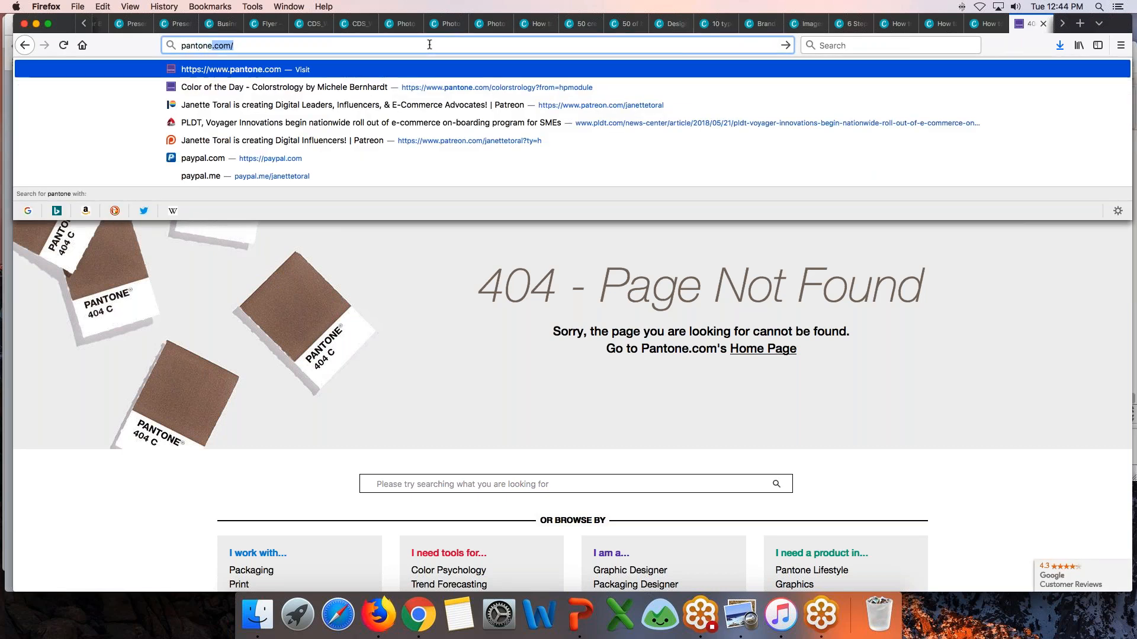
pyautogui.write(' 13-1520 rose quartz')
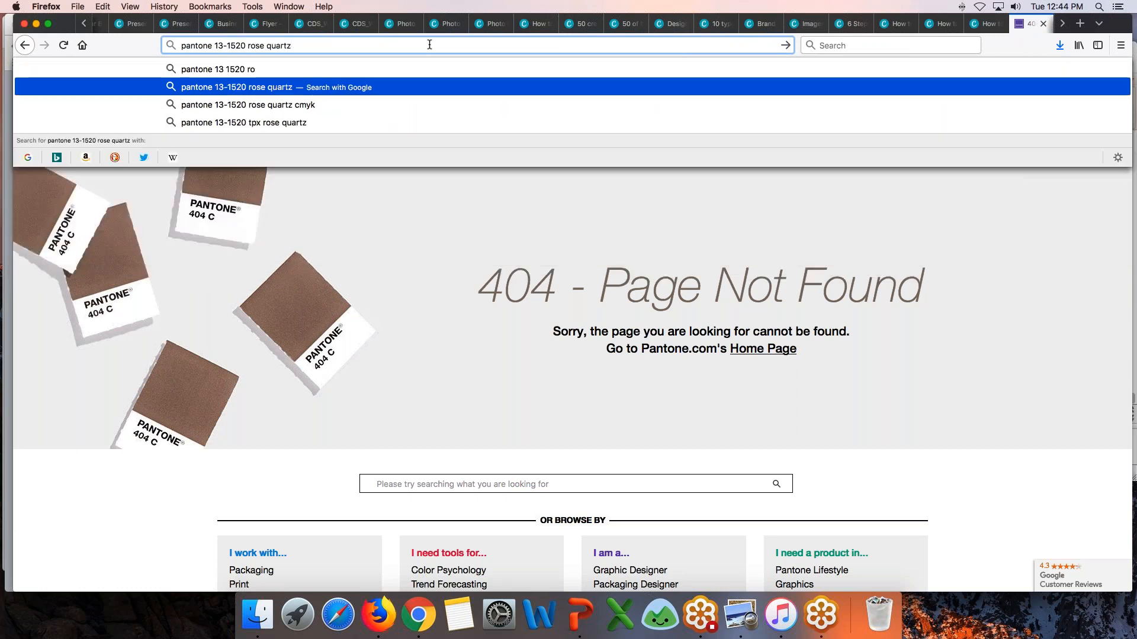
pyautogui.press('BackSpace')
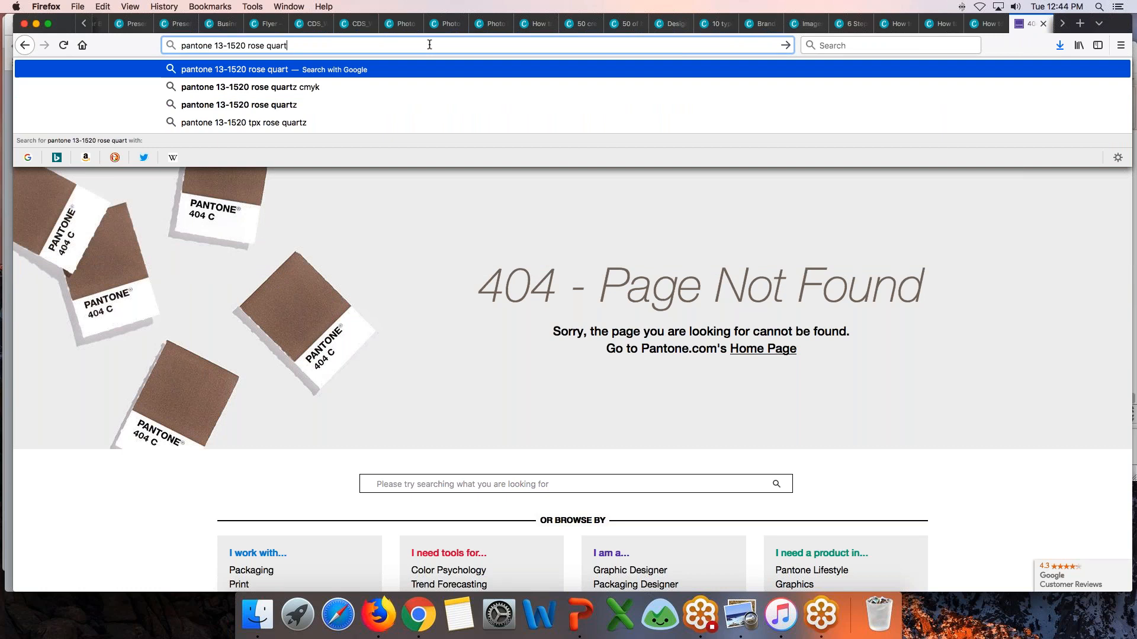
pyautogui.press('Down')
pyautogui.press('Down')
pyautogui.press('Return')
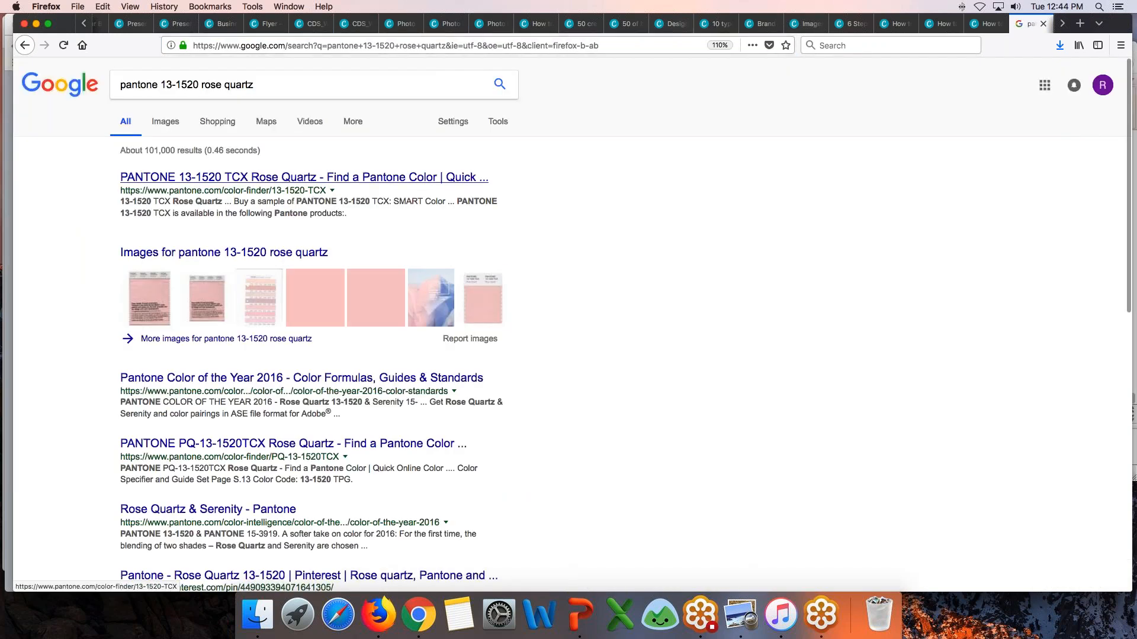
# Open the PANTONE 13-1520 TCX Rose Quartz color-finder result and copy its HEX value F7CAC9.
pyautogui.click(304, 177)
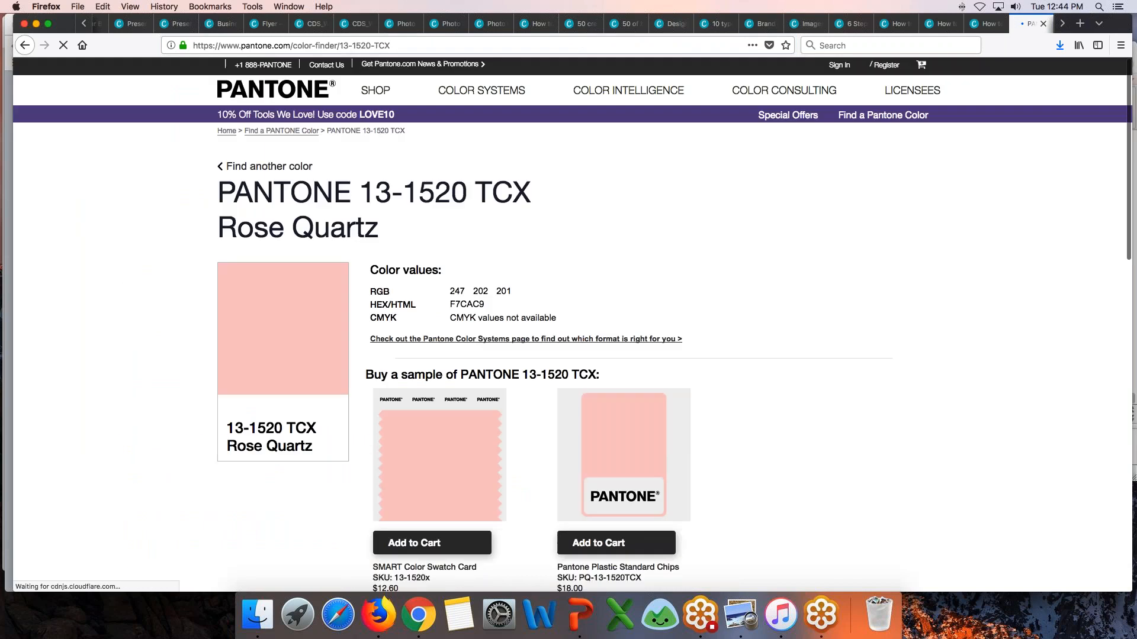
pyautogui.moveTo(487, 304)
pyautogui.mouseDown()
pyautogui.moveTo(458, 303)
pyautogui.moveTo(486, 304)
pyautogui.mouseUp()
pyautogui.press('super+c')
pyautogui.click(452, 304)
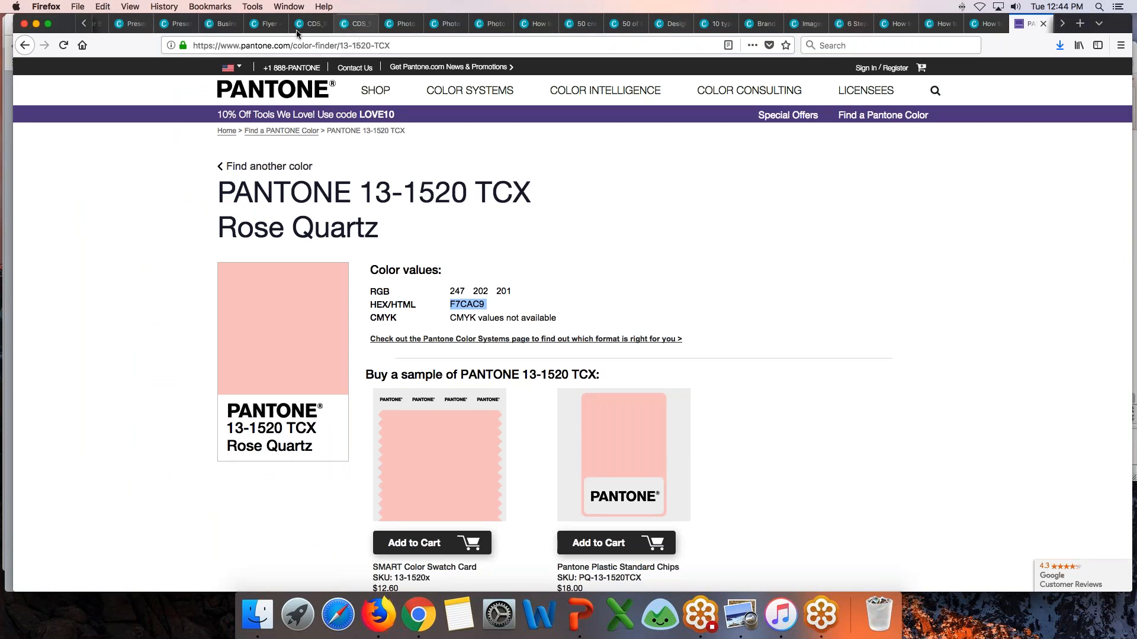
# Return to the Building a Brand Kit design and fill the gray circle below the red example circle with color code F7CAC9.
pyautogui.click(402, 24)
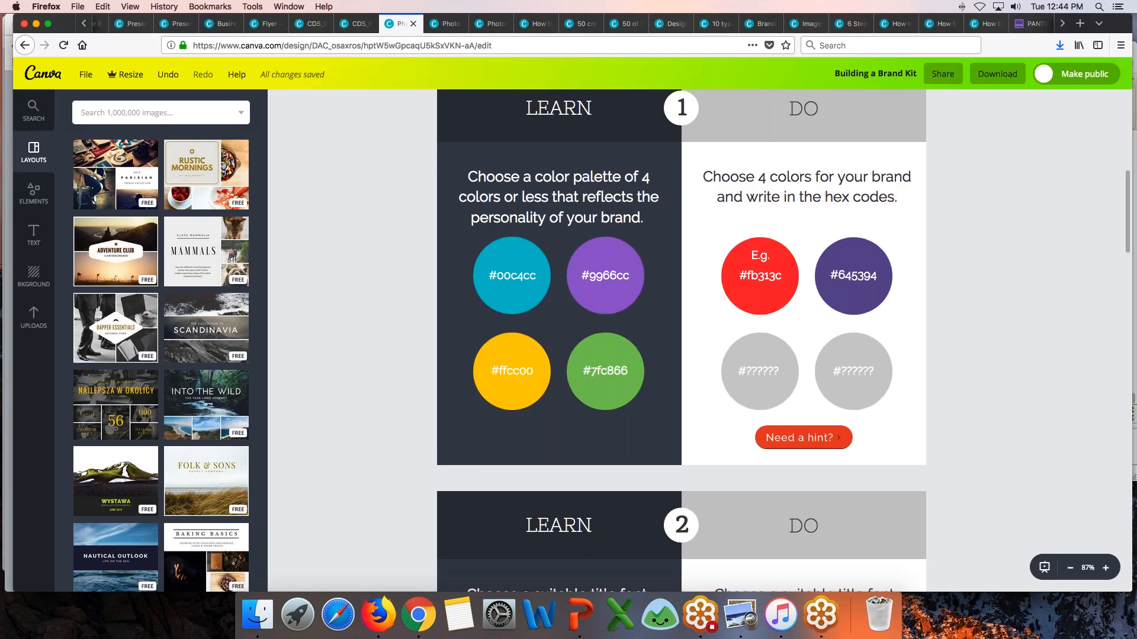
pyautogui.click(782, 377)
pyautogui.click(782, 396)
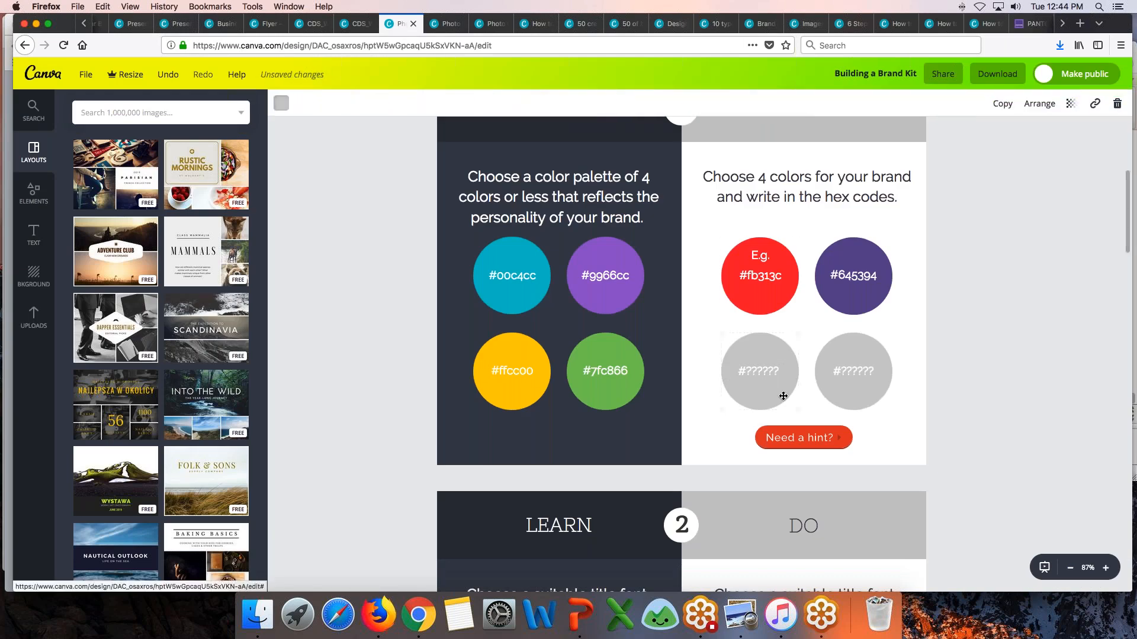
pyautogui.click(281, 103)
pyautogui.moveTo(394, 319); pyautogui.dragTo(326, 316)
pyautogui.press('super+v')
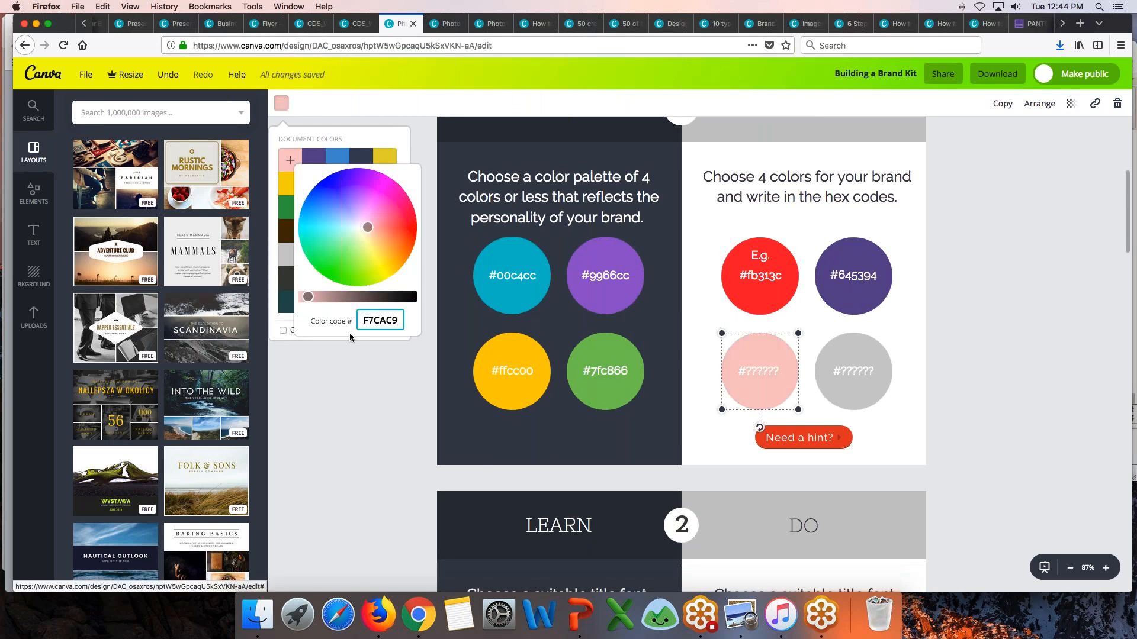
pyautogui.click(364, 361)
# Replace the placeholder label in the pink circle with #F7CAC9.
pyautogui.click(757, 373)
pyautogui.moveTo(791, 372); pyautogui.dragTo(730, 368)
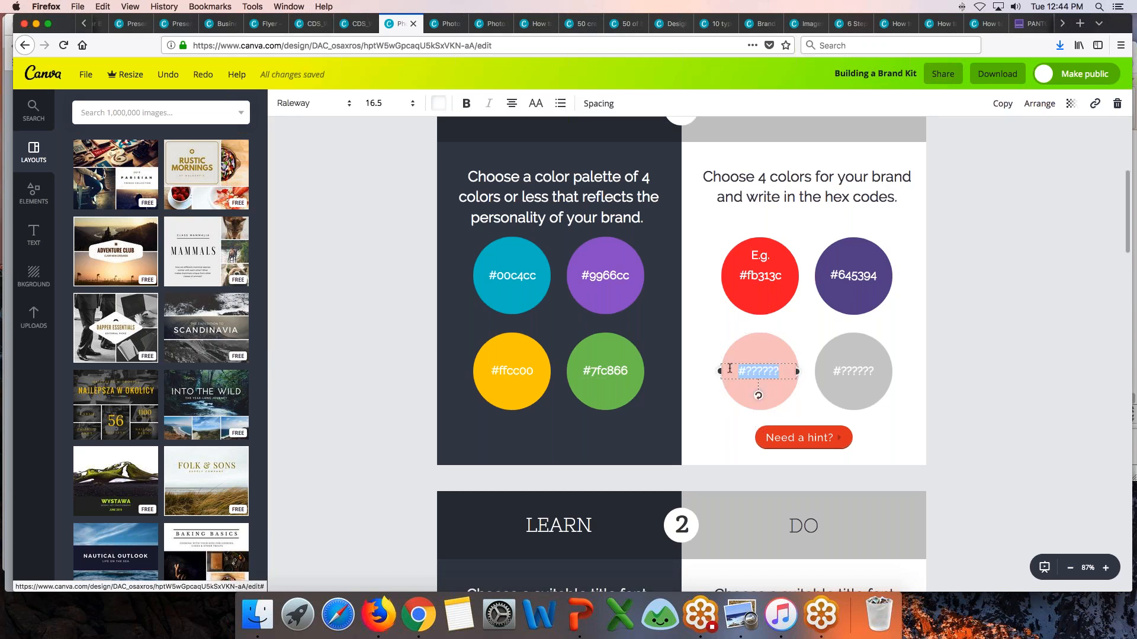
pyautogui.write('#F7CAC9')
pyautogui.click(379, 363)
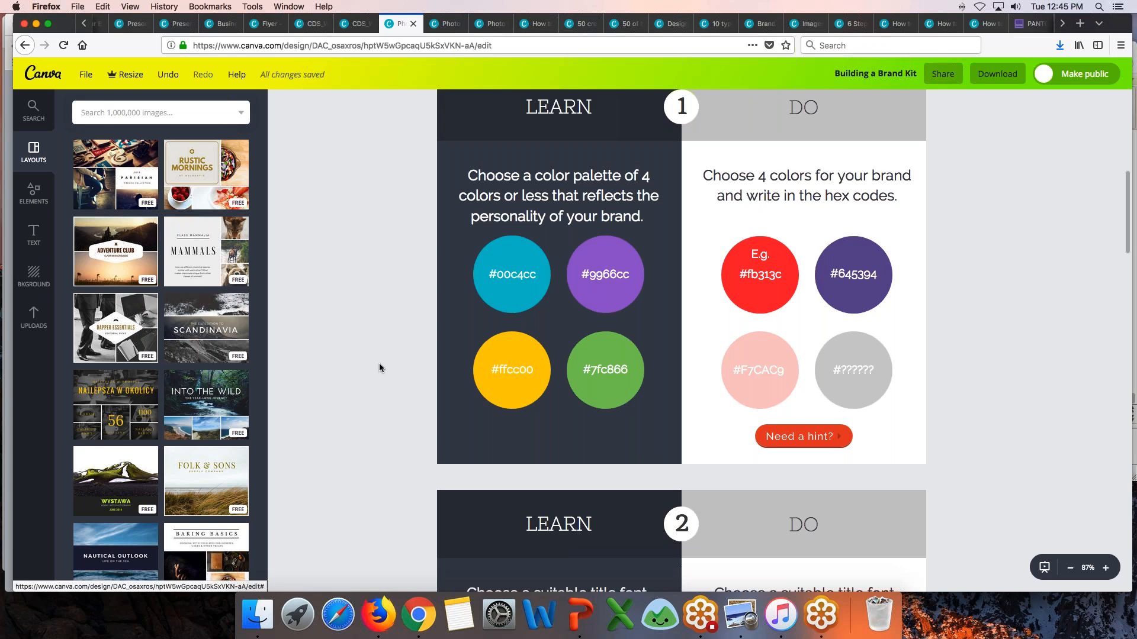
# Switch to the Pantone page and go back through its history to the Pantone Color of the Year 2018 article.
pyautogui.click(1124, 45)
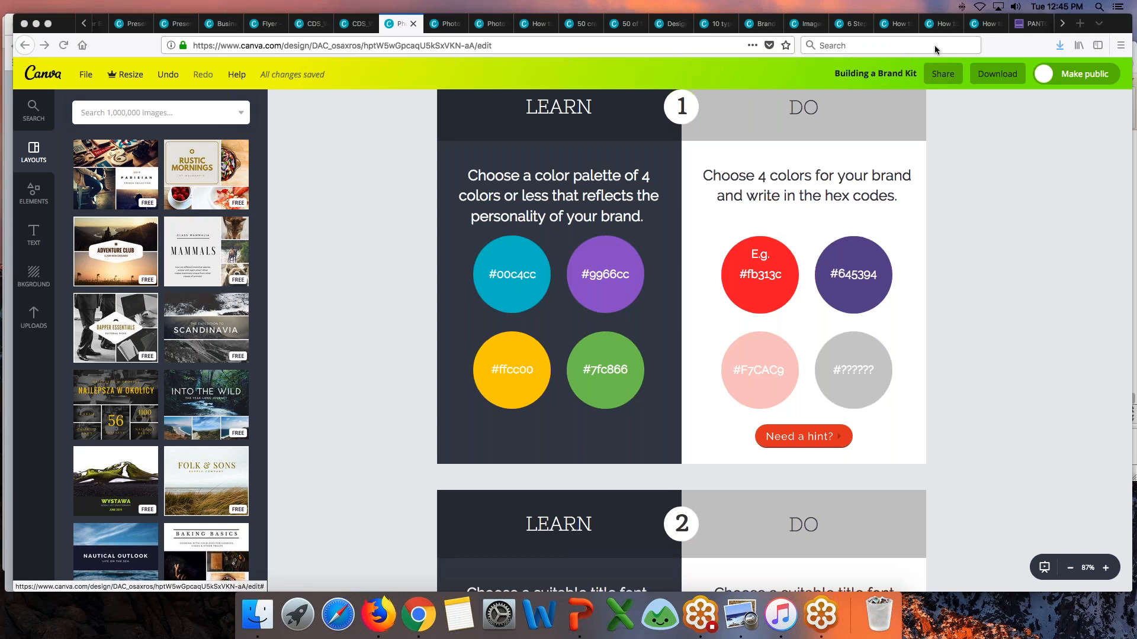
pyautogui.click(1032, 24)
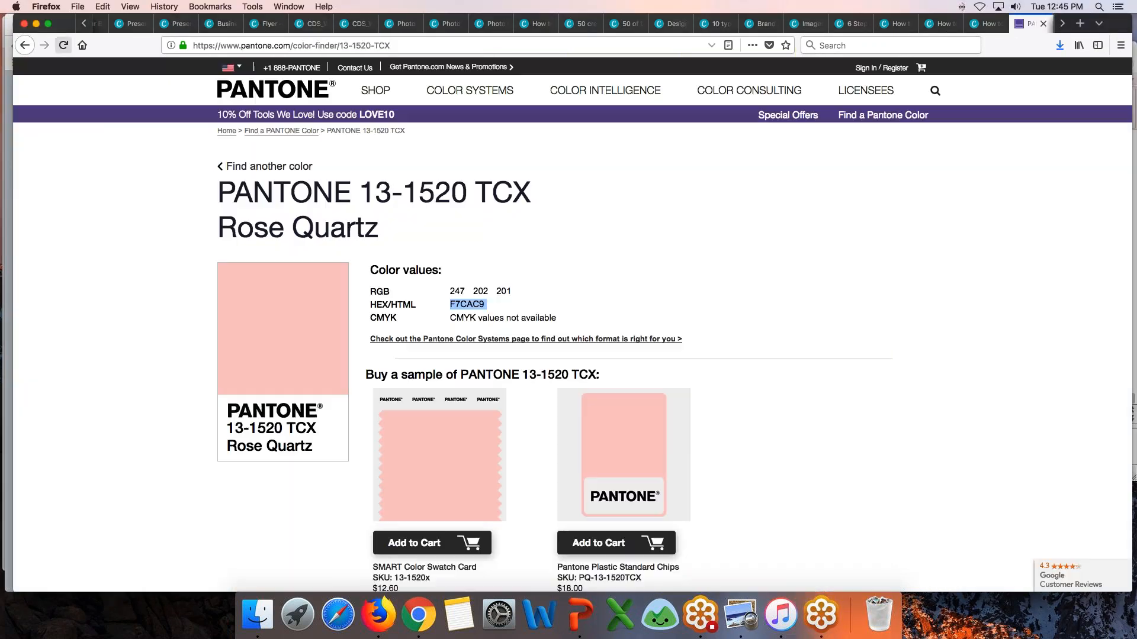
pyautogui.moveTo(24, 45); pyautogui.dragTo(25, 45)
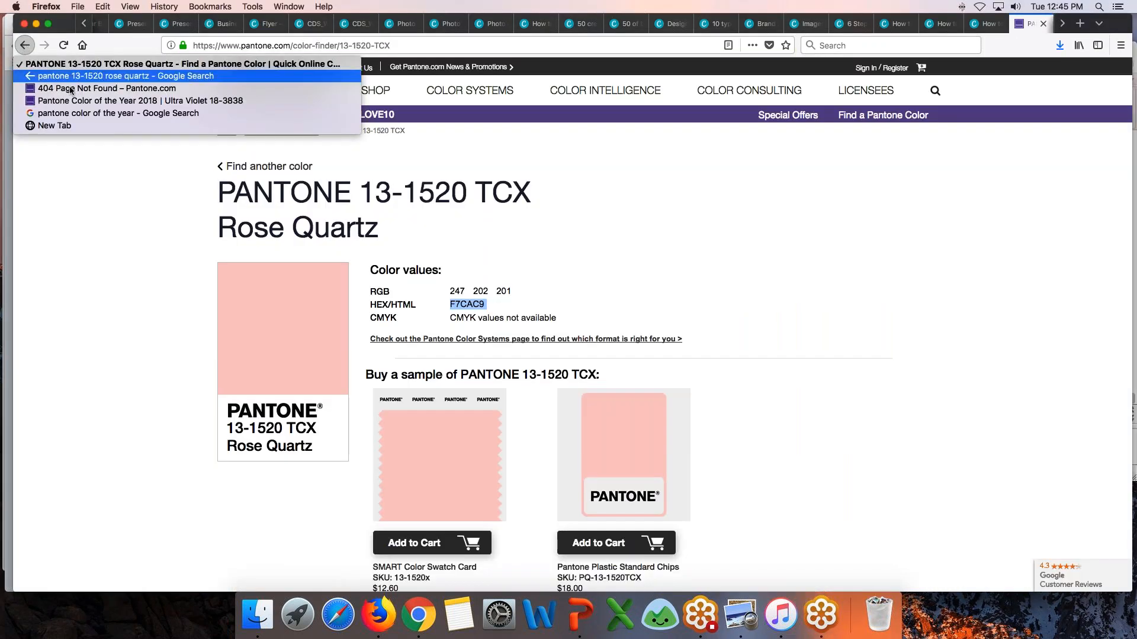
pyautogui.click(86, 104)
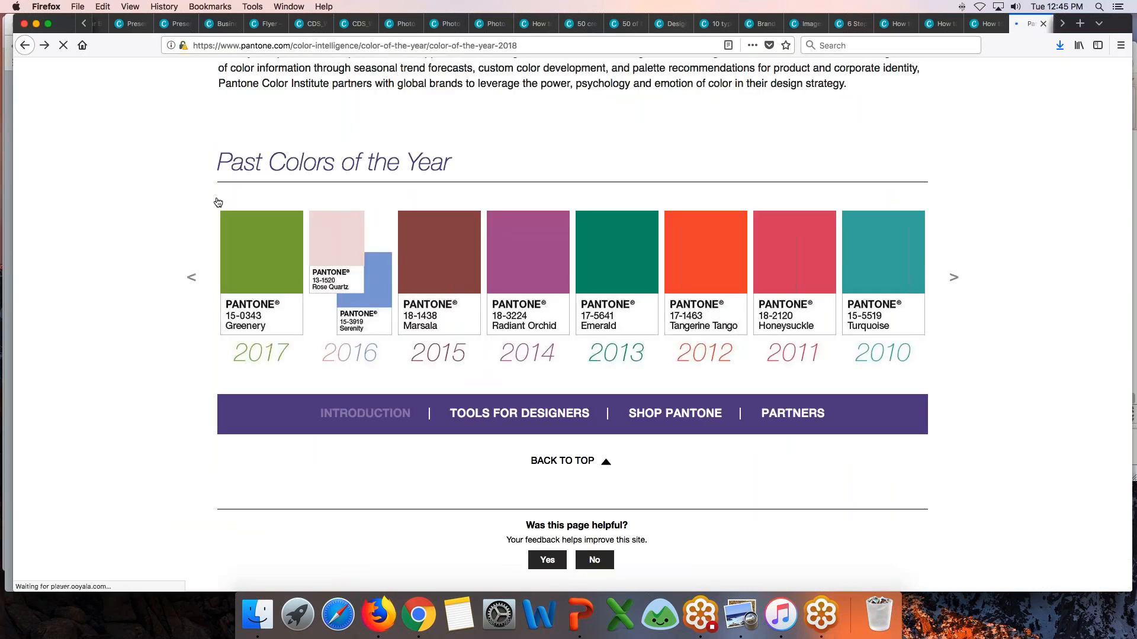
# Try to open the Pantone color-finder page for 15-3919-TPX by editing the page address.
pyautogui.moveTo(555, 45); pyautogui.dragTo(314, 50)
pyautogui.press('BackSpace')
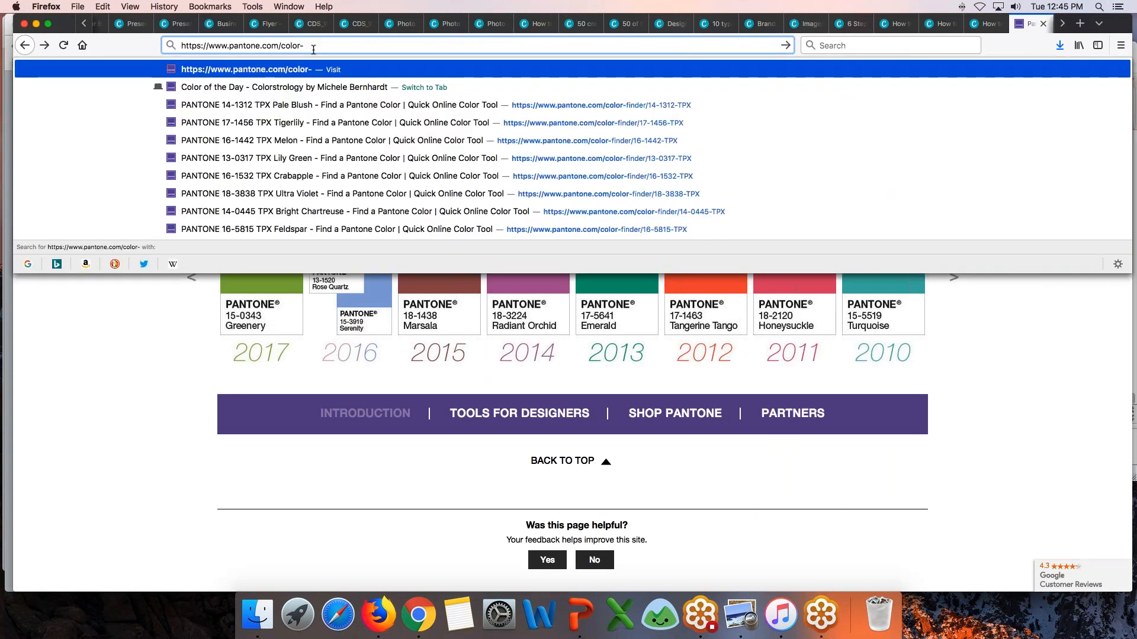
pyautogui.press('Down')
pyautogui.press('Down')
pyautogui.press('Return')
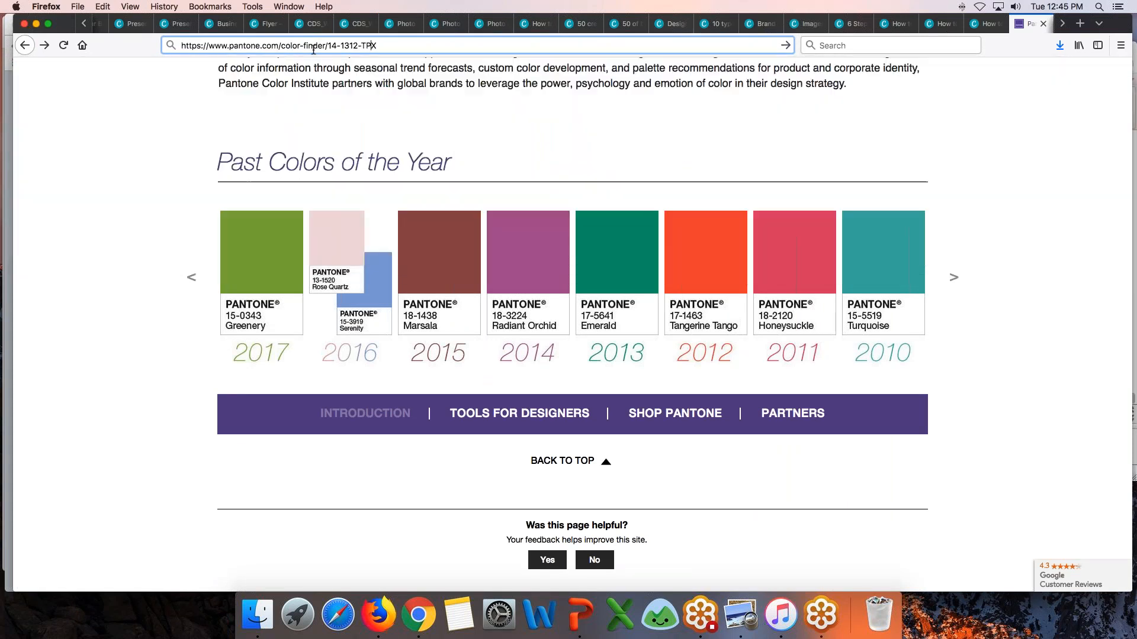
pyautogui.press('BackSpace')
pyautogui.write('5')
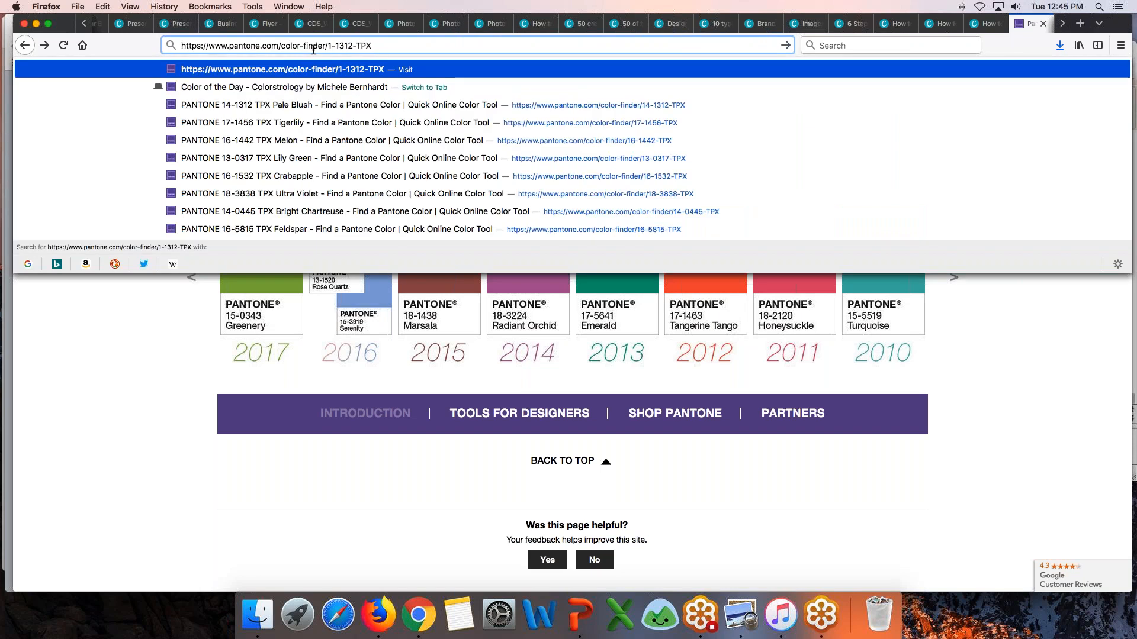
pyautogui.press('Escape')
pyautogui.press('Left')
pyautogui.hotkey('shift', 'Right')
pyautogui.hotkey('shift', 'Right')
pyautogui.hotkey('shift', 'Right')
pyautogui.hotkey('shift', 'Right')
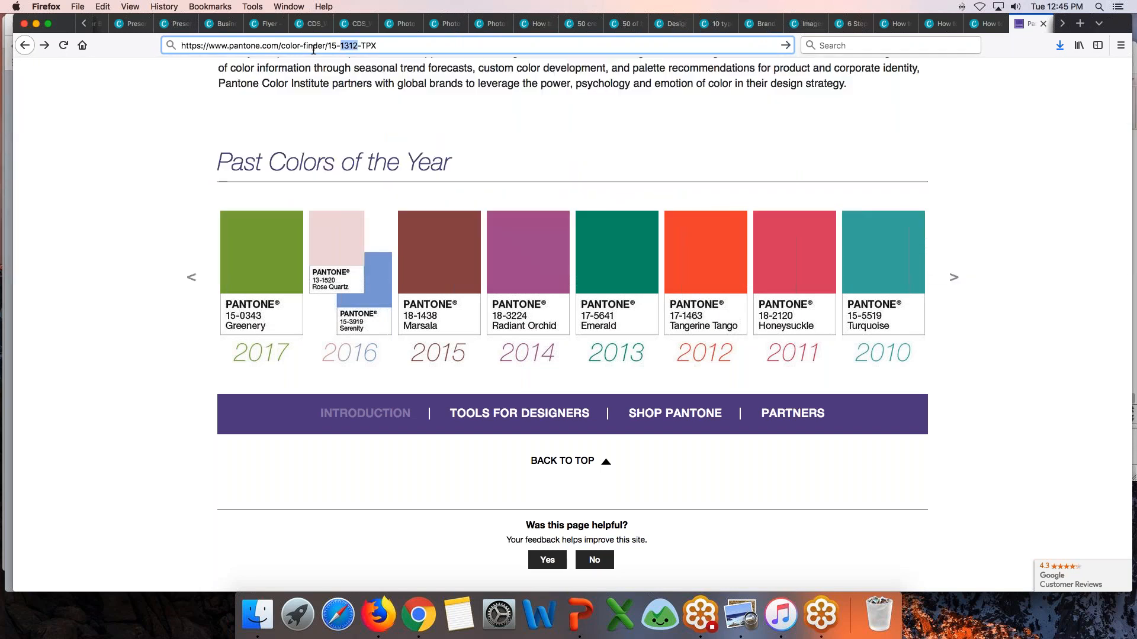
pyautogui.write('3919')
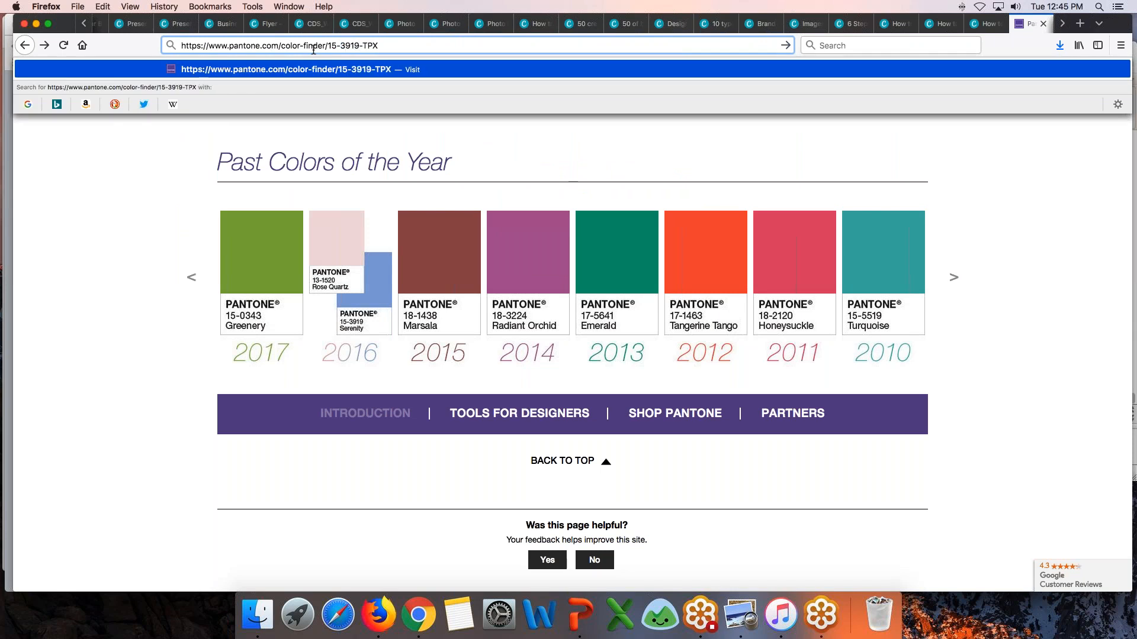
pyautogui.press('Return')
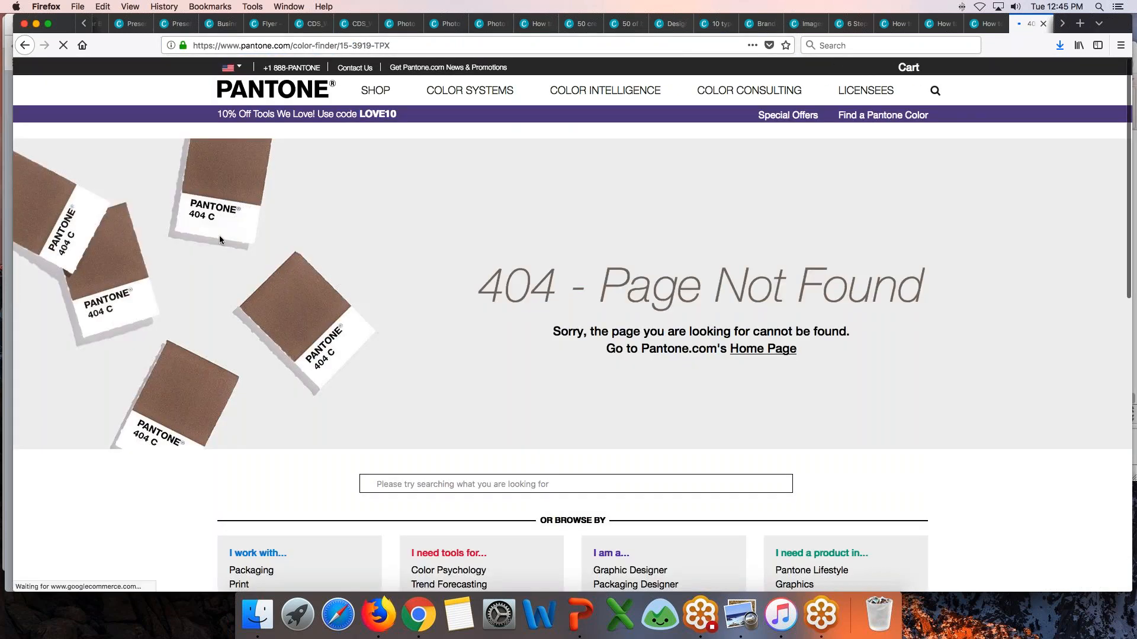
# Search the web for "pantone 15-3919".
pyautogui.press('super+l')
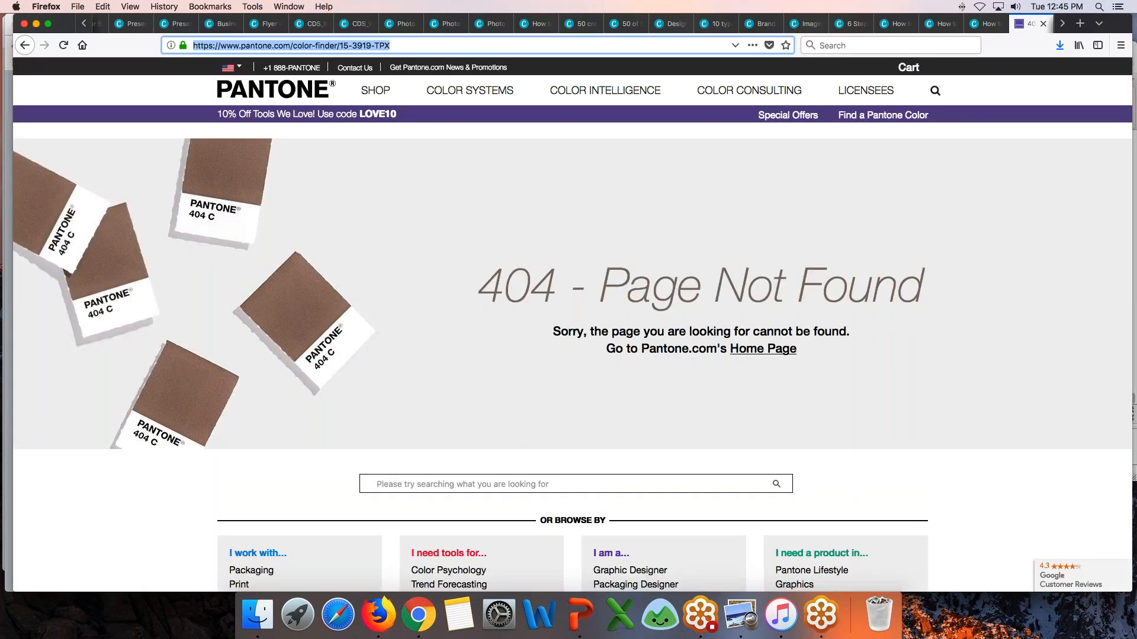
pyautogui.write('pnatone')
pyautogui.press('BackSpace')
pyautogui.press('BackSpace')
pyautogui.press('BackSpace')
pyautogui.press('BackSpace')
pyautogui.press('BackSpace')
pyautogui.press('BackSpace')
pyautogui.write('antone')
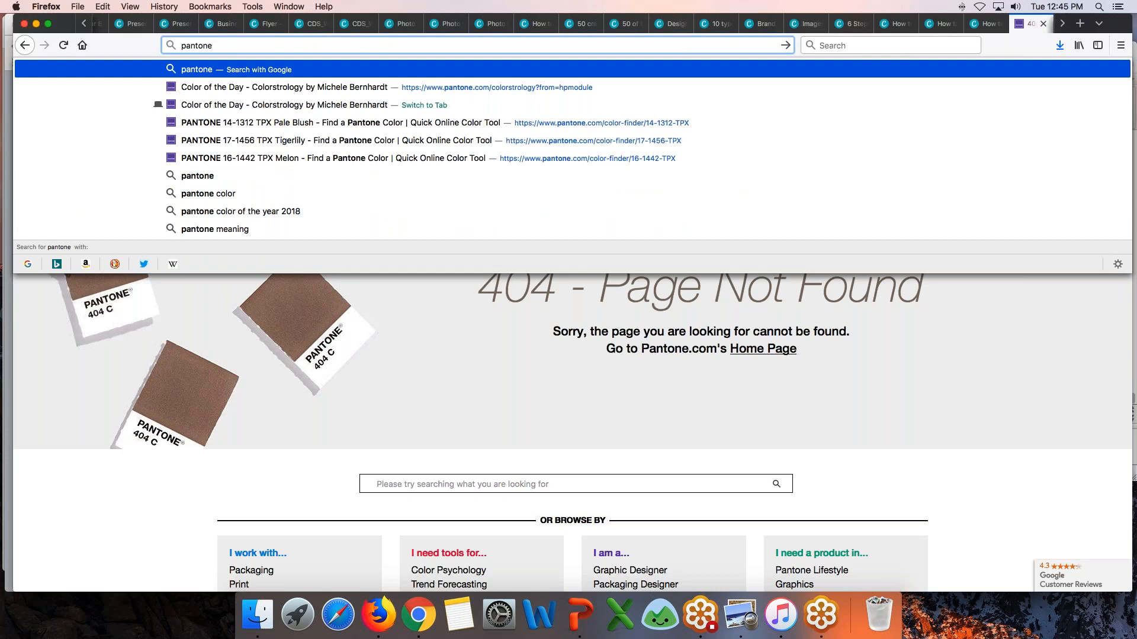
pyautogui.write(' 15')
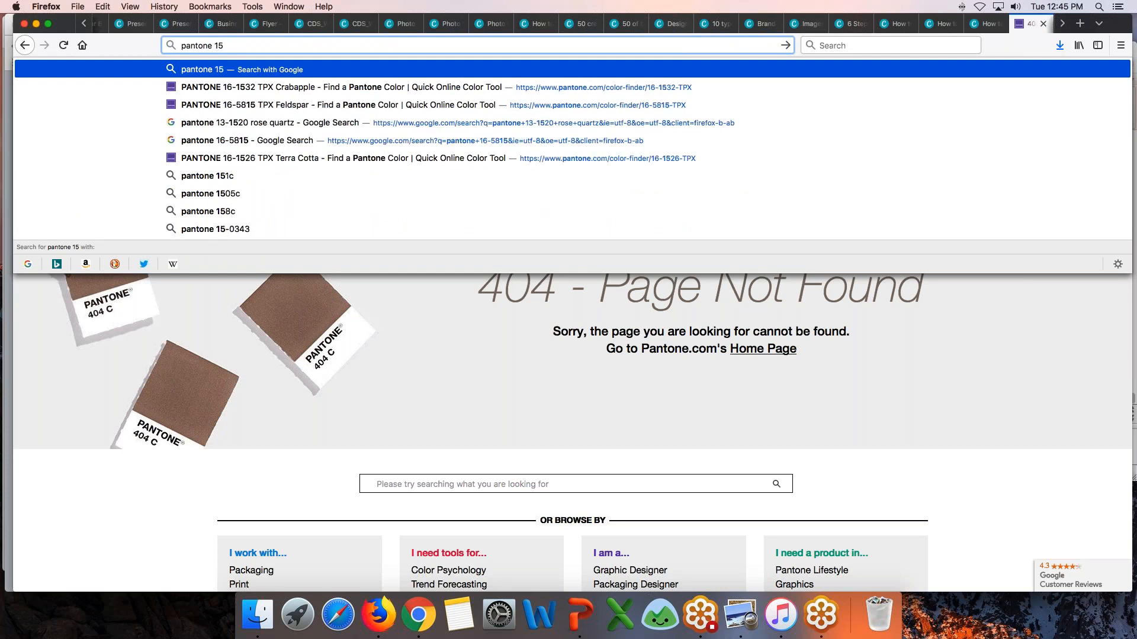
pyautogui.write('-3919')
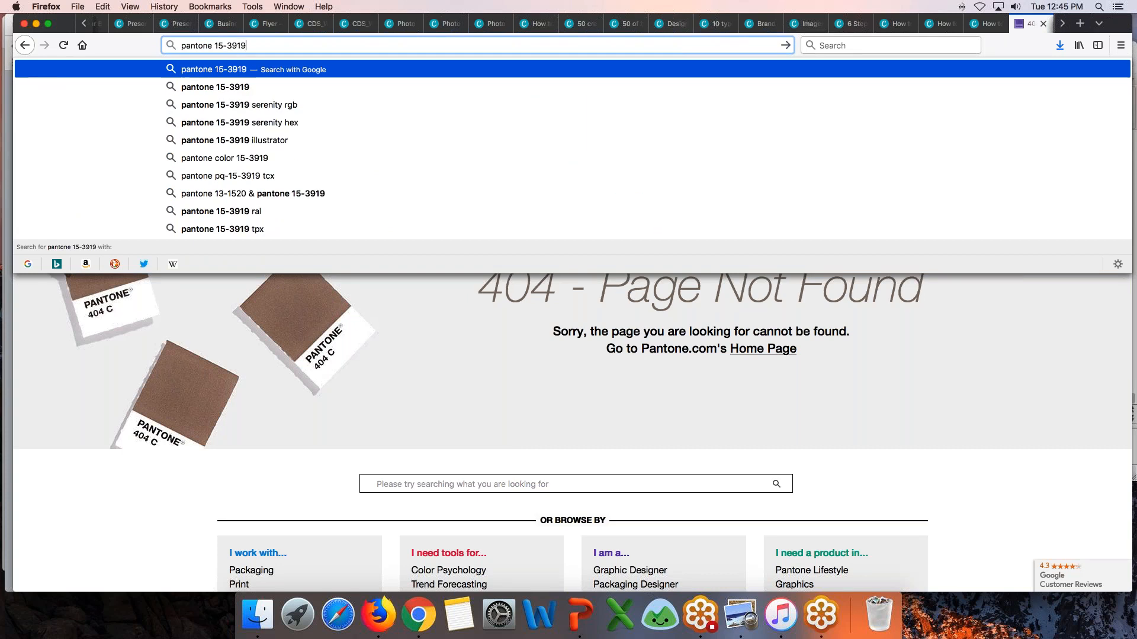
pyautogui.press('Return')
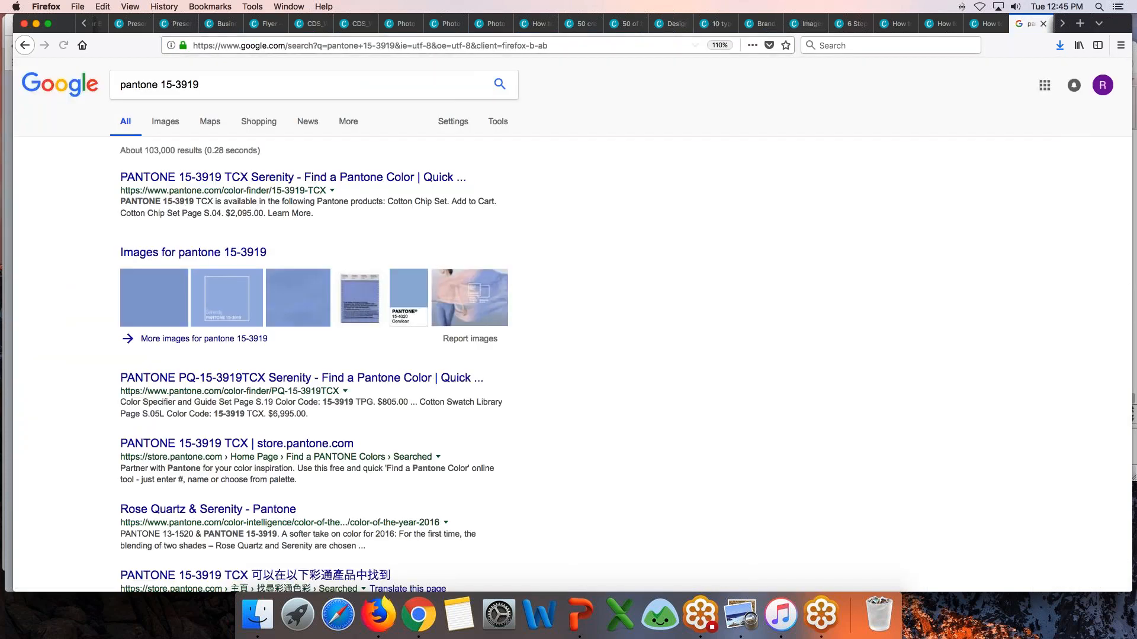
# Open the PANTONE 15-3919 TCX Serenity color-finder result and copy its HEX value 91A8D0.
pyautogui.click(293, 177)
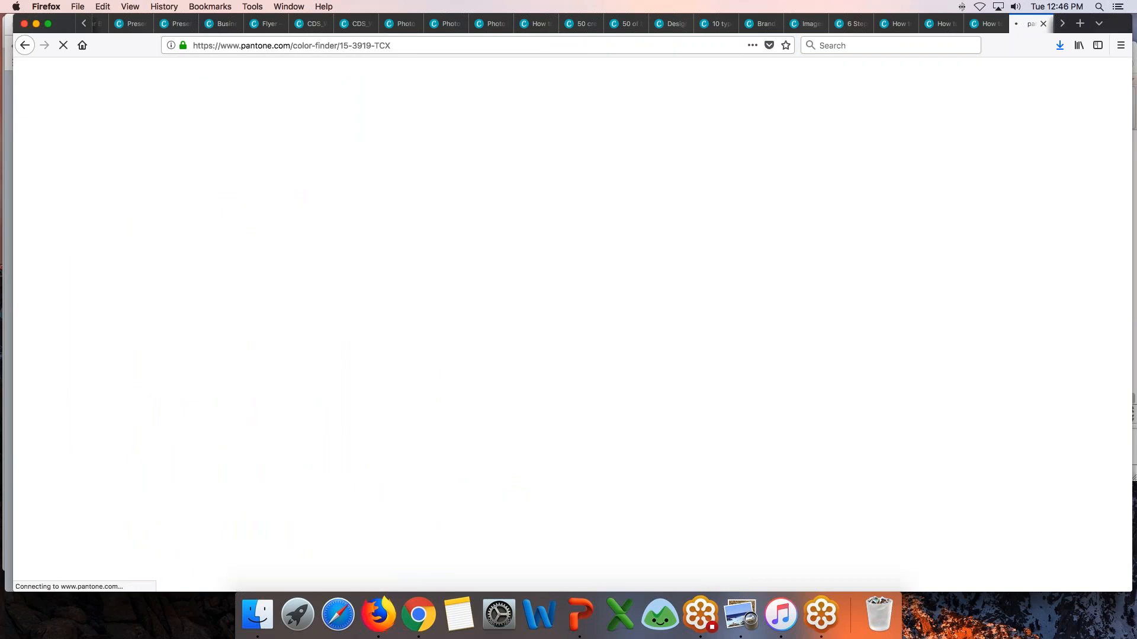
pyautogui.doubleClick(449, 305)
pyautogui.press('super+c')
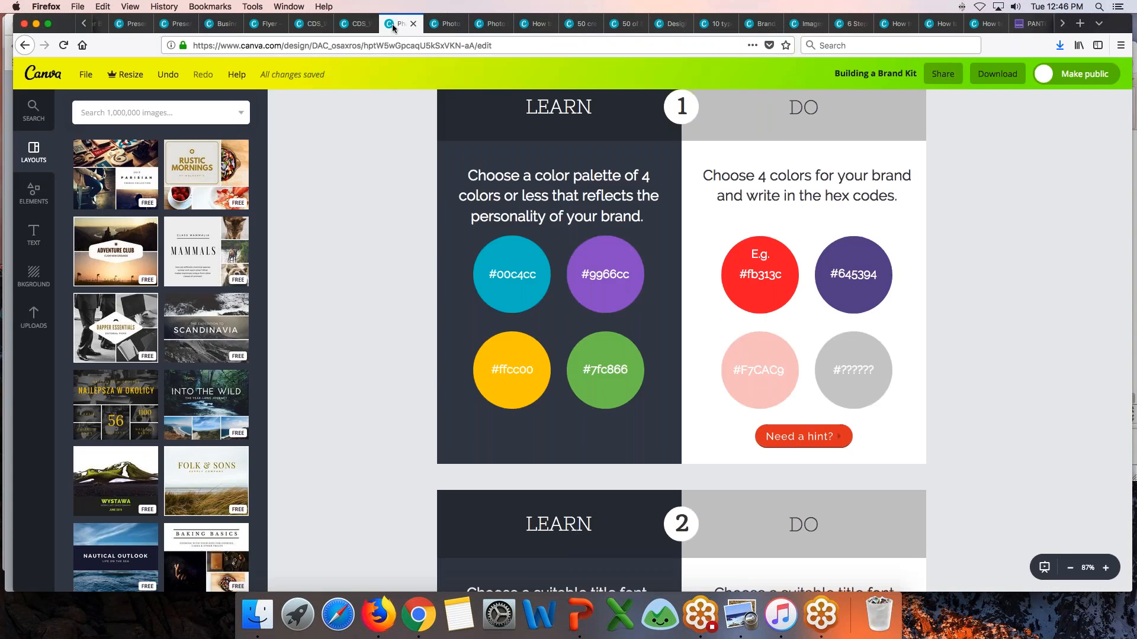
# Return to the Building a Brand Kit design and fill the remaining gray circle with color code 91A8D0.
pyautogui.click(402, 24)
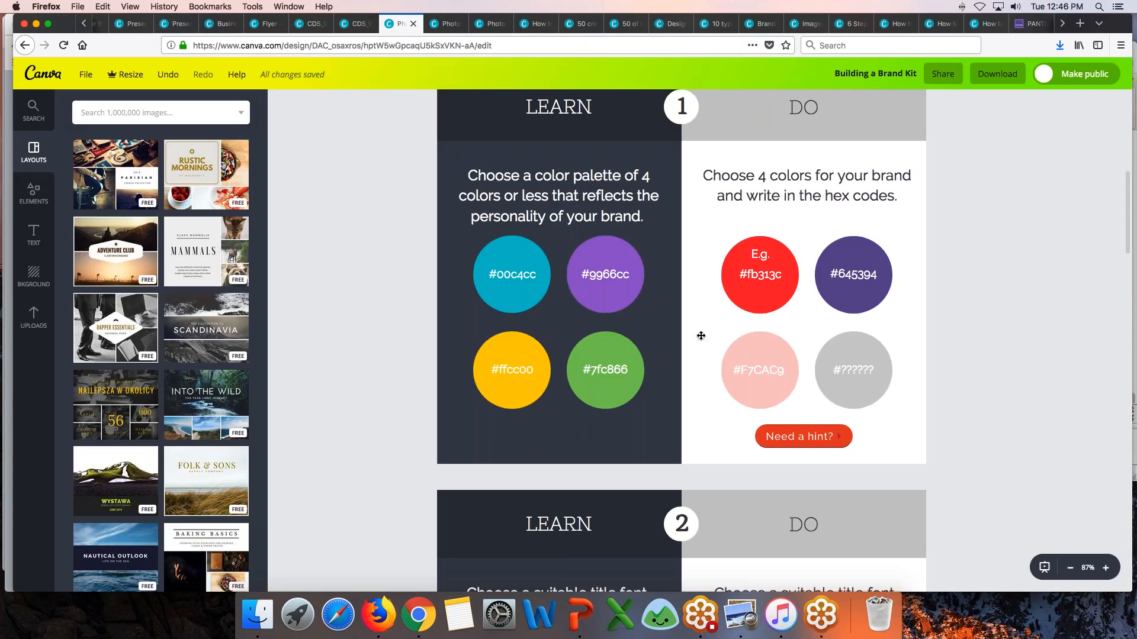
pyautogui.click(841, 382)
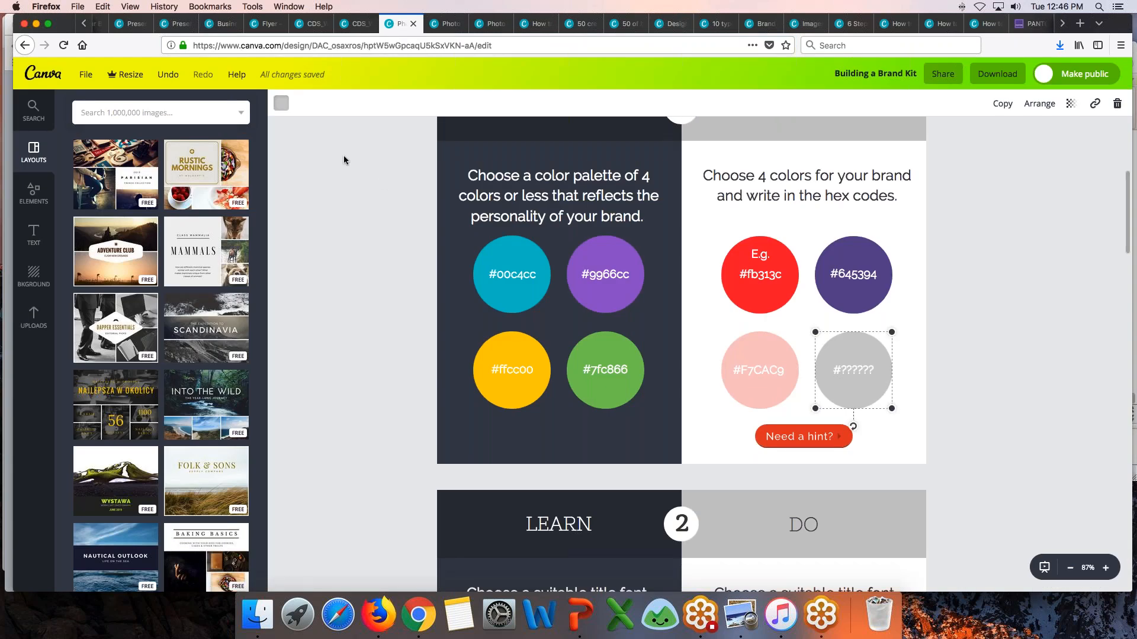
pyautogui.click(282, 102)
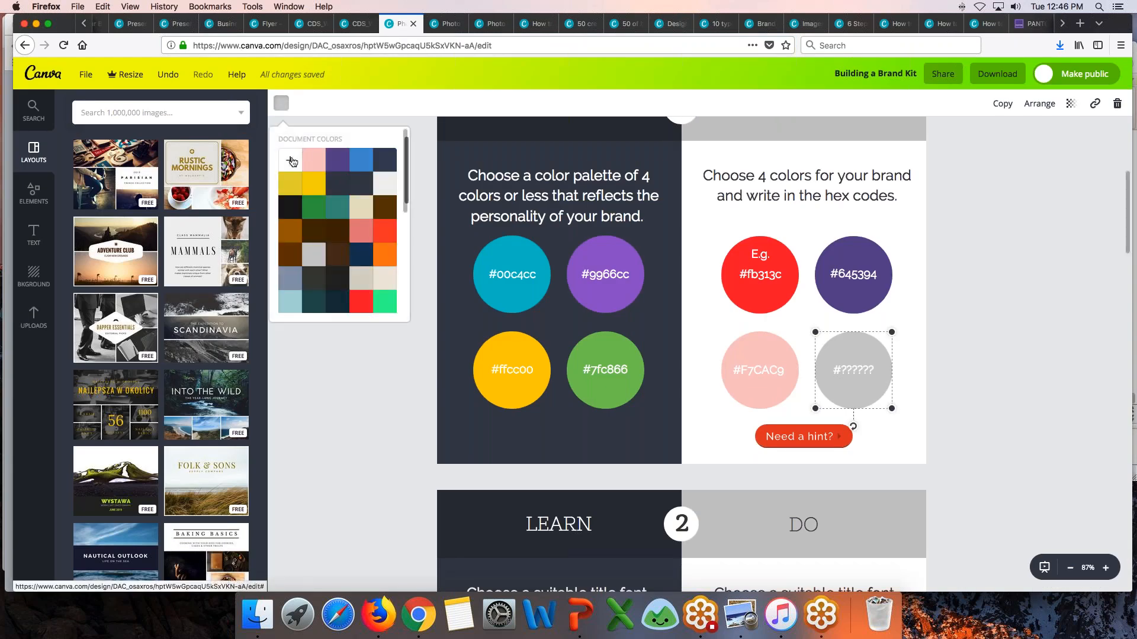
pyautogui.click(290, 160)
pyautogui.click(342, 319)
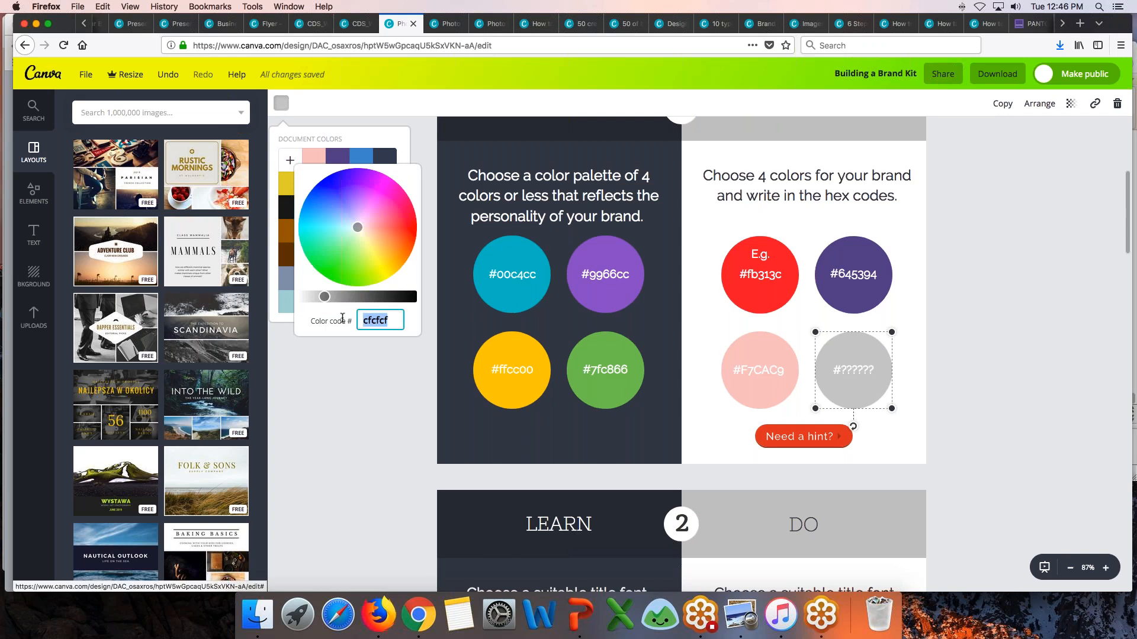
pyautogui.press('super+v')
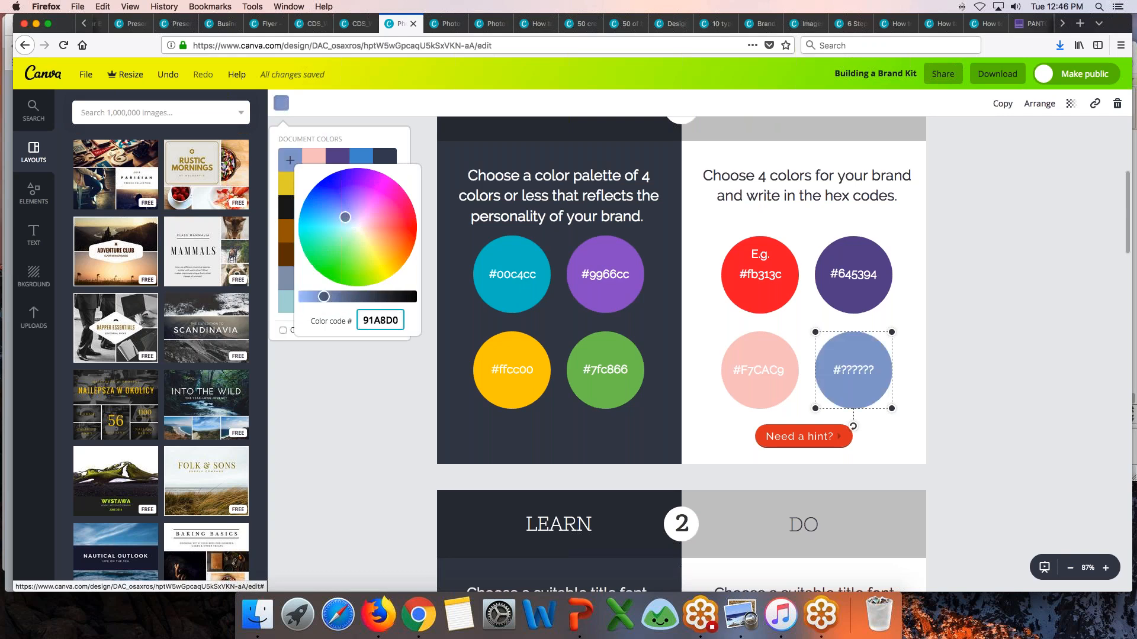
pyautogui.click(398, 419)
# Replace the placeholder label in the light blue circle with #91A8D0.
pyautogui.click(847, 369)
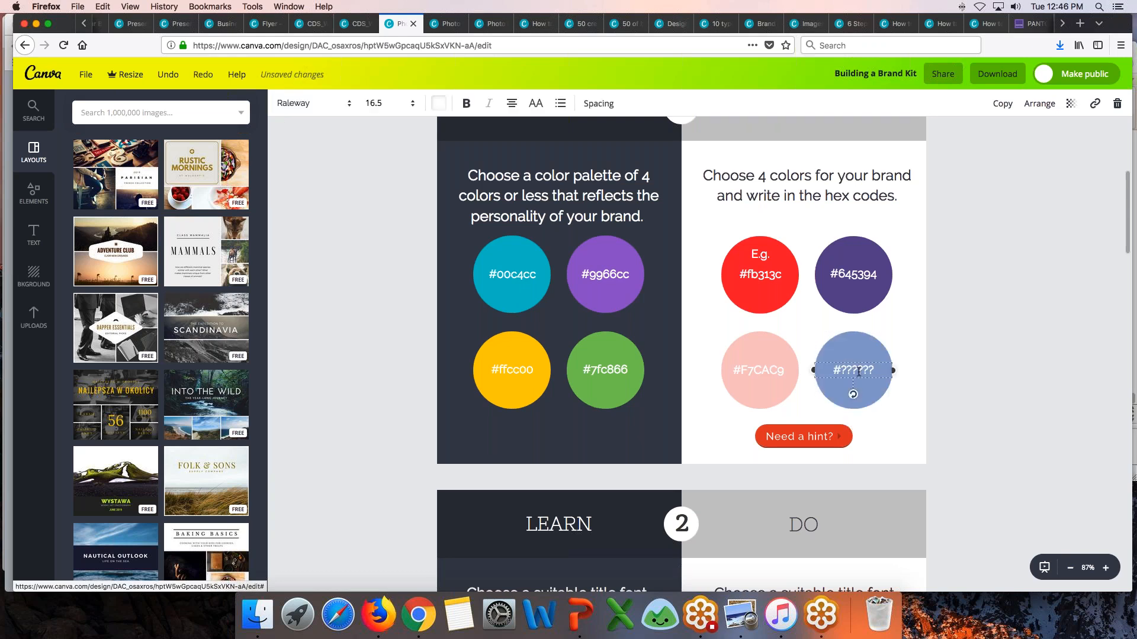
pyautogui.moveTo(875, 369); pyautogui.dragTo(827, 368)
pyautogui.write('#91A8D0')
pyautogui.press('BackSpace')
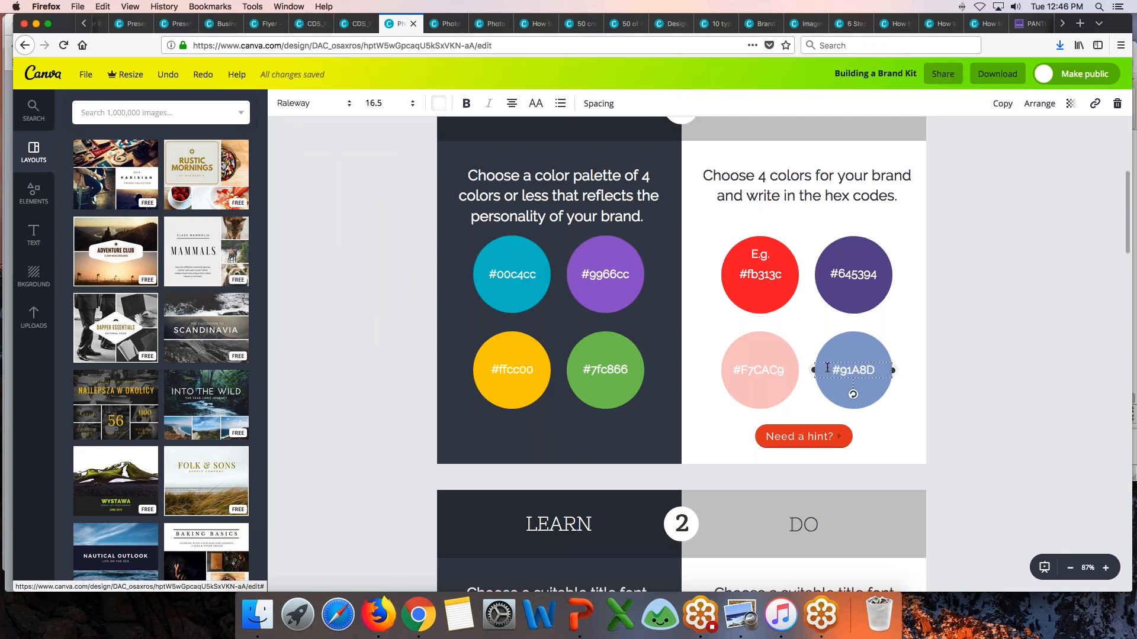
pyautogui.click(382, 388)
# Check the font of the Elegant example in section 2 and set the "Crafted by Hand" title to Great Vibes.
pyautogui.scroll(-1, 382, 388)
pyautogui.scroll(-2, 381, 391)
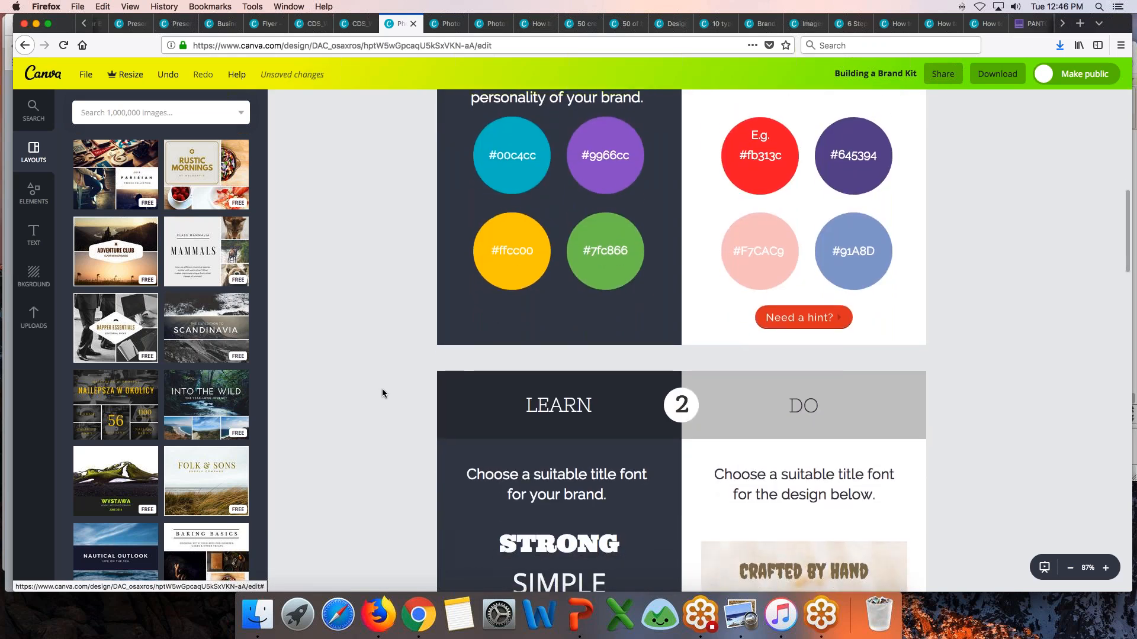
pyautogui.scroll(-3, 382, 388)
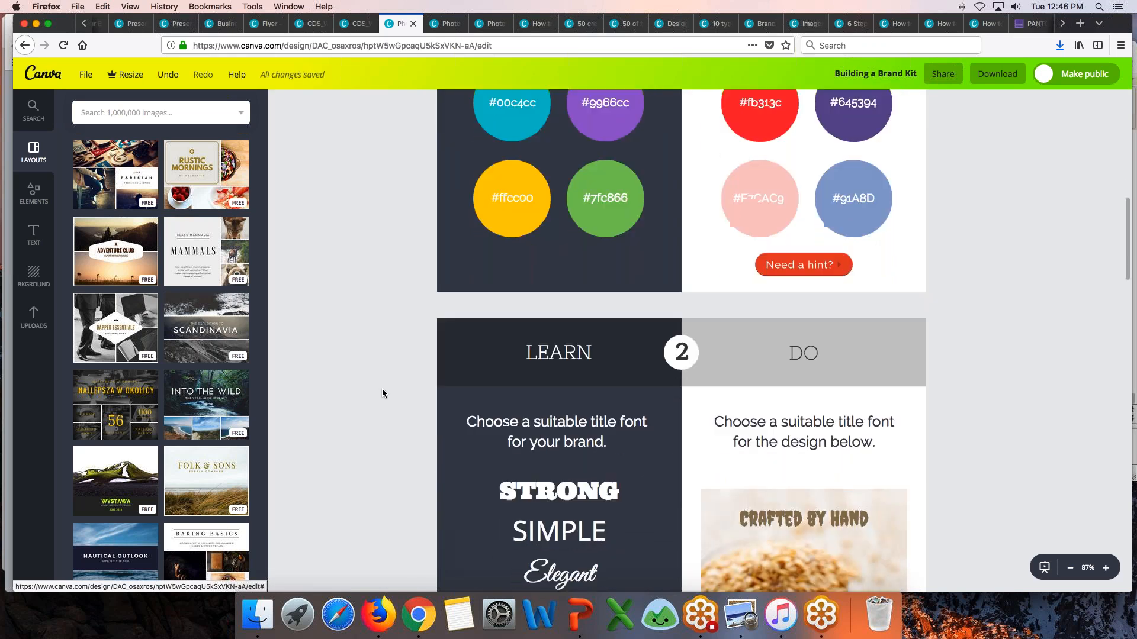
pyautogui.scroll(-3, 382, 389)
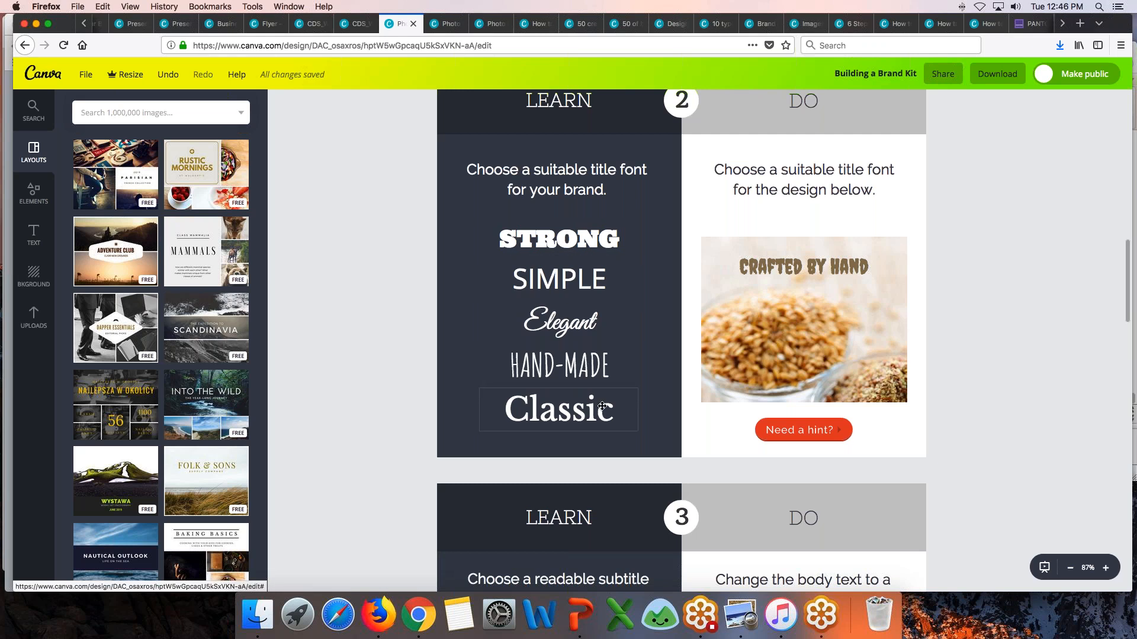
pyautogui.click(566, 330)
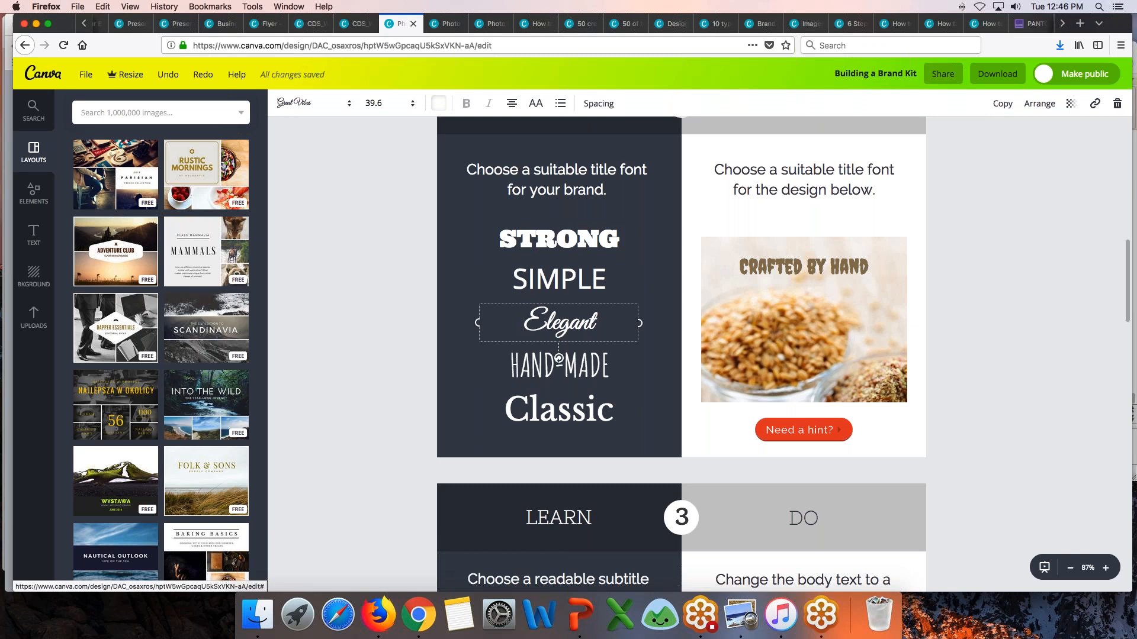
pyautogui.click(818, 266)
pyautogui.click(872, 265)
pyautogui.moveTo(872, 264); pyautogui.dragTo(702, 256)
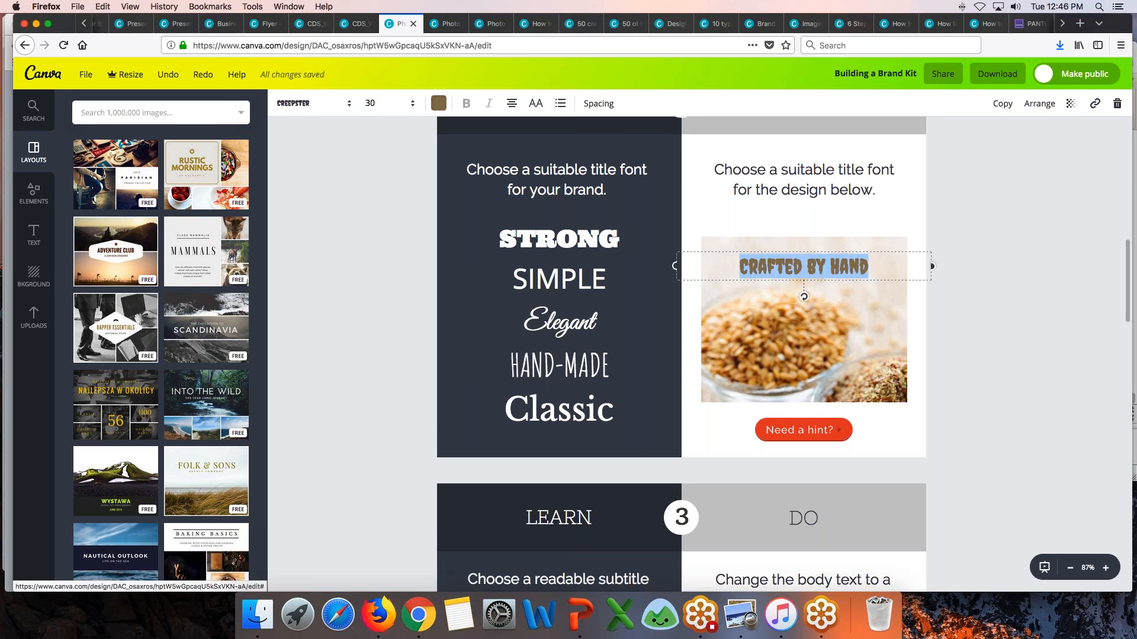
pyautogui.click(282, 105)
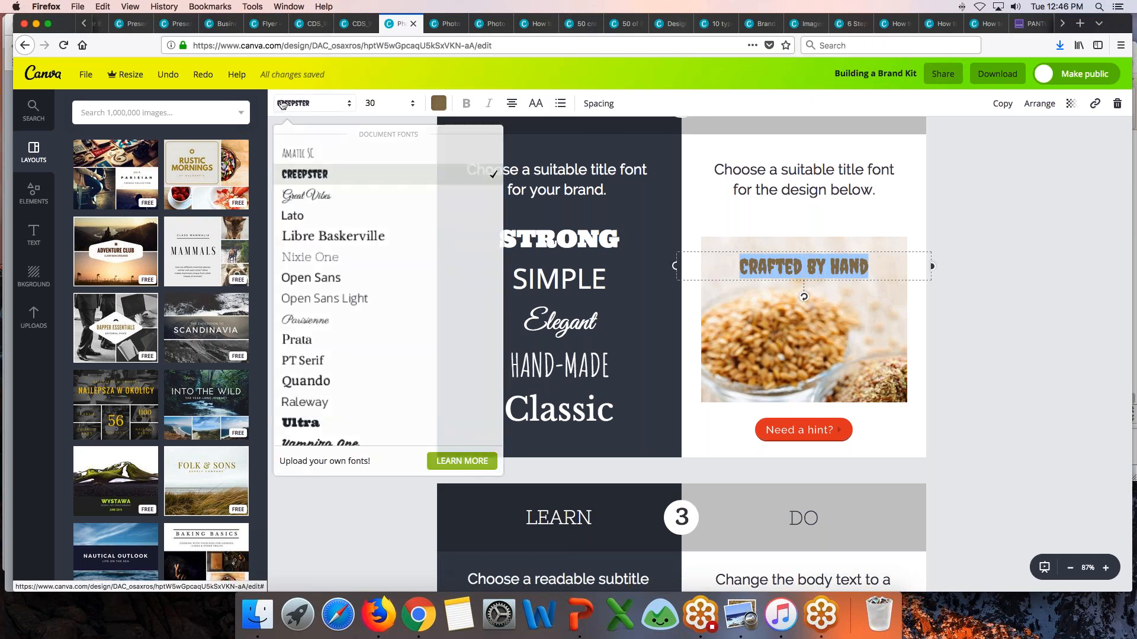
pyautogui.click(338, 195)
pyautogui.click(404, 324)
# Change the font of the body text below THE JOURNEY in section 3 to Prata.
pyautogui.scroll(-5, 404, 323)
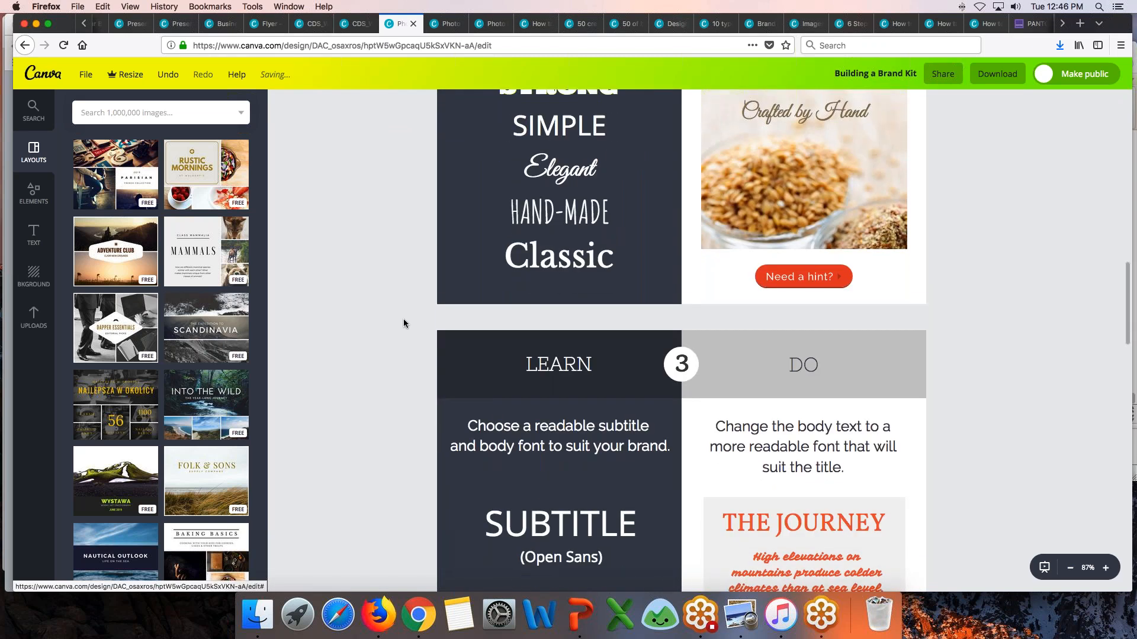
pyautogui.scroll(-1, 404, 323)
pyautogui.scroll(-1, 404, 323)
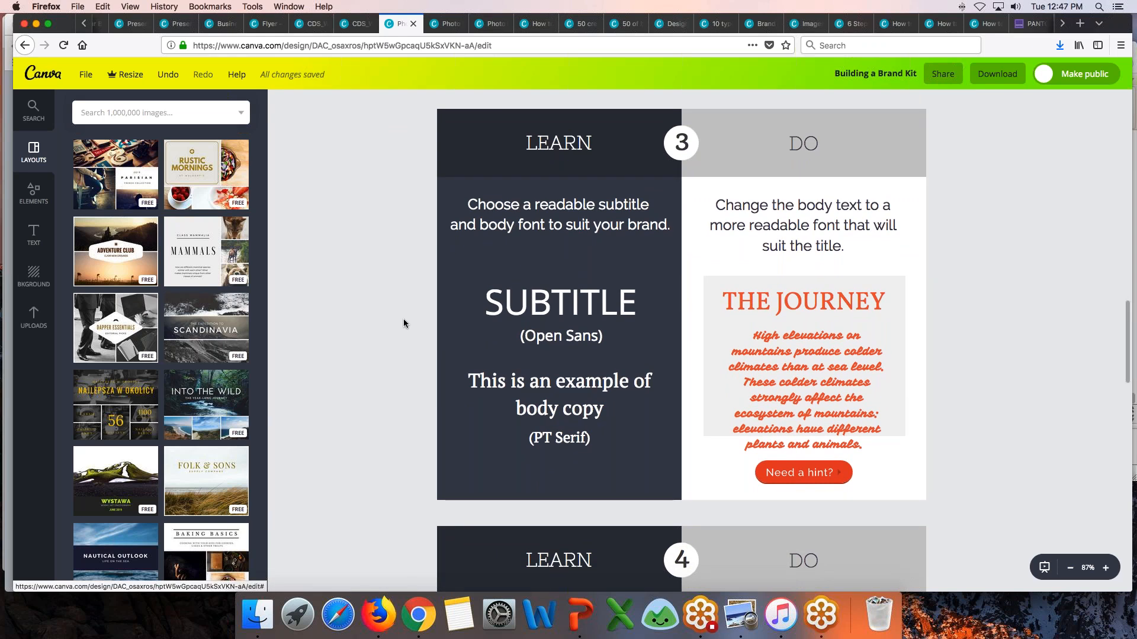
pyautogui.click(816, 346)
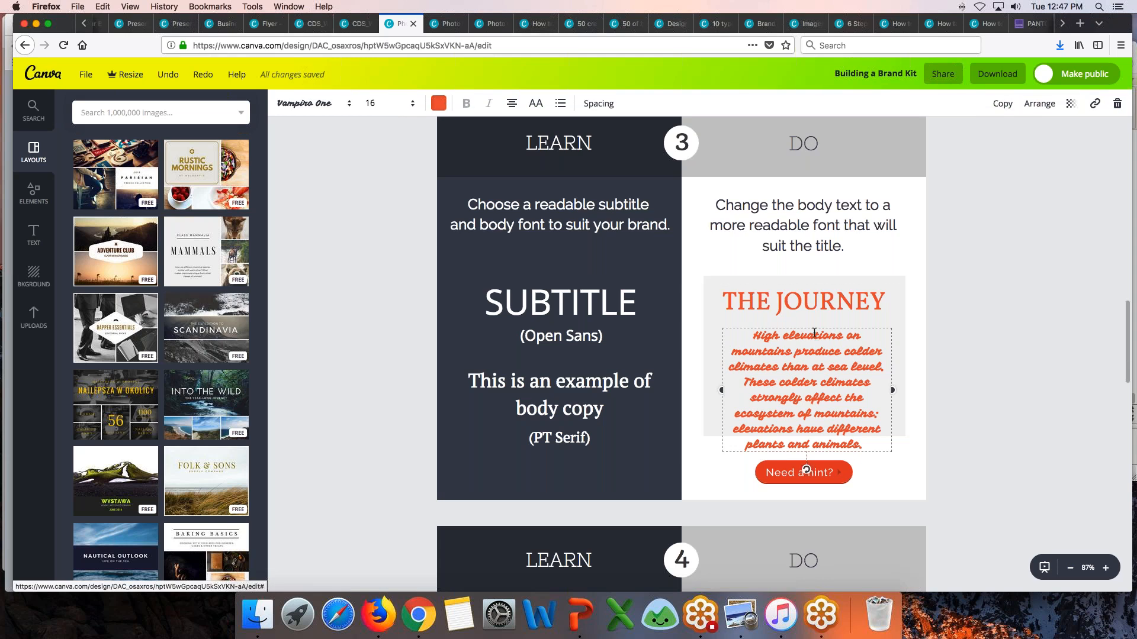
pyautogui.click(801, 296)
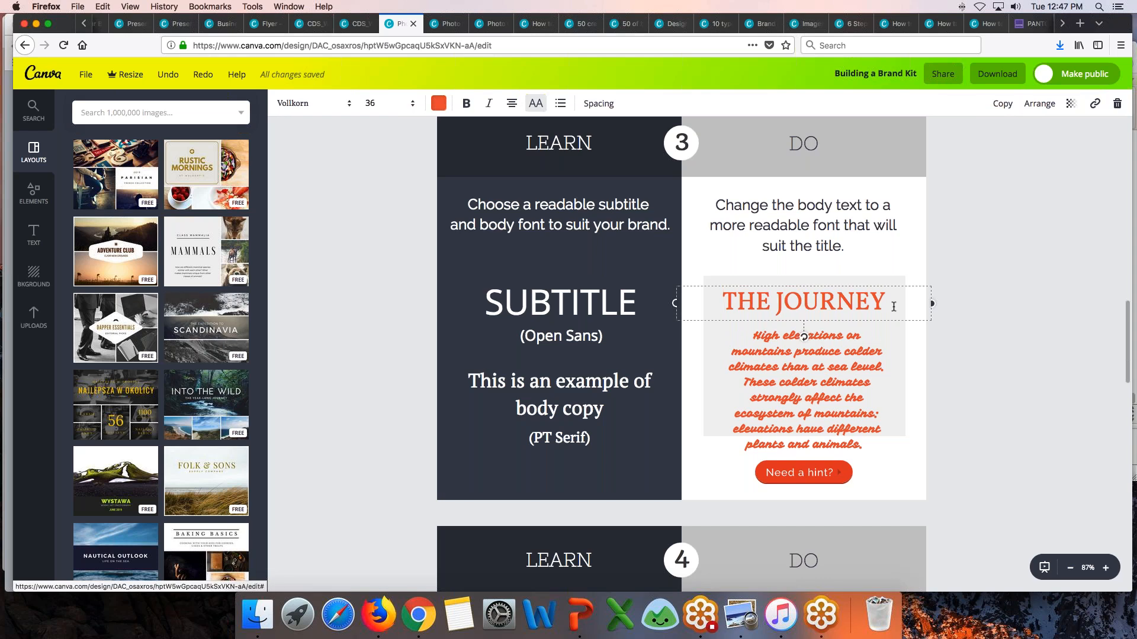
pyautogui.click(853, 375)
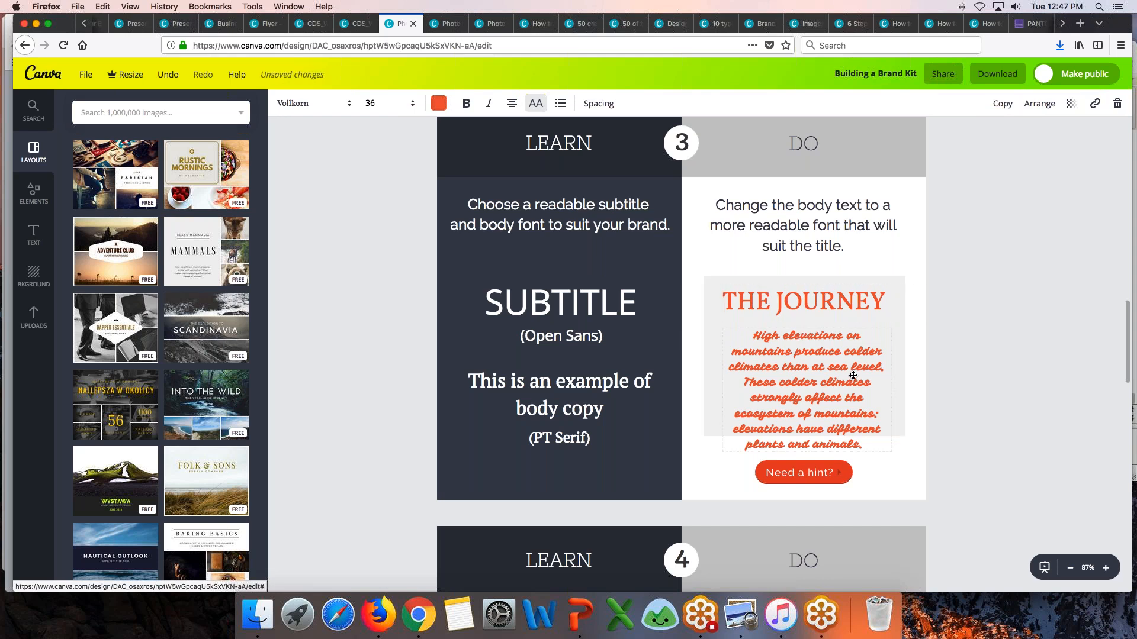
pyautogui.click(791, 369)
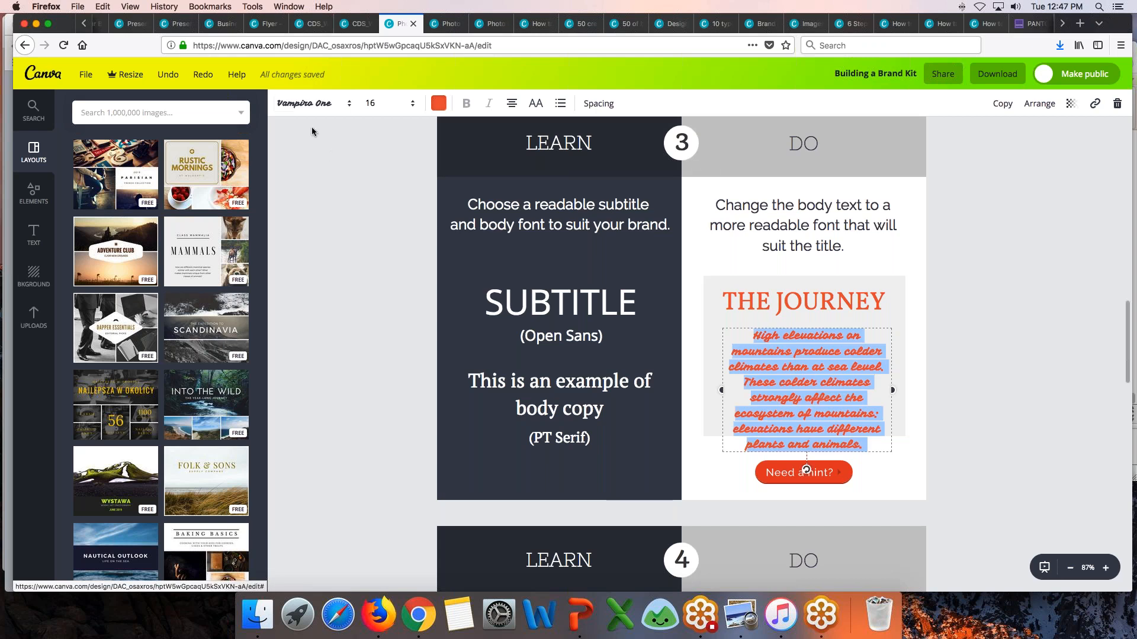
pyautogui.click(312, 104)
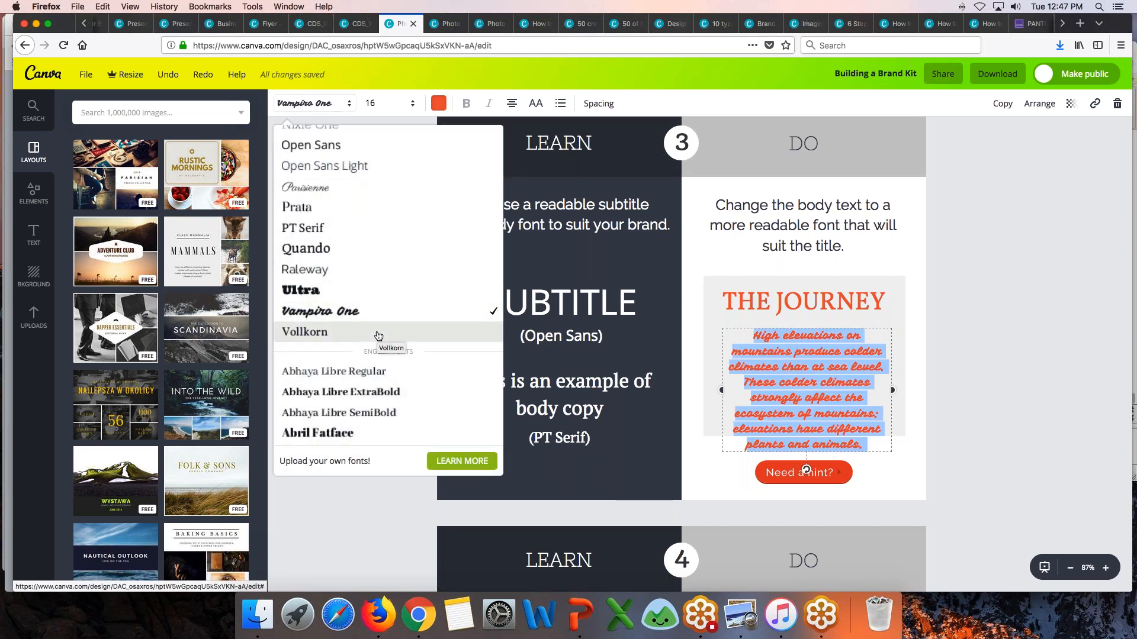
pyautogui.click(307, 211)
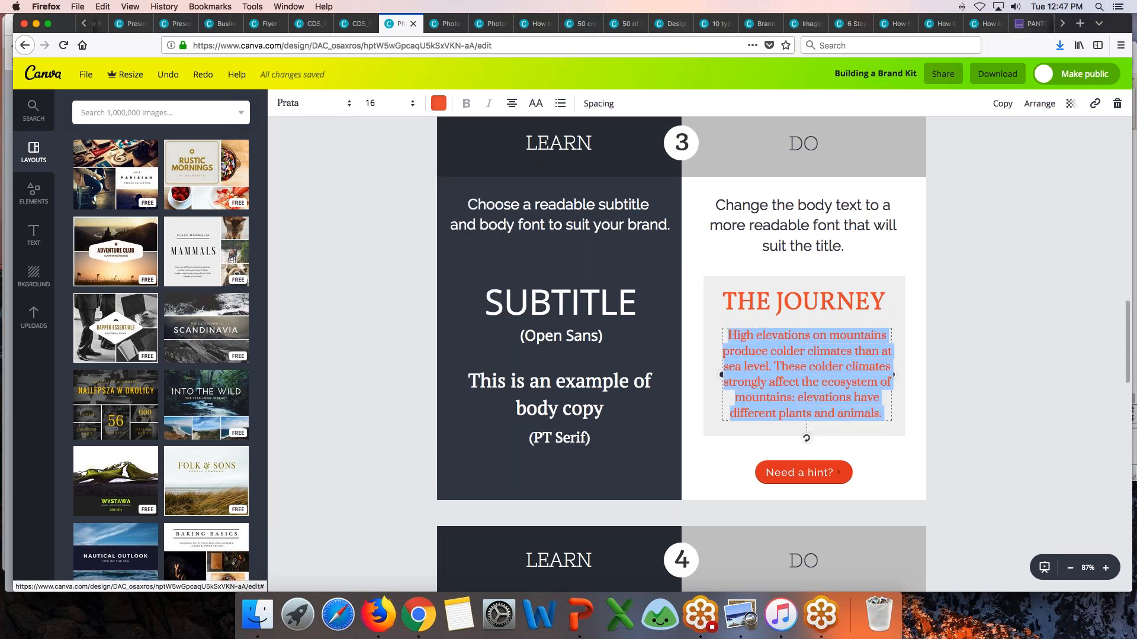
pyautogui.press('Escape')
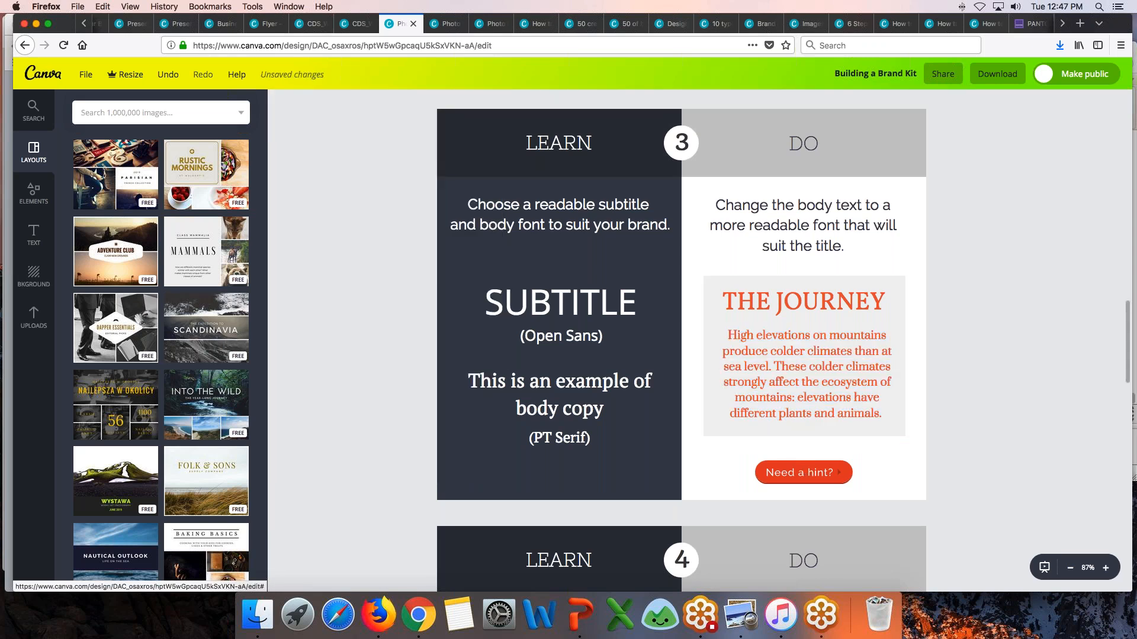
# Shrink the butterfly logo in section 4 and center it at the bottom of the blue rectangle below "Now!".
pyautogui.scroll(-5, 680, 340)
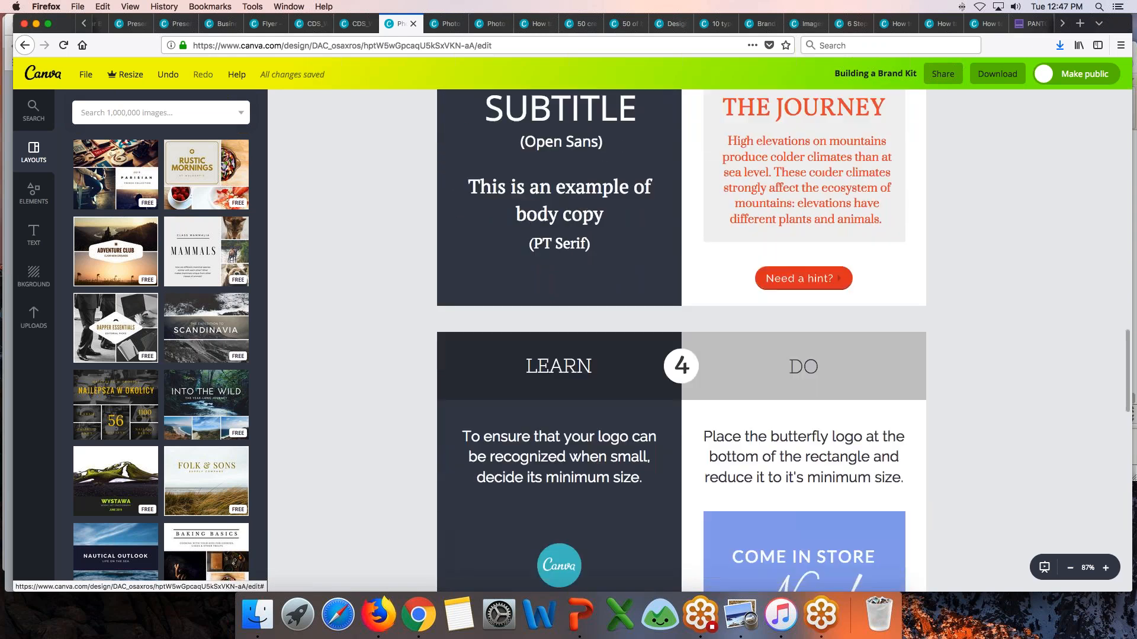
pyautogui.scroll(-3, 681, 340)
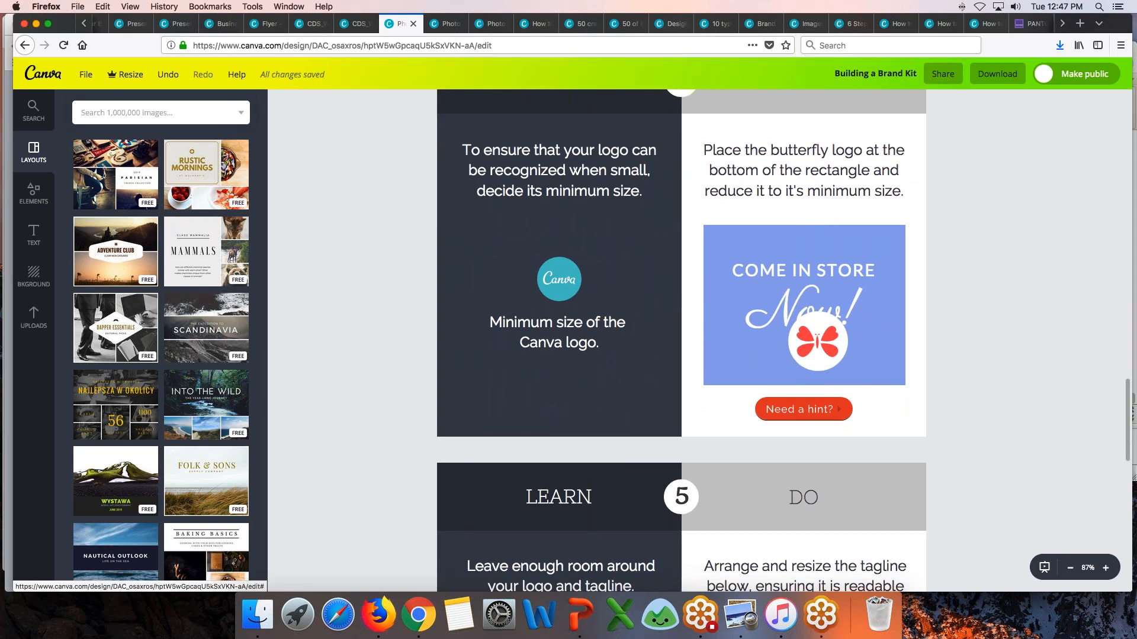
pyautogui.moveTo(809, 344)
pyautogui.mouseDown()
pyautogui.moveTo(806, 357)
pyautogui.moveTo(777, 356)
pyautogui.moveTo(811, 355)
pyautogui.moveTo(790, 333)
pyautogui.moveTo(806, 338)
pyautogui.moveTo(805, 357)
pyautogui.mouseUp()
pyautogui.click(1016, 312)
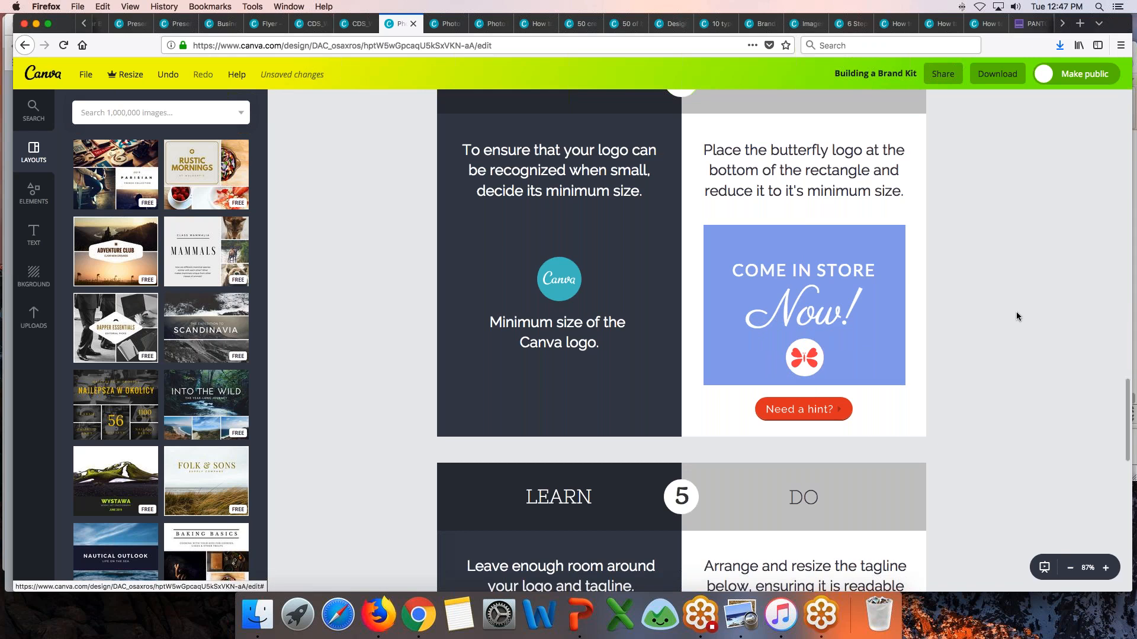
pyautogui.moveTo(785, 339); pyautogui.dragTo(808, 359)
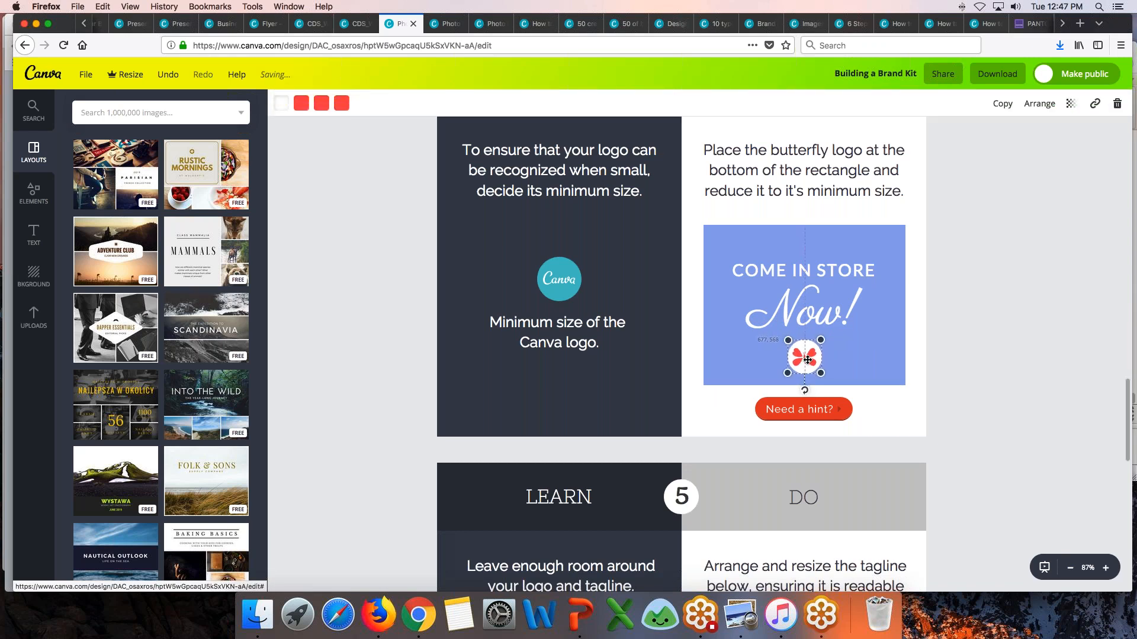
pyautogui.click(970, 351)
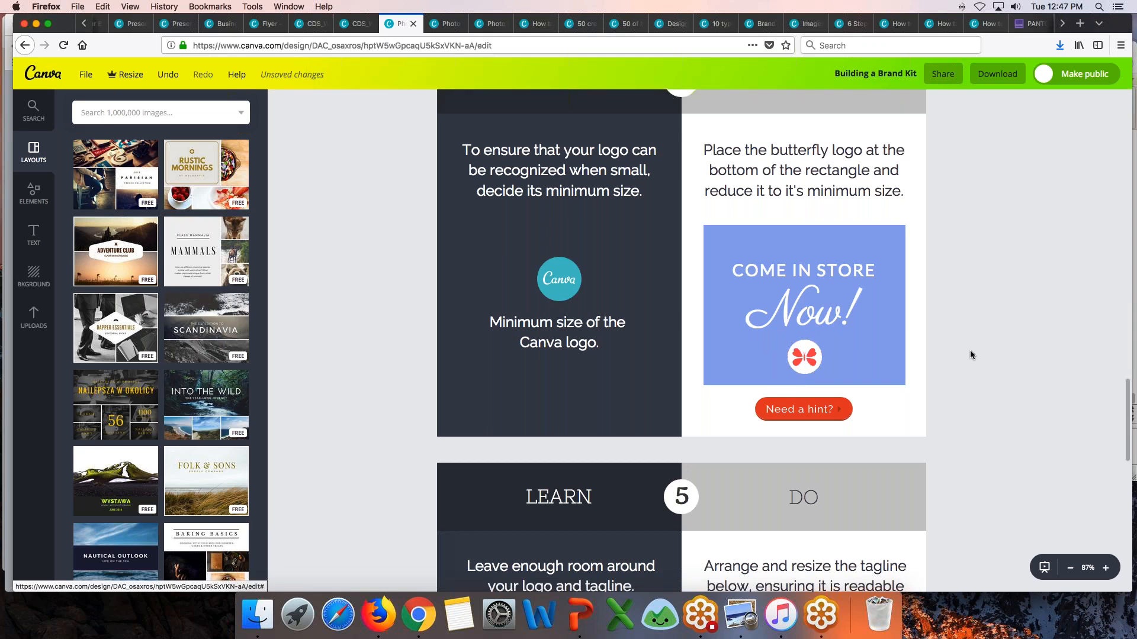
# Narrow the Sustainable Beauty tagline's text box in section 5 so the text sits centered inside the blue rectangle.
pyautogui.scroll(-5, 970, 354)
pyautogui.scroll(-3, 970, 351)
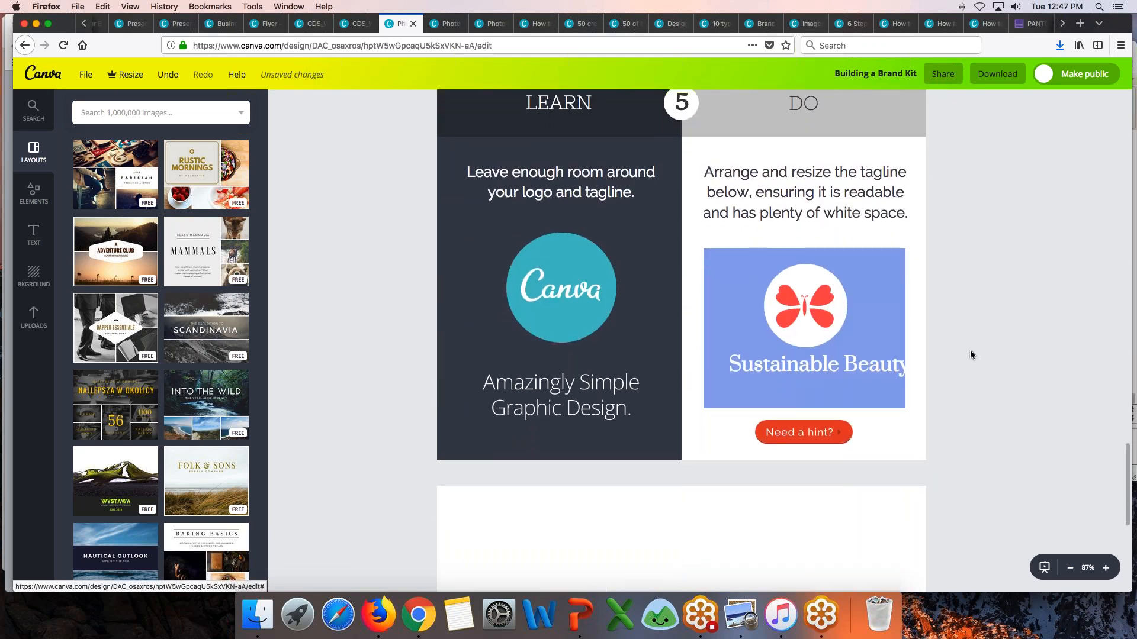
pyautogui.click(823, 369)
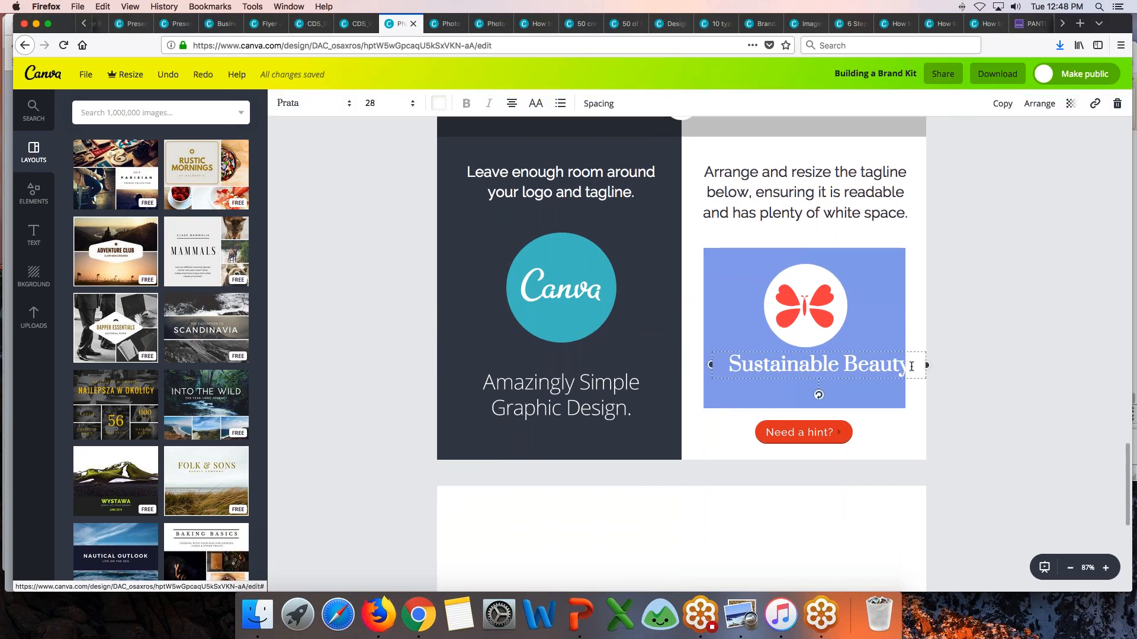
pyautogui.moveTo(927, 366); pyautogui.dragTo(900, 365)
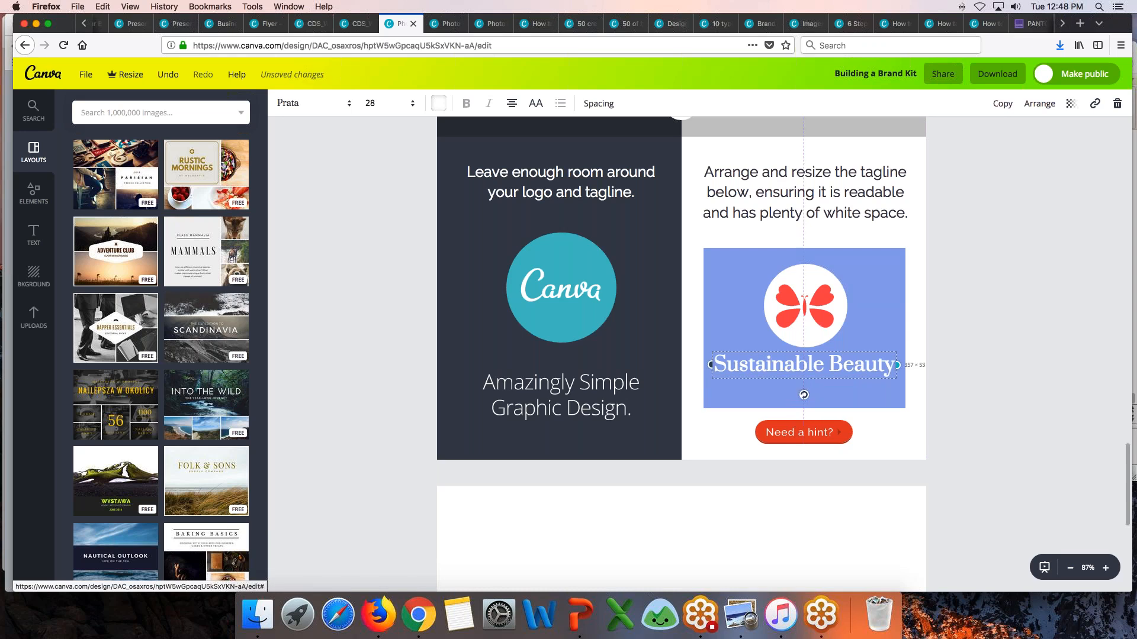
pyautogui.click(1005, 384)
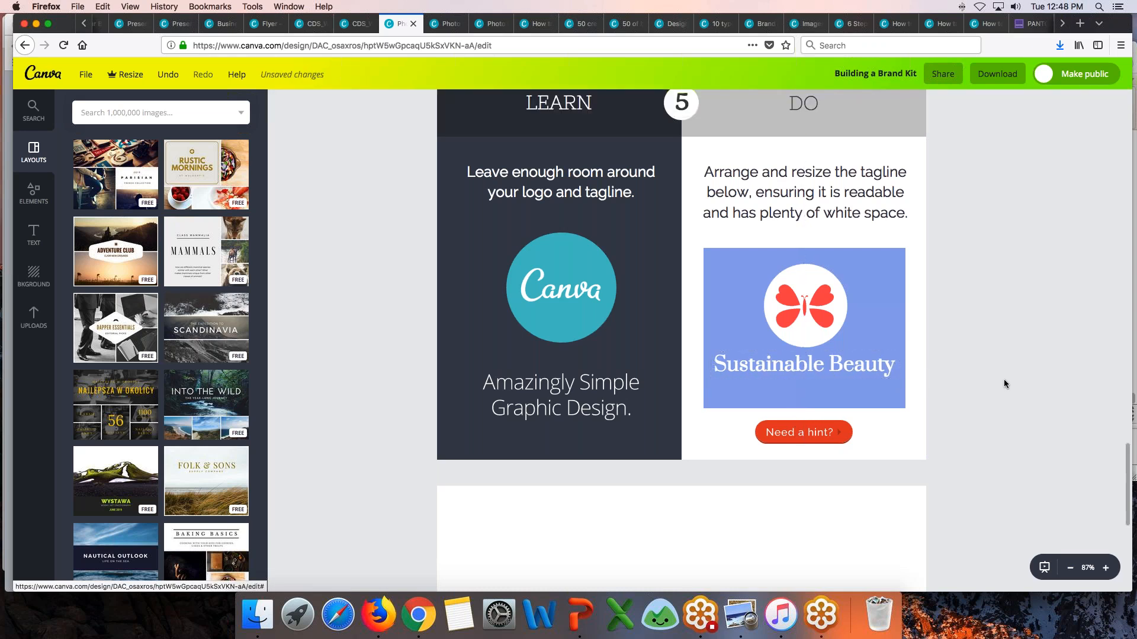
# Set the Sustainable Beauty tagline's font size to 21 and move it slightly down, away from the butterfly logo.
pyautogui.click(728, 366)
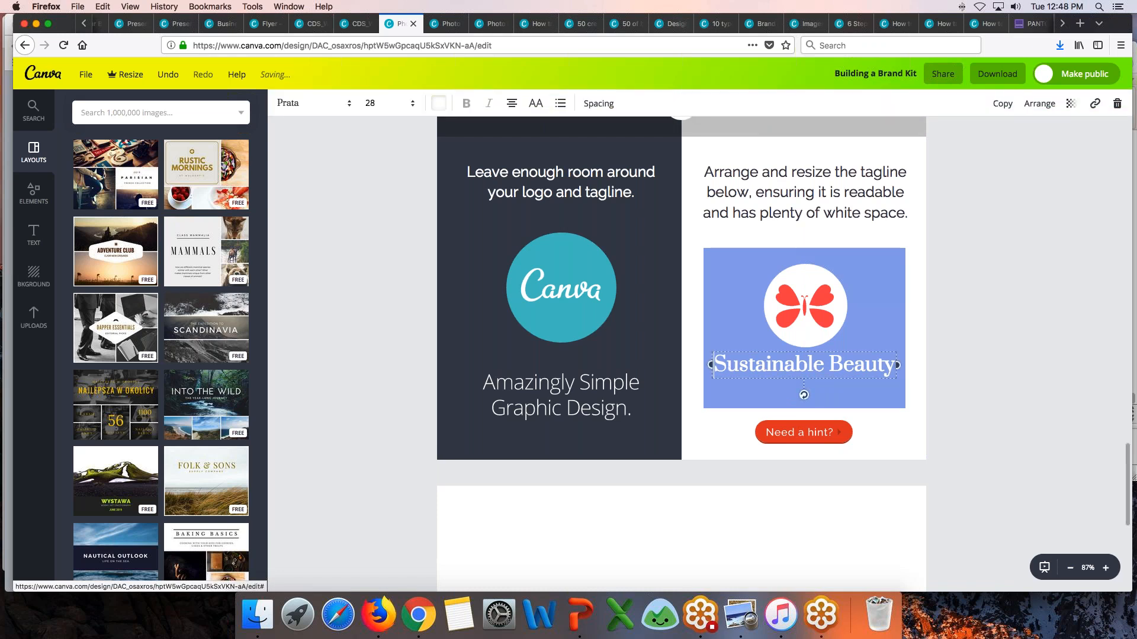
pyautogui.click(374, 104)
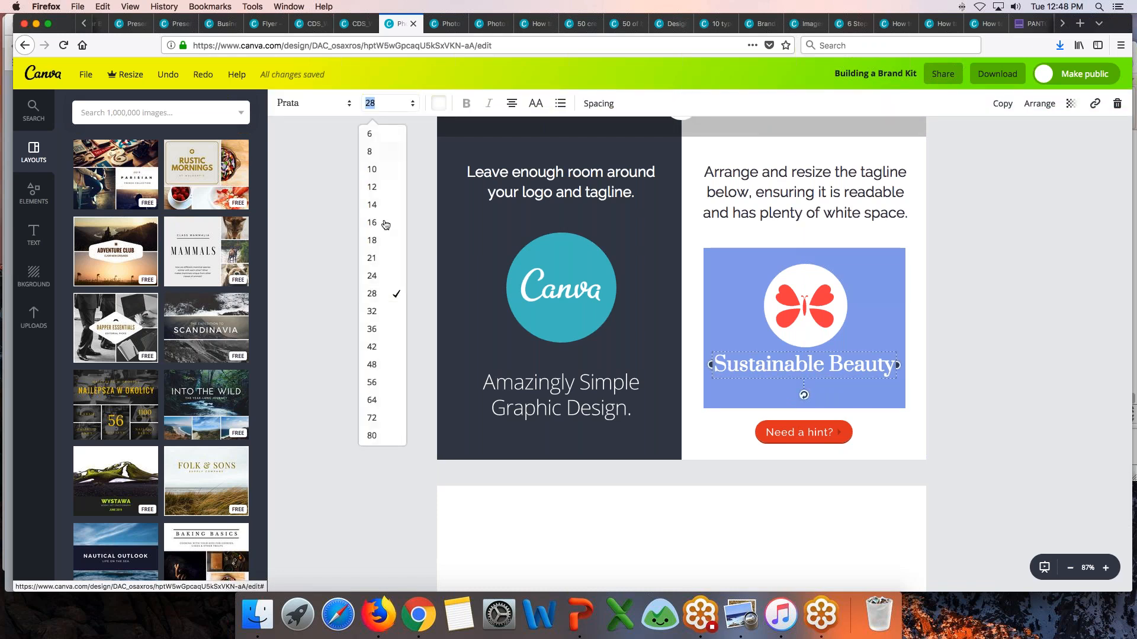
pyautogui.click(390, 258)
pyautogui.click(414, 265)
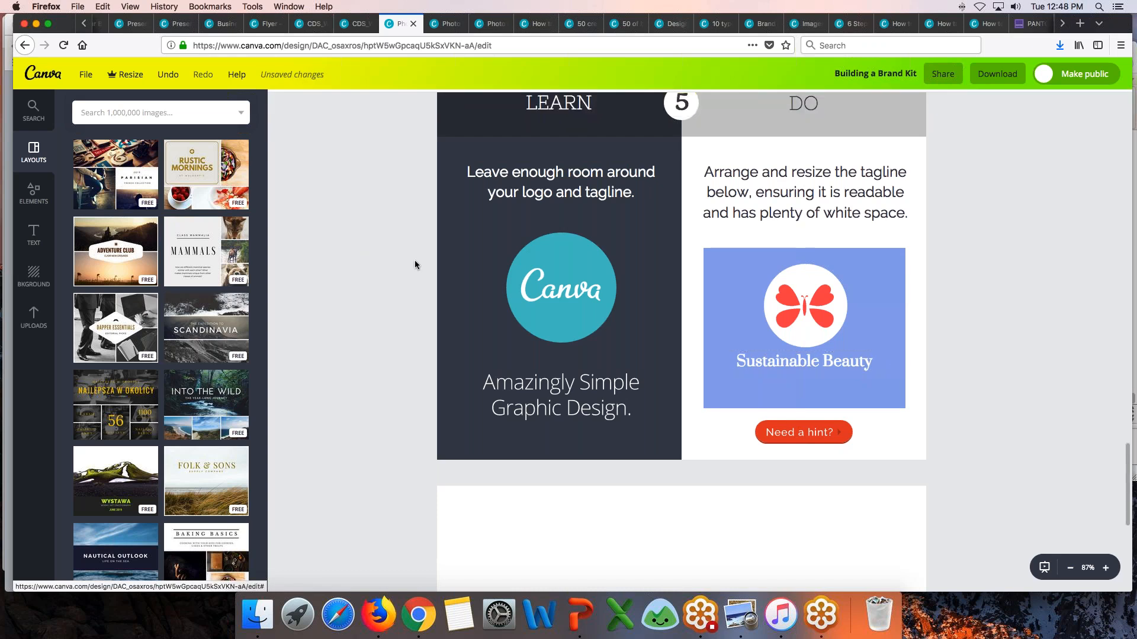
pyautogui.moveTo(808, 362); pyautogui.dragTo(802, 374)
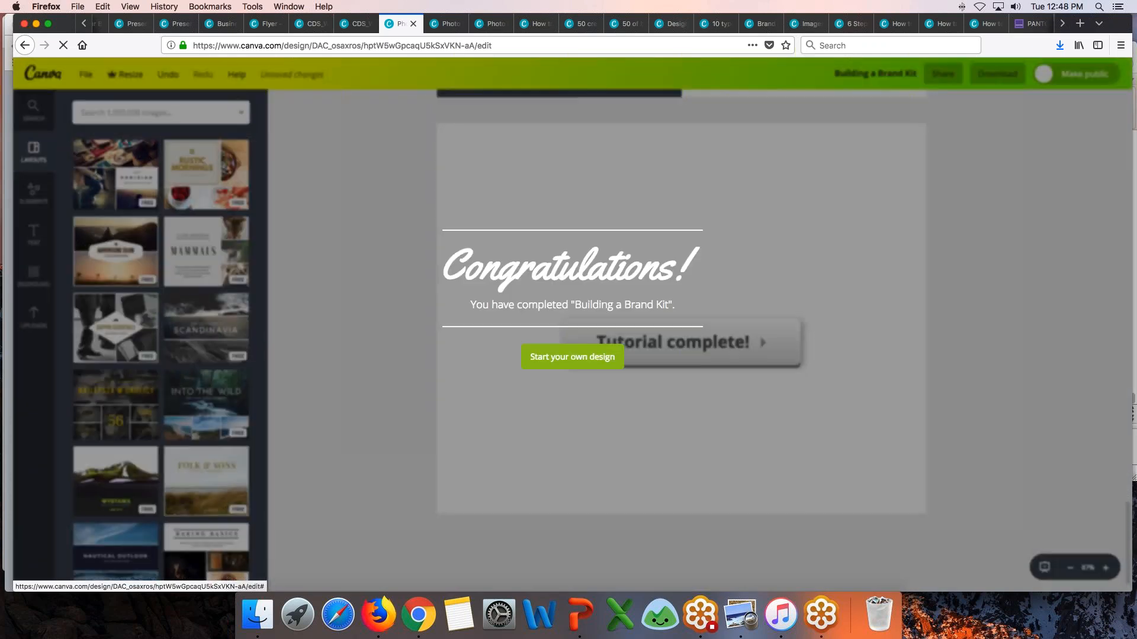
# Switch to the Consistent Branding design and go to section 1 about keeping font combinations the same.
pyautogui.click(450, 24)
pyautogui.click(470, 45)
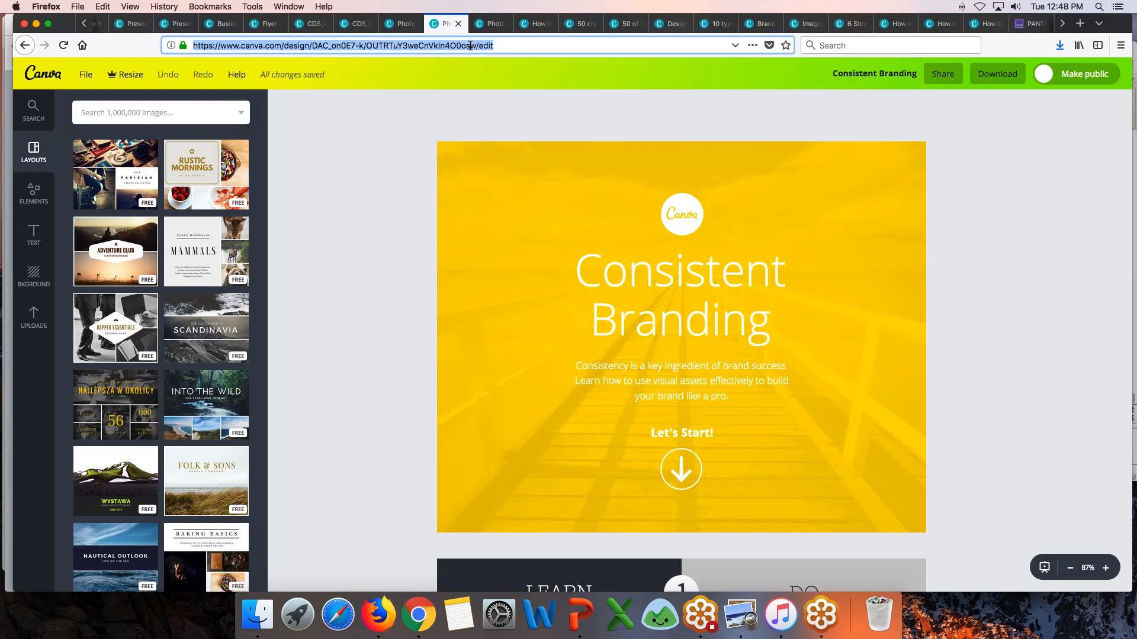
pyautogui.click(1133, 42)
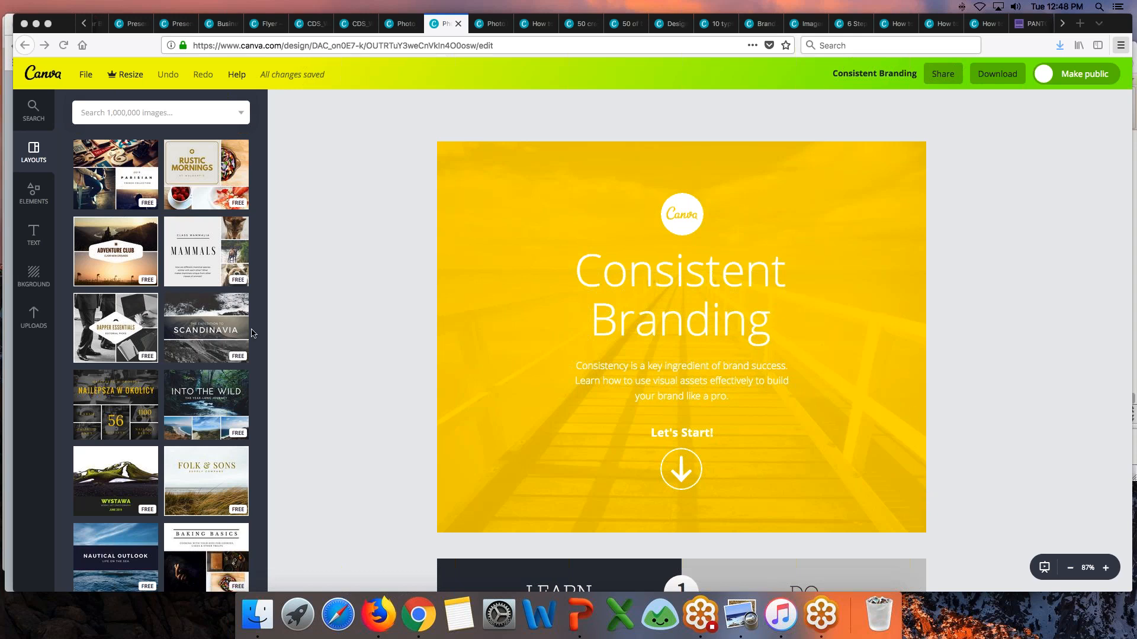
pyautogui.click(311, 345)
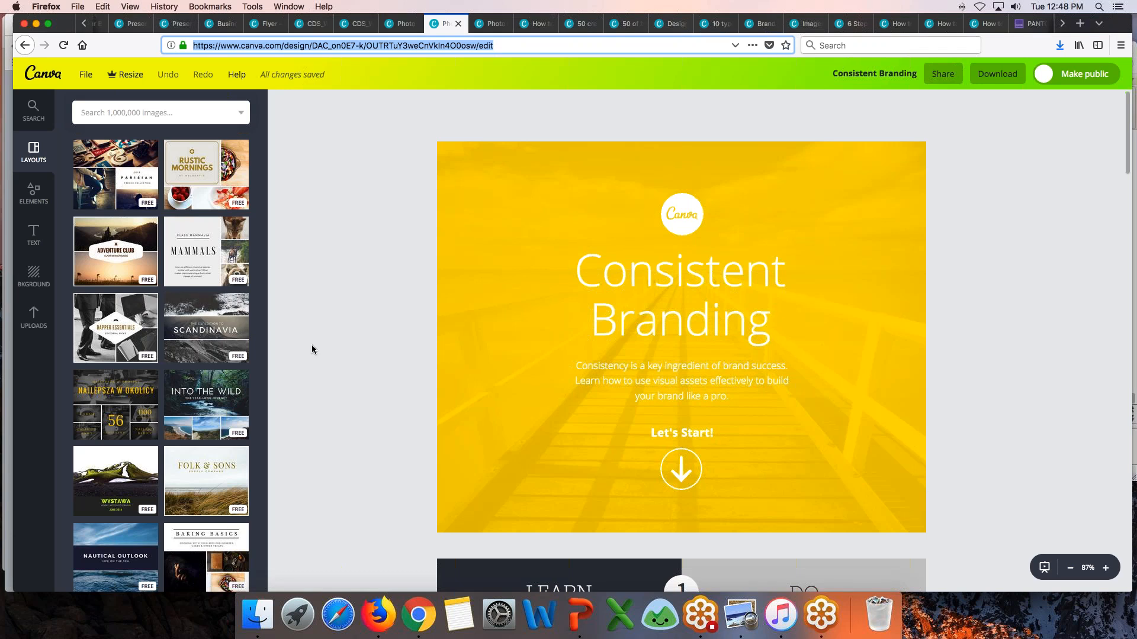
pyautogui.scroll(-3, 312, 350)
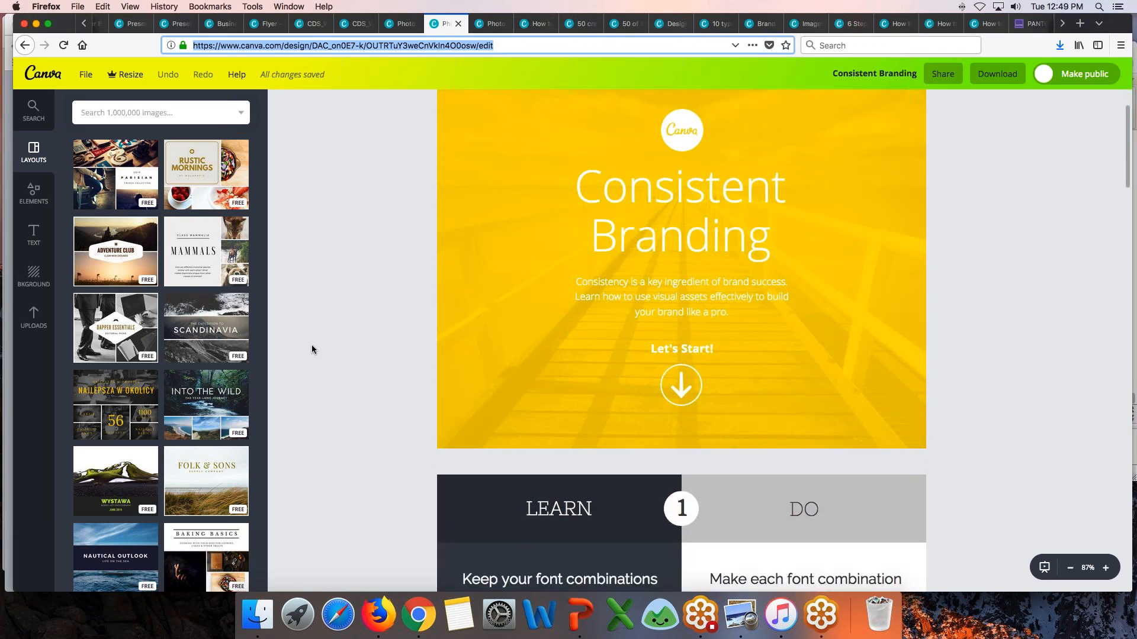
pyautogui.scroll(-1, 312, 350)
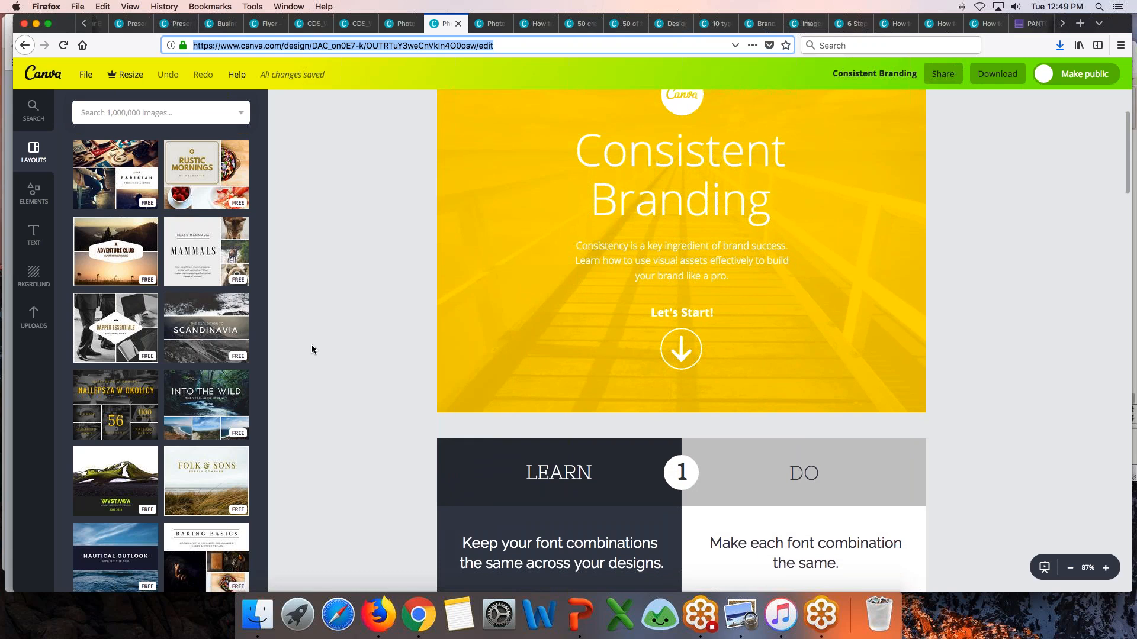
pyautogui.scroll(-10, 312, 349)
pyautogui.scroll(-2, 312, 349)
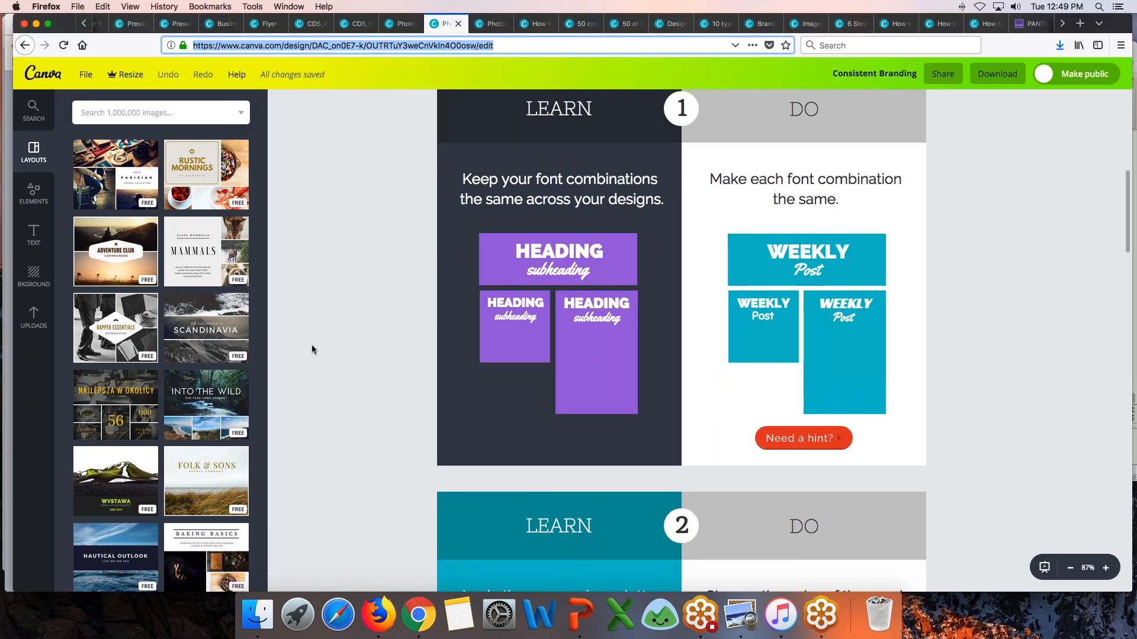
# Change the WEEKLY heading in the wide blue card of section 1 to bold Raleway.
pyautogui.click(802, 254)
pyautogui.click(802, 254)
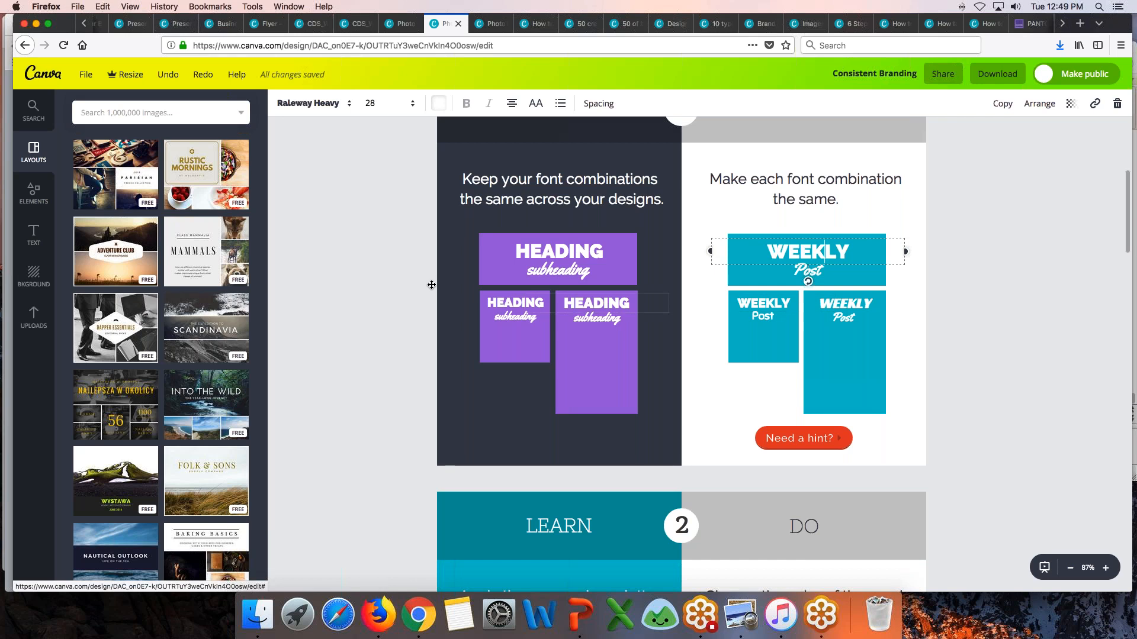
pyautogui.click(203, 74)
pyautogui.click(358, 284)
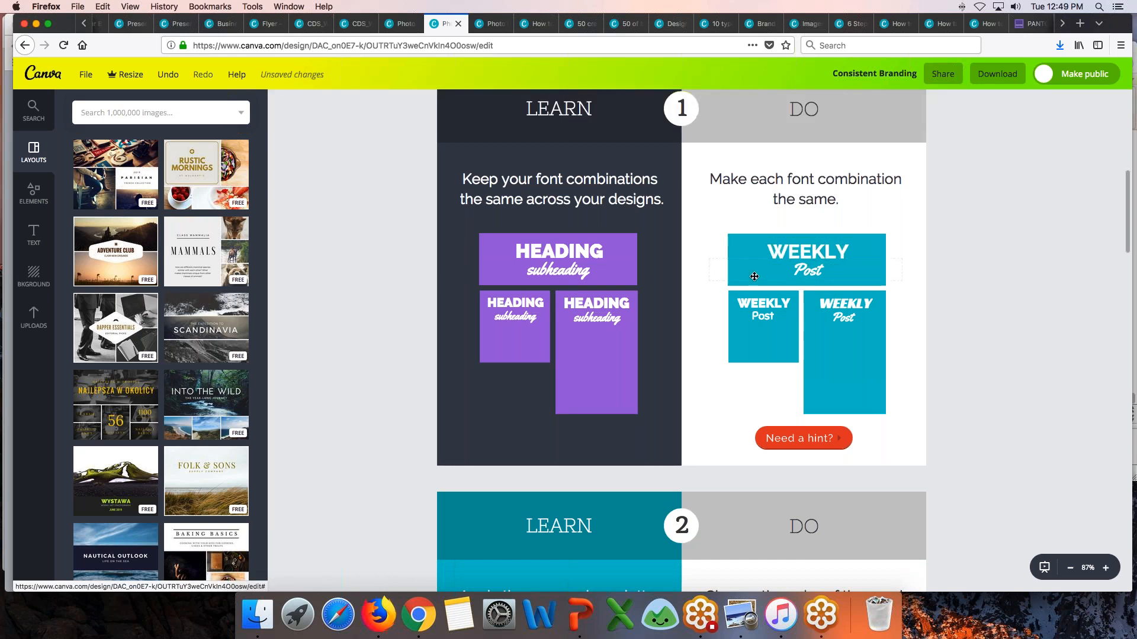
# Check the font of the wide card's Post subheading and change the small square card's WEEKLY heading to bold Raleway.
pyautogui.click(811, 273)
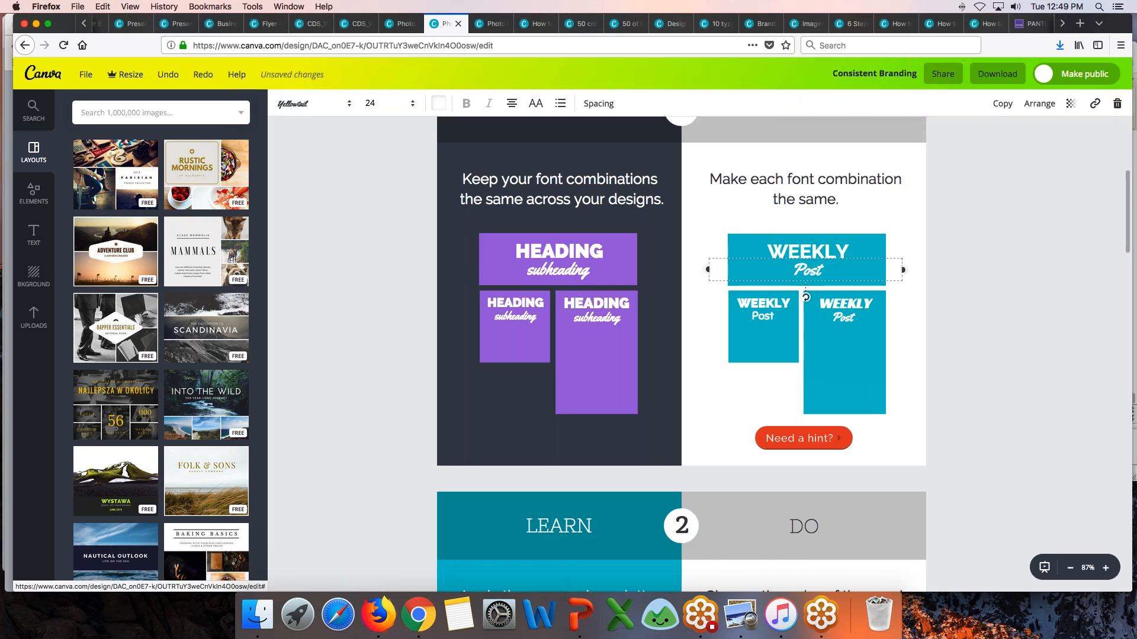
pyautogui.click(769, 303)
pyautogui.click(769, 303)
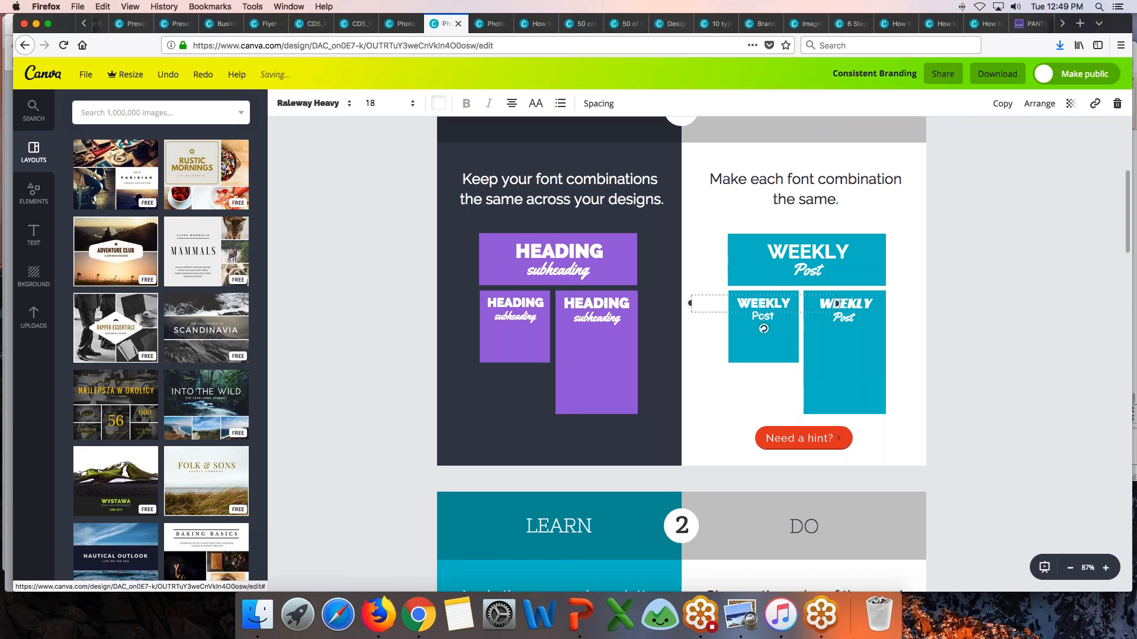
pyautogui.press('alt+super+v')
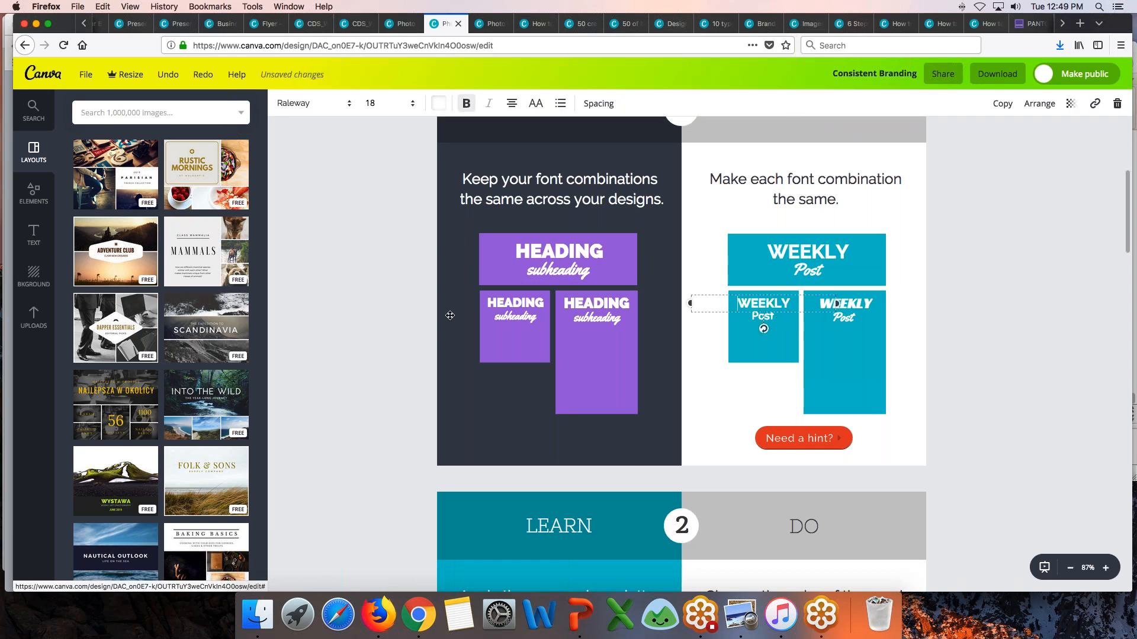
pyautogui.click(652, 316)
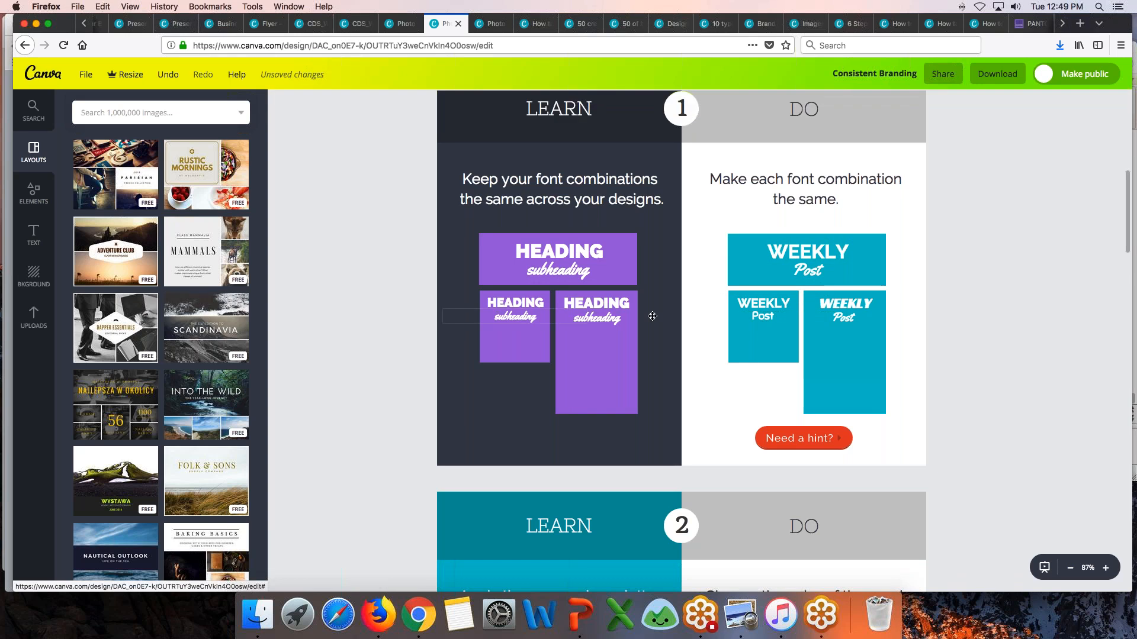
# Change the font of the Post subheading in the small square blue card to Yellowtail.
pyautogui.click(756, 317)
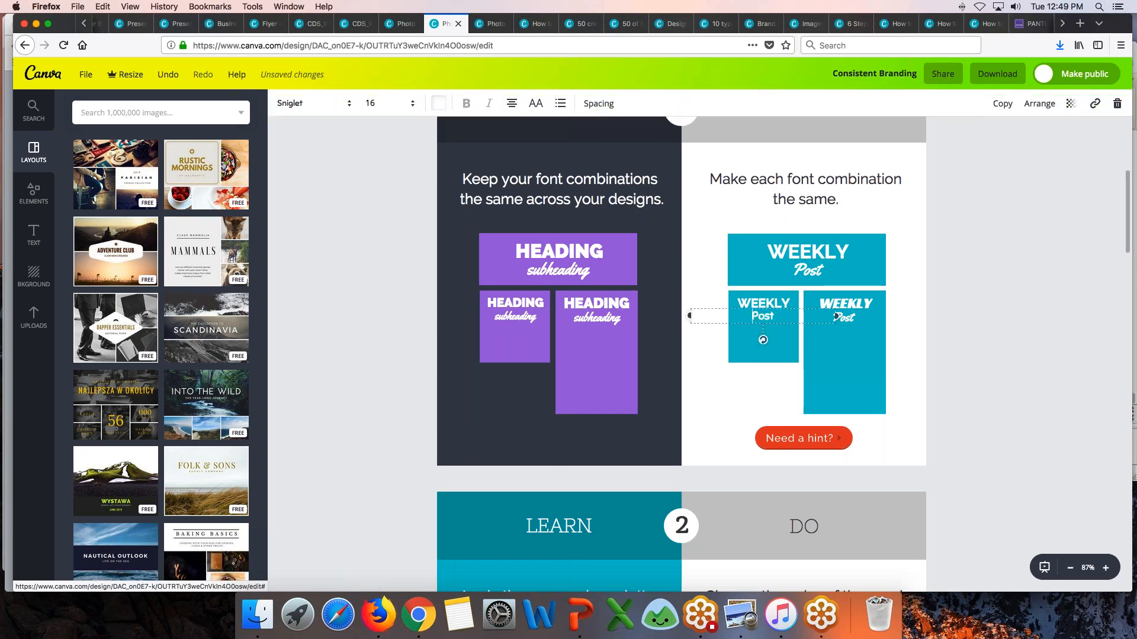
pyautogui.click(292, 104)
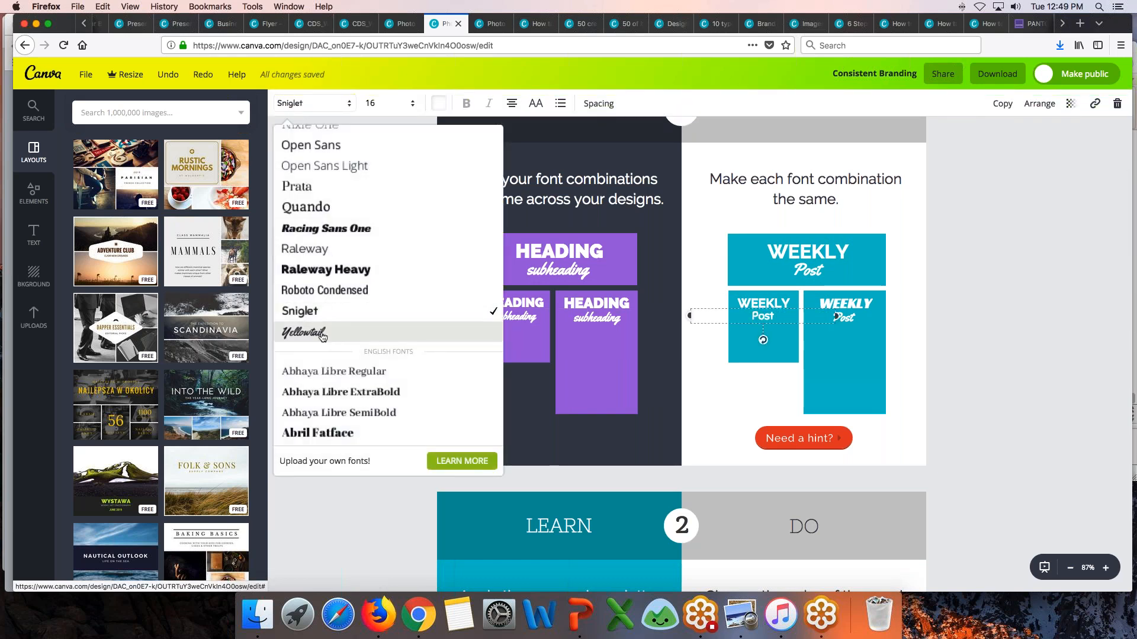
pyautogui.click(320, 333)
pyautogui.click(365, 348)
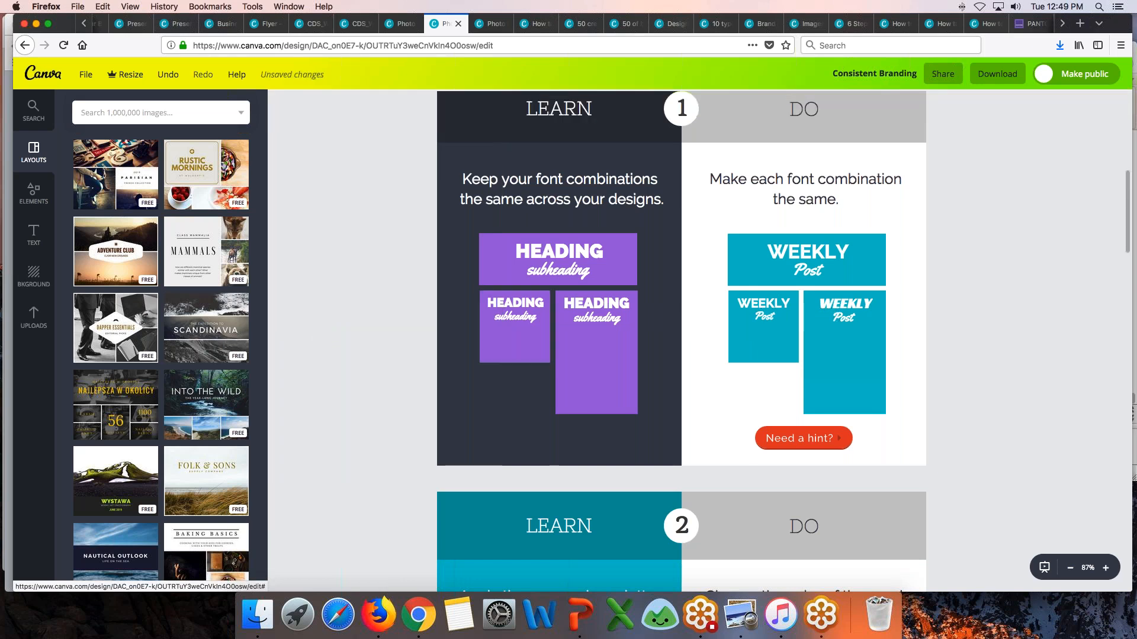
# Change the font of the WEEKLY heading in the tall blue card to Raleway Heavy.
pyautogui.click(866, 302)
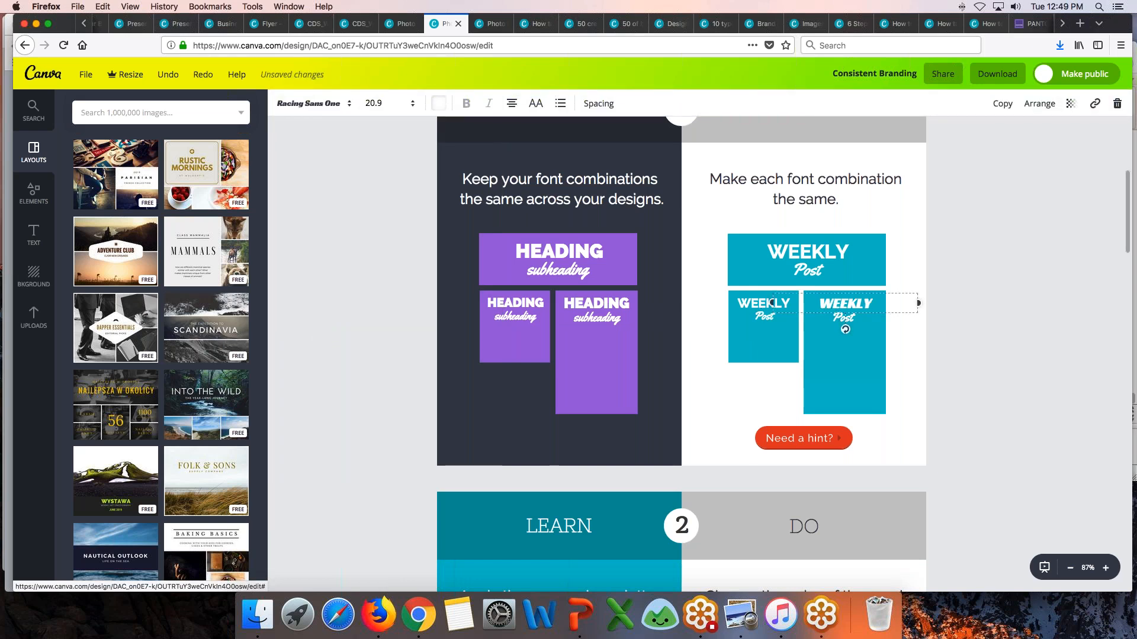
pyautogui.click(308, 103)
pyautogui.click(326, 298)
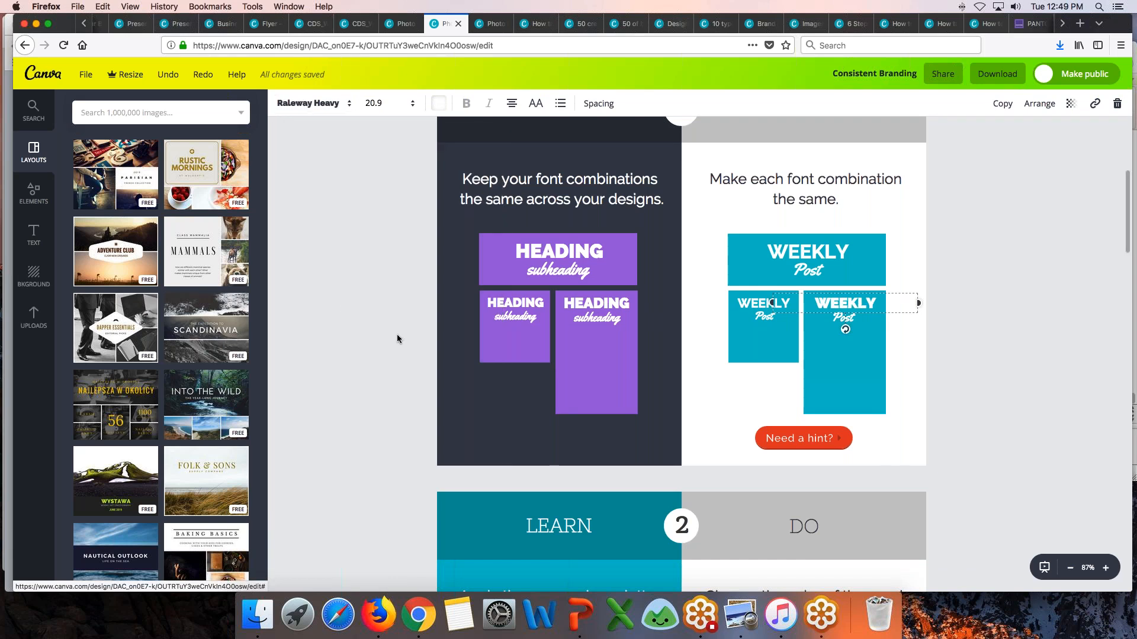
pyautogui.click(397, 338)
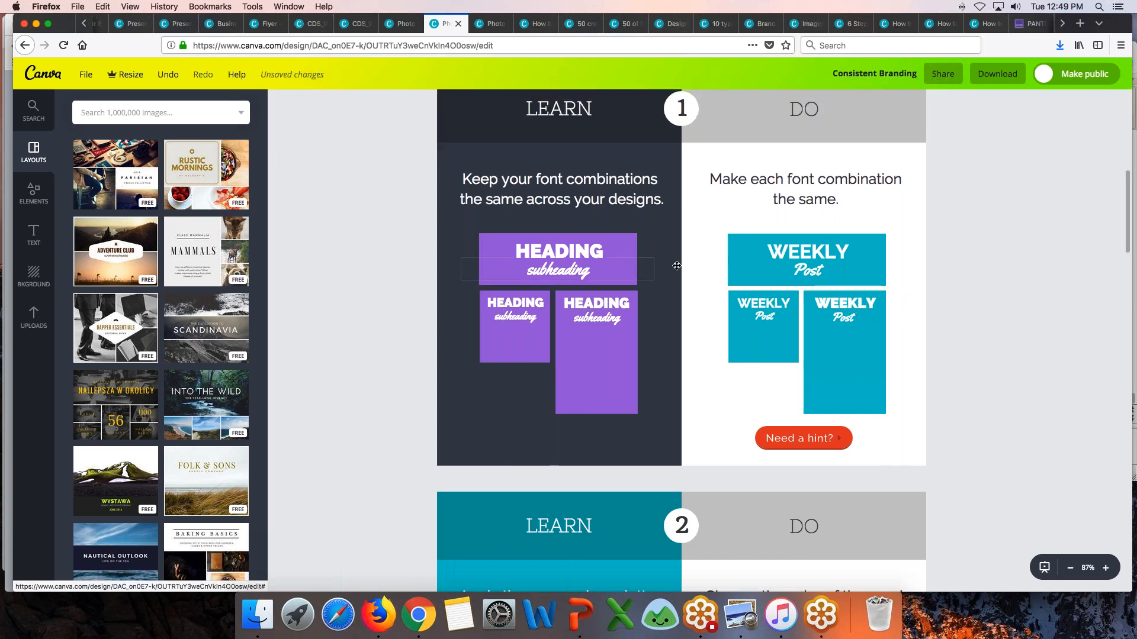
# Check the heading fonts of the other two blue cards and set the tall card's WEEKLY heading to bold Raleway.
pyautogui.click(793, 256)
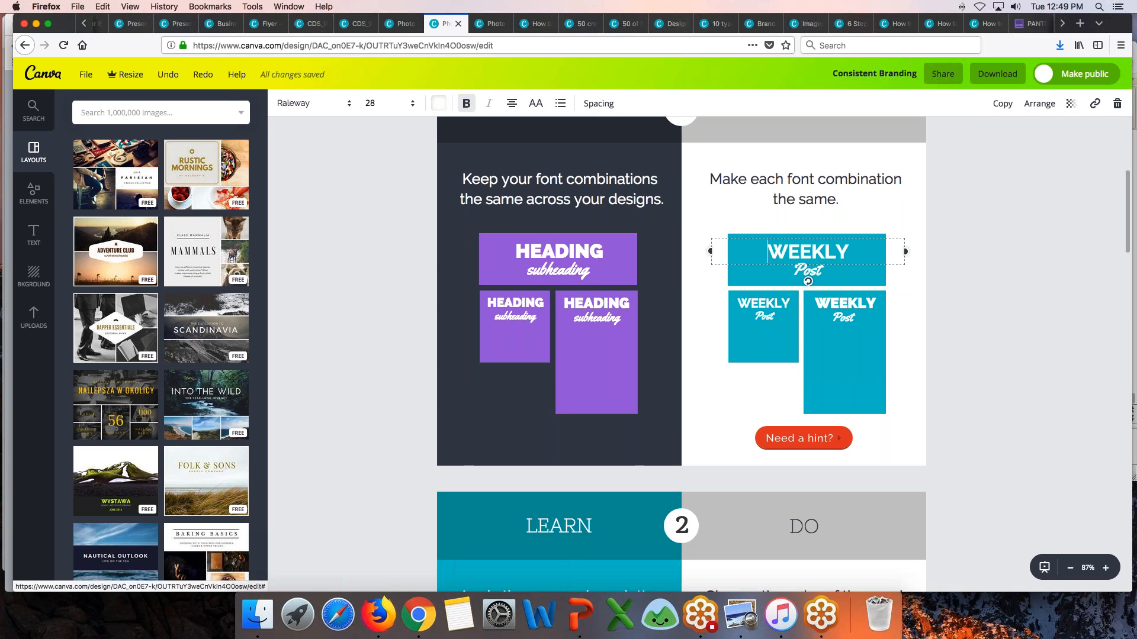
pyautogui.click(749, 304)
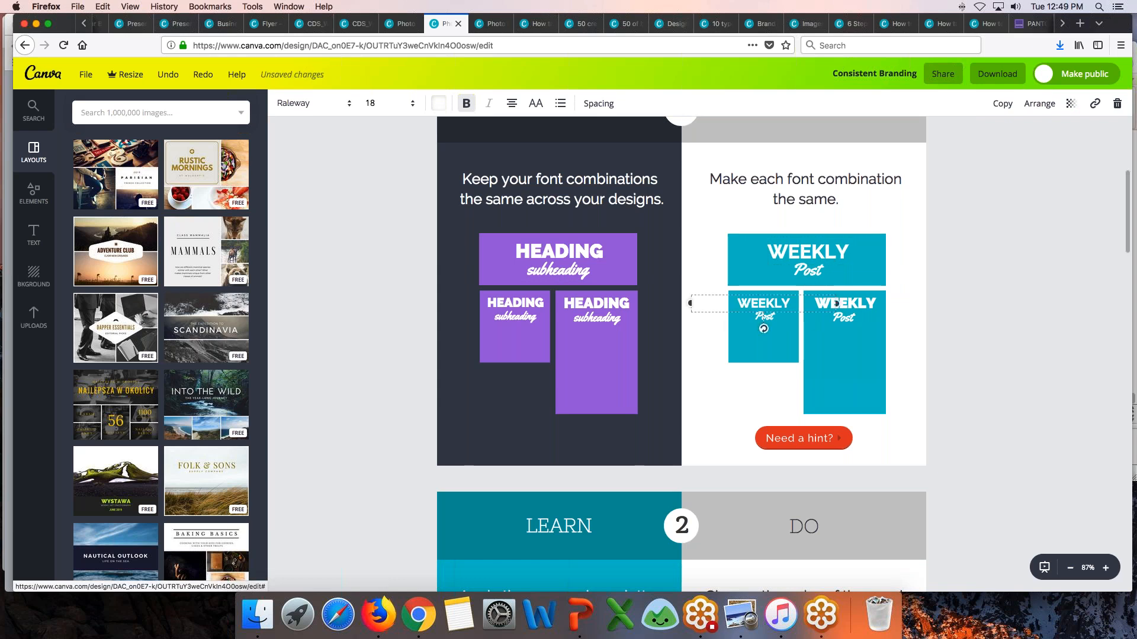
pyautogui.click(875, 304)
pyautogui.click(308, 104)
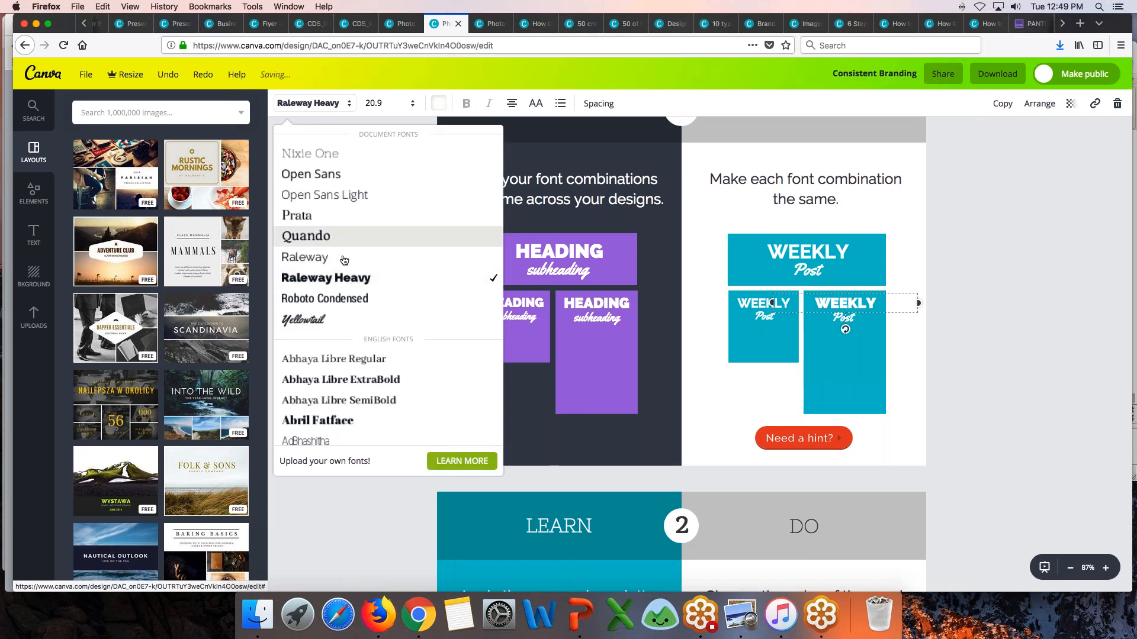
pyautogui.click(344, 260)
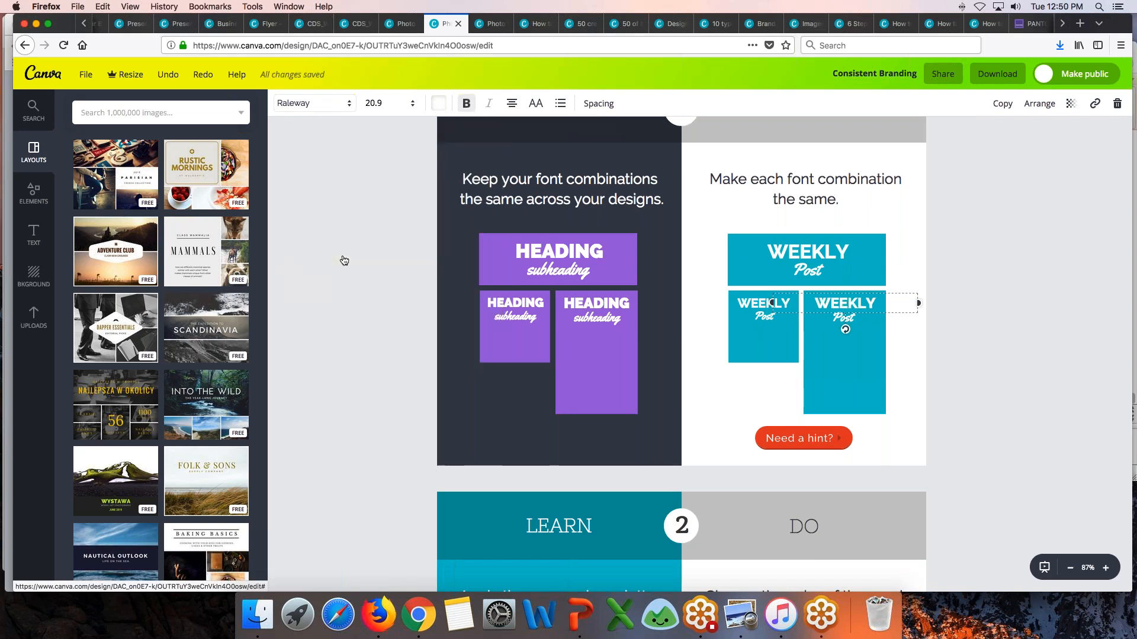
# Check the fonts of the Post subheadings in the small square and tall blue cards.
pyautogui.click(378, 264)
pyautogui.click(767, 318)
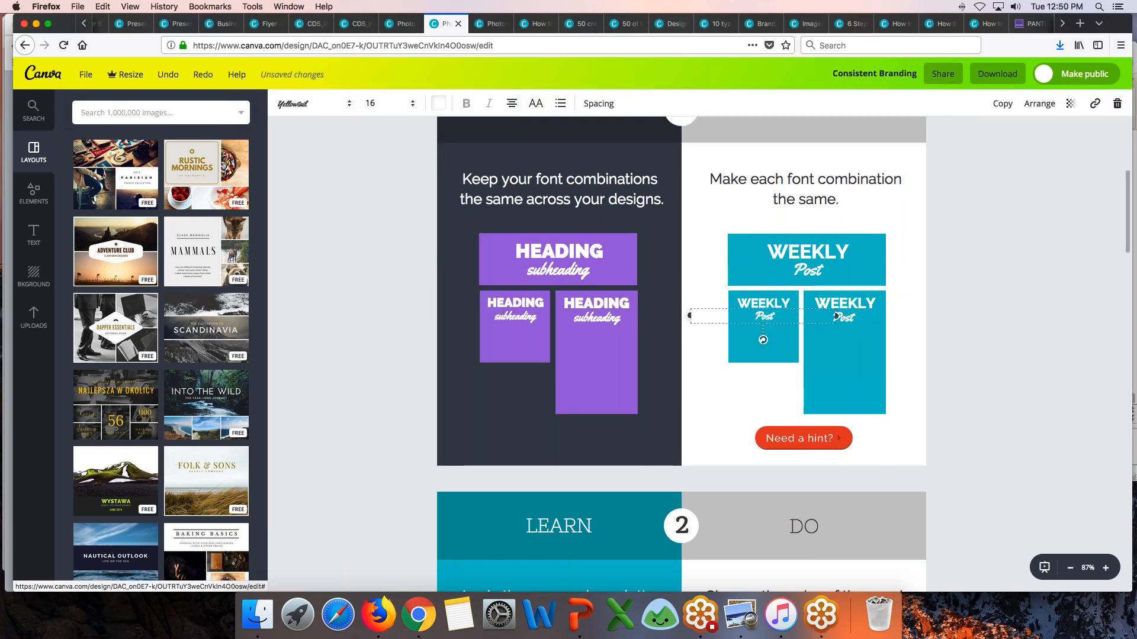
pyautogui.click(506, 389)
pyautogui.click(853, 321)
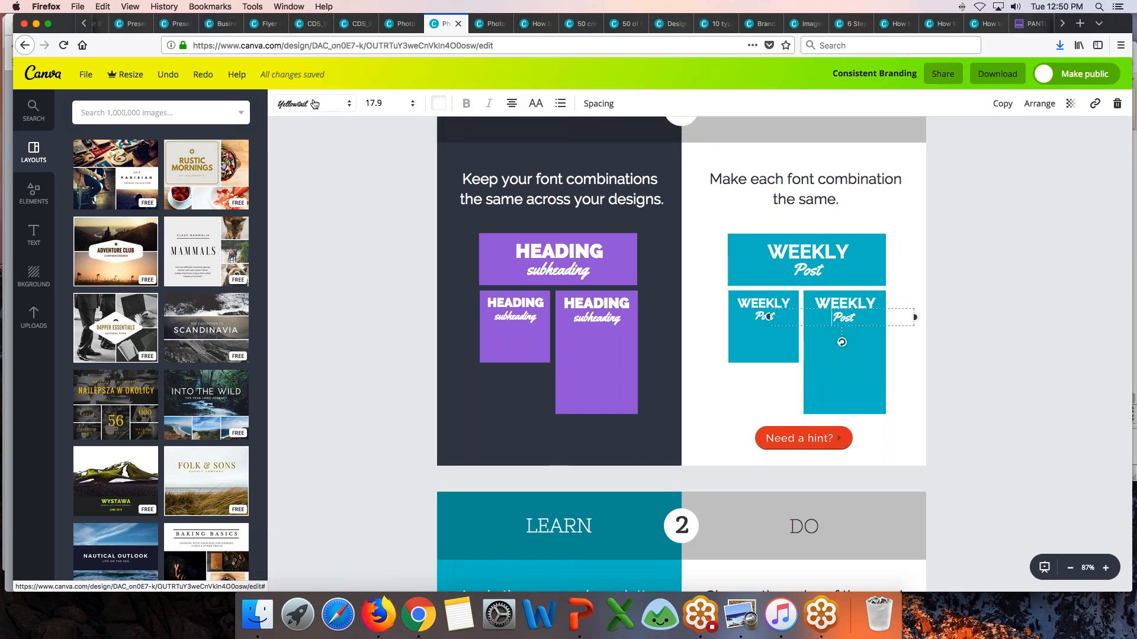
pyautogui.click(369, 247)
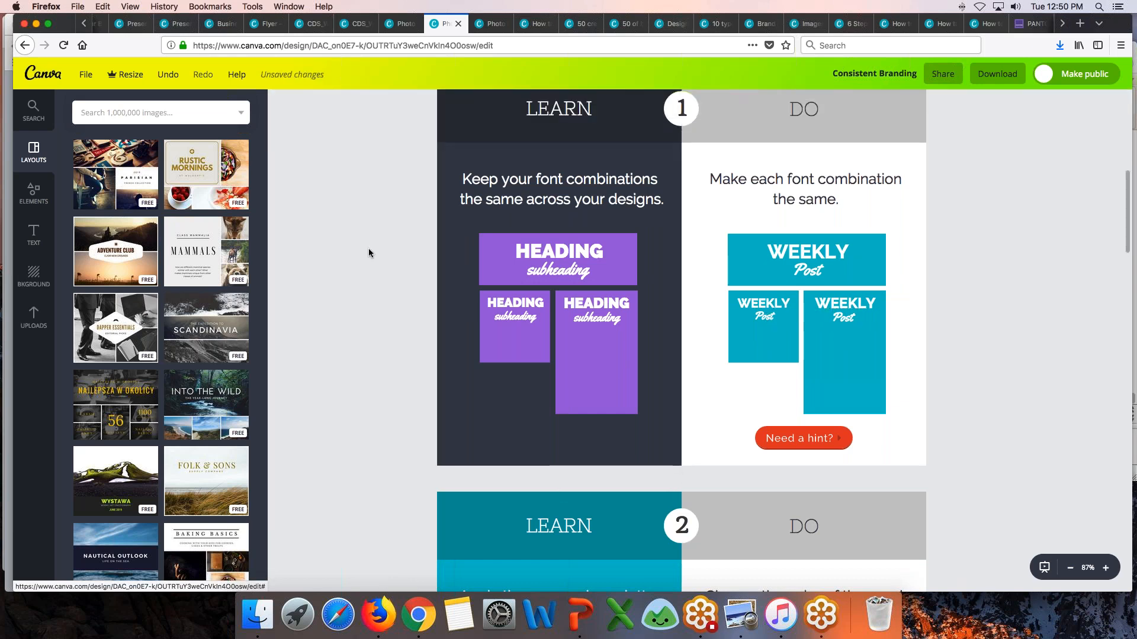
# Copy the color code of the yellow segment in the color wheel of exercise 2.
pyautogui.scroll(-3, 369, 247)
pyautogui.scroll(2, 368, 247)
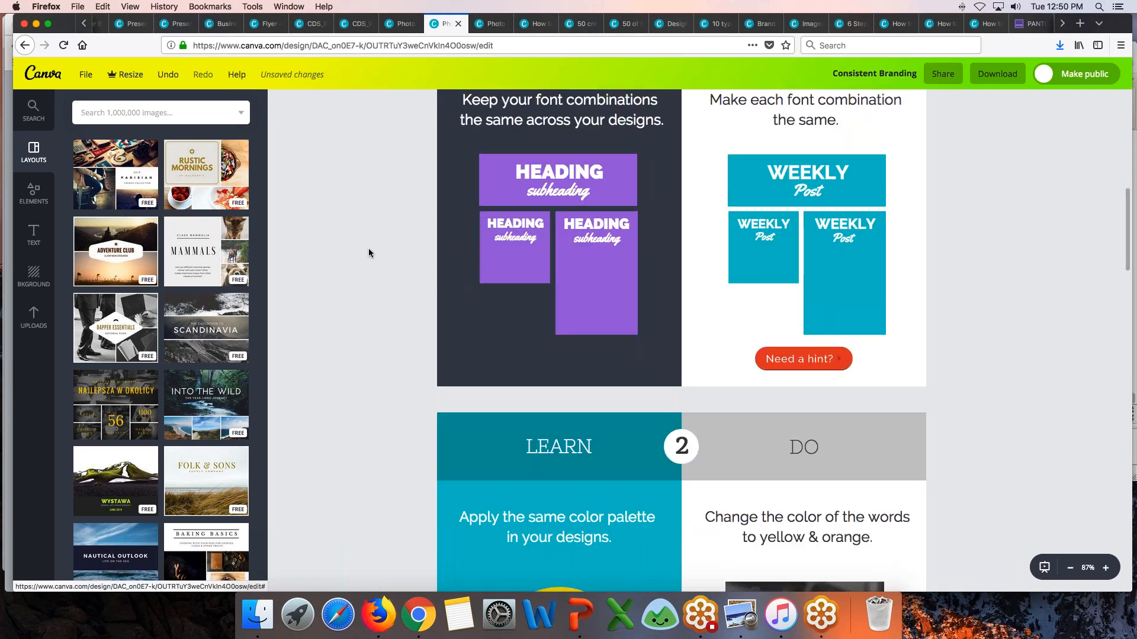
pyautogui.scroll(2, 368, 247)
pyautogui.scroll(-3, 368, 248)
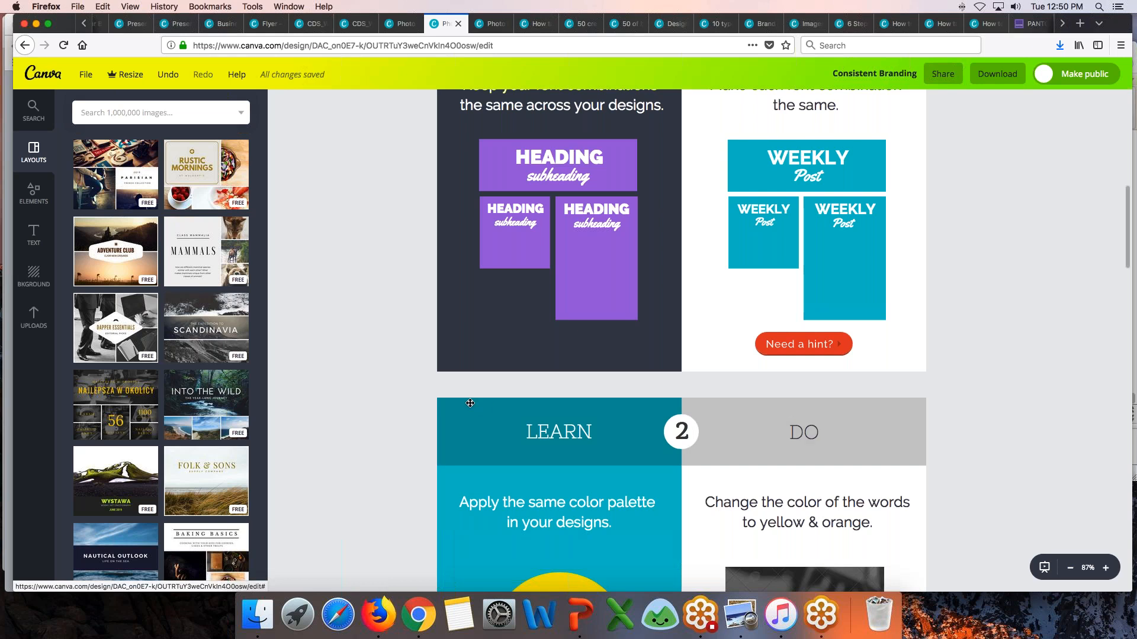
pyautogui.scroll(-5, 396, 370)
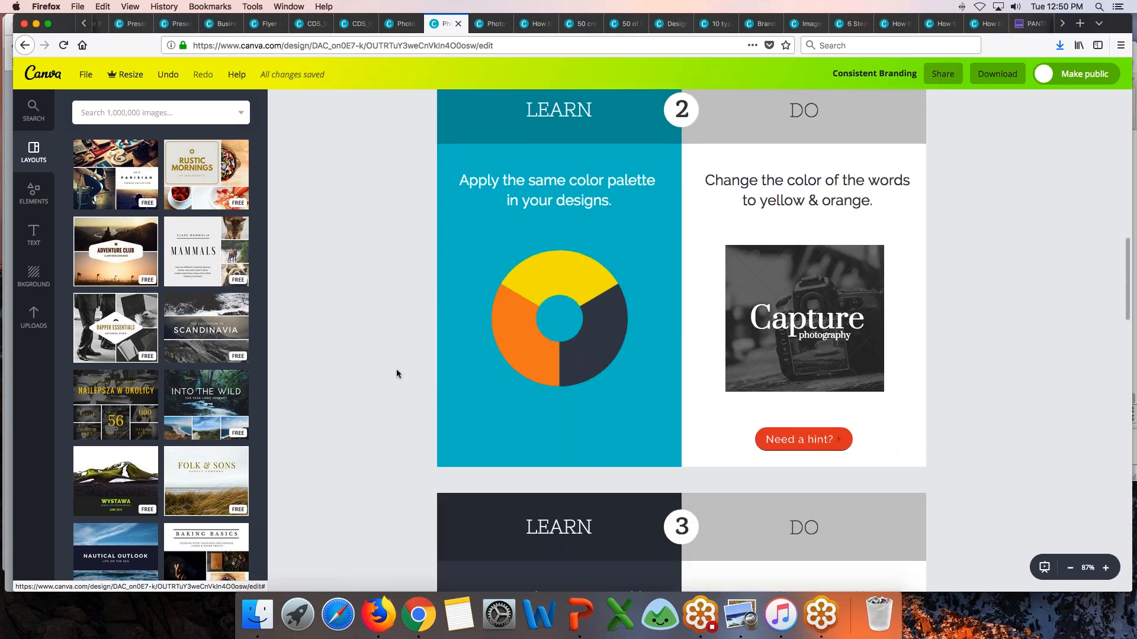
pyautogui.scroll(-2, 396, 370)
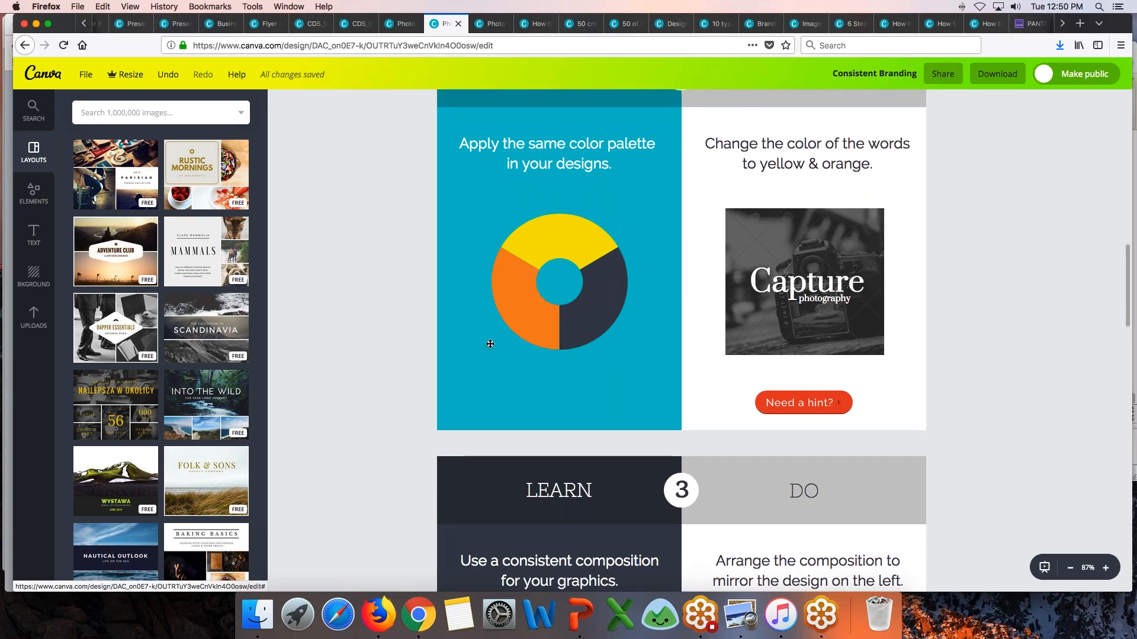
pyautogui.click(567, 236)
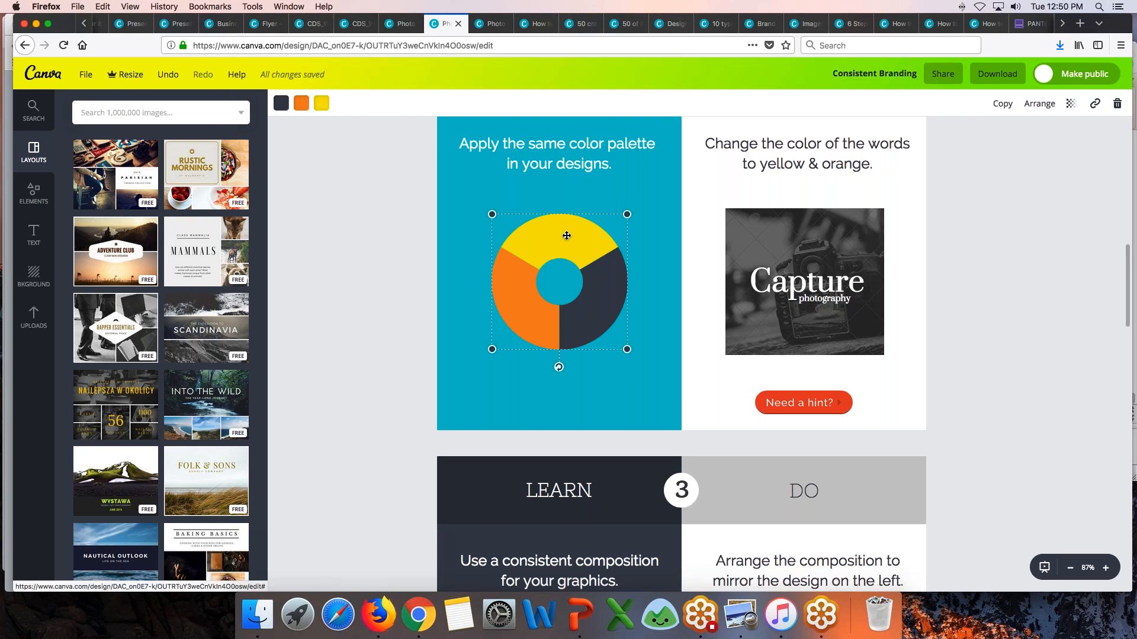
pyautogui.click(322, 103)
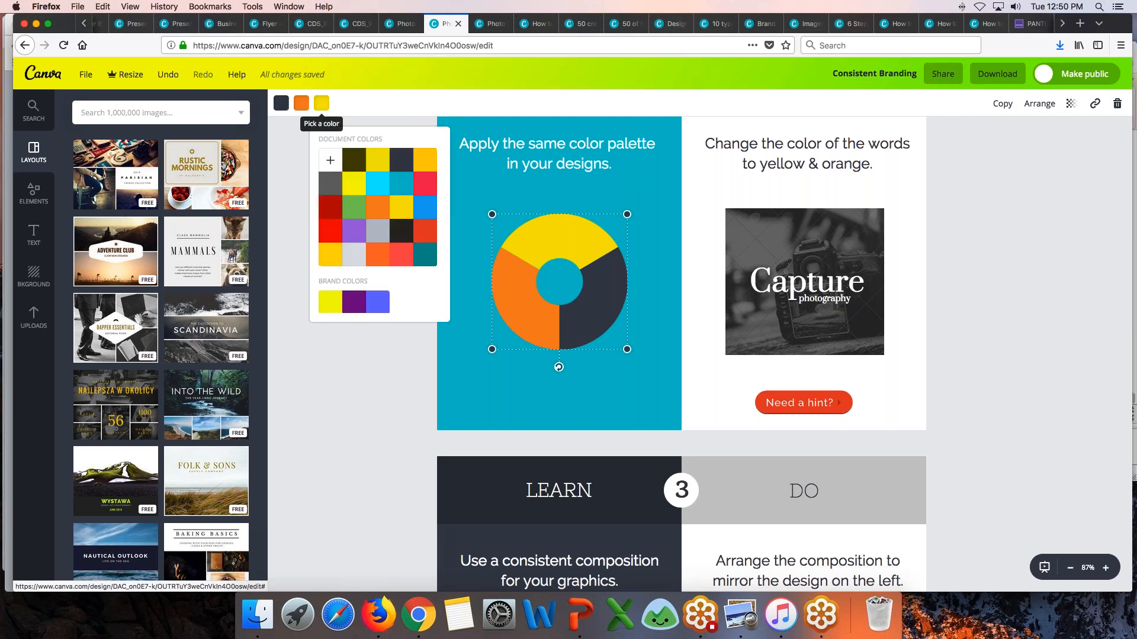
pyautogui.click(331, 160)
pyautogui.click(423, 328)
pyautogui.press('super+c')
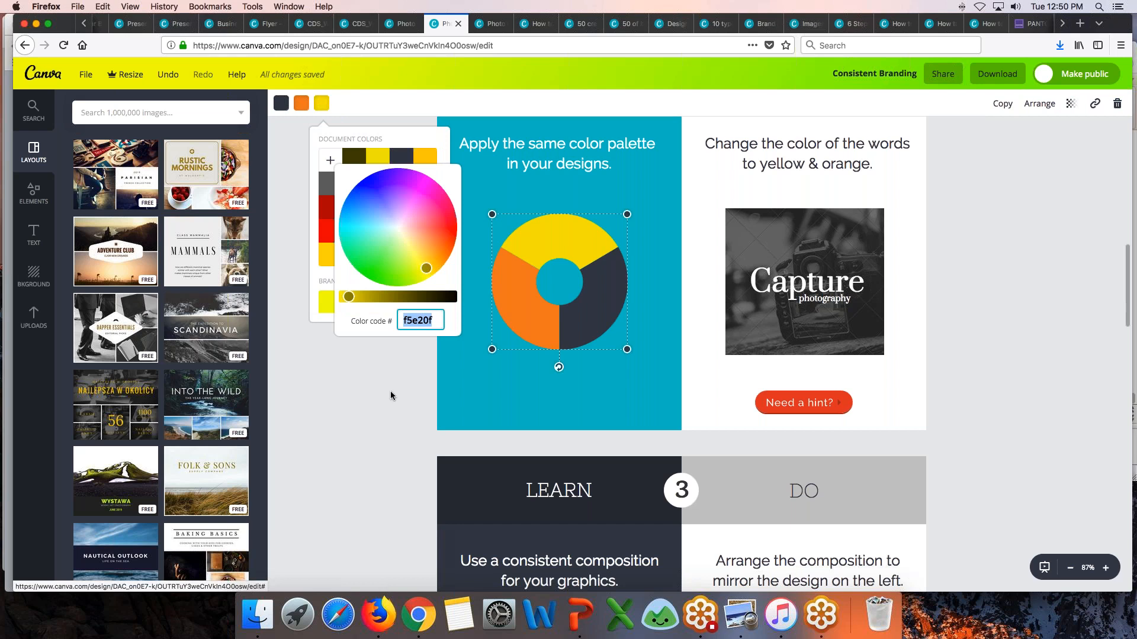
pyautogui.click(408, 428)
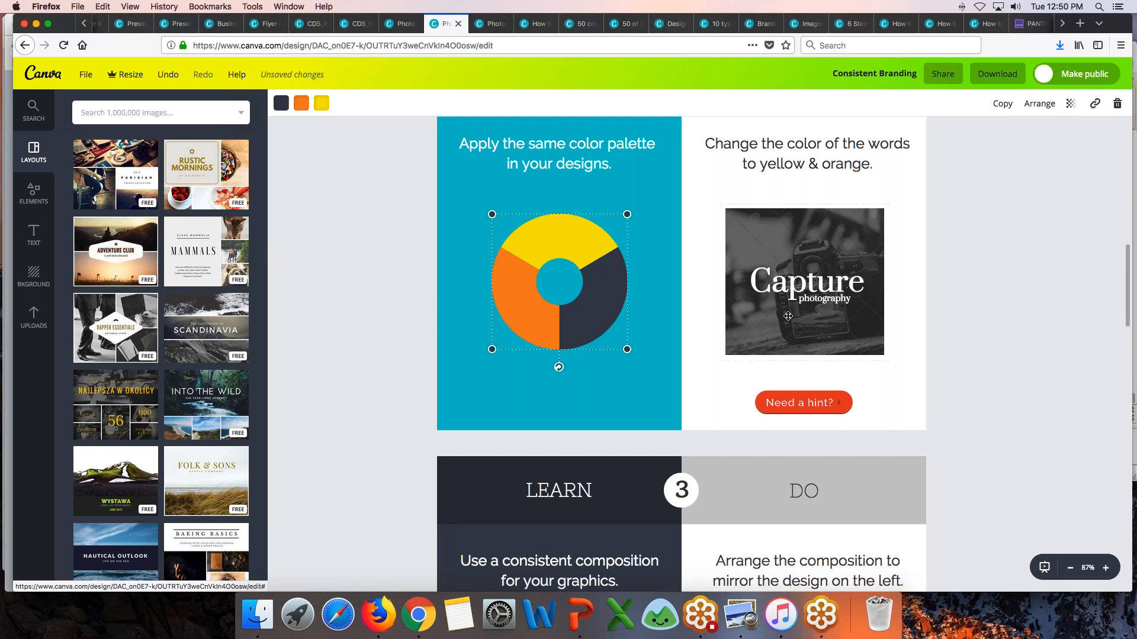
# Try to color the Capture title on the camera photo yellow with the copied code f5e20f.
pyautogui.click(799, 284)
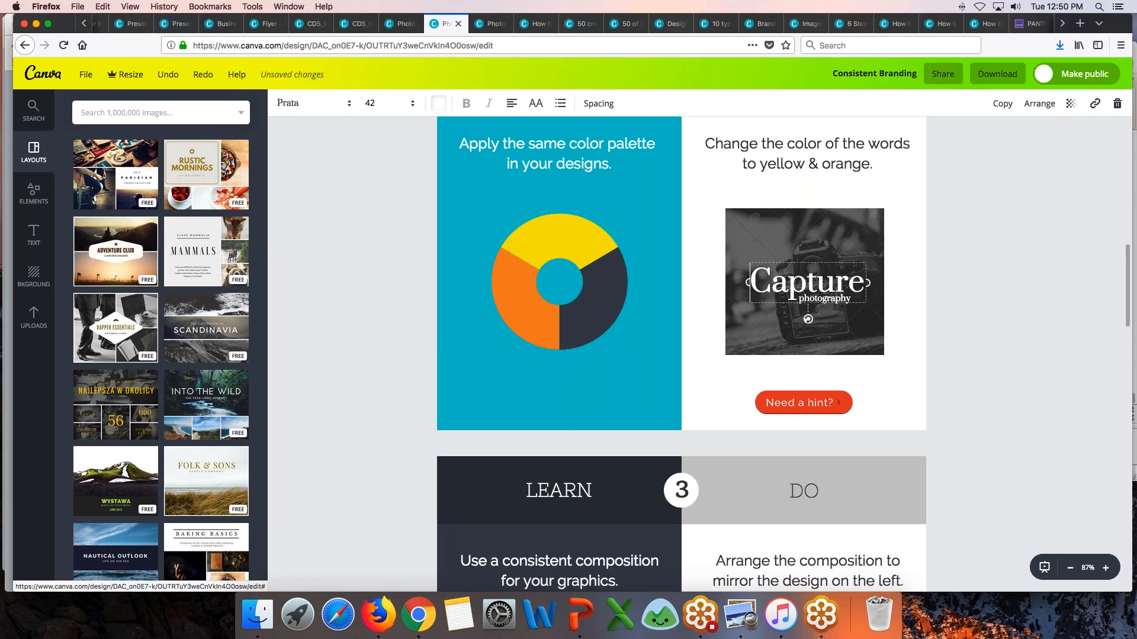
pyautogui.click(439, 103)
pyautogui.click(448, 159)
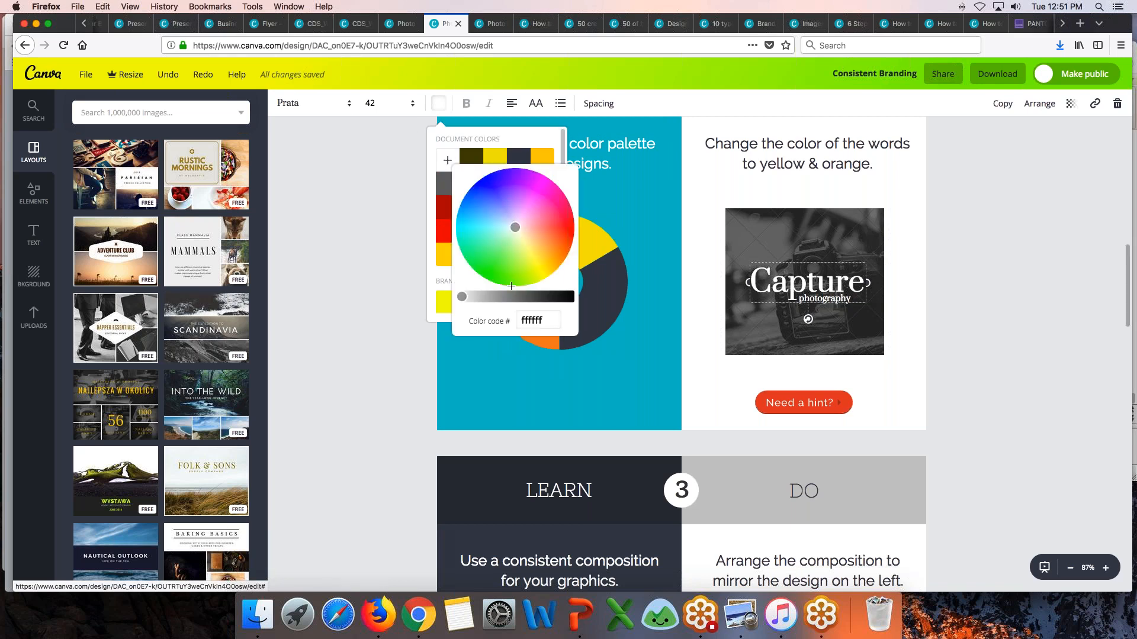
pyautogui.click(536, 320)
pyautogui.press('super+v')
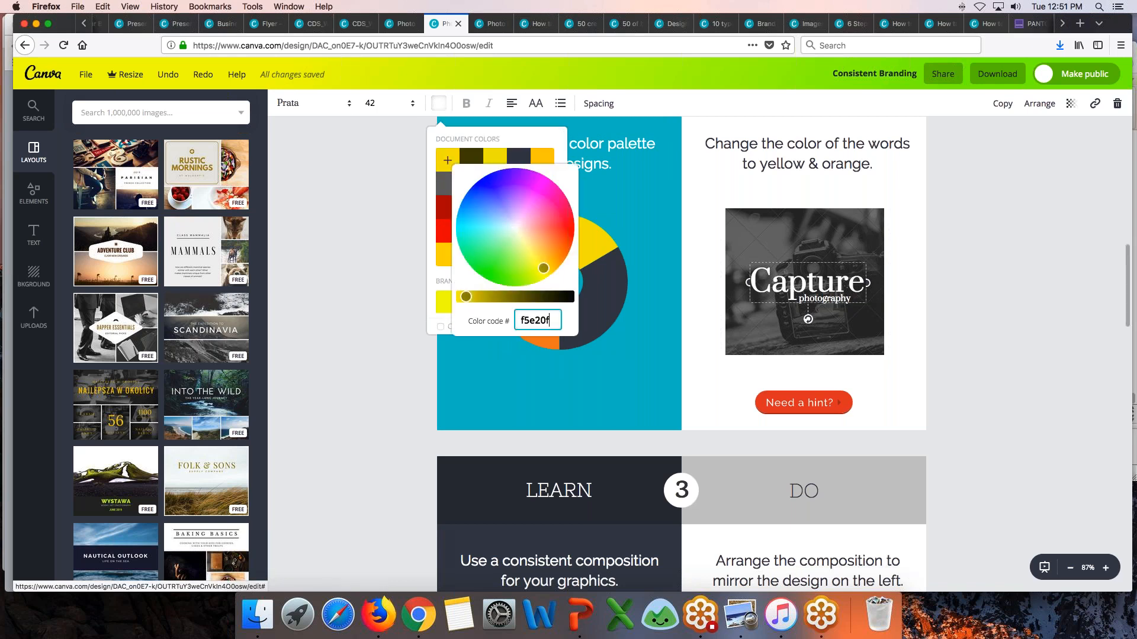
pyautogui.press('Return')
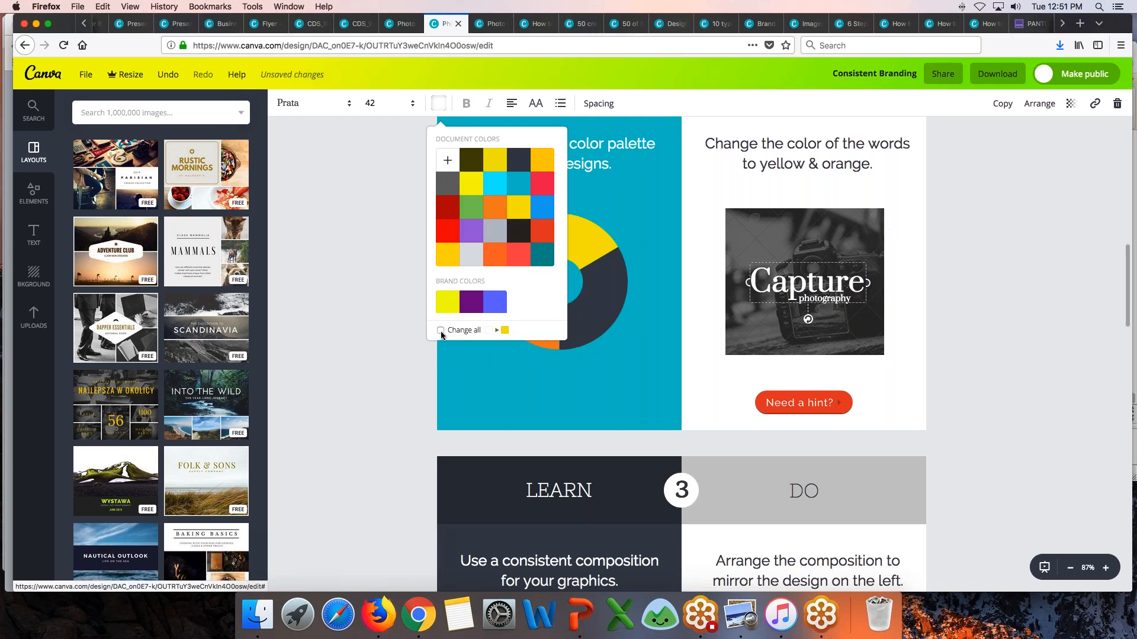
# Try again to apply yellow f5e20f to the Capture title, toggling the Change all option and re-entering the color code.
pyautogui.click(440, 331)
pyautogui.click(441, 333)
pyautogui.doubleClick(808, 286)
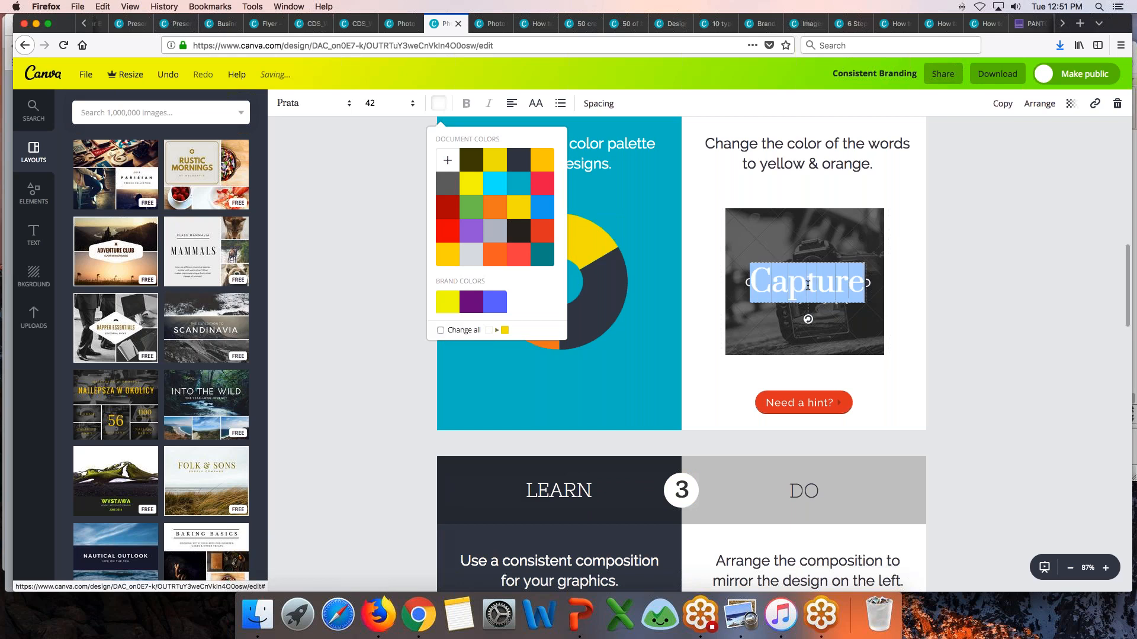
pyautogui.click(808, 285)
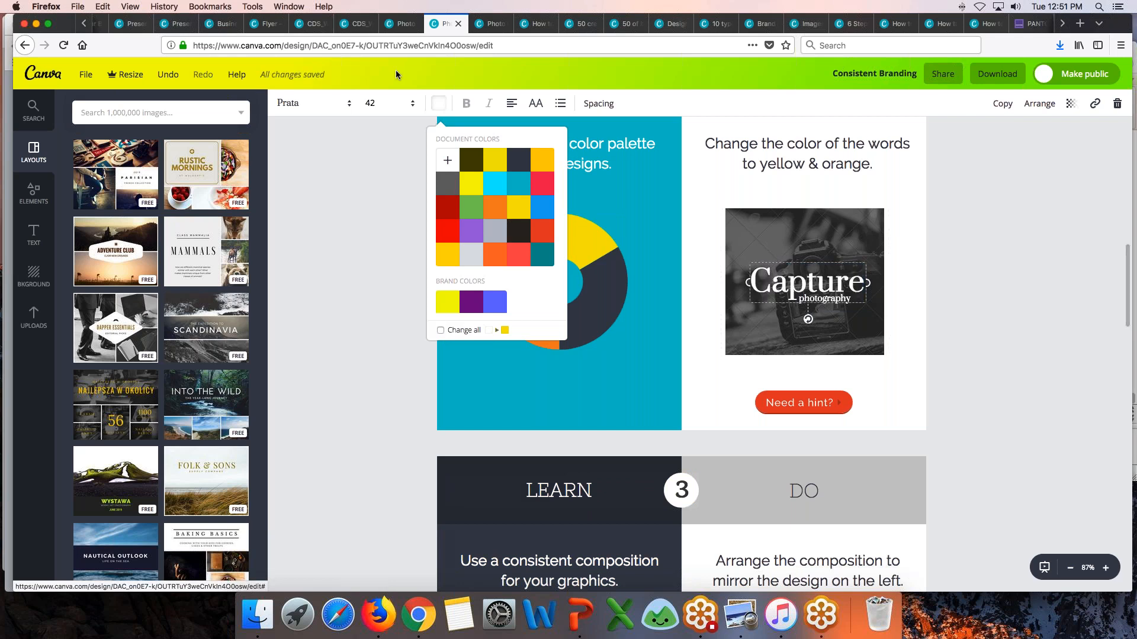
pyautogui.click(443, 168)
pyautogui.moveTo(554, 320); pyautogui.dragTo(465, 316)
pyautogui.press('super+c')
pyautogui.press('Return')
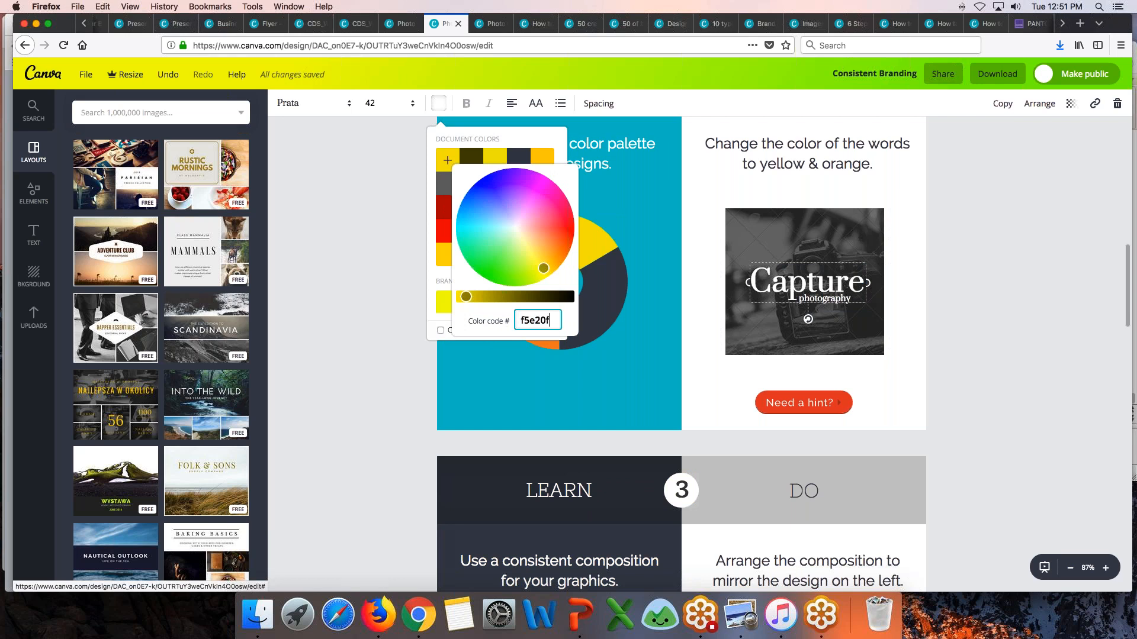
pyautogui.click(435, 385)
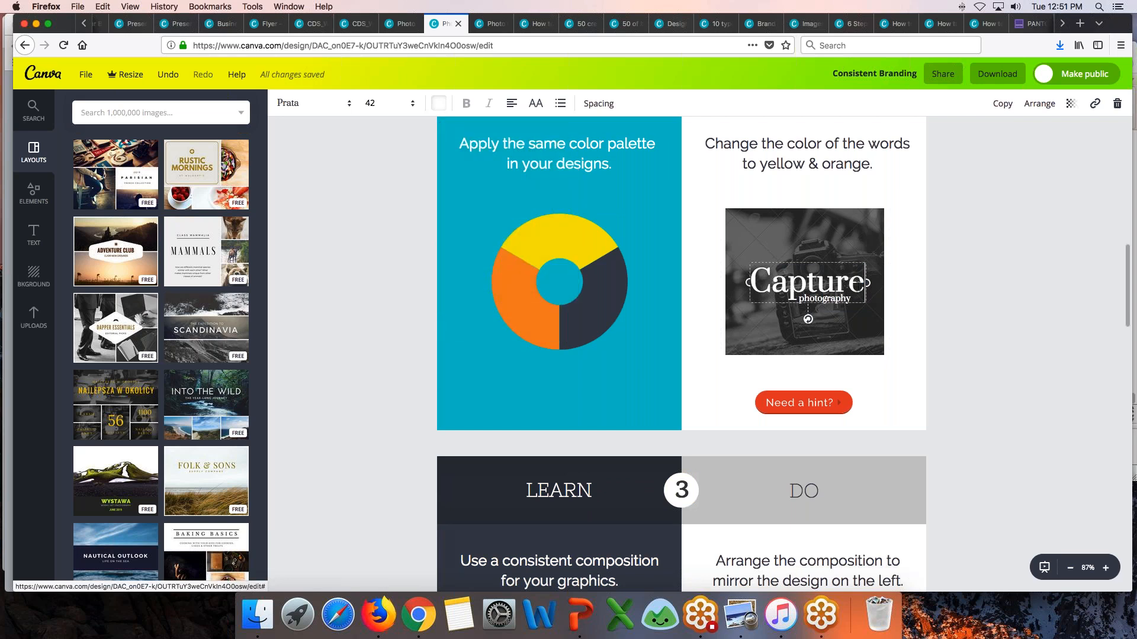
pyautogui.click(912, 311)
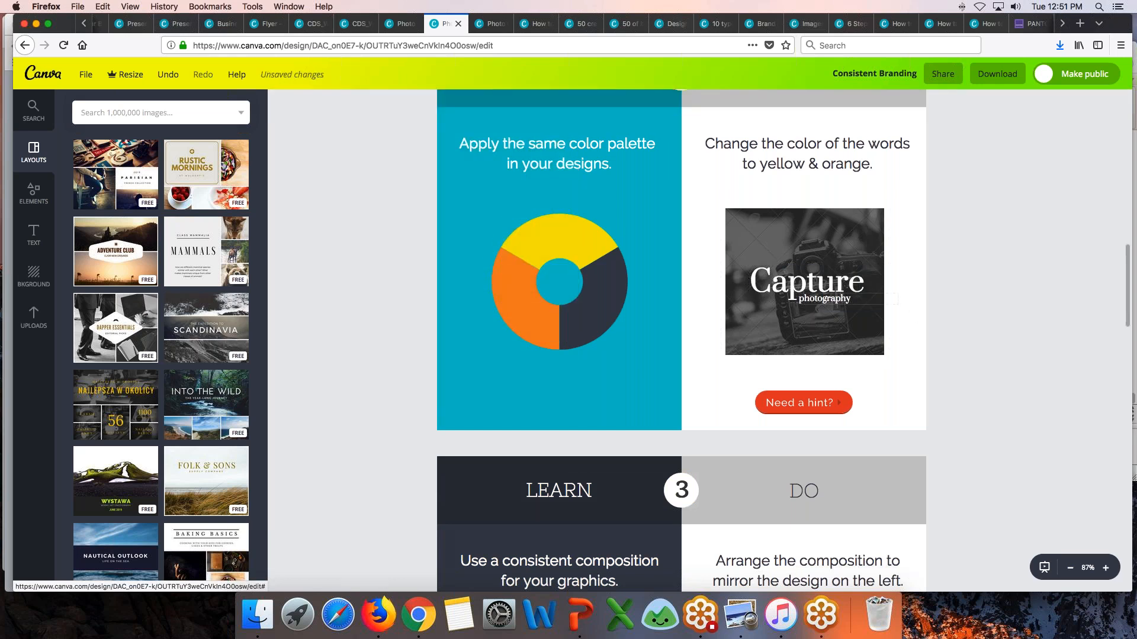
# Select the whole word Capture on the camera photo and open its text color choices.
pyautogui.click(766, 282)
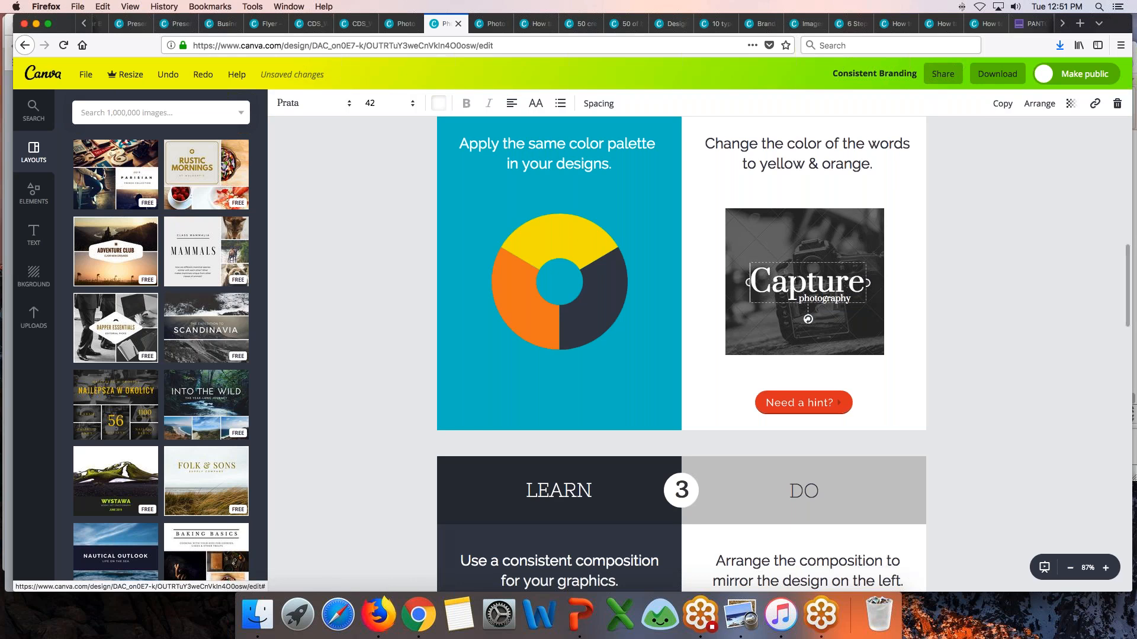
pyautogui.doubleClick(812, 281)
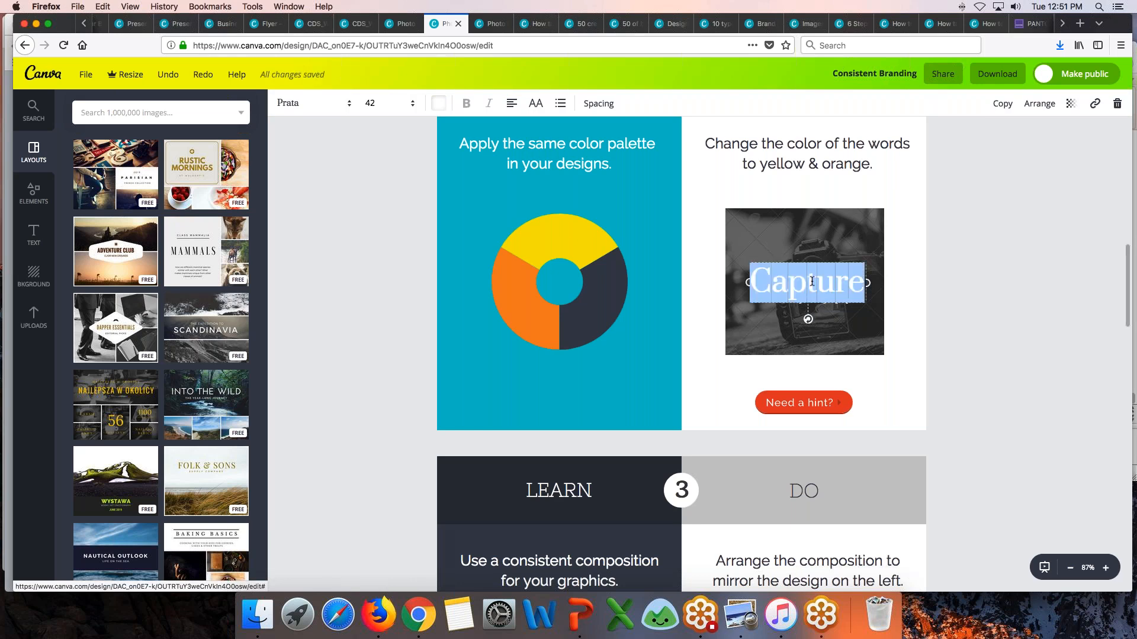
pyautogui.click(439, 103)
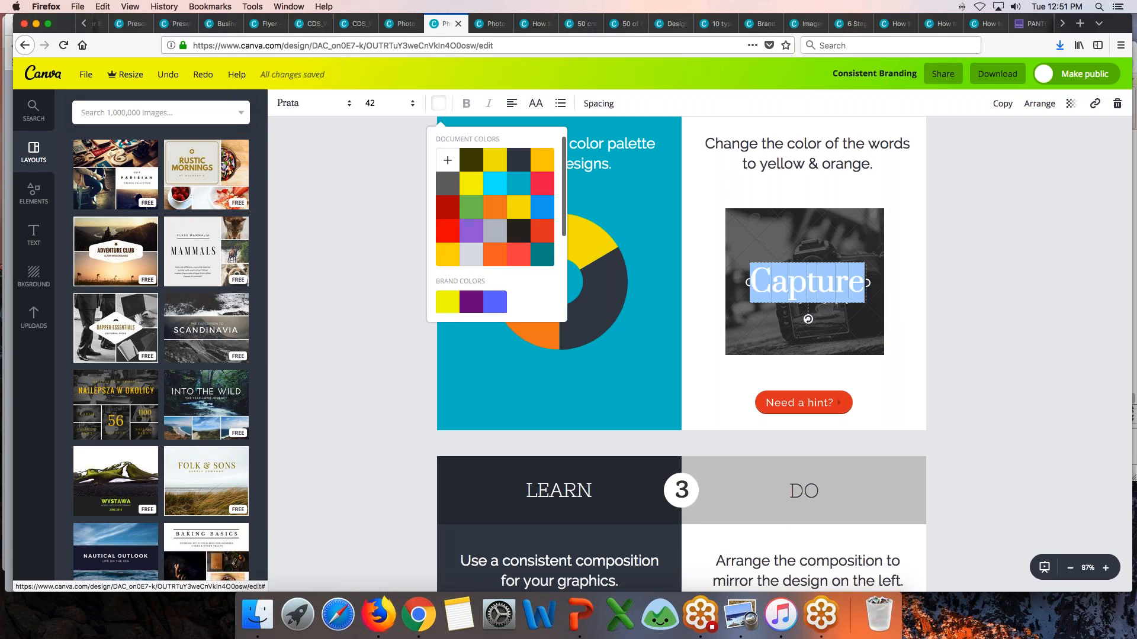
# Enter f5e20f as a custom text color code for the word "Capture" in the color palette exercise.
pyautogui.click(448, 160)
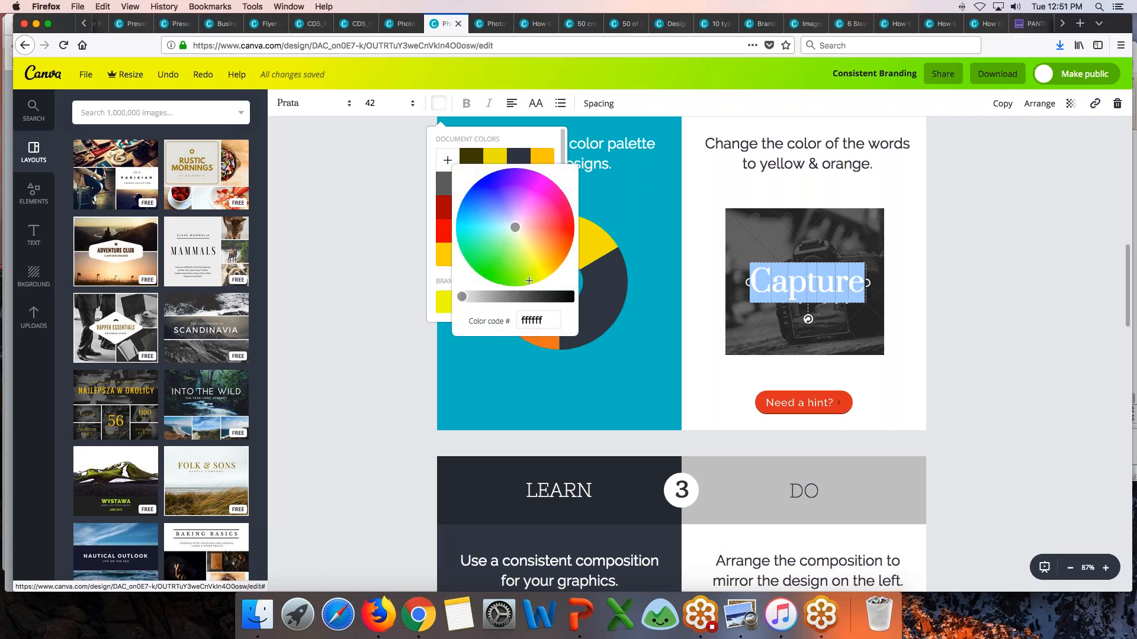
pyautogui.click(553, 321)
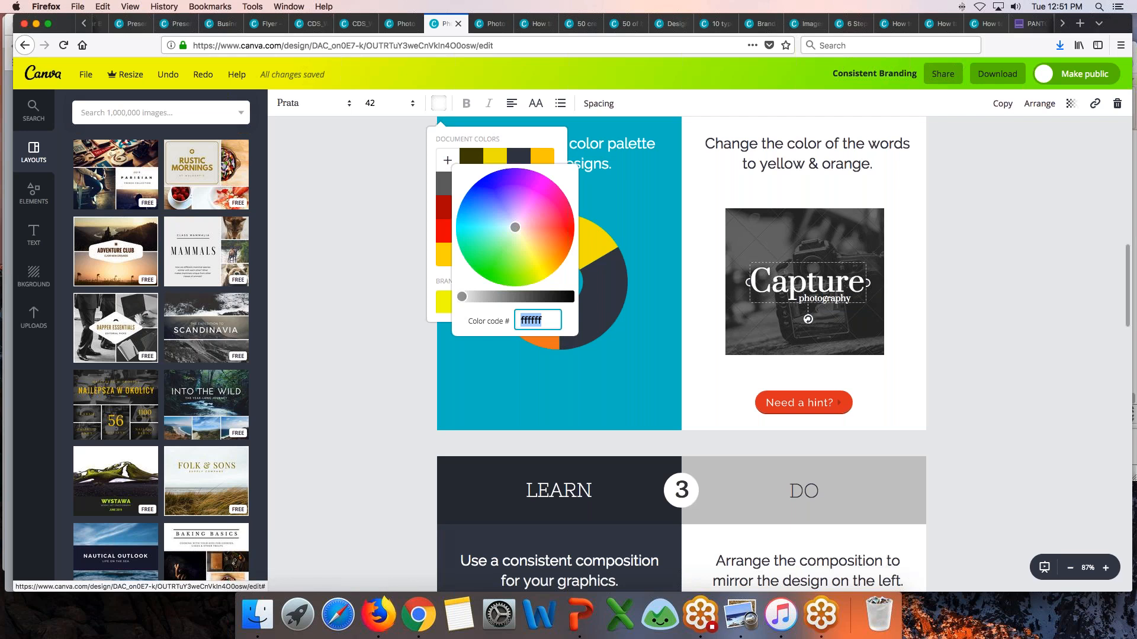
pyautogui.press('Return')
pyautogui.doubleClick(798, 282)
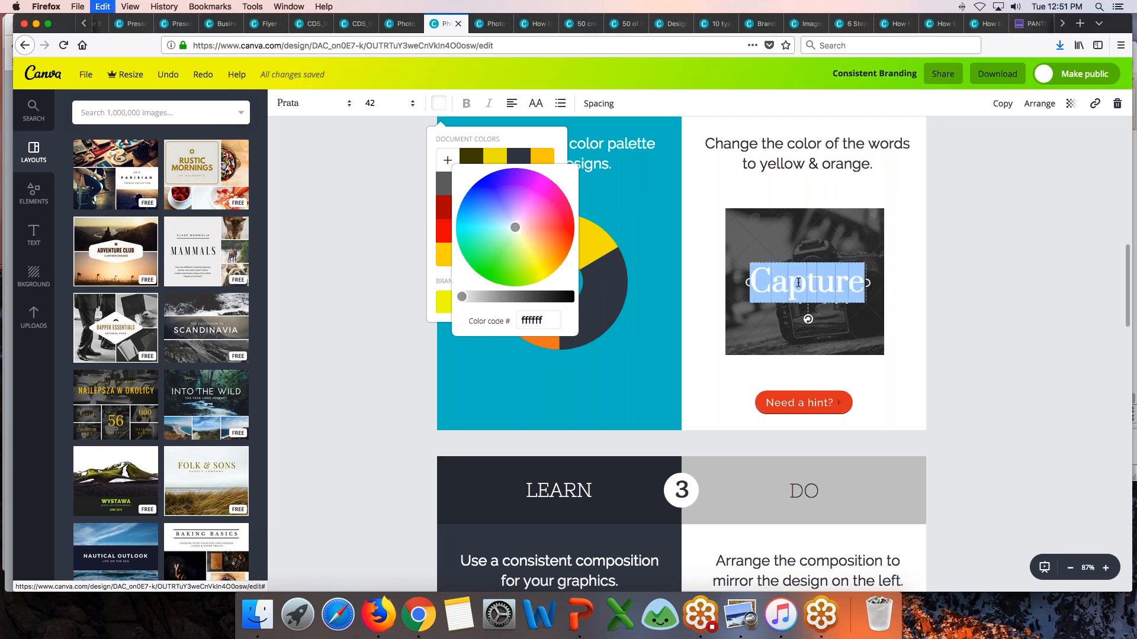
pyautogui.click(540, 318)
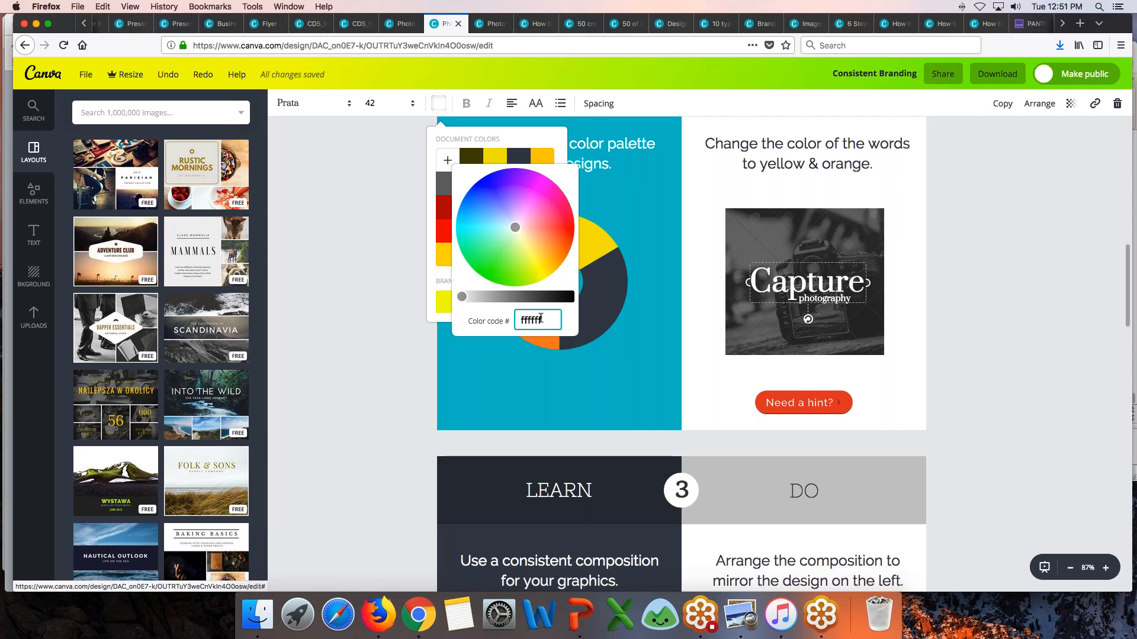
pyautogui.press('super+a')
pyautogui.press('super+v')
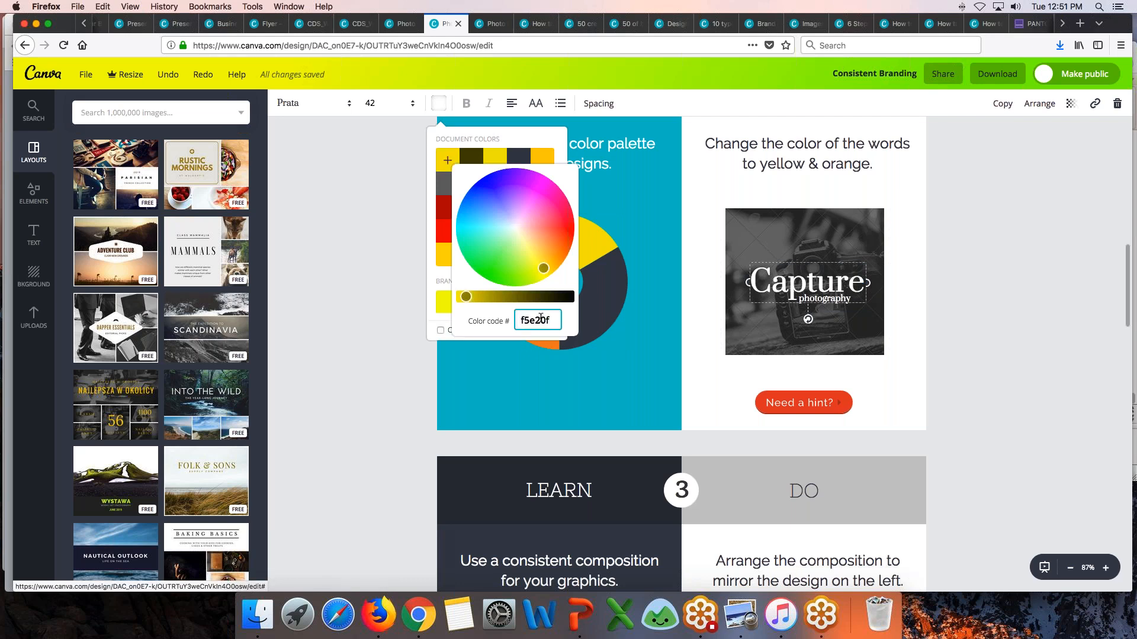
# Apply the custom yellow to the word "Capture" and paste the copied color code again.
pyautogui.doubleClick(764, 283)
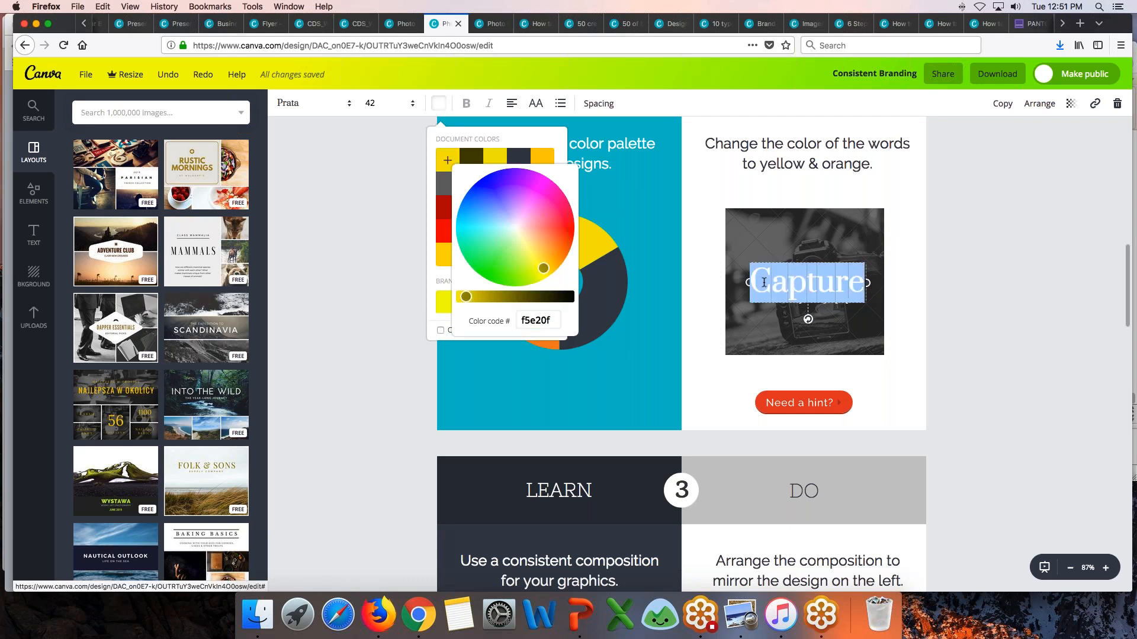
pyautogui.click(466, 296)
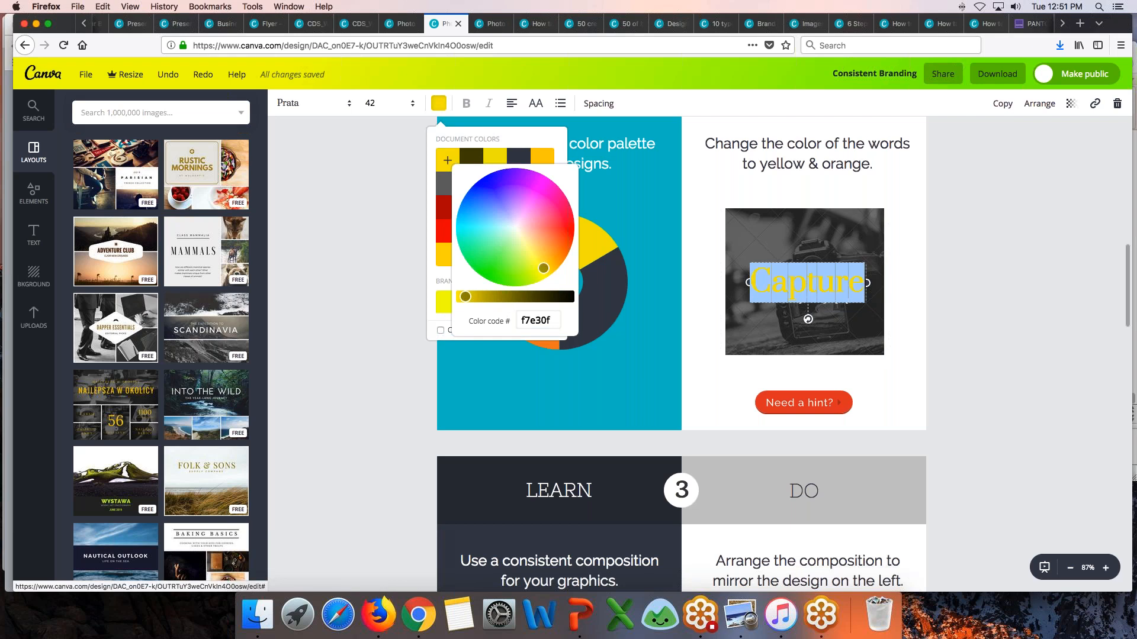
pyautogui.moveTo(558, 319); pyautogui.dragTo(508, 318)
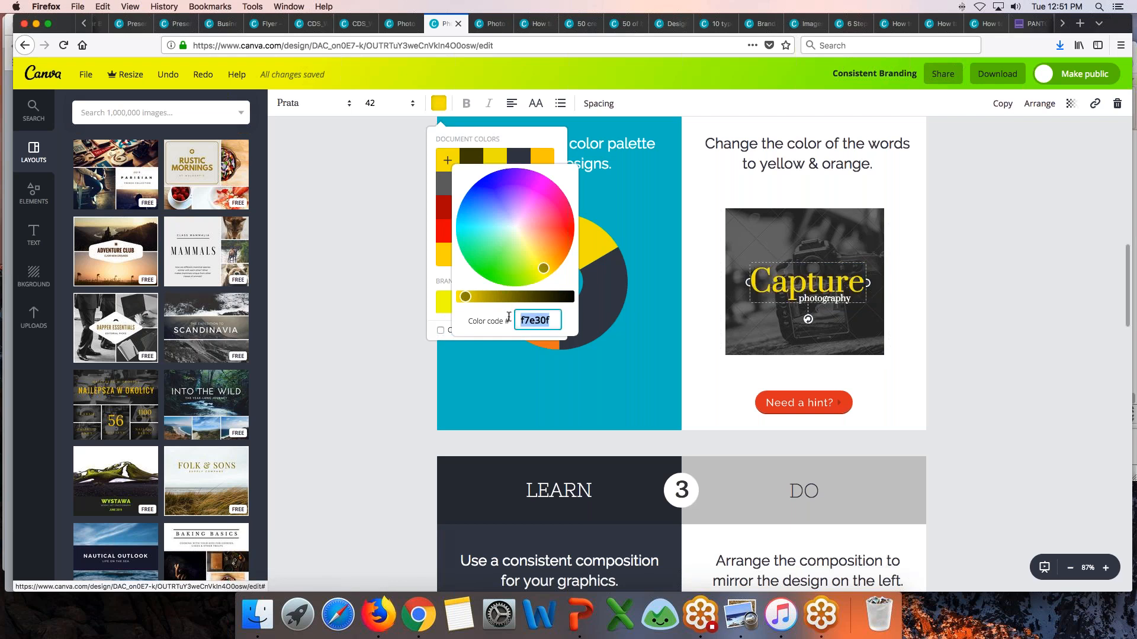
pyautogui.press('super+v')
pyautogui.click(399, 344)
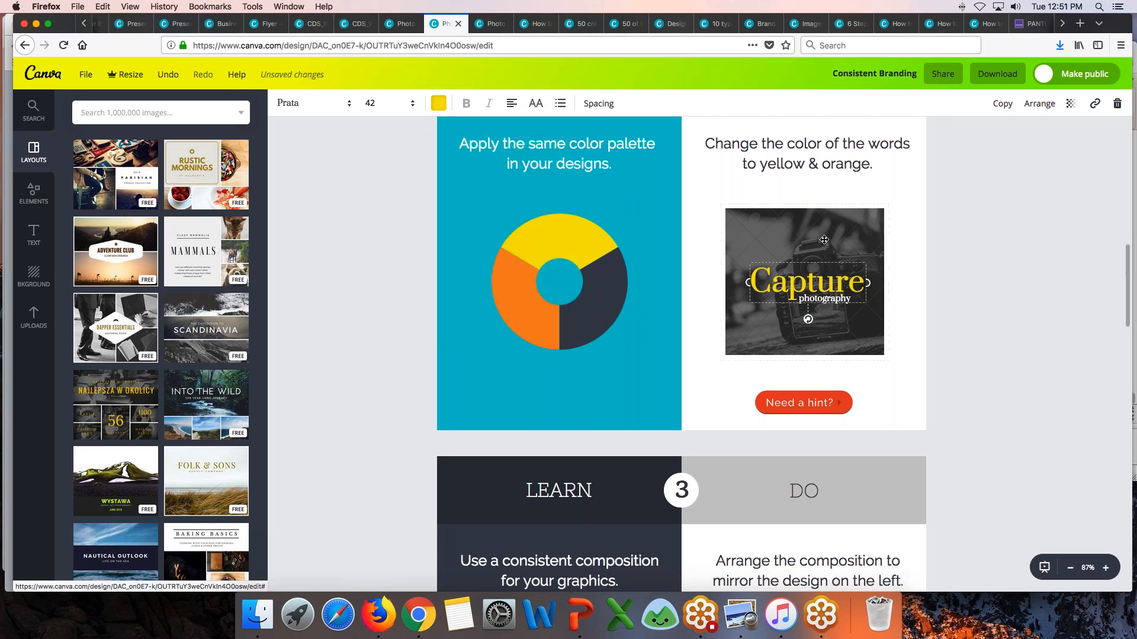
pyautogui.click(386, 339)
# Check the color wheel's orange swatch and try to apply the same orange to the word "photography".
pyautogui.click(520, 315)
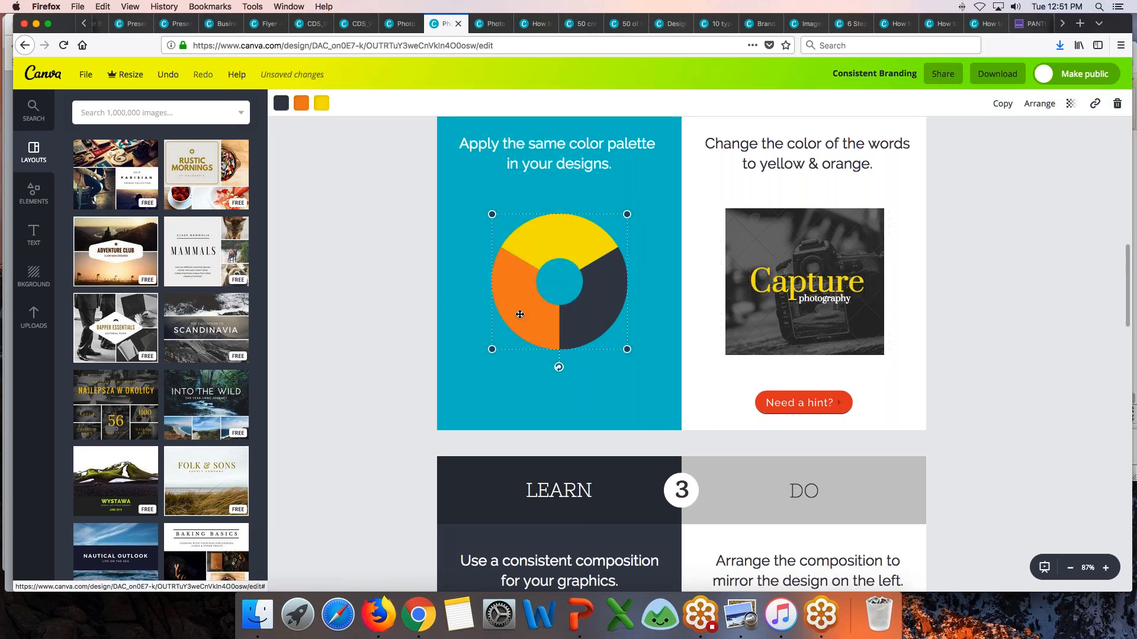
pyautogui.click(302, 104)
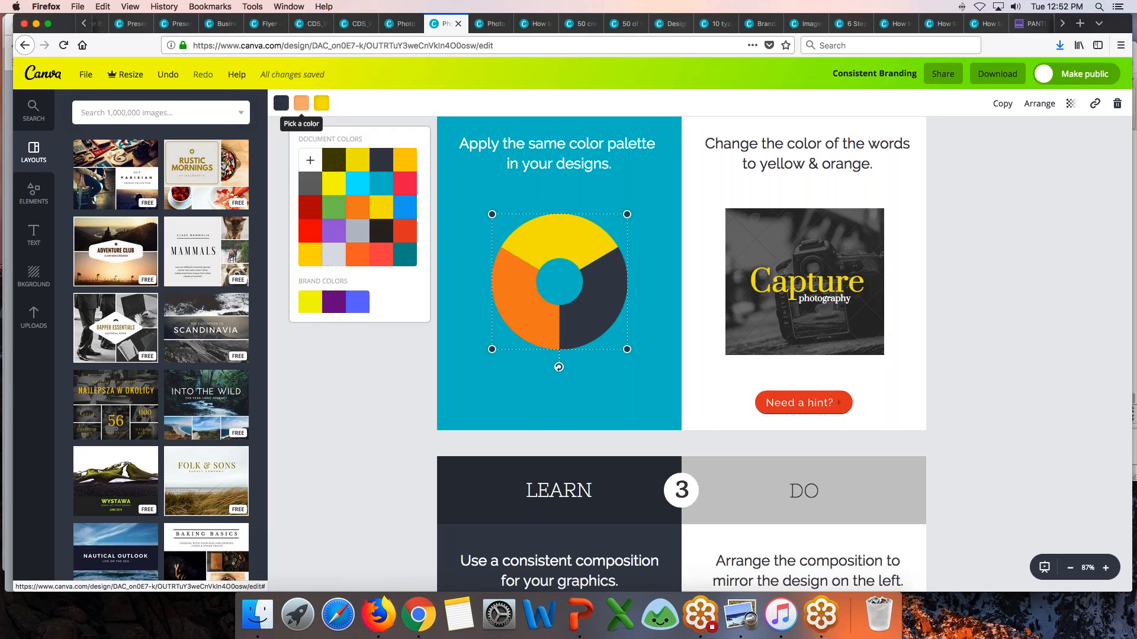
pyautogui.click(836, 296)
pyautogui.press('super+z')
pyautogui.click(439, 103)
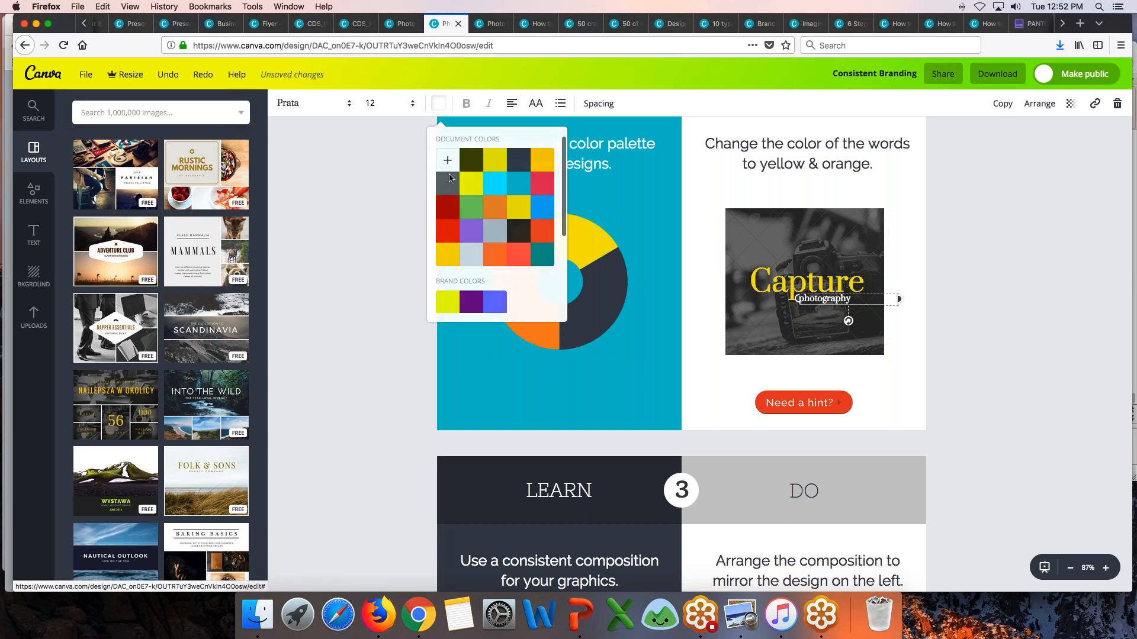
pyautogui.click(498, 206)
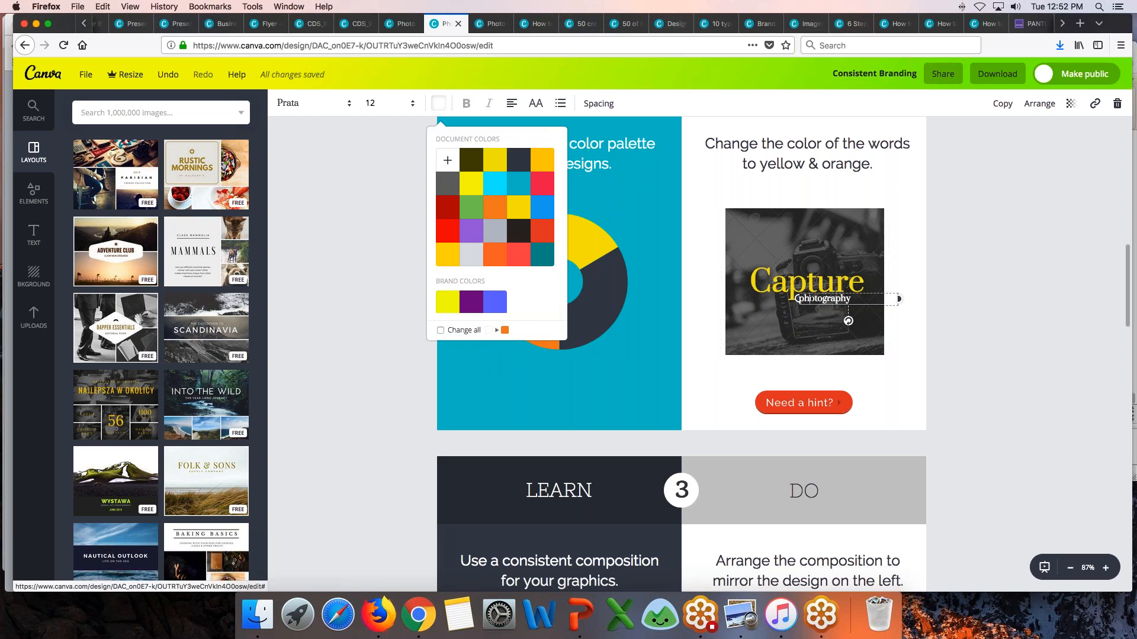
pyautogui.doubleClick(806, 299)
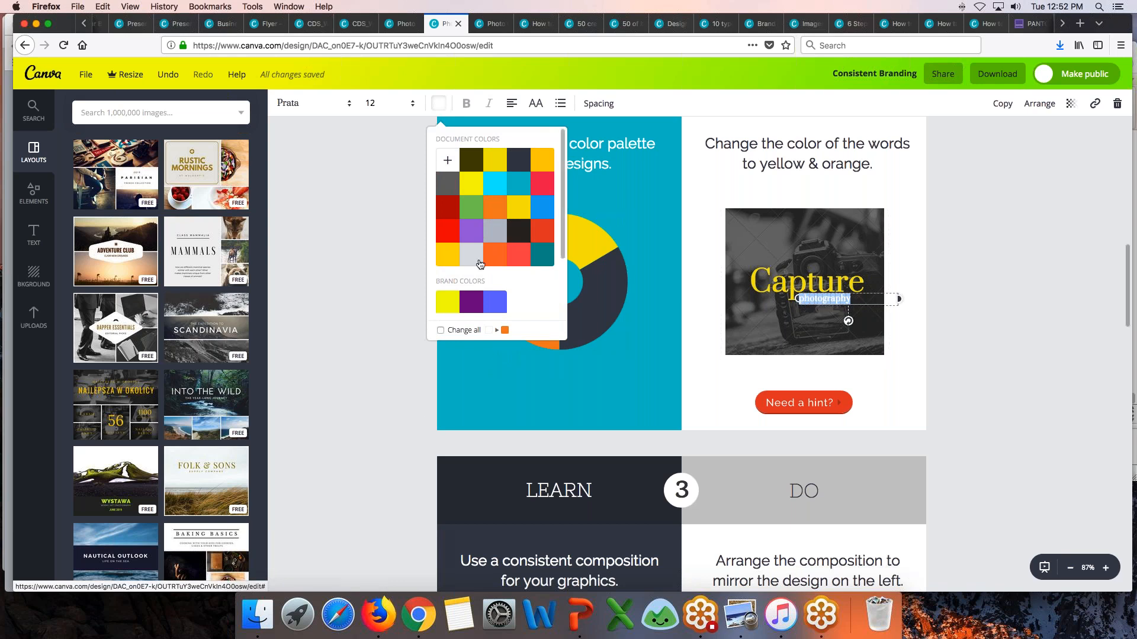
pyautogui.click(418, 408)
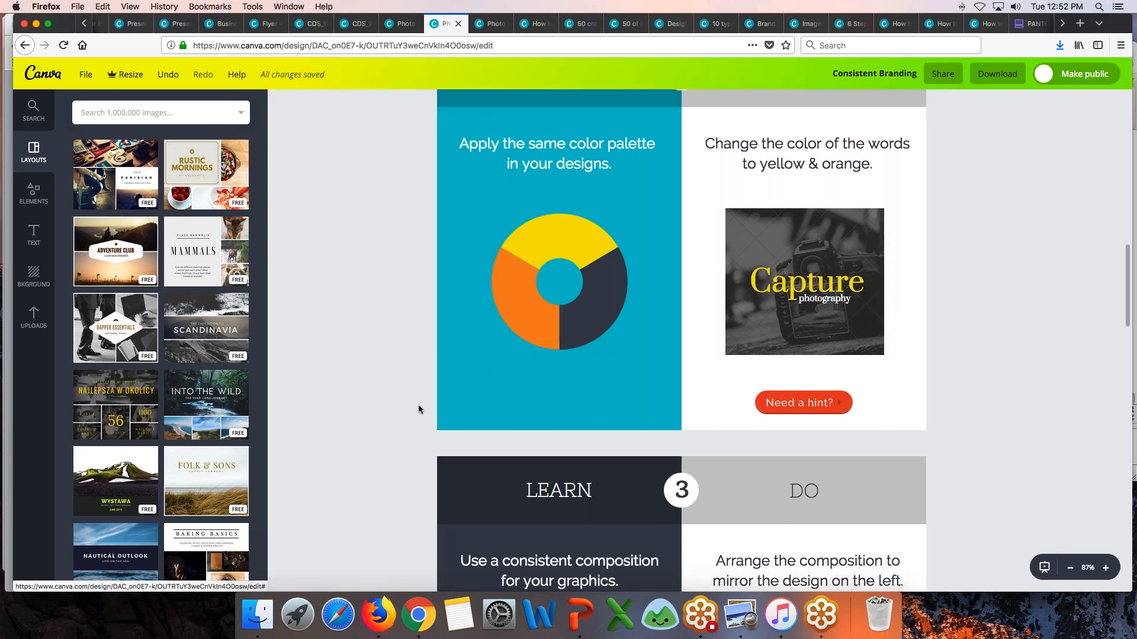
# Recolor the word "photography" under "Capture" with the orange from the document colors.
pyautogui.doubleClick(822, 299)
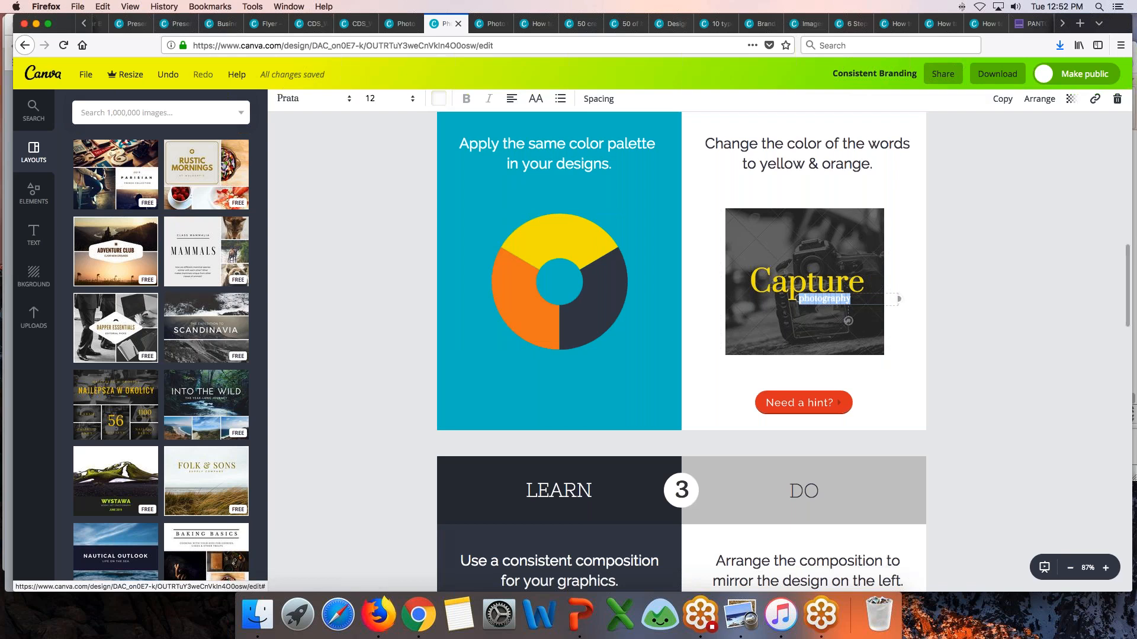
pyautogui.click(439, 104)
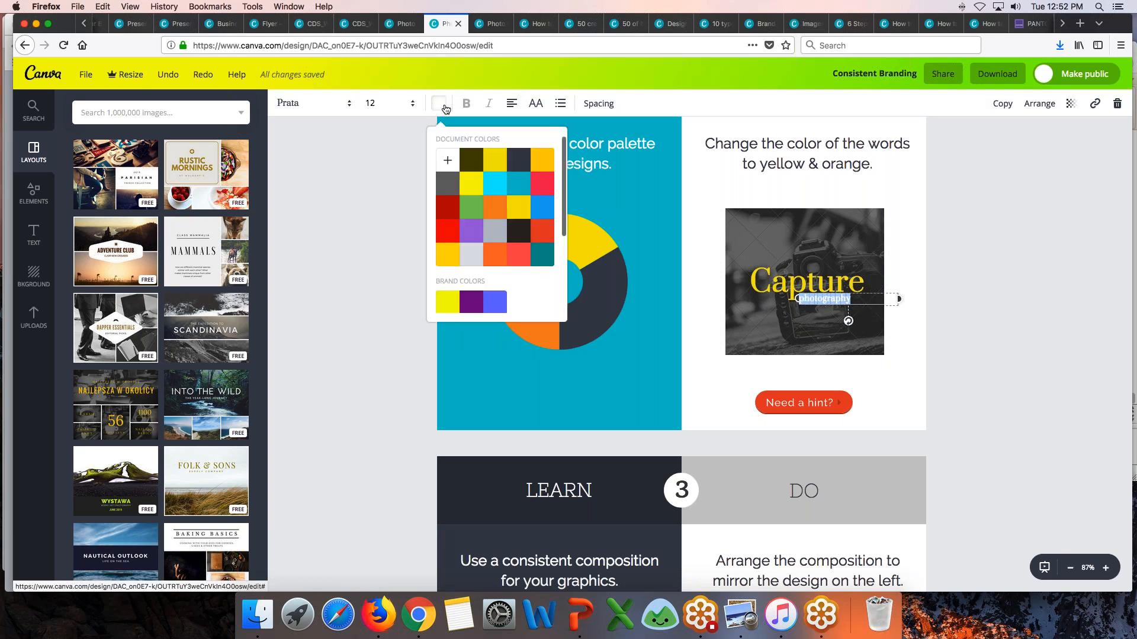
pyautogui.click(493, 217)
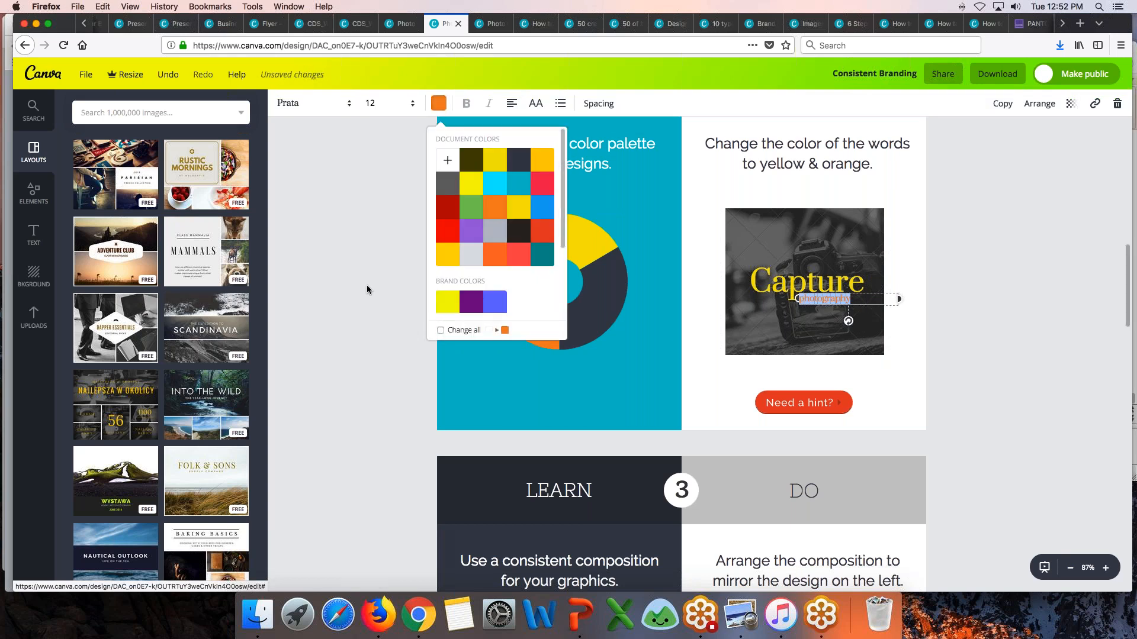
pyautogui.click(368, 303)
pyautogui.click(369, 307)
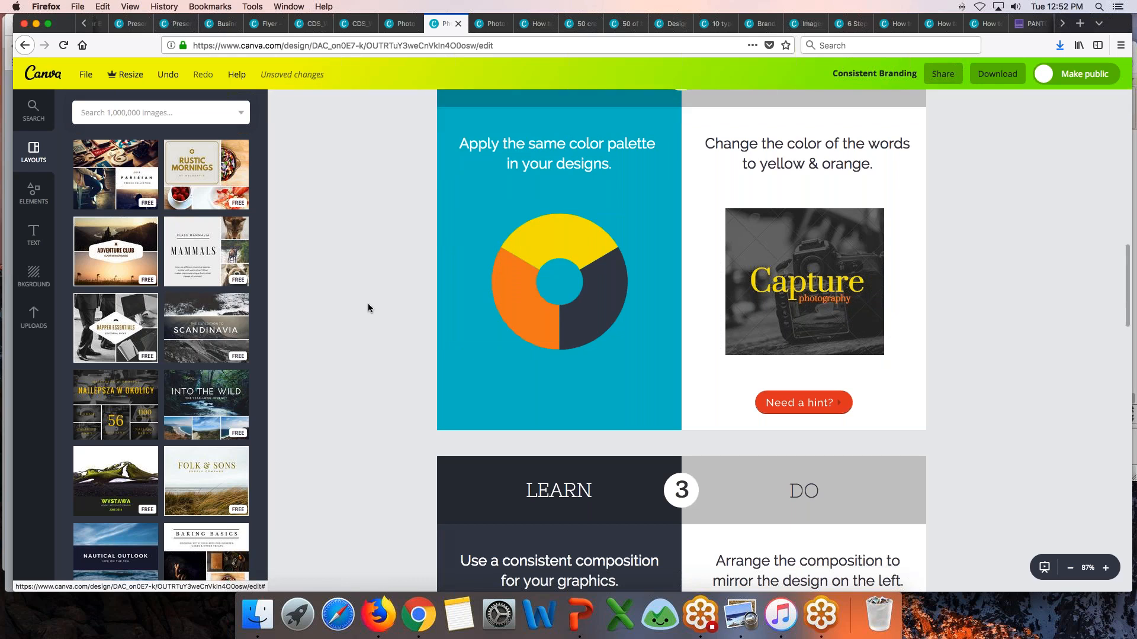
# Arrange LAUNCH and DAY in exercise 3 like the sample's heading and subheading, with DAY below LAUNCH, aligned near the purple square's left side.
pyautogui.scroll(-3, 368, 305)
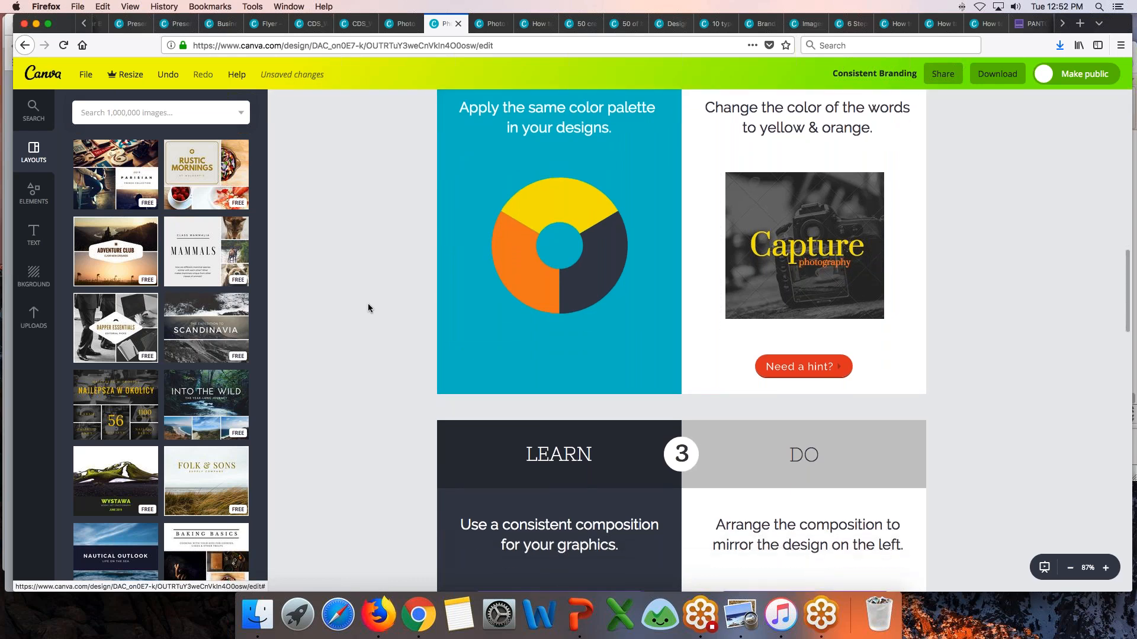
pyautogui.scroll(-5, 367, 306)
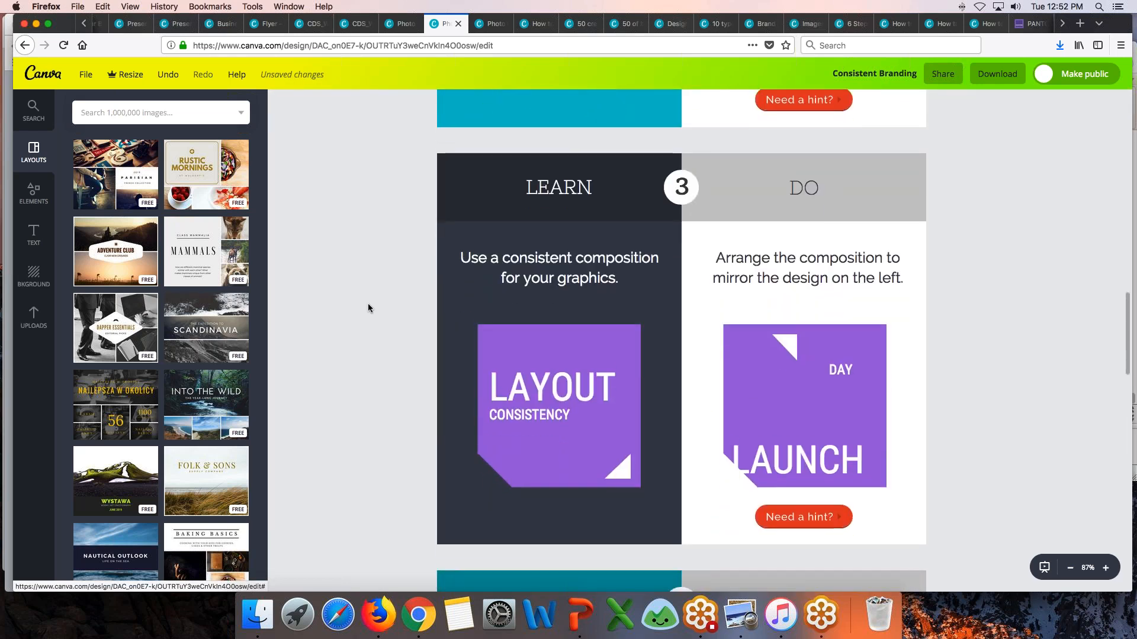
pyautogui.scroll(-1, 368, 308)
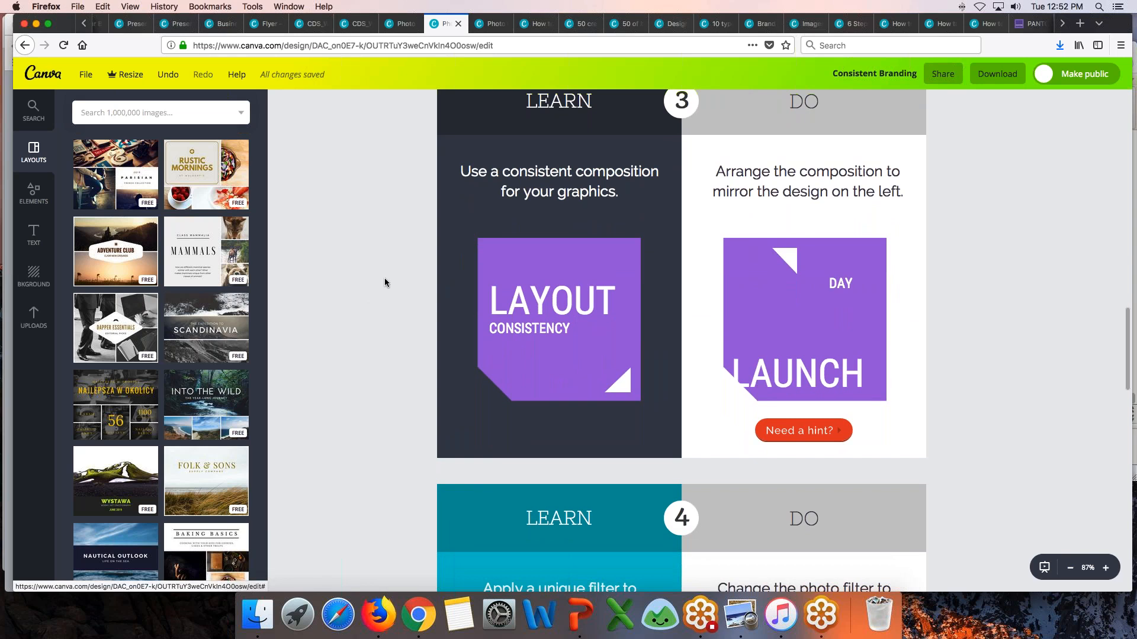
pyautogui.moveTo(797, 372); pyautogui.dragTo(819, 339)
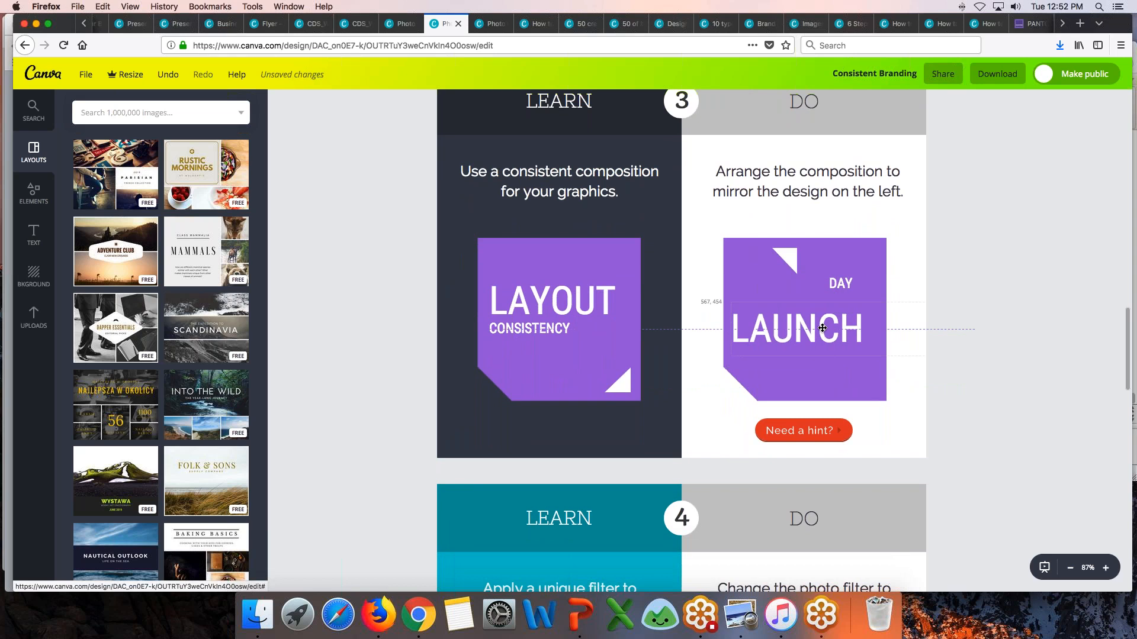
pyautogui.moveTo(837, 278); pyautogui.dragTo(832, 375)
pyautogui.moveTo(797, 331); pyautogui.dragTo(795, 304)
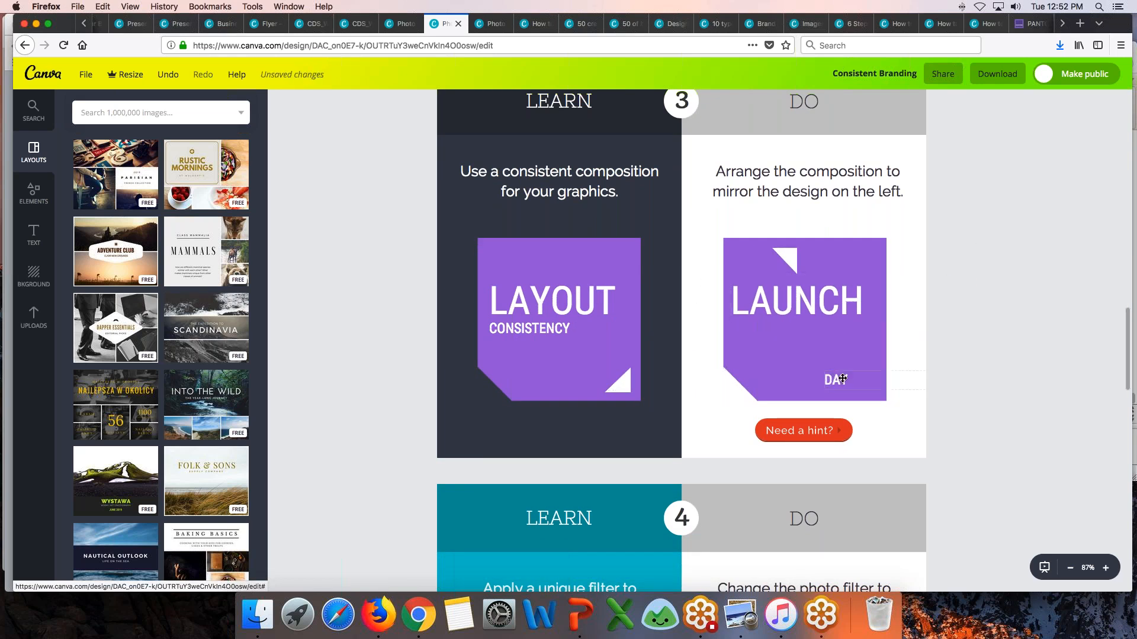
pyautogui.moveTo(842, 377); pyautogui.dragTo(745, 312)
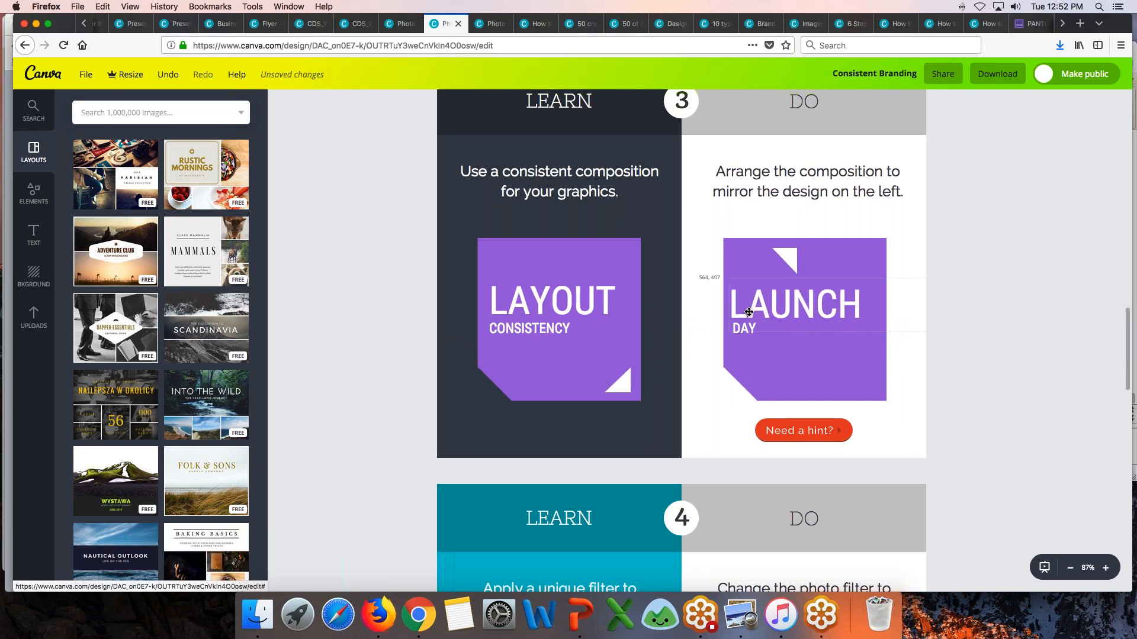
pyautogui.click(804, 365)
# Move the white triangle into the lower-right corner of the LAUNCH DAY design's purple square.
pyautogui.click(788, 256)
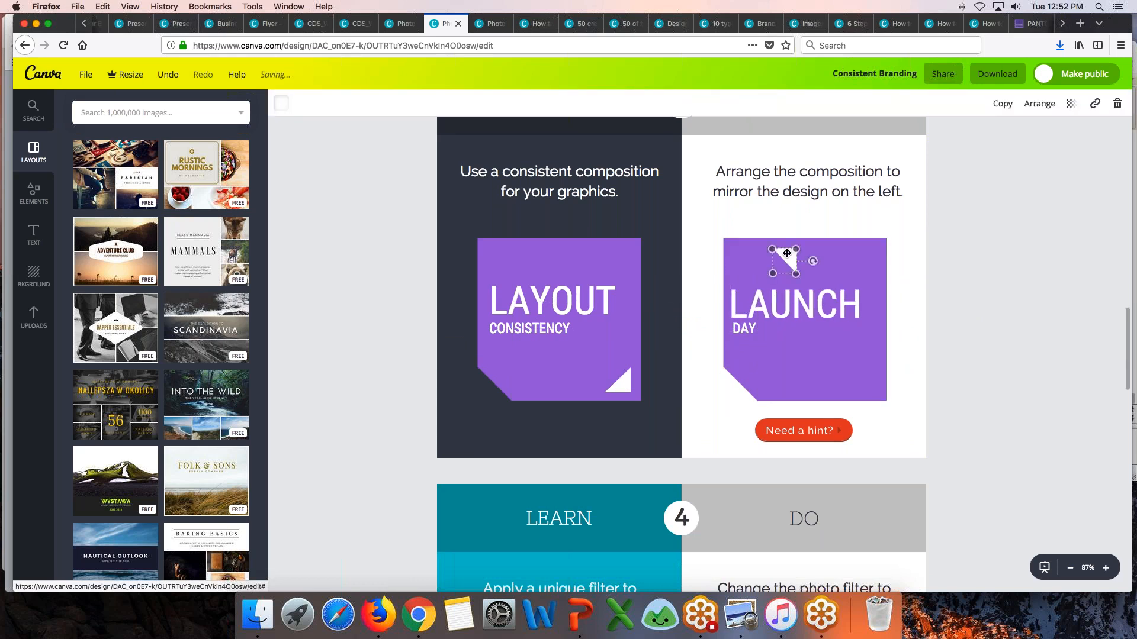
pyautogui.moveTo(790, 259); pyautogui.dragTo(873, 386)
pyautogui.click(890, 392)
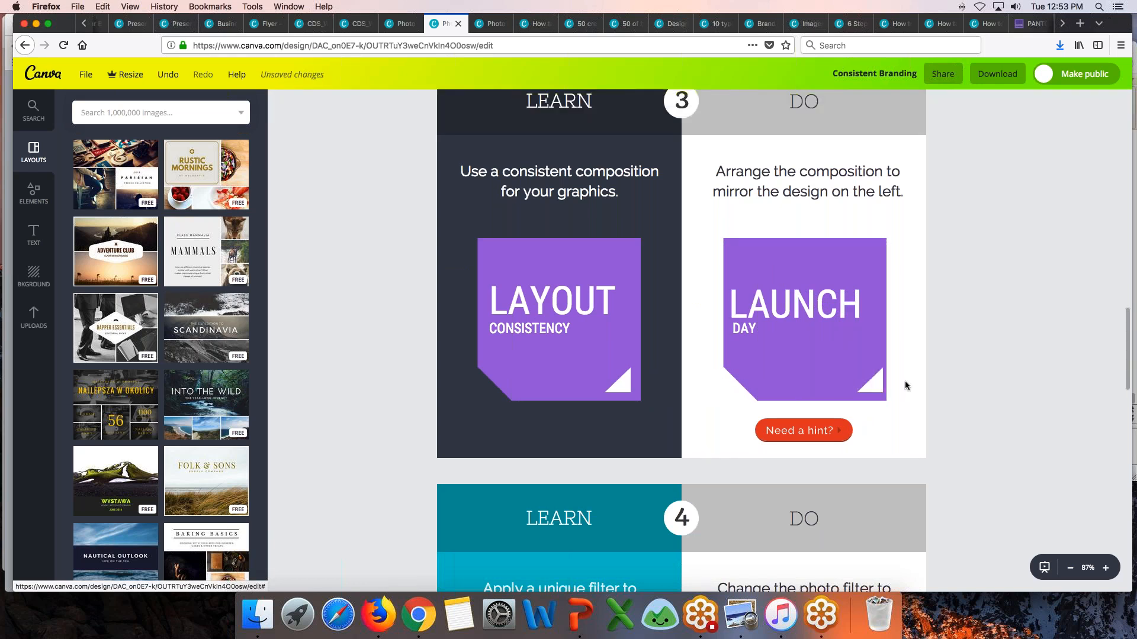
# Nudge the word LAUNCH slightly upward to match the height of LAYOUT in the sample design.
pyautogui.click(737, 303)
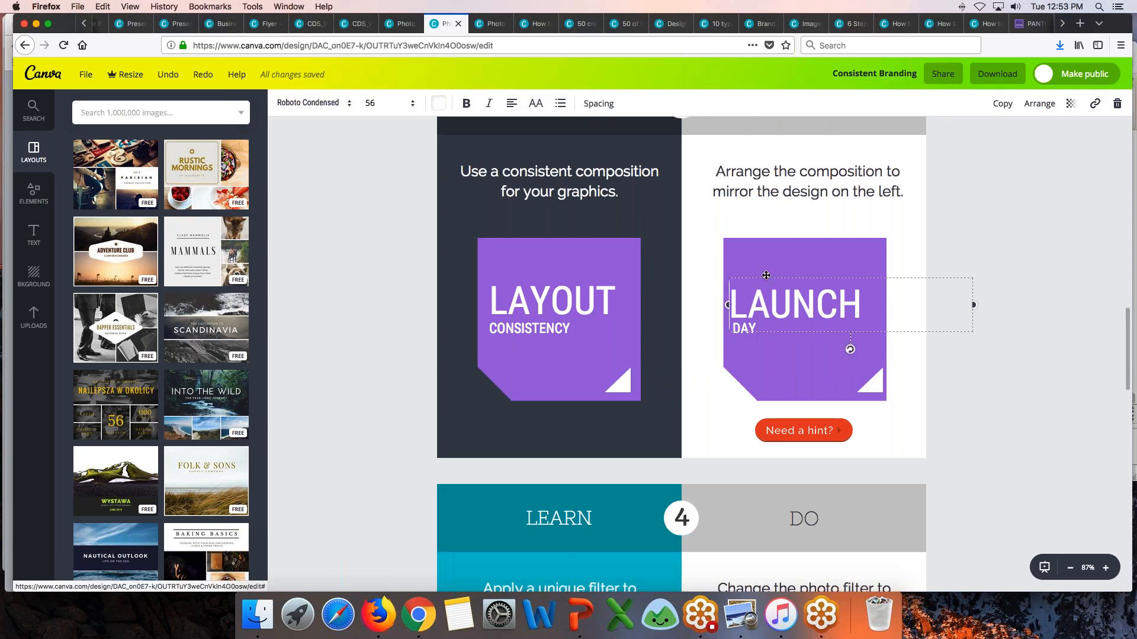
pyautogui.press('Up')
pyautogui.press('Up')
pyautogui.press('Up')
pyautogui.press('Down')
pyautogui.press('Escape')
# Apply the Drama filter to the boat deck photo in exercise 4 and set its Tint to +90.
pyautogui.scroll(-4, 682, 341)
pyautogui.scroll(-4, 682, 341)
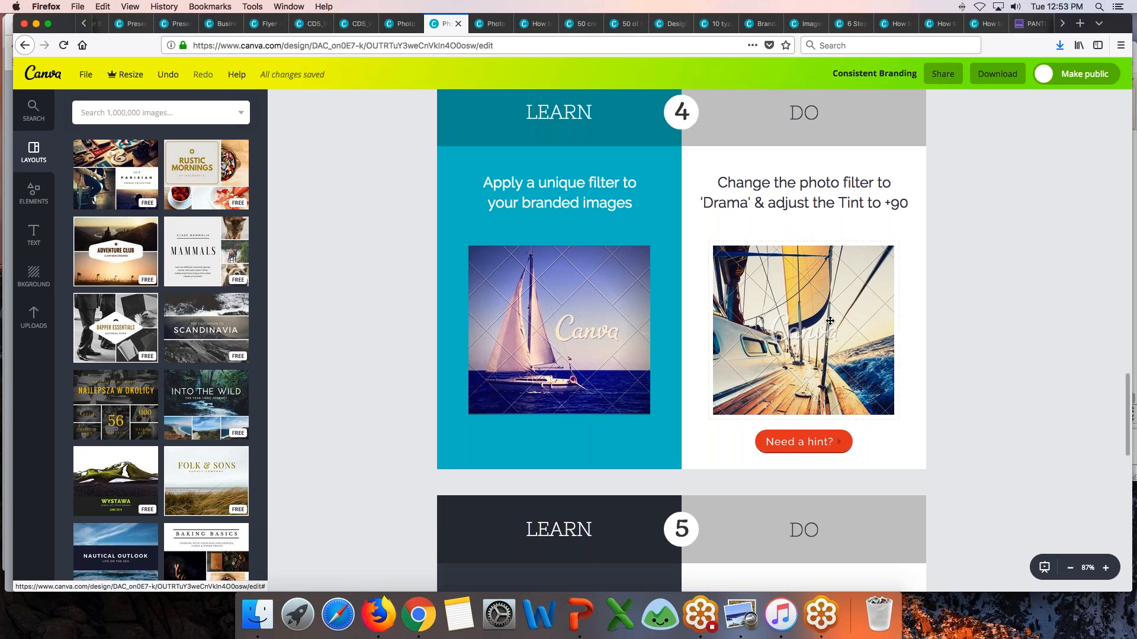
pyautogui.click(820, 289)
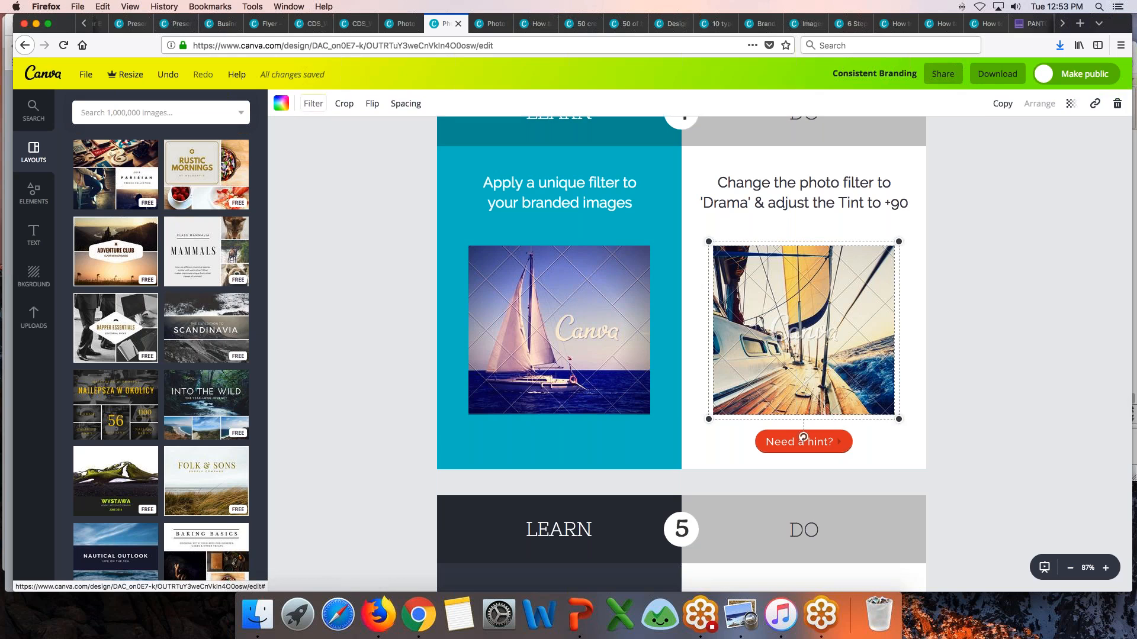
pyautogui.click(314, 104)
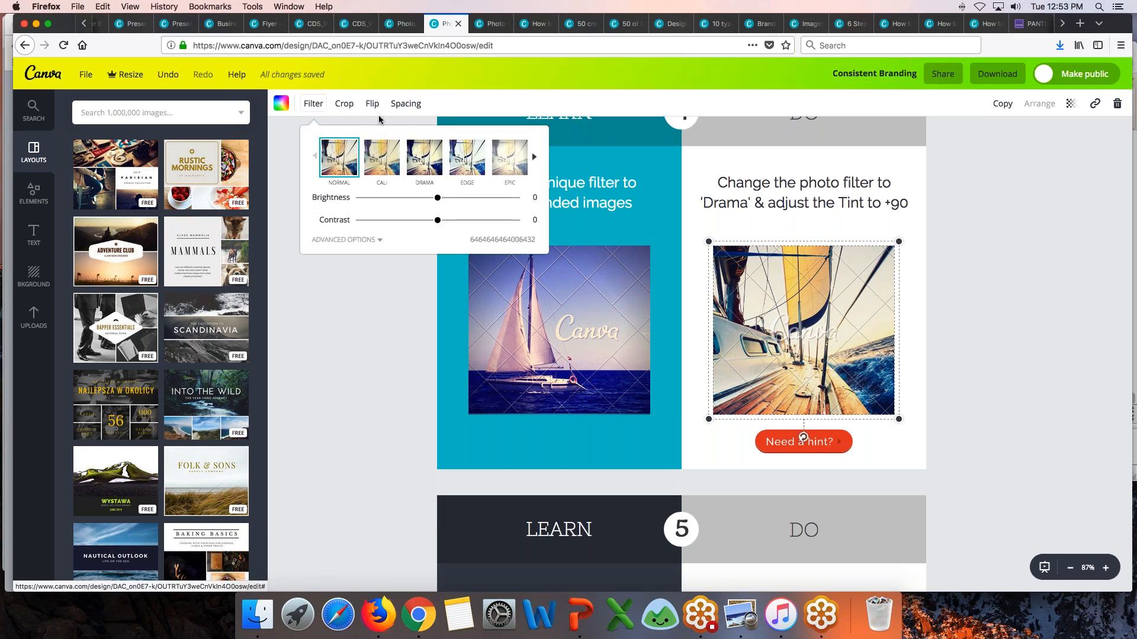
pyautogui.click(425, 165)
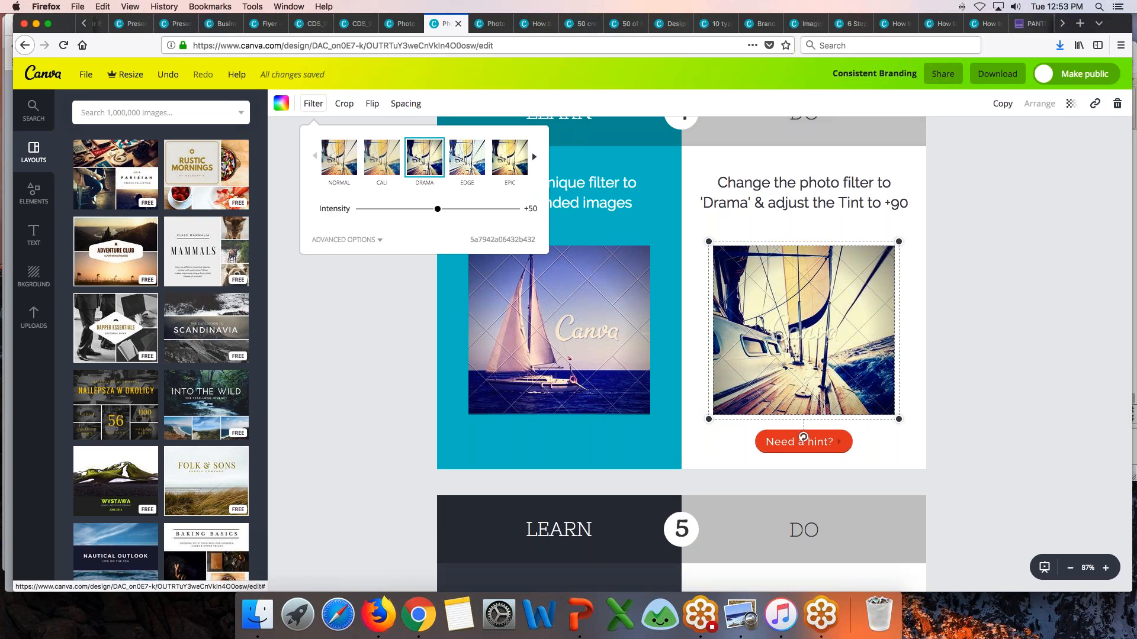
pyautogui.click(346, 239)
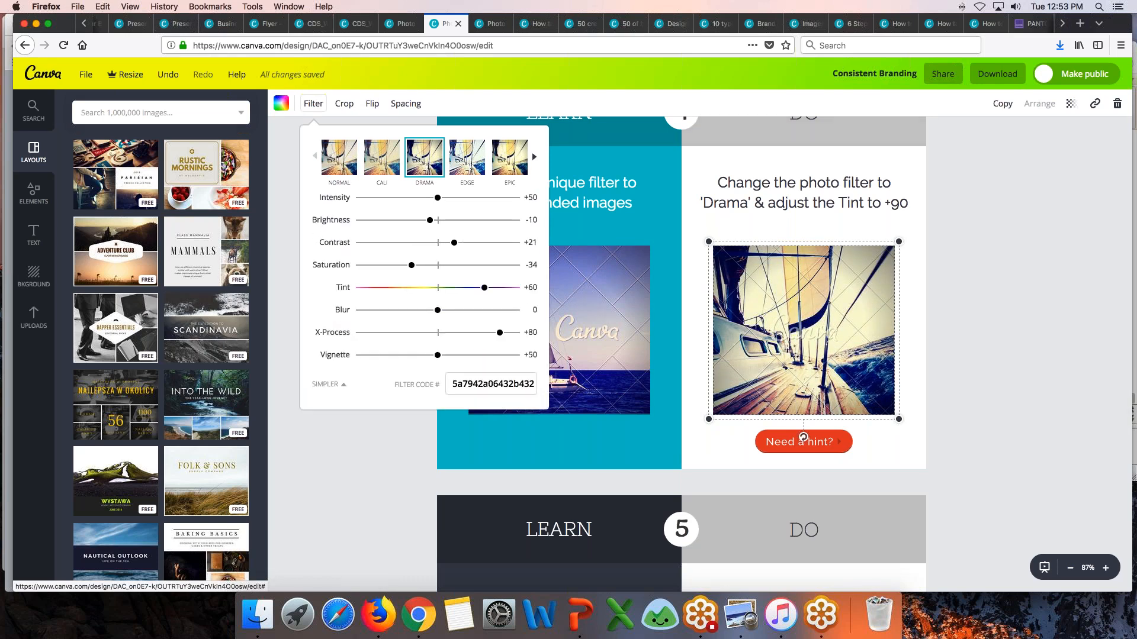
pyautogui.moveTo(484, 288); pyautogui.dragTo(507, 293)
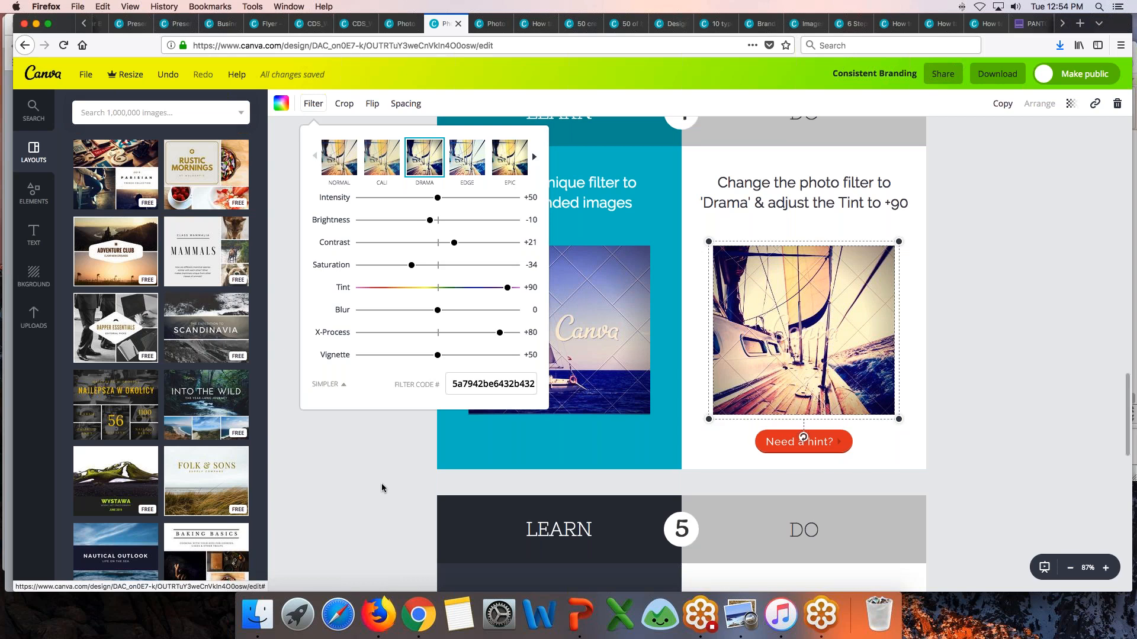
pyautogui.scroll(-10, 382, 487)
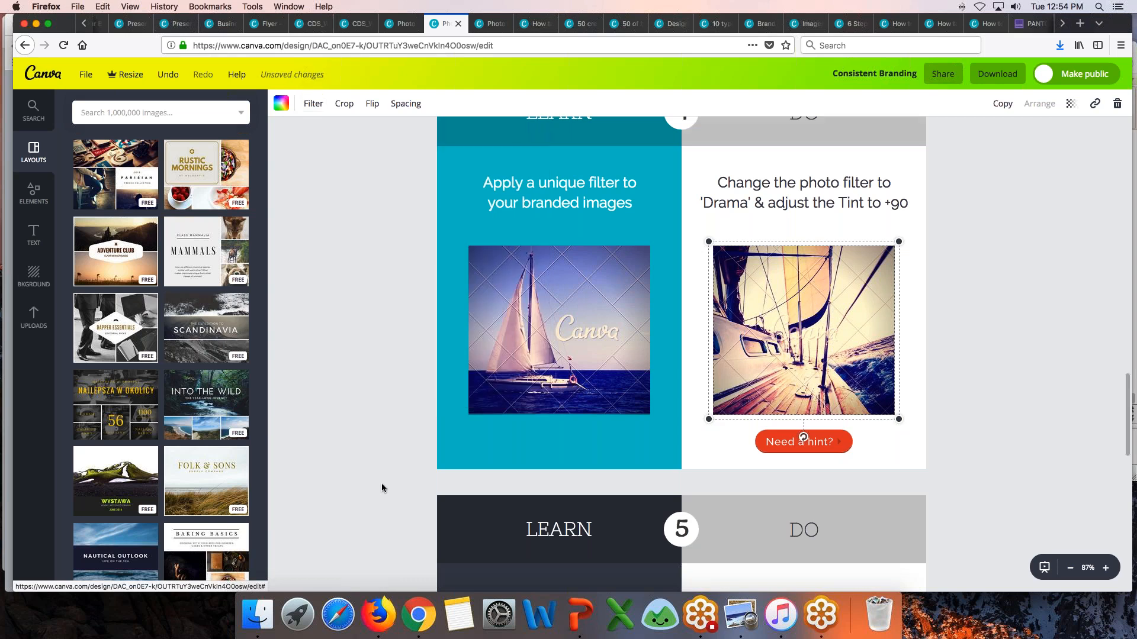
# Check the Workshop 4 lecture notes PDF for the next tutorial link and return to exercise 5 of the Consistent Branding design.
pyautogui.scroll(-2, 382, 485)
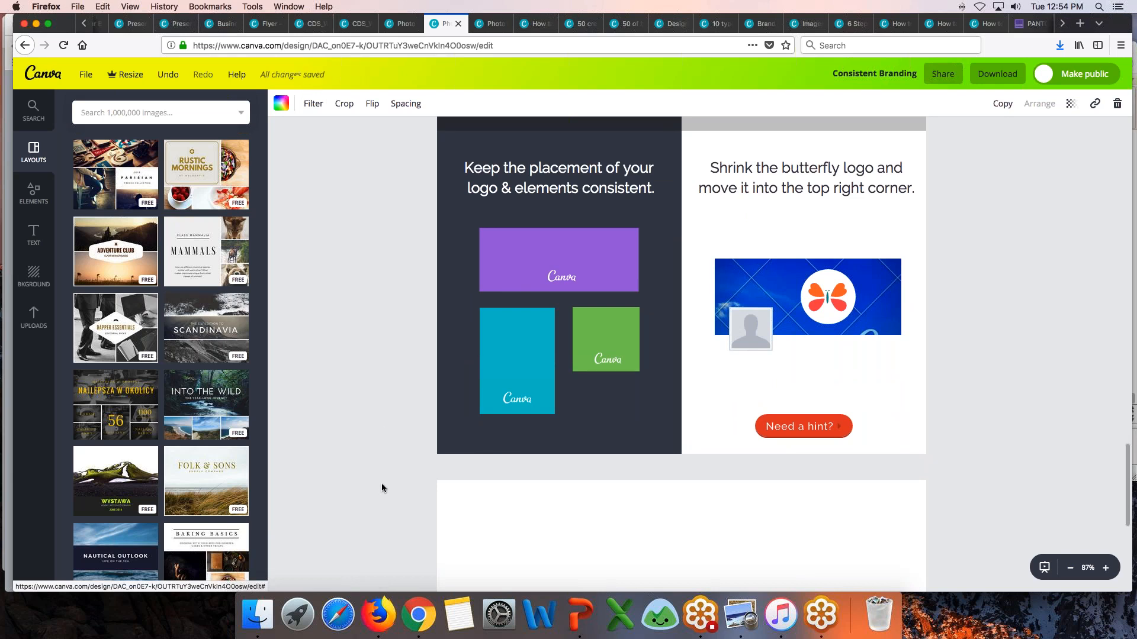
pyautogui.click(393, 25)
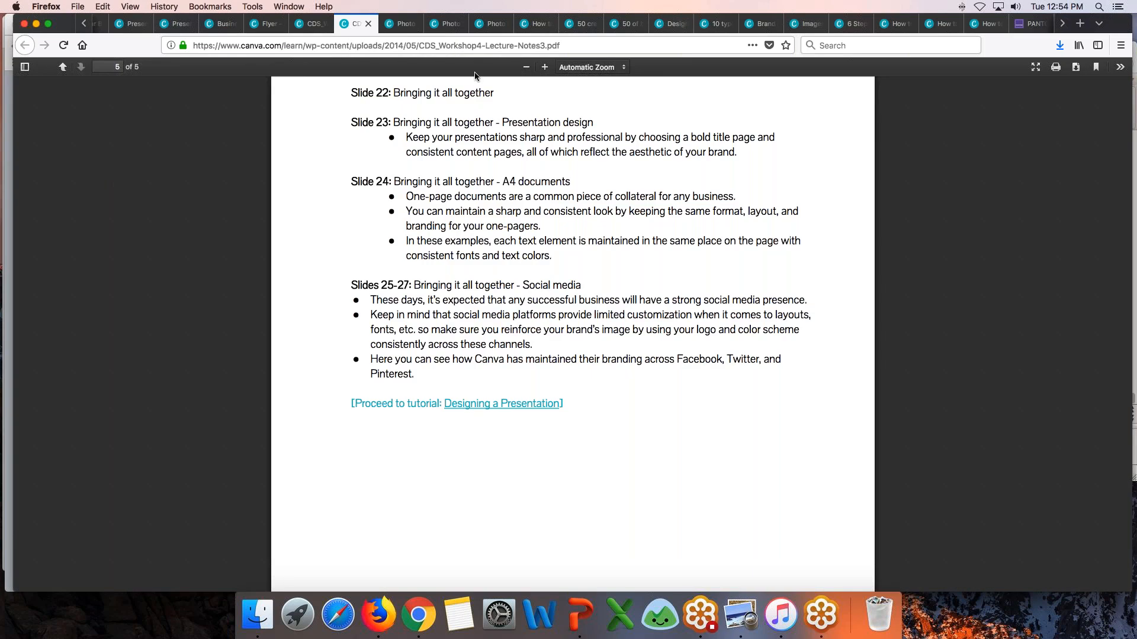
pyautogui.click(466, 50)
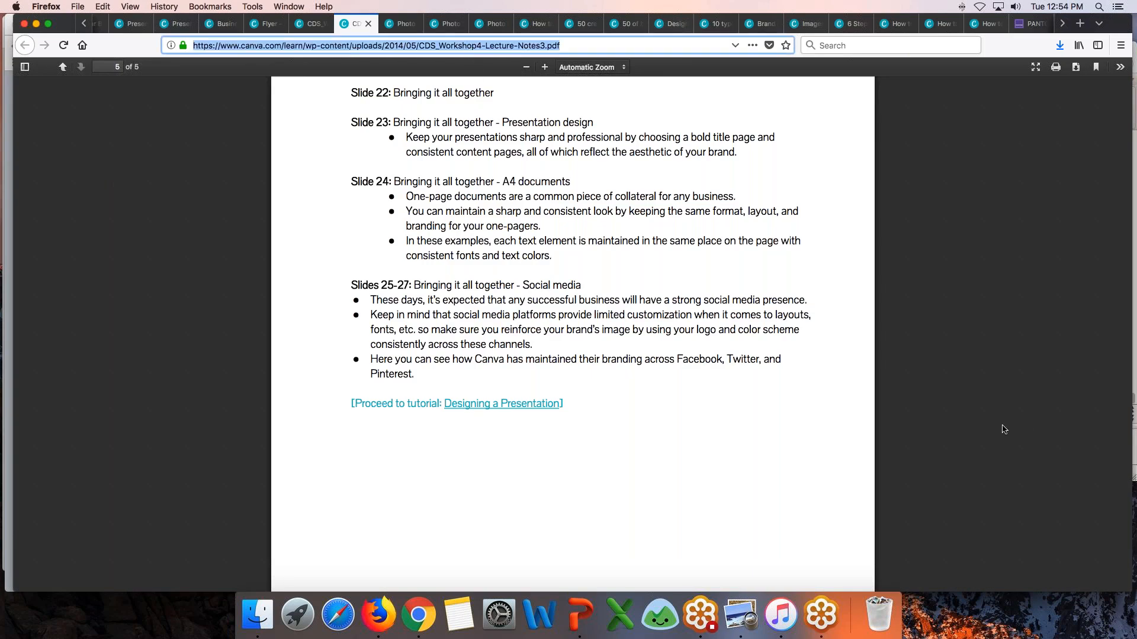
pyautogui.click(982, 443)
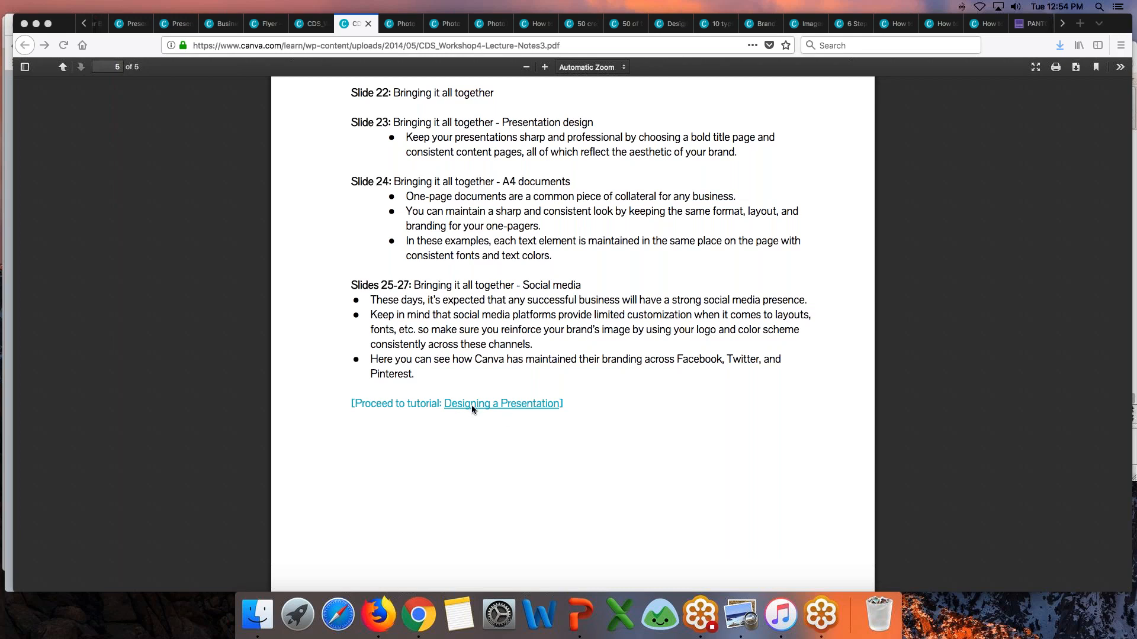
pyautogui.click(435, 24)
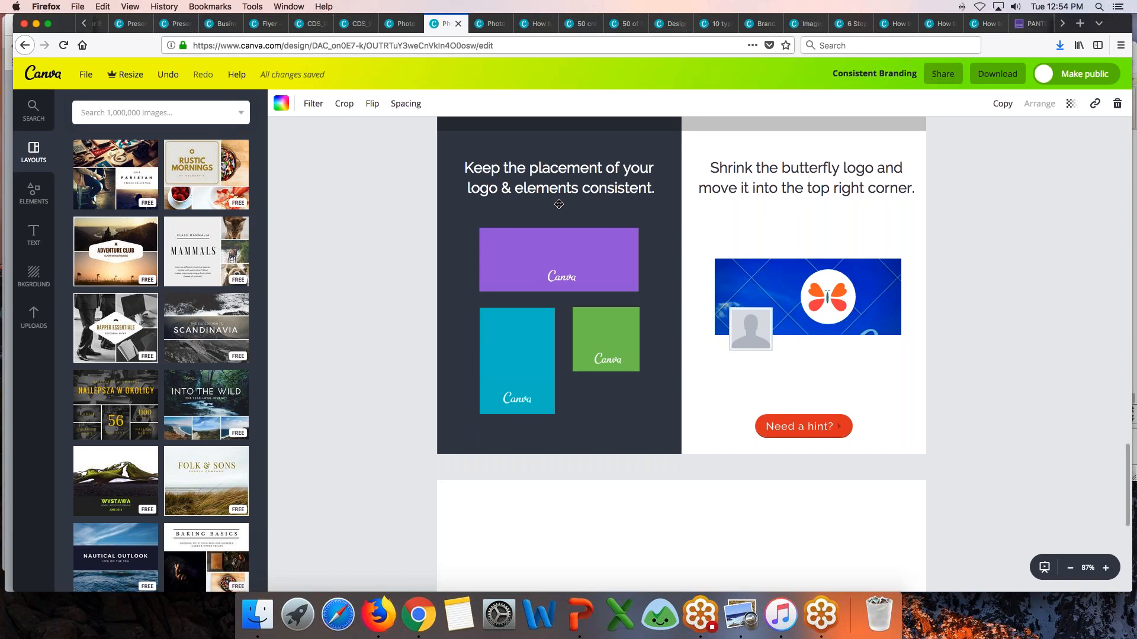
# Shrink the butterfly logo in exercise 5 and move it into the upper-right corner of the blue cover image.
pyautogui.click(820, 314)
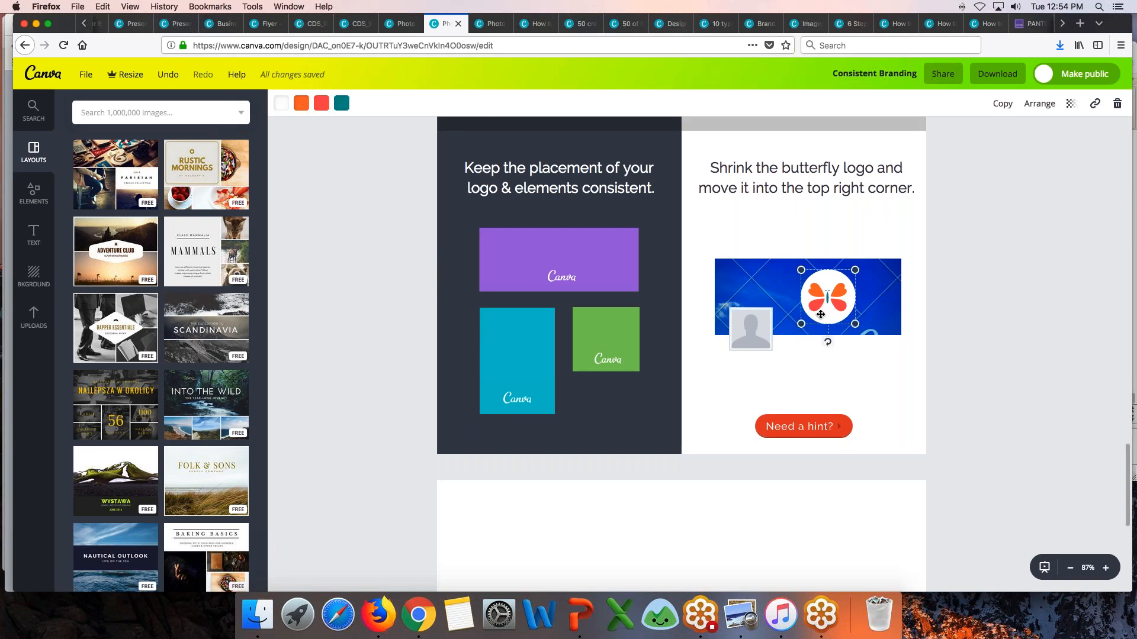
pyautogui.moveTo(801, 324); pyautogui.dragTo(882, 277)
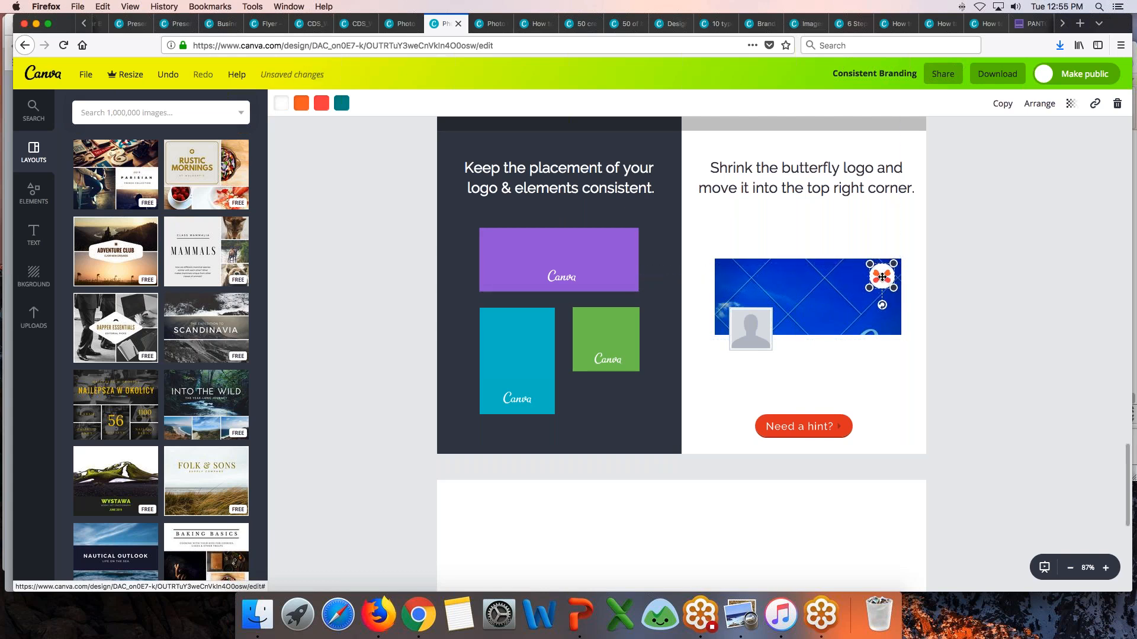
pyautogui.click(316, 322)
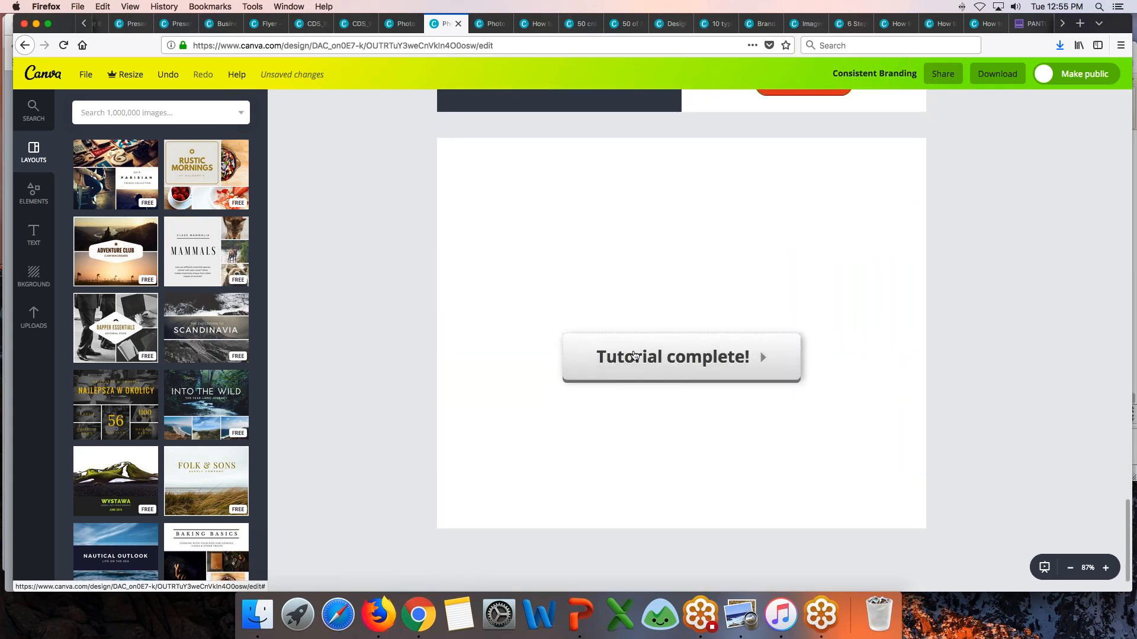
# Move on from the completed tutorial to the Designing a Presentation tutorial and select its web address.
pyautogui.click(633, 356)
pyautogui.click(458, 24)
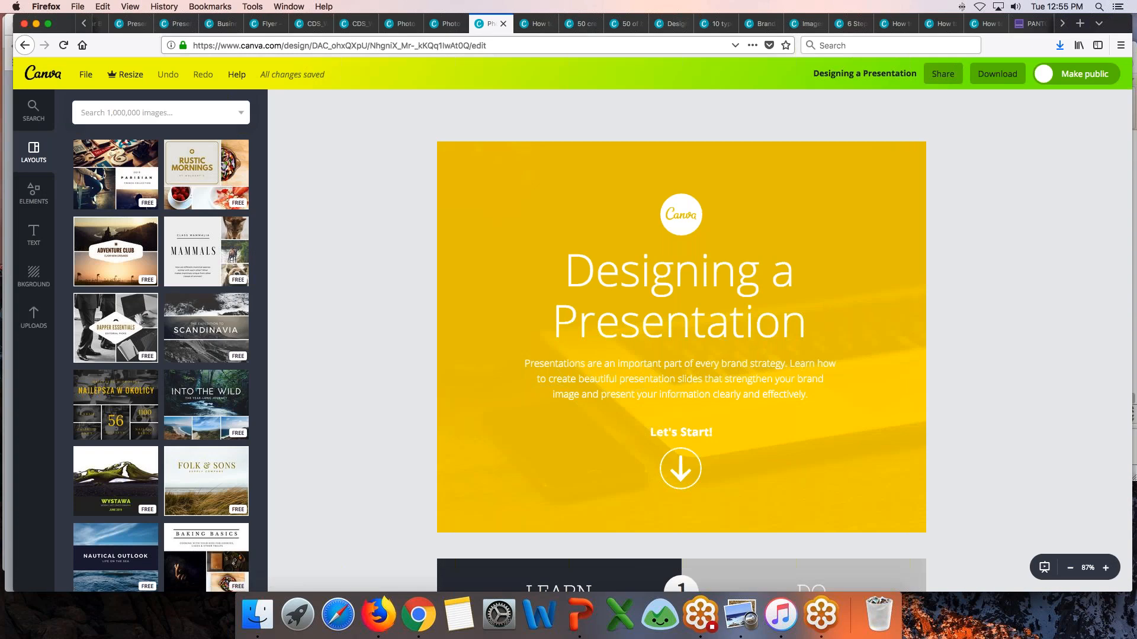
pyautogui.press('super+l')
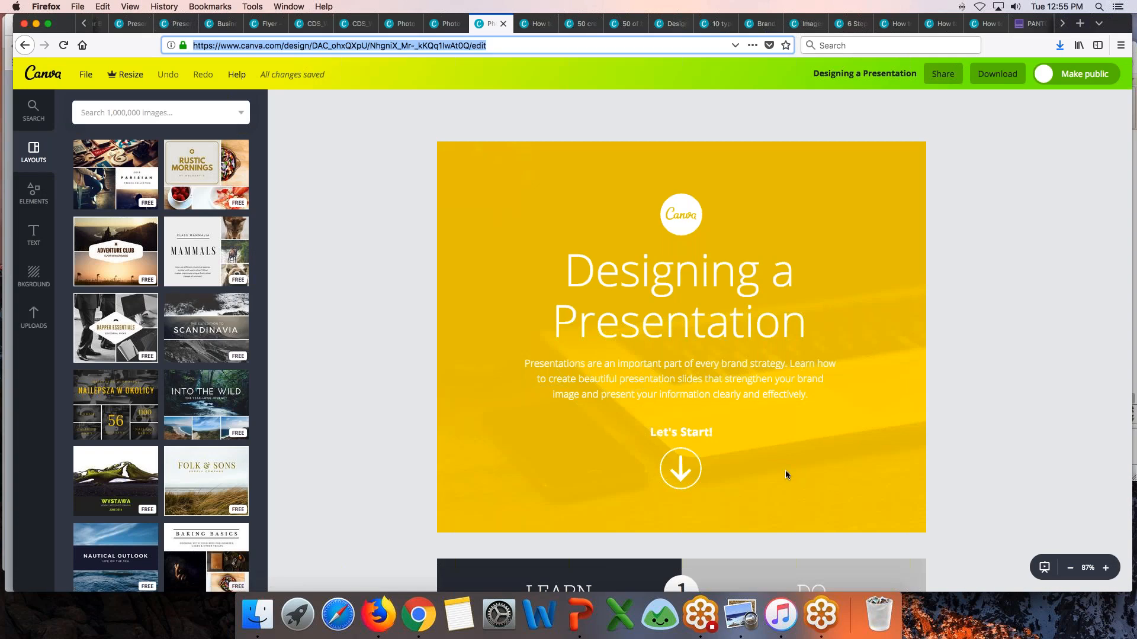
pyautogui.click(1106, 440)
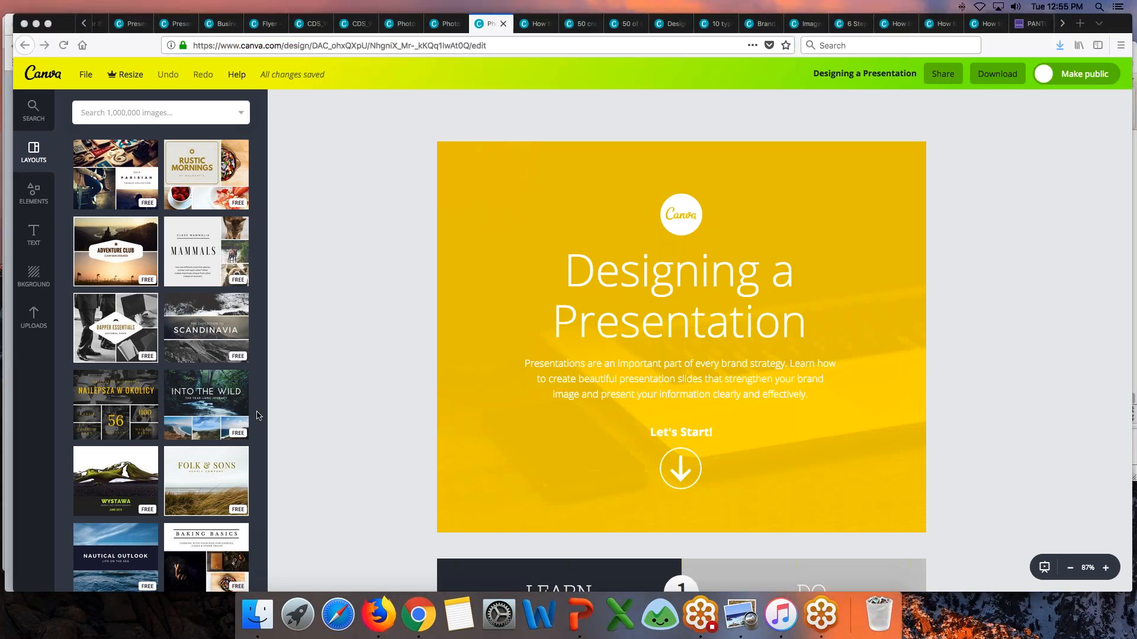
# Go to exercise 1 of Designing a Presentation and search the image library for "banners".
pyautogui.click(357, 415)
pyautogui.scroll(-5, 357, 416)
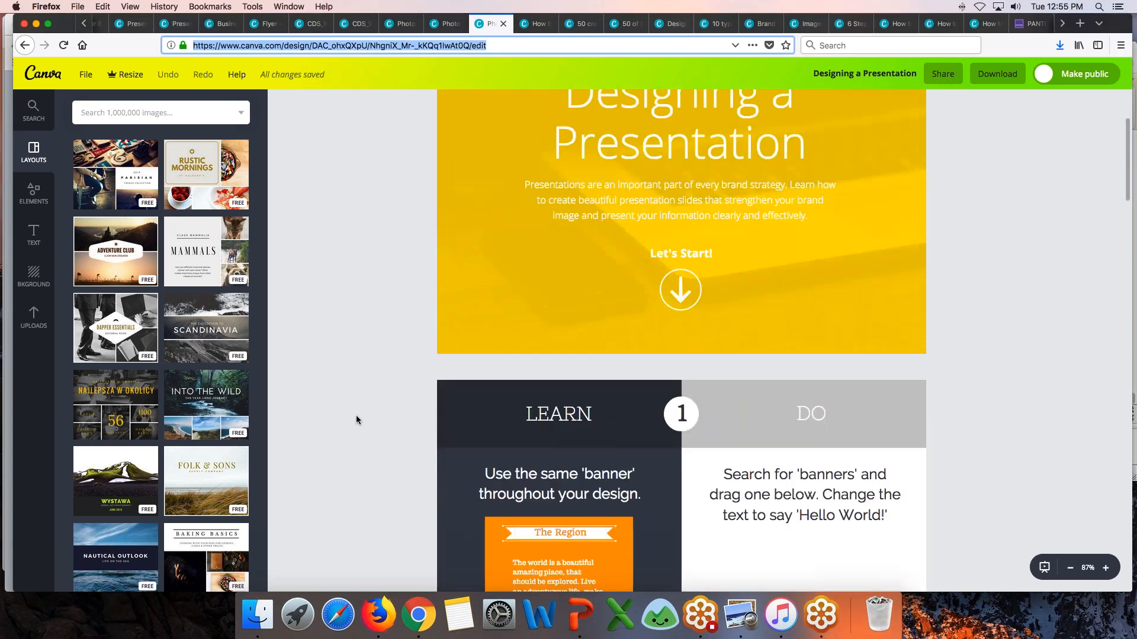
pyautogui.scroll(-5, 356, 417)
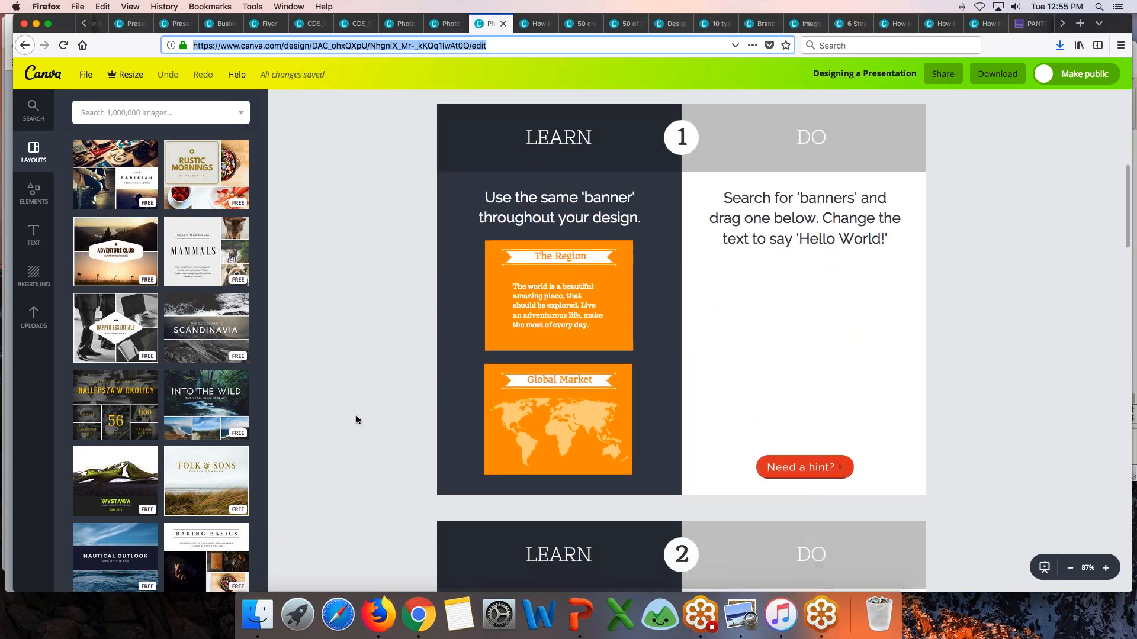
pyautogui.scroll(-1, 356, 419)
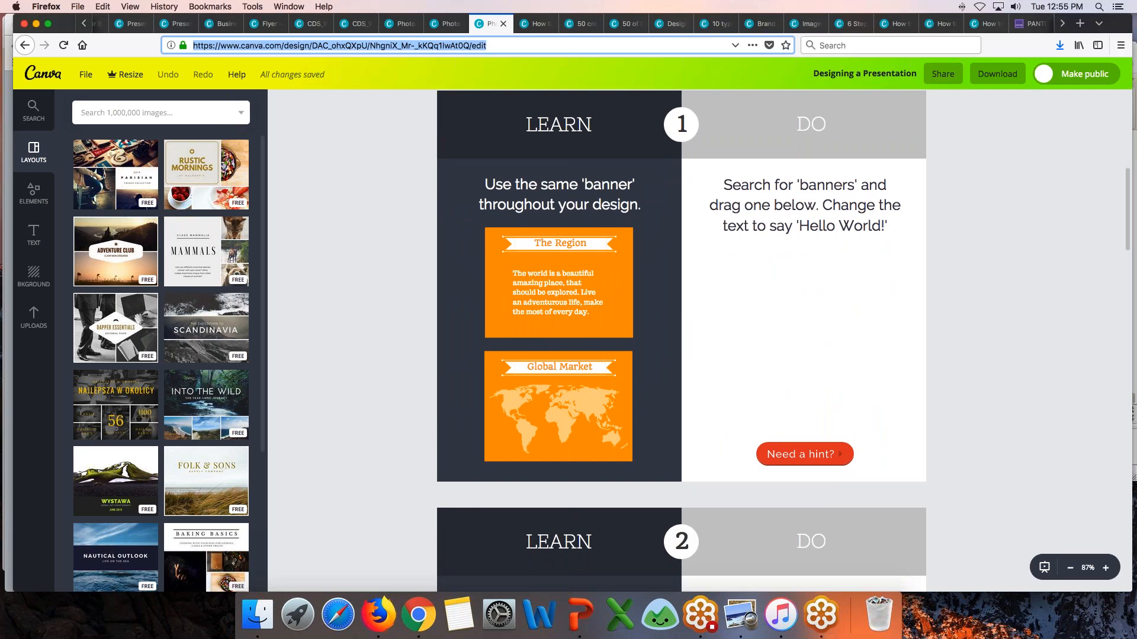
pyautogui.click(174, 114)
pyautogui.write('banners')
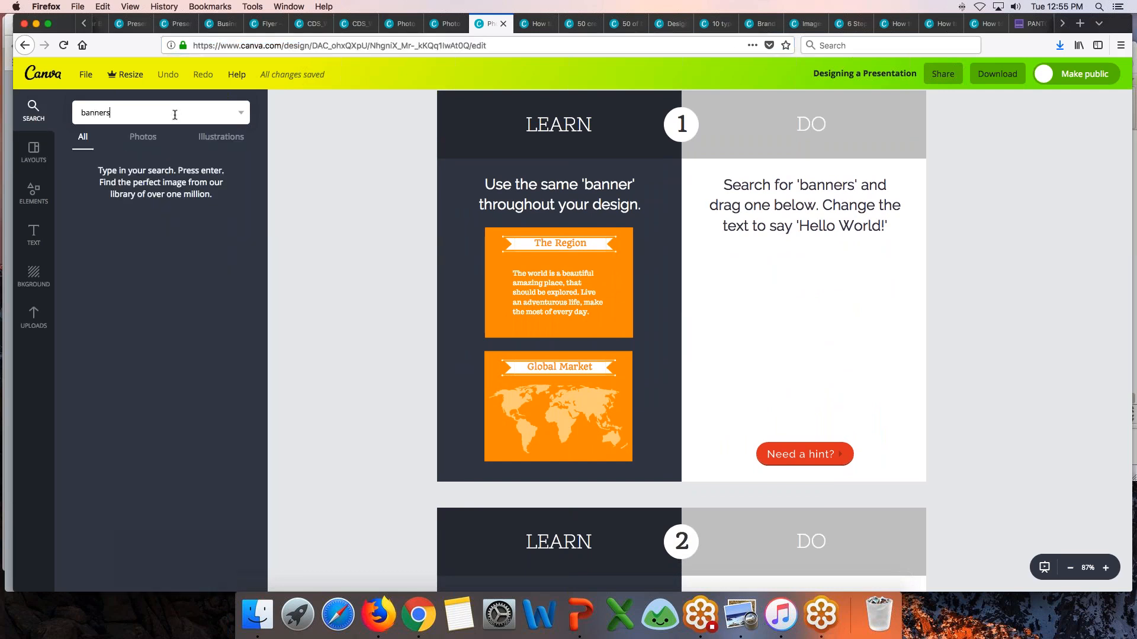
pyautogui.press('Return')
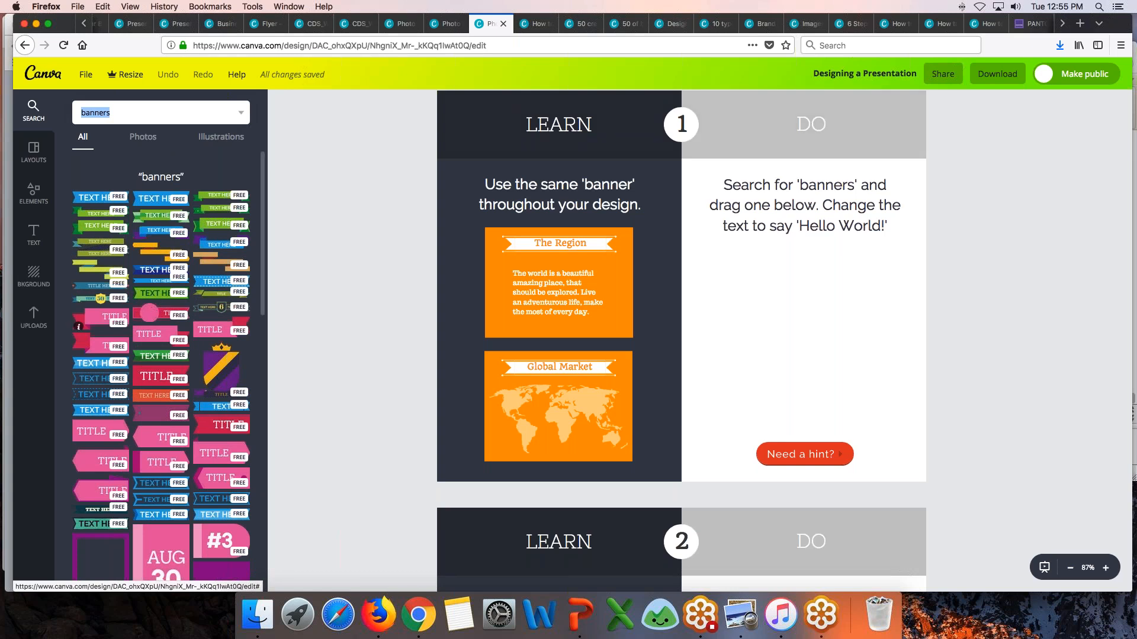
# Add the pink ribbon banner with right-aligned TITLE text and shrink it to fit below the exercise 1 instructions in the DO column.
pyautogui.click(101, 322)
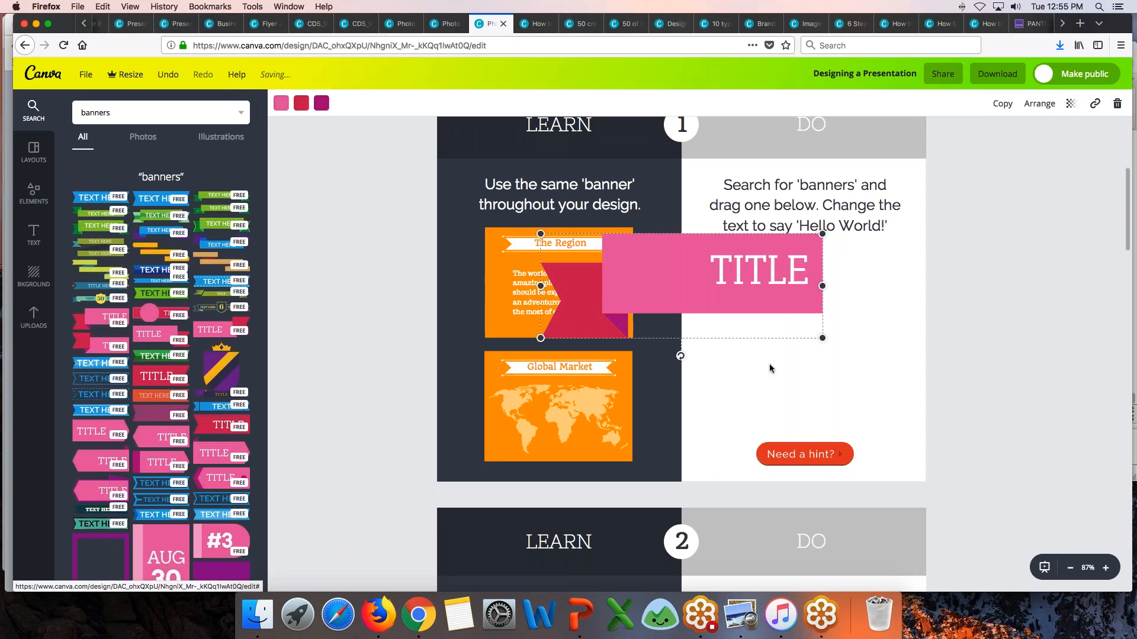
pyautogui.moveTo(804, 312); pyautogui.dragTo(897, 334)
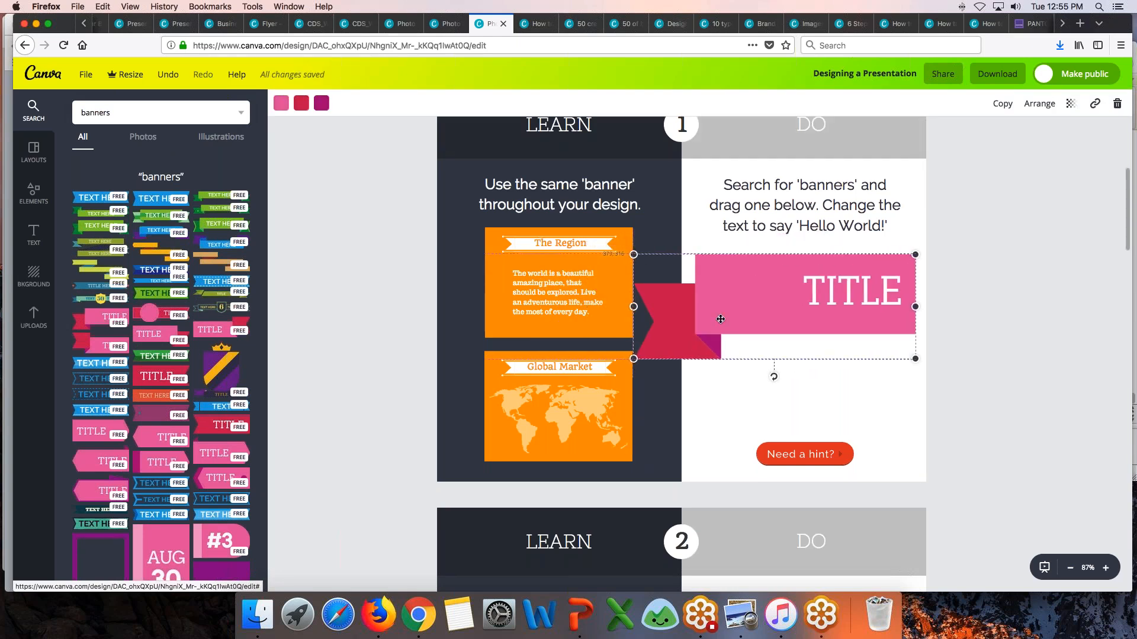
pyautogui.moveTo(633, 255); pyautogui.dragTo(760, 284)
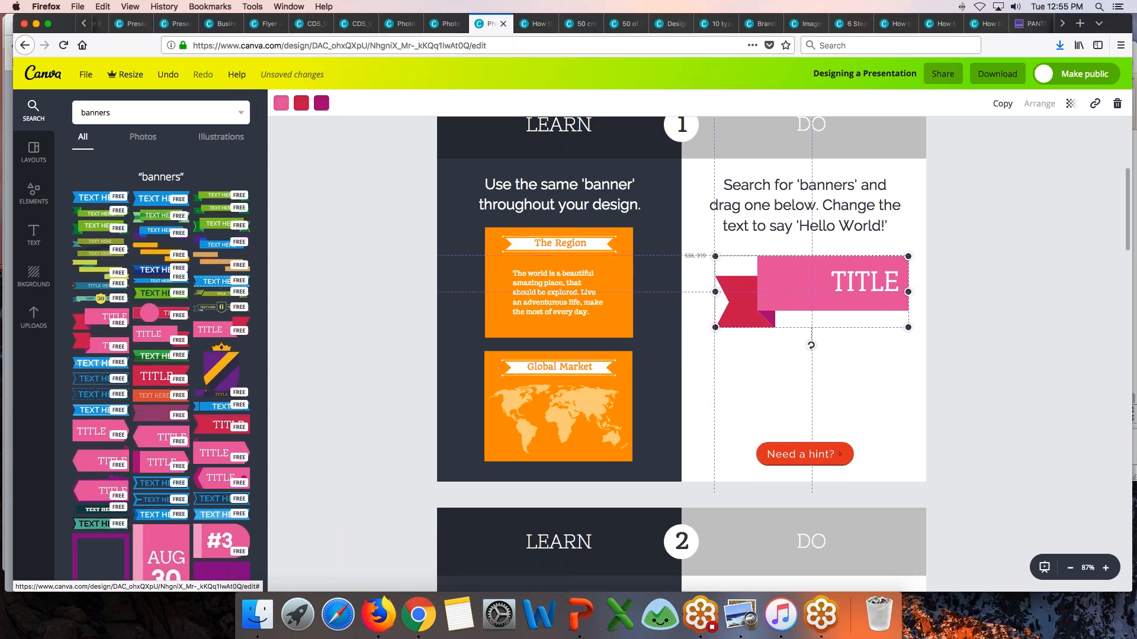
# Replace the banner's TITLE text with "Hello World".
pyautogui.click(845, 282)
pyautogui.click(845, 283)
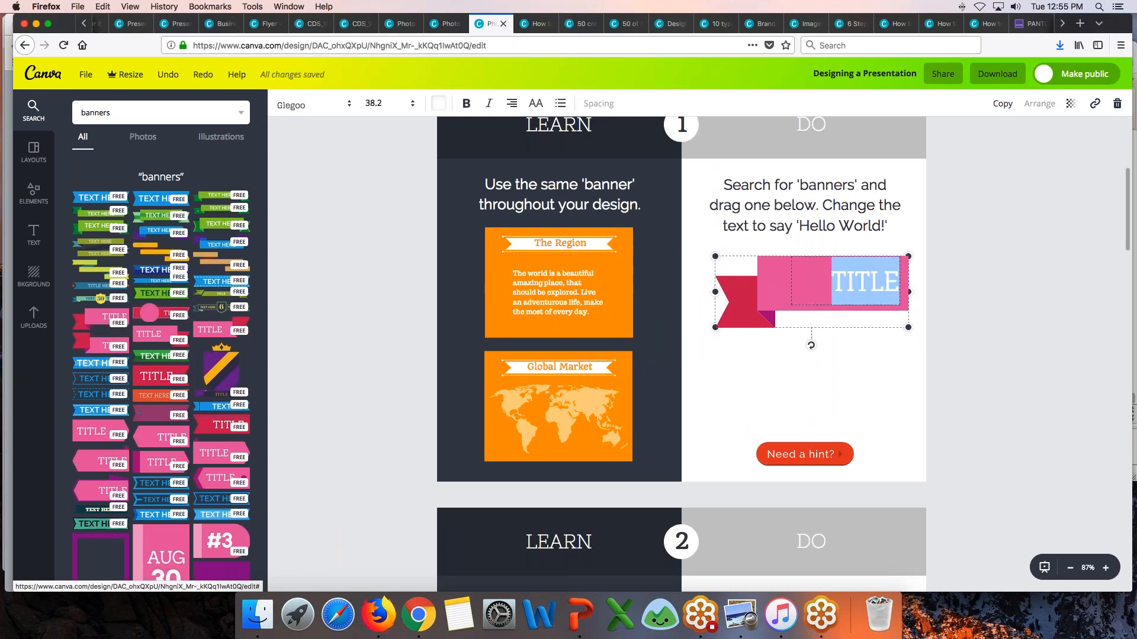
pyautogui.write('he')
pyautogui.press('BackSpace')
pyautogui.press('BackSpace')
pyautogui.write('Hello World')
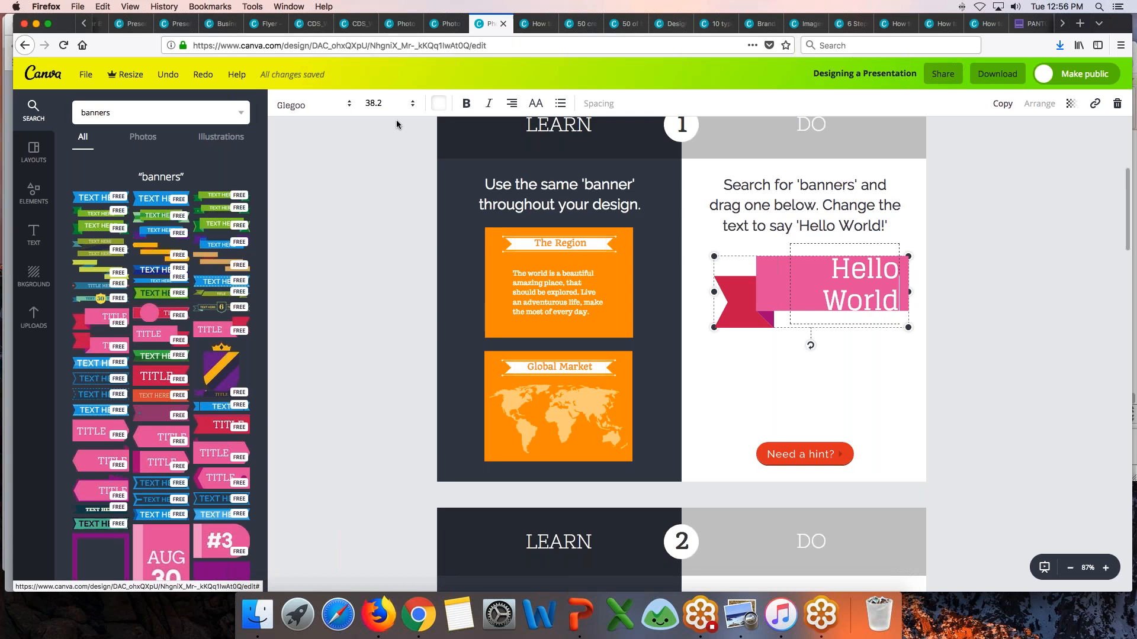
# Set the Hello World text's font size to 24 and its font to Ubuntu.
pyautogui.click(389, 103)
pyautogui.click(376, 241)
pyautogui.click(296, 106)
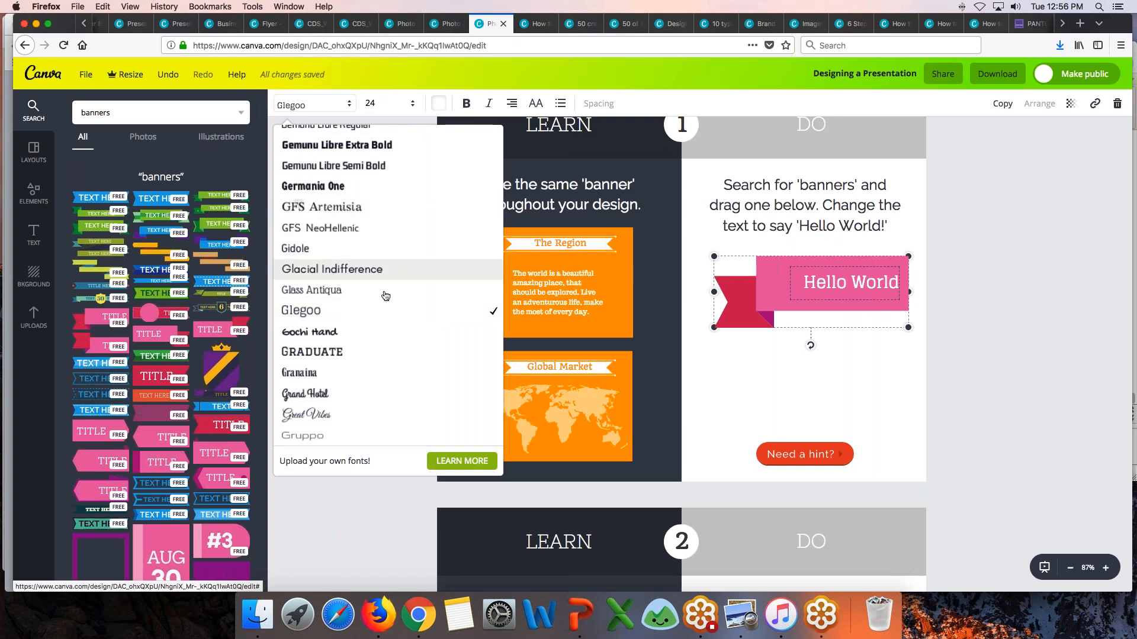
pyautogui.scroll(-3, 386, 296)
pyautogui.scroll(-20, 385, 296)
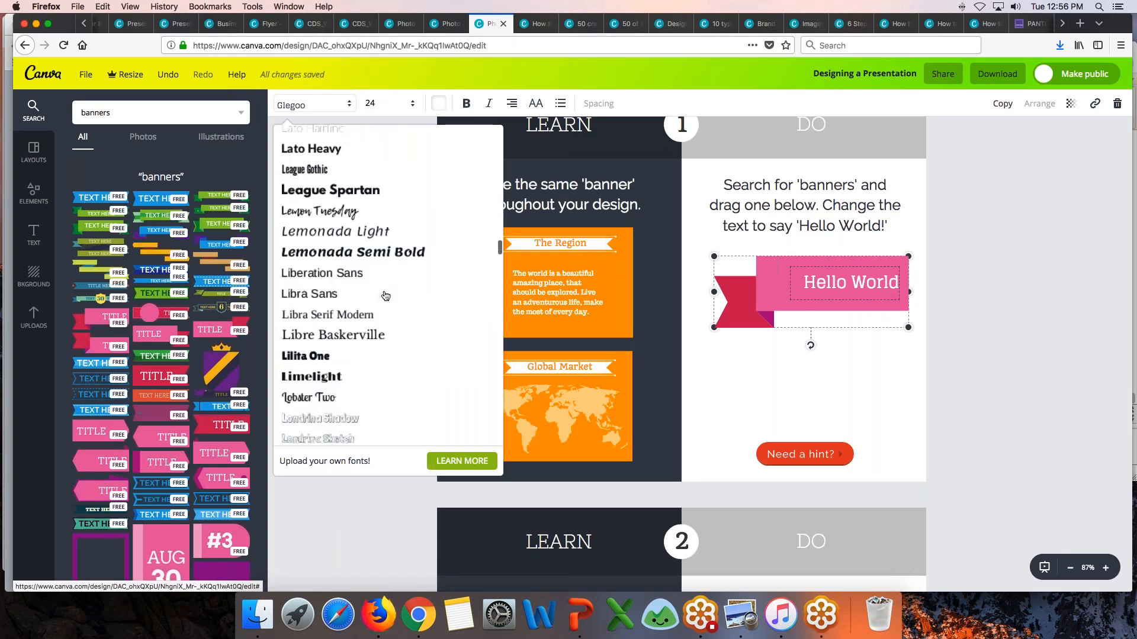
pyautogui.scroll(10, 385, 296)
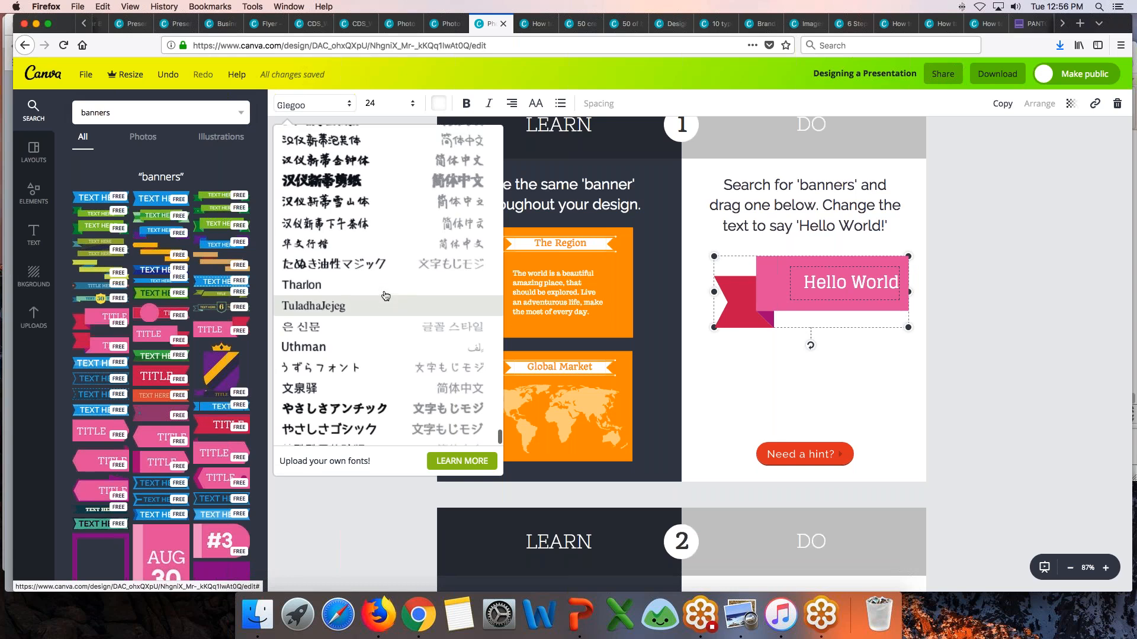
pyautogui.scroll(10, 386, 296)
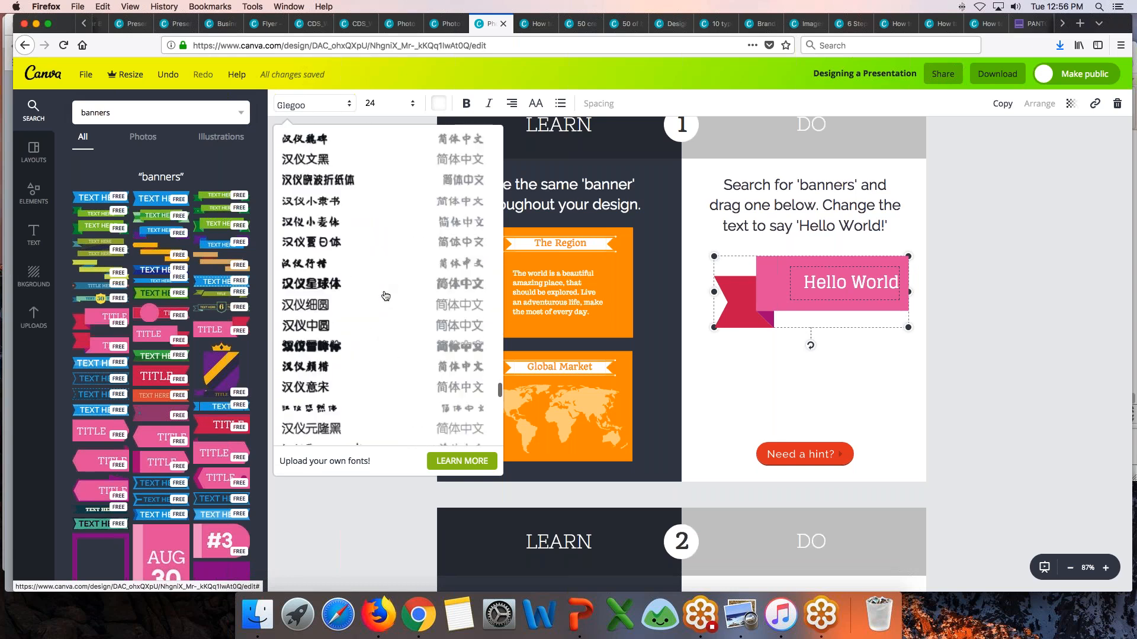
pyautogui.scroll(10, 385, 296)
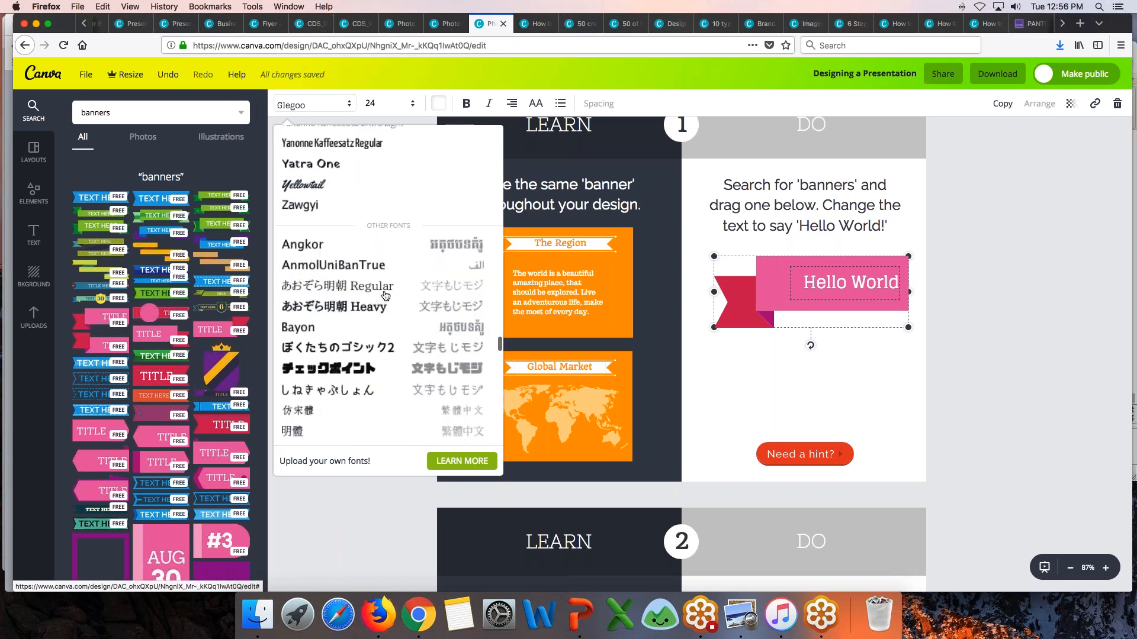
pyautogui.scroll(5, 385, 296)
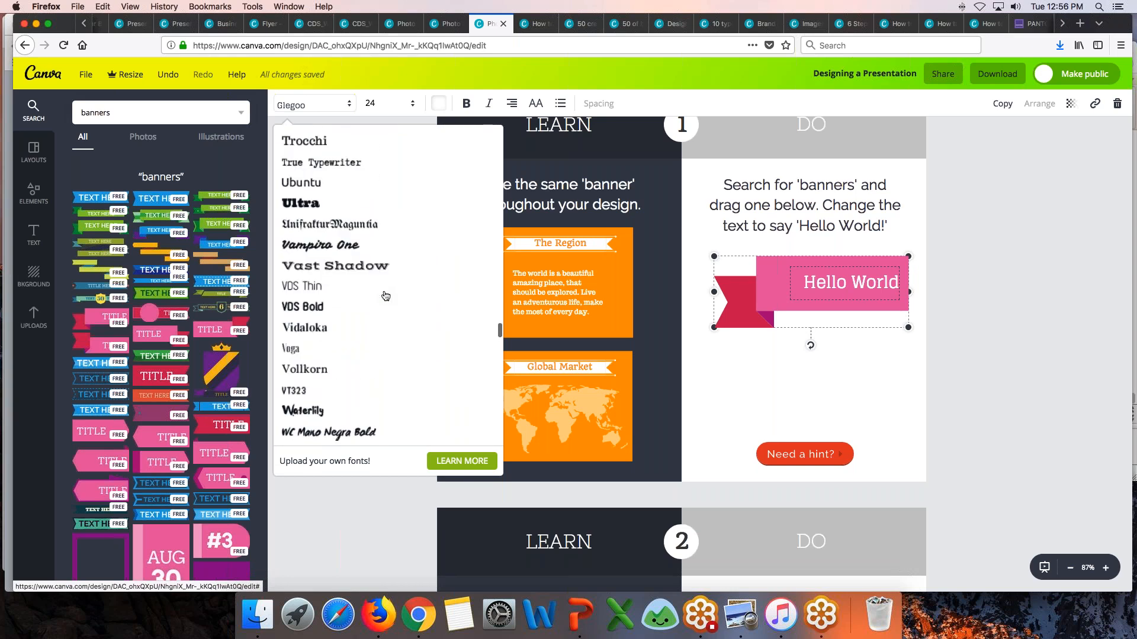
pyautogui.scroll(2, 385, 296)
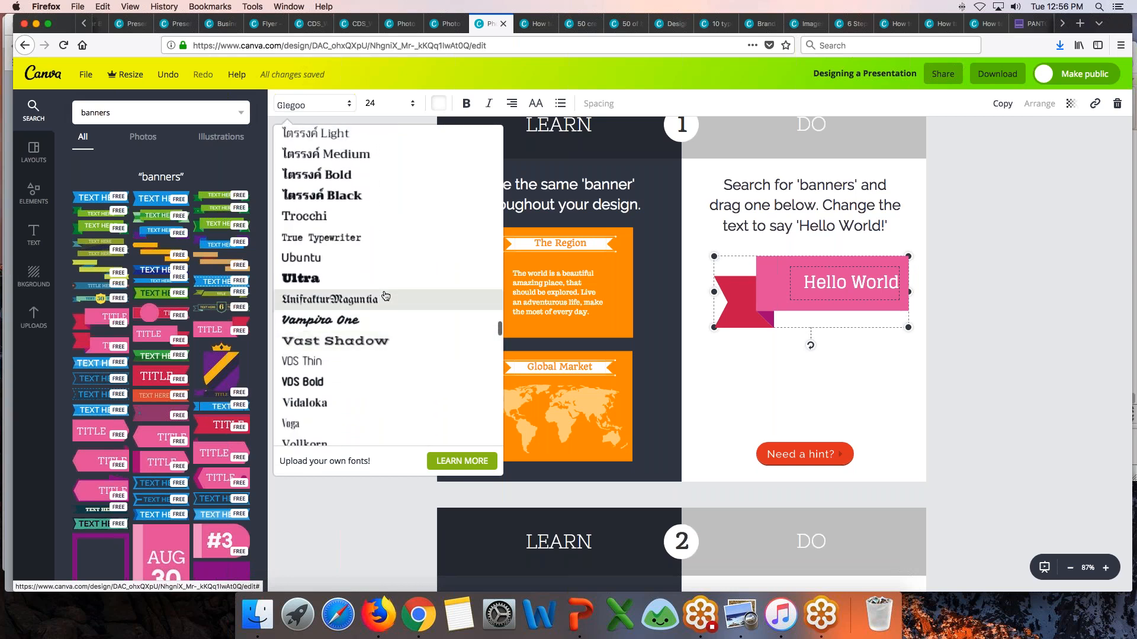
pyautogui.click(355, 264)
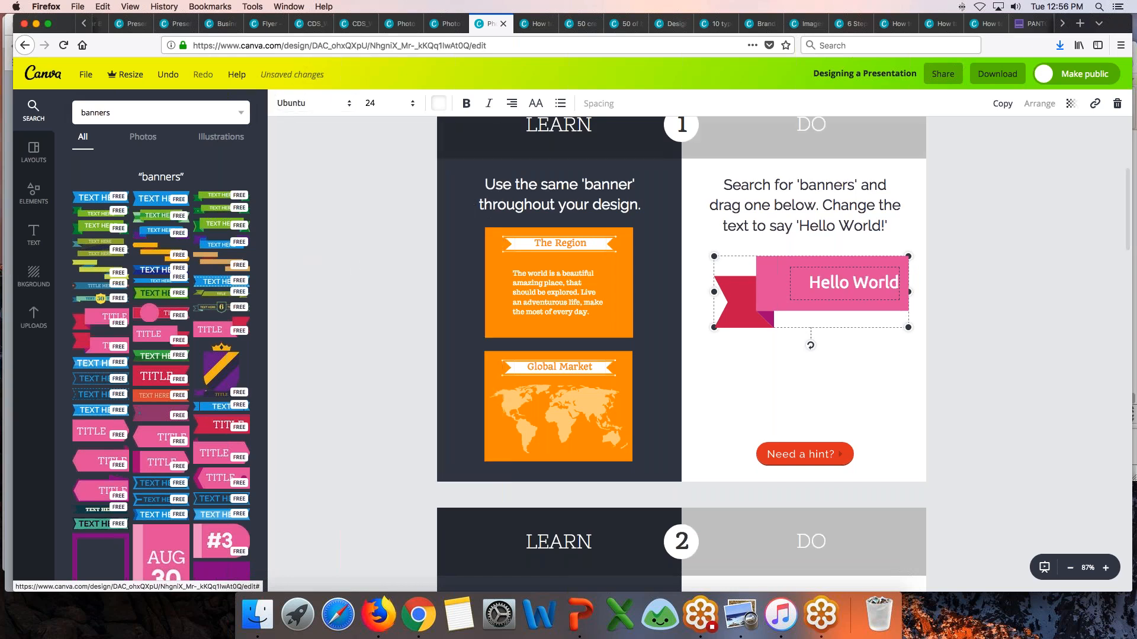
pyautogui.click(705, 307)
# Recolor the banner with the brand colors: purple for the main panel, blue for the ribbon tail and yellow for the fold.
pyautogui.click(762, 304)
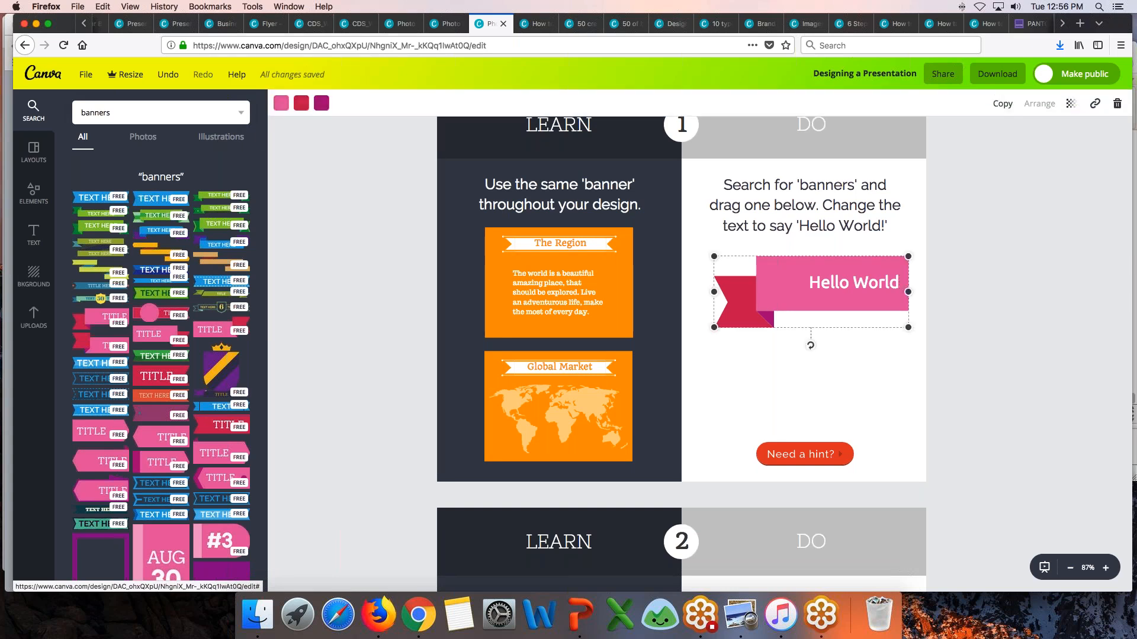
pyautogui.click(281, 105)
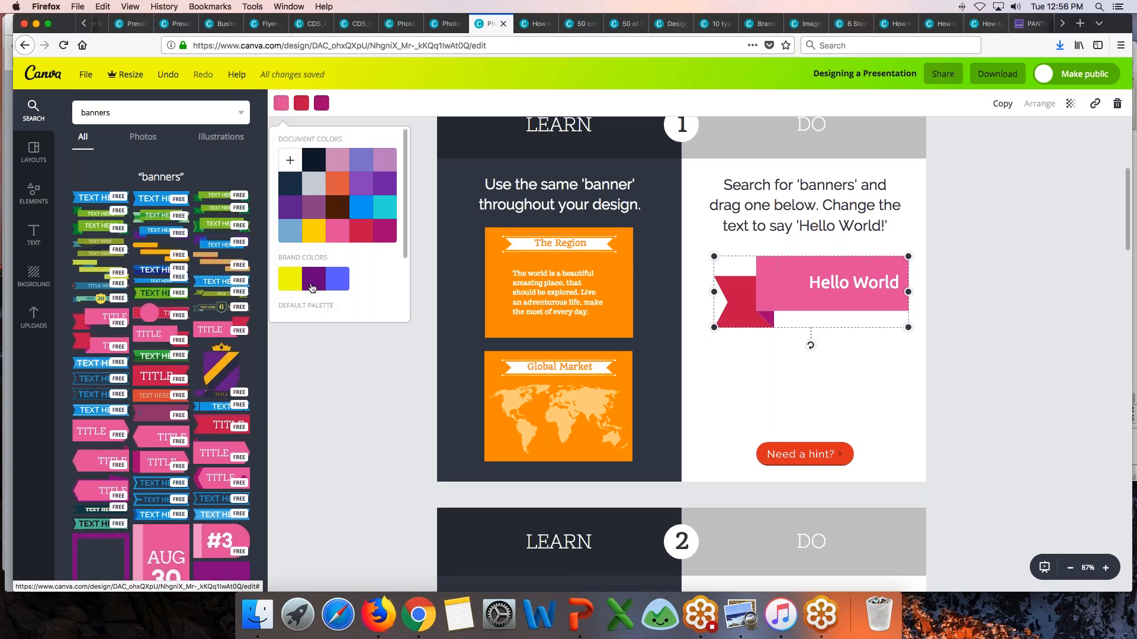
pyautogui.click(293, 287)
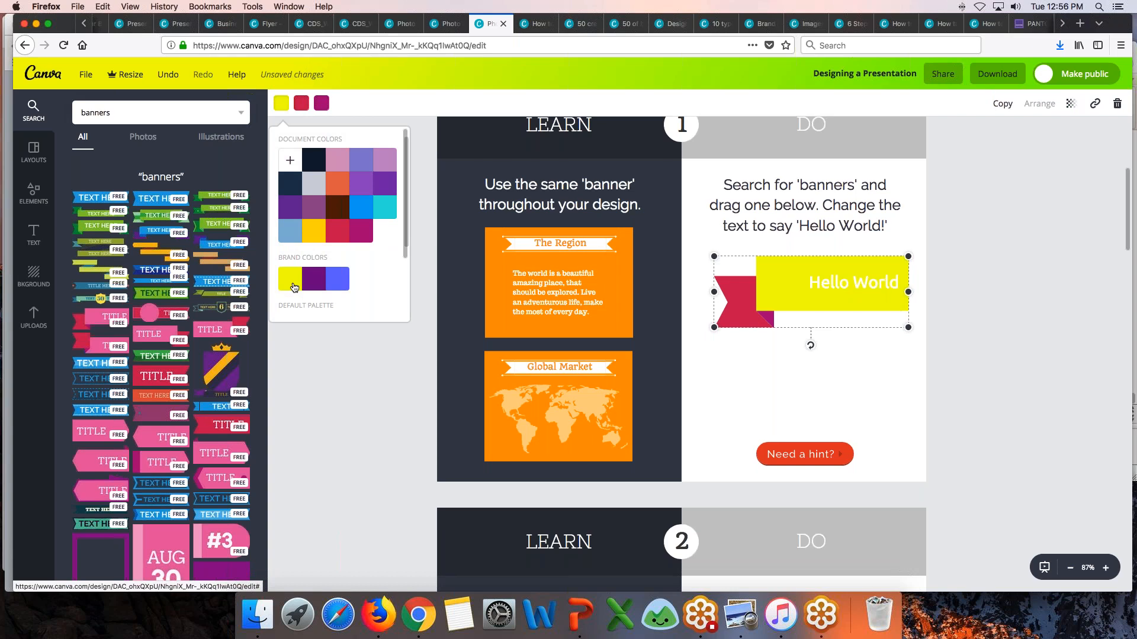
pyautogui.click(311, 286)
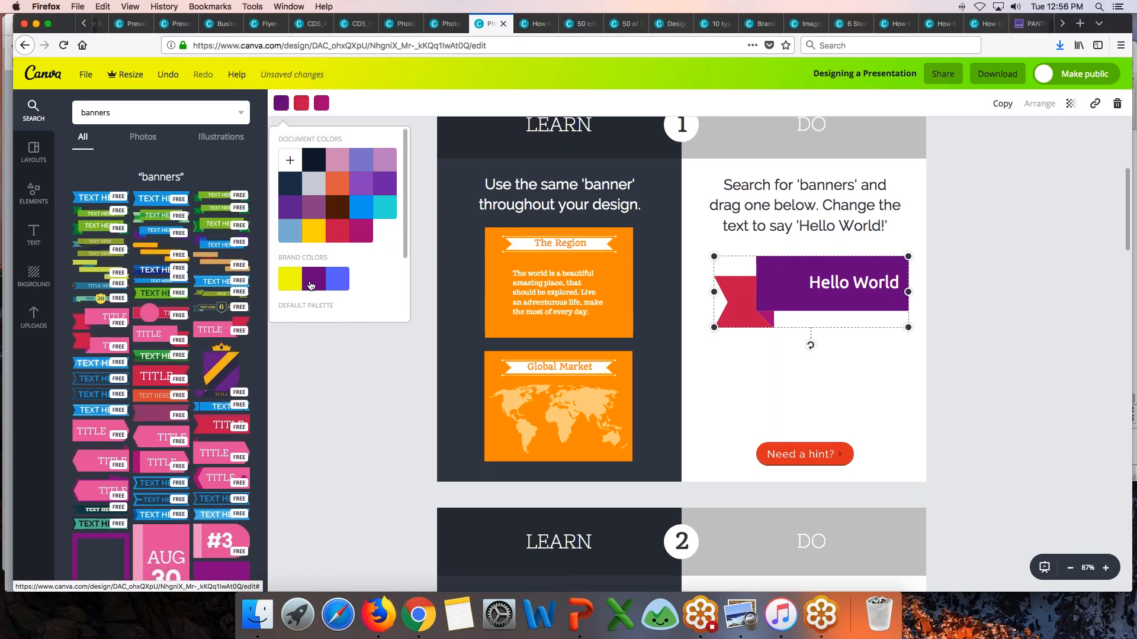
pyautogui.click(301, 103)
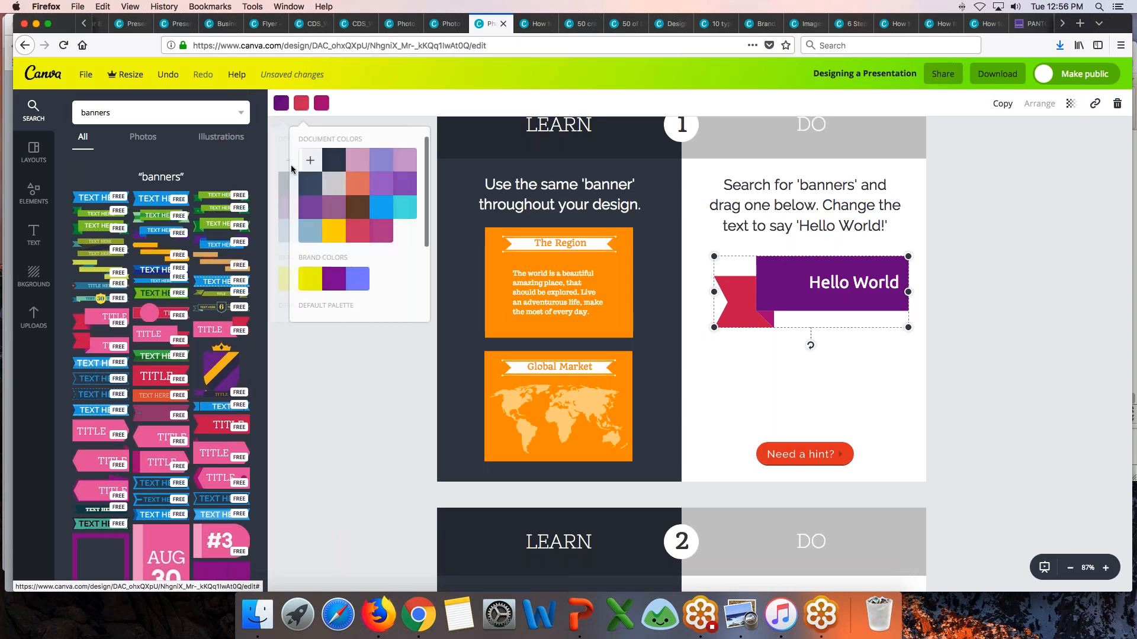
pyautogui.click(310, 279)
pyautogui.click(357, 280)
pyautogui.click(322, 103)
pyautogui.click(330, 279)
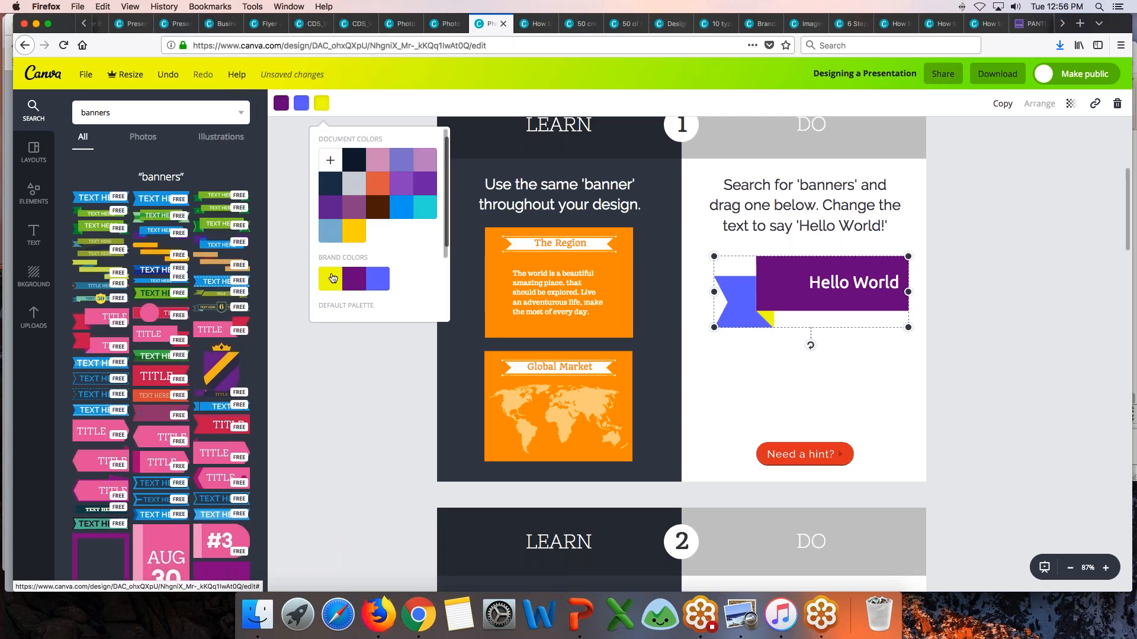
# Finish the banner recoloring and search the element library for "frames" for exercise 2.
pyautogui.click(371, 405)
pyautogui.click(372, 405)
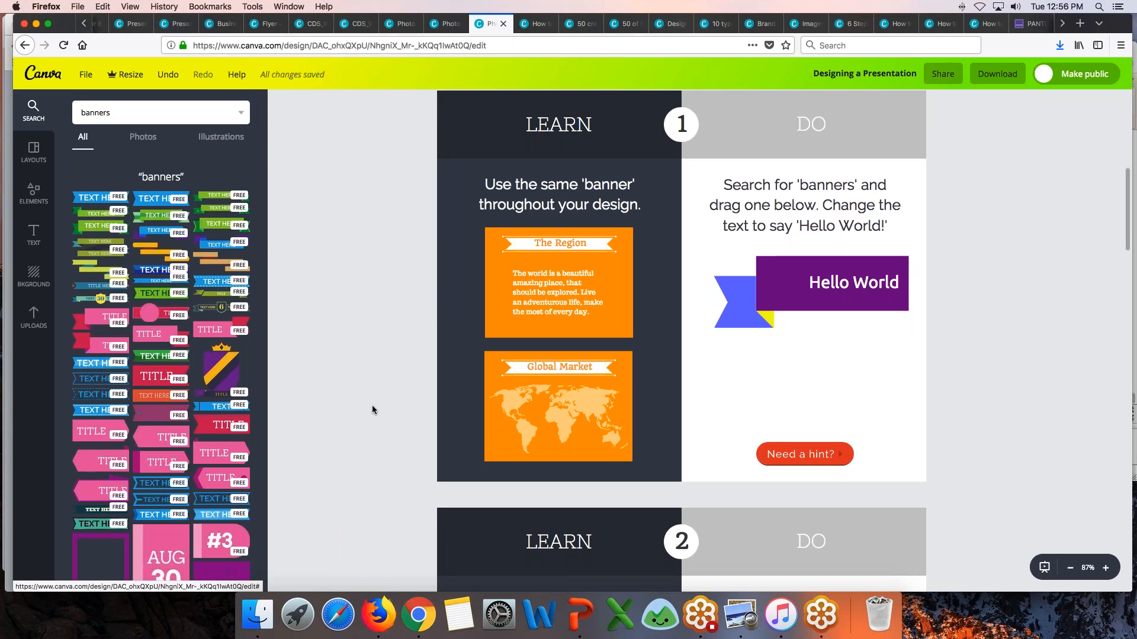
pyautogui.scroll(-5, 371, 405)
pyautogui.scroll(-5, 371, 405)
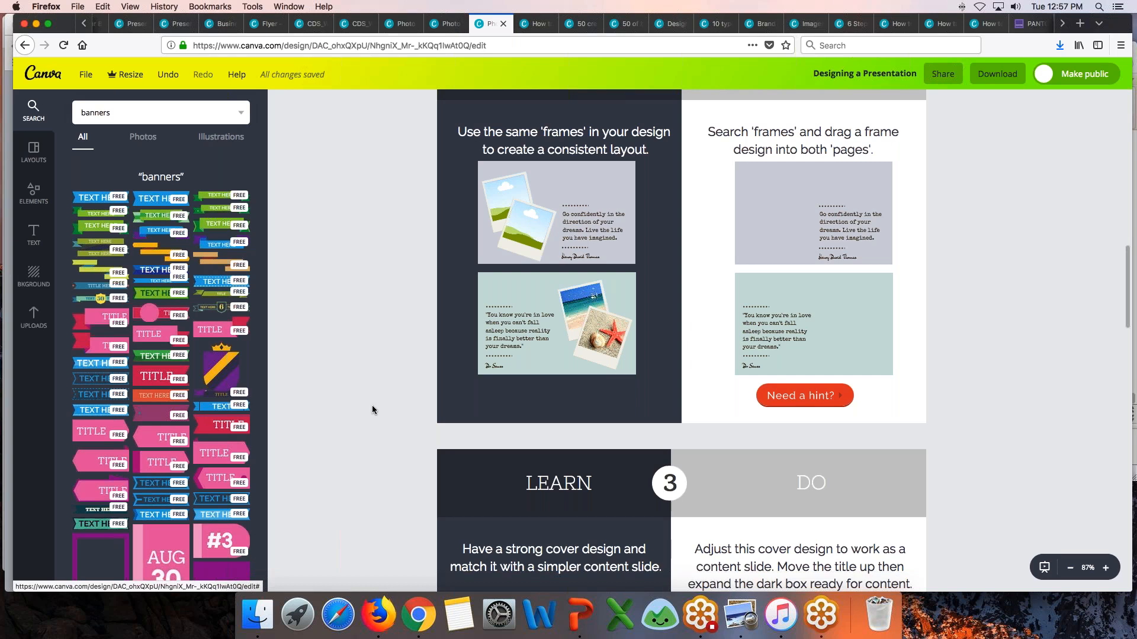
pyautogui.doubleClick(149, 113)
pyautogui.write('frames')
pyautogui.press('Return')
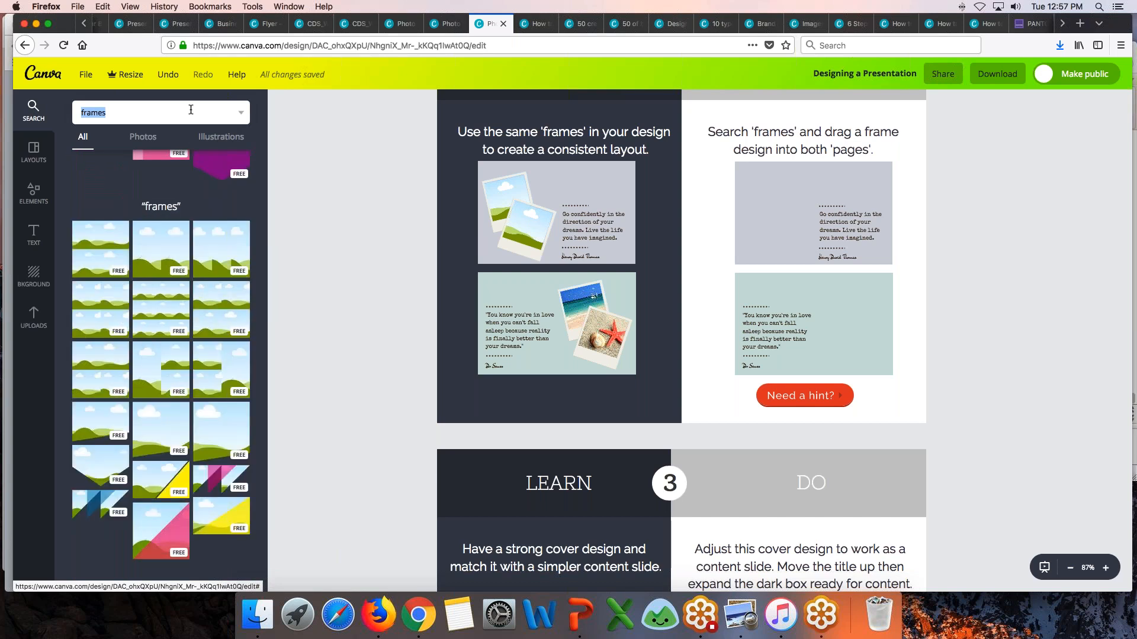
# Add the diagonal-striped frame and shrink it to fit the lavender quote page in exercise 2's DO column.
pyautogui.scroll(-5, 204, 367)
pyautogui.scroll(-3, 204, 367)
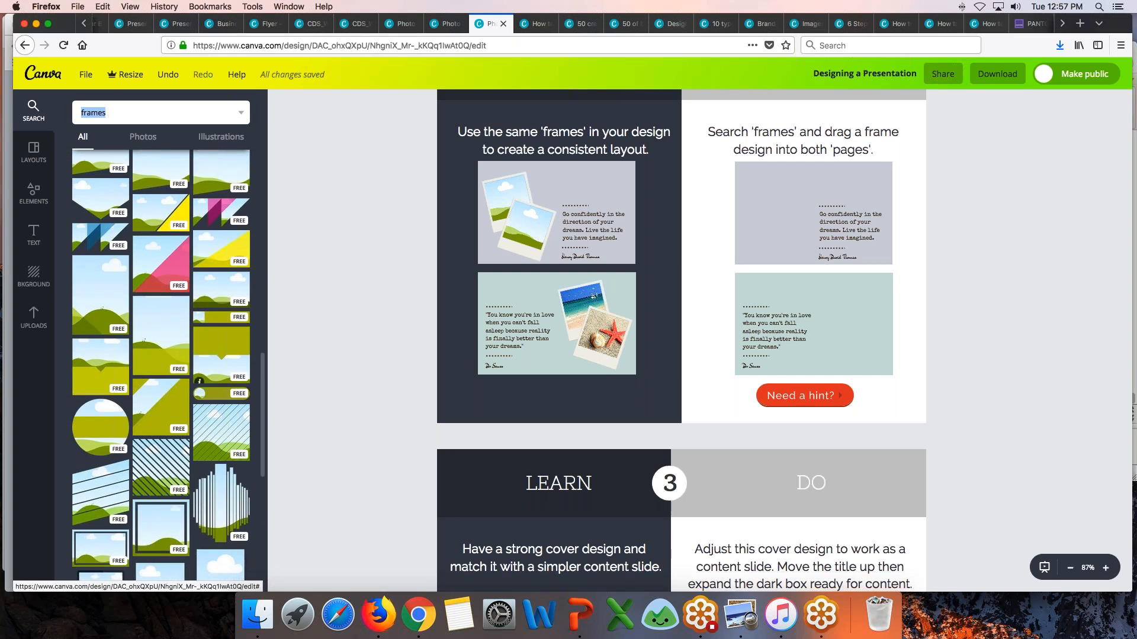
pyautogui.click(171, 464)
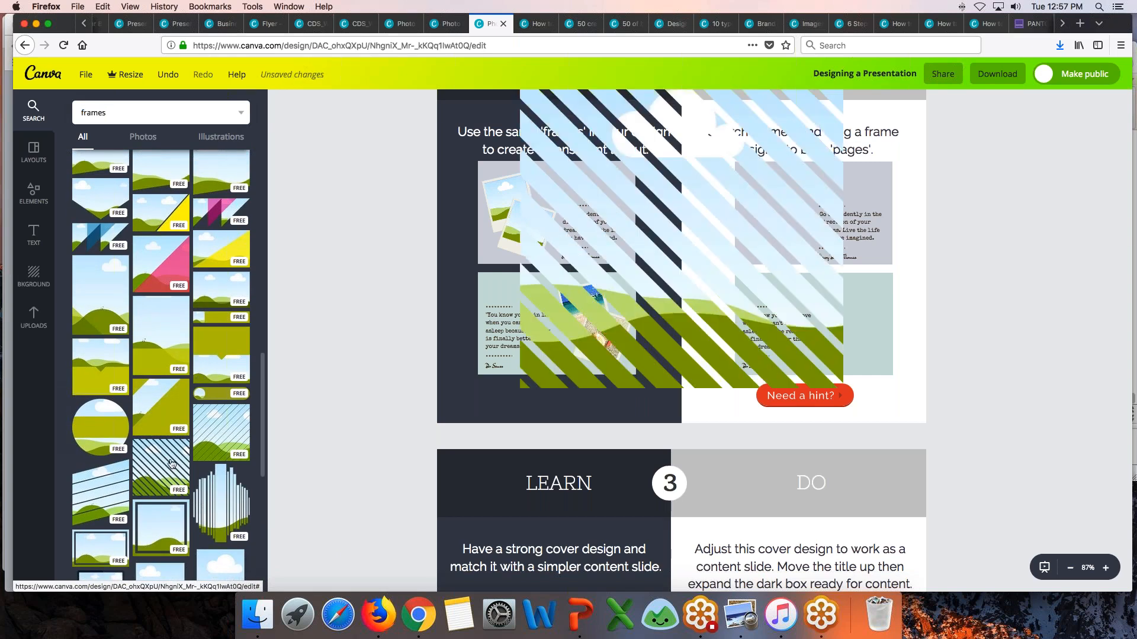
pyautogui.moveTo(520, 388); pyautogui.dragTo(694, 213)
pyautogui.moveTo(773, 170); pyautogui.dragTo(799, 295)
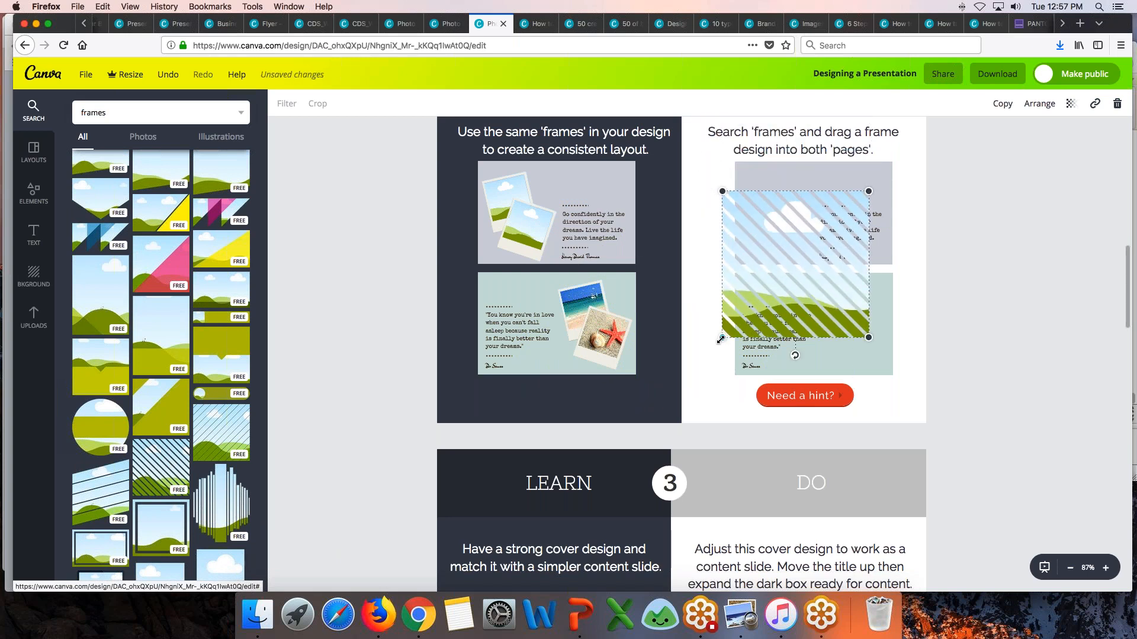
pyautogui.moveTo(721, 339); pyautogui.dragTo(794, 266)
# Tilt the striped frame slightly counterclockwise and position it to the left of the quote on the lavender page.
pyautogui.moveTo(788, 221); pyautogui.dragTo(766, 213)
pyautogui.moveTo(775, 268); pyautogui.dragTo(790, 274)
pyautogui.moveTo(732, 185); pyautogui.dragTo(776, 212)
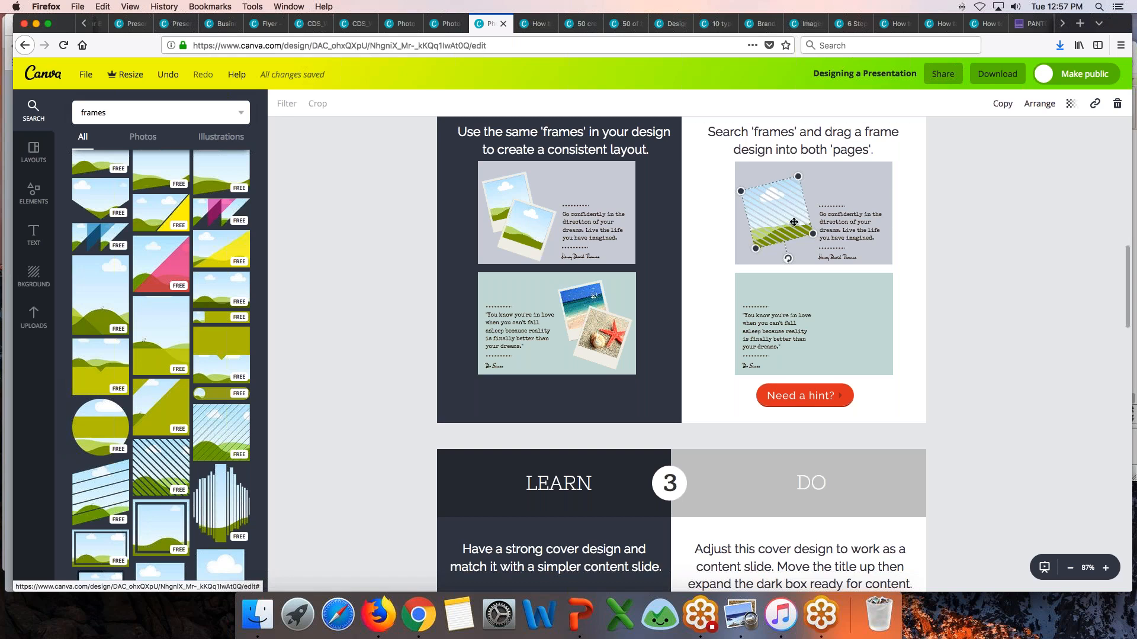
# Duplicate the striped frame and place the copy, tilted clockwise, to the right of the quote on the teal page.
pyautogui.click(1000, 105)
pyautogui.click(1000, 105)
pyautogui.click(1002, 104)
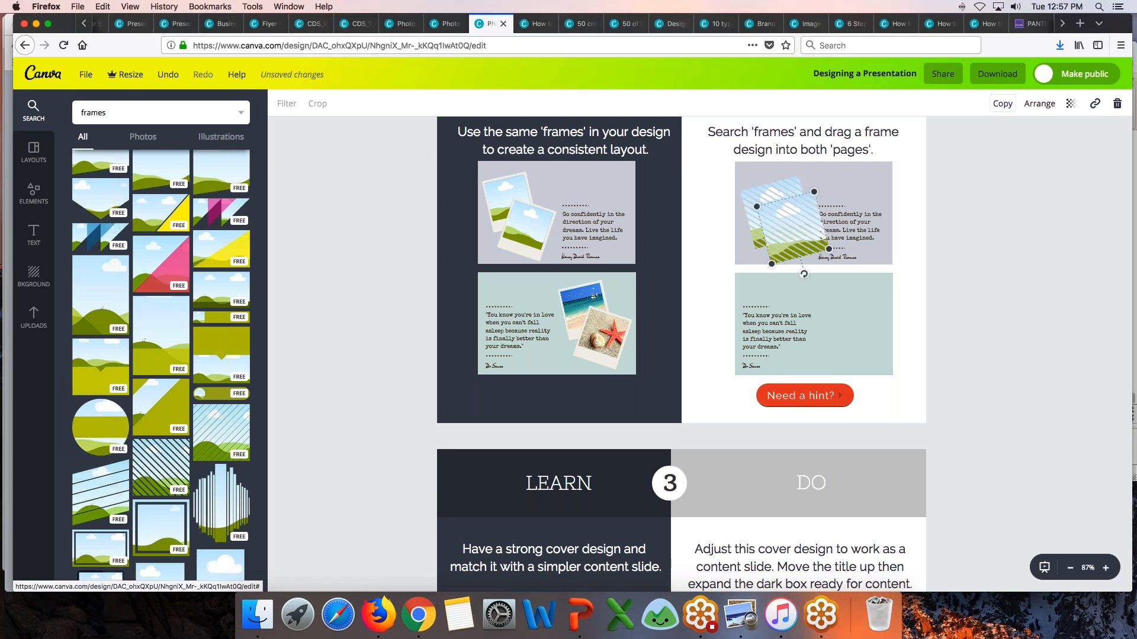
pyautogui.moveTo(802, 239); pyautogui.dragTo(847, 325)
pyautogui.moveTo(855, 370); pyautogui.dragTo(826, 372)
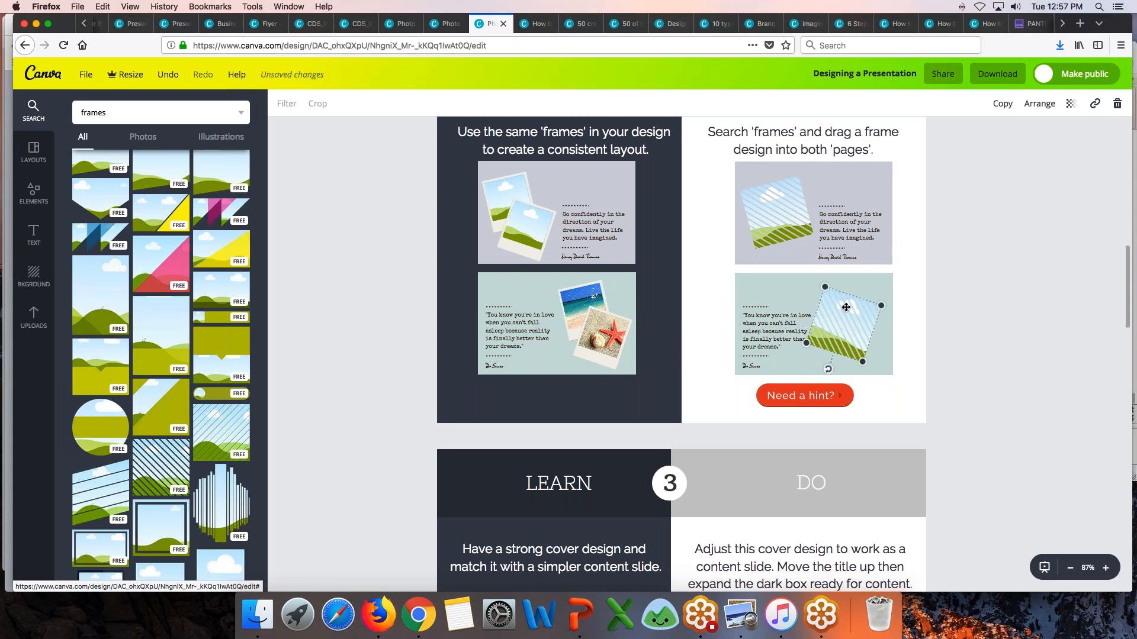
pyautogui.moveTo(850, 309); pyautogui.dragTo(859, 312)
pyautogui.click(961, 324)
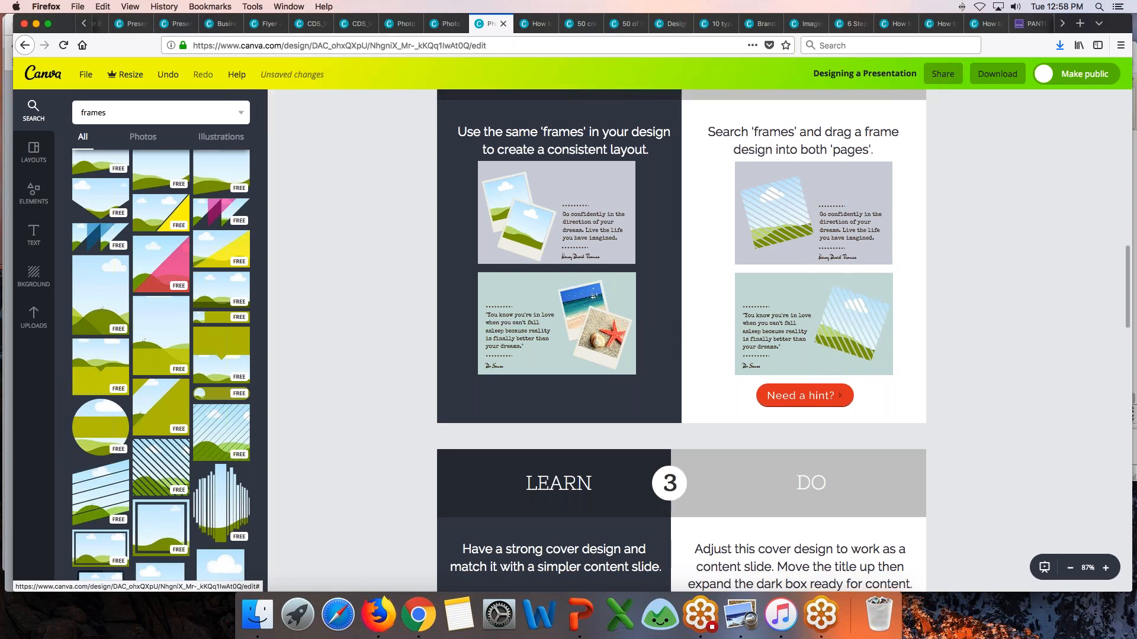
# Fill the lavender page's frame with the uploaded Pikachu picture and the teal page's frame with the uploaded Minion picture.
pyautogui.click(35, 325)
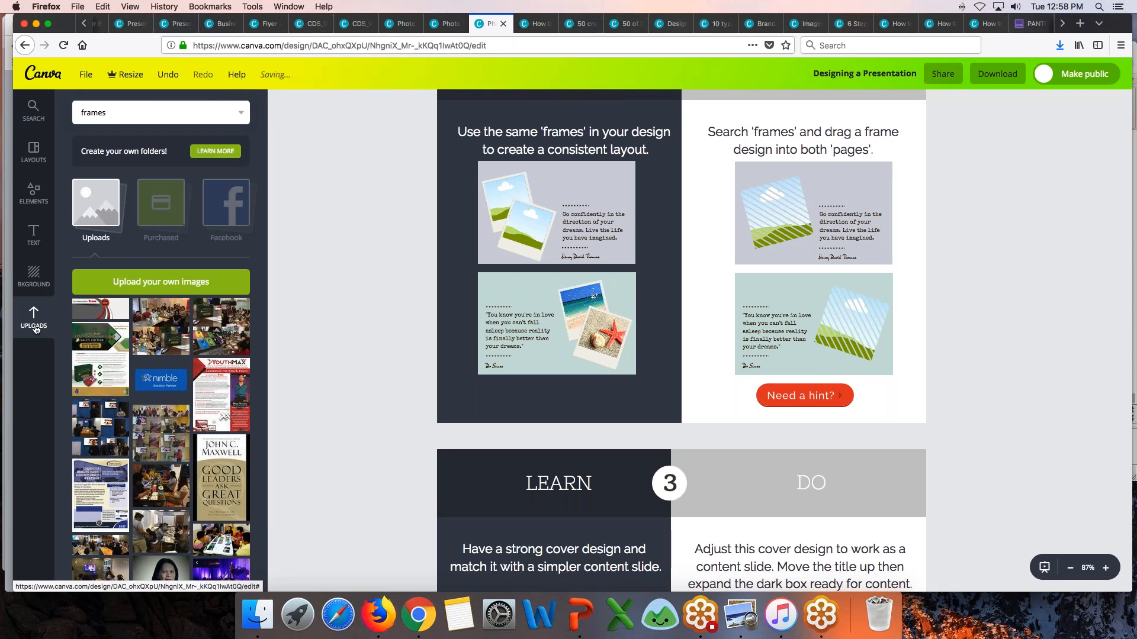
pyautogui.scroll(-3, 173, 384)
pyautogui.scroll(-5, 173, 383)
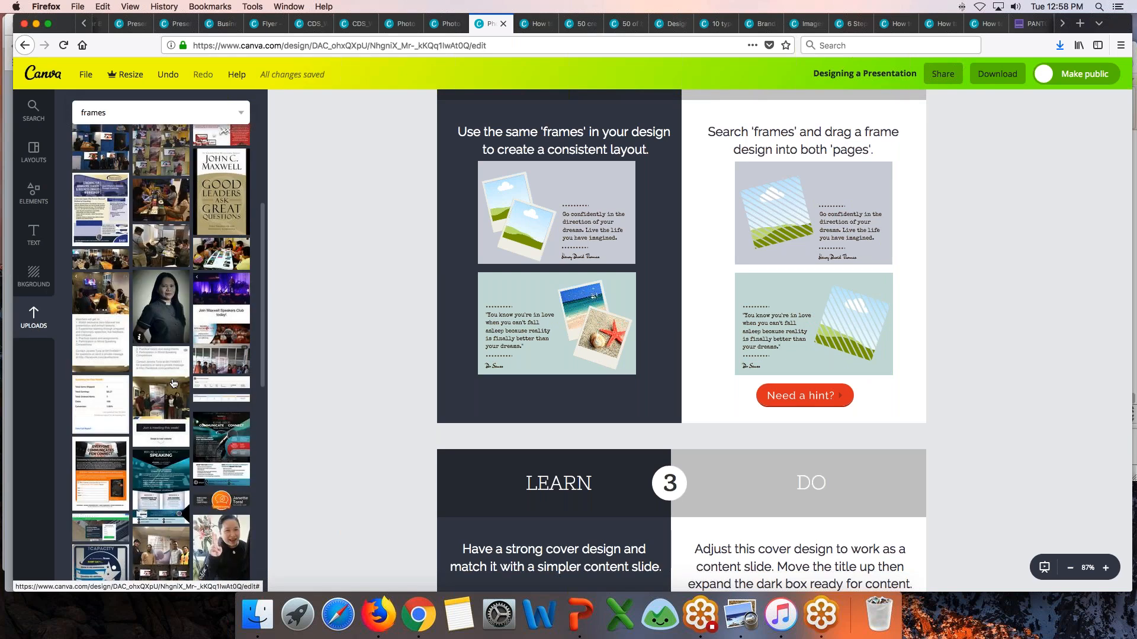
pyautogui.scroll(-5, 173, 383)
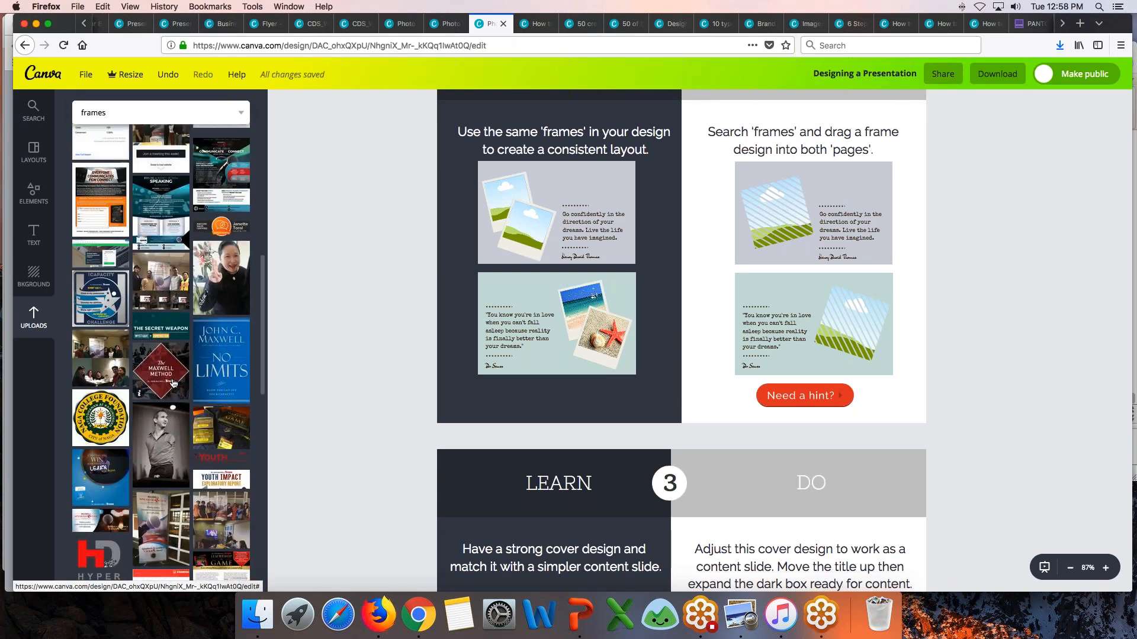
pyautogui.scroll(-5, 173, 383)
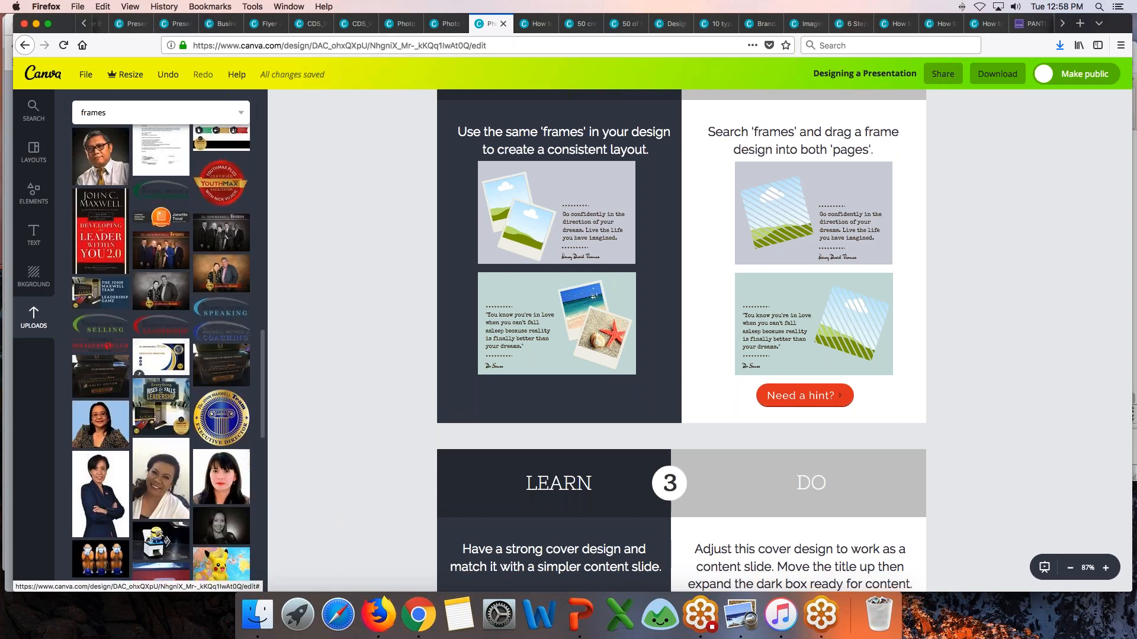
pyautogui.scroll(-3, 173, 383)
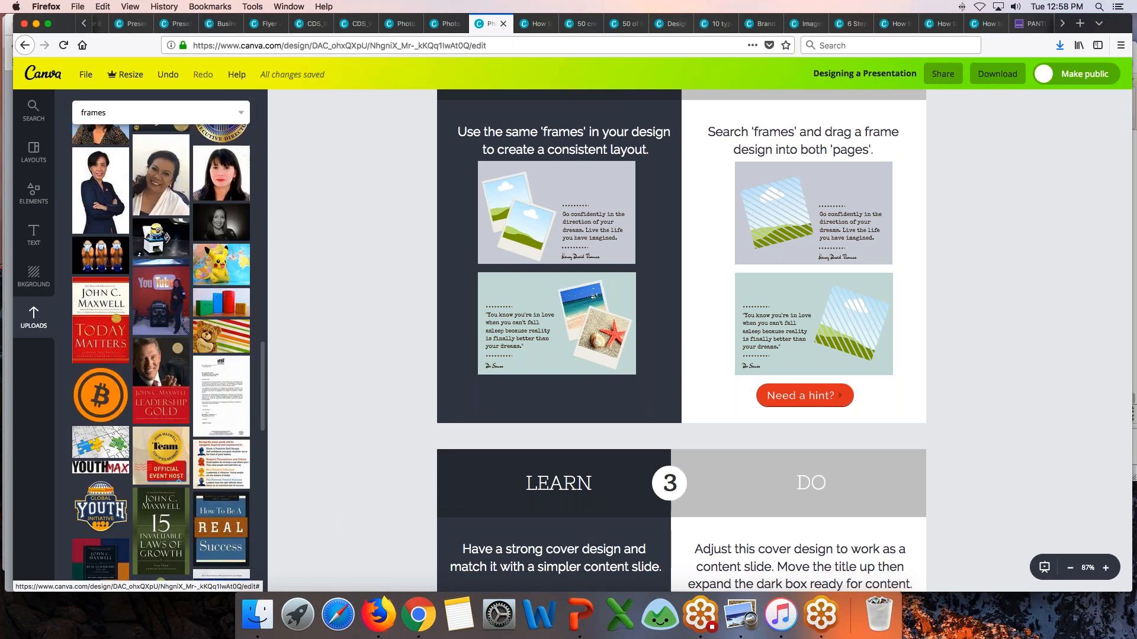
pyautogui.moveTo(222, 181); pyautogui.dragTo(787, 214)
pyautogui.click(367, 206)
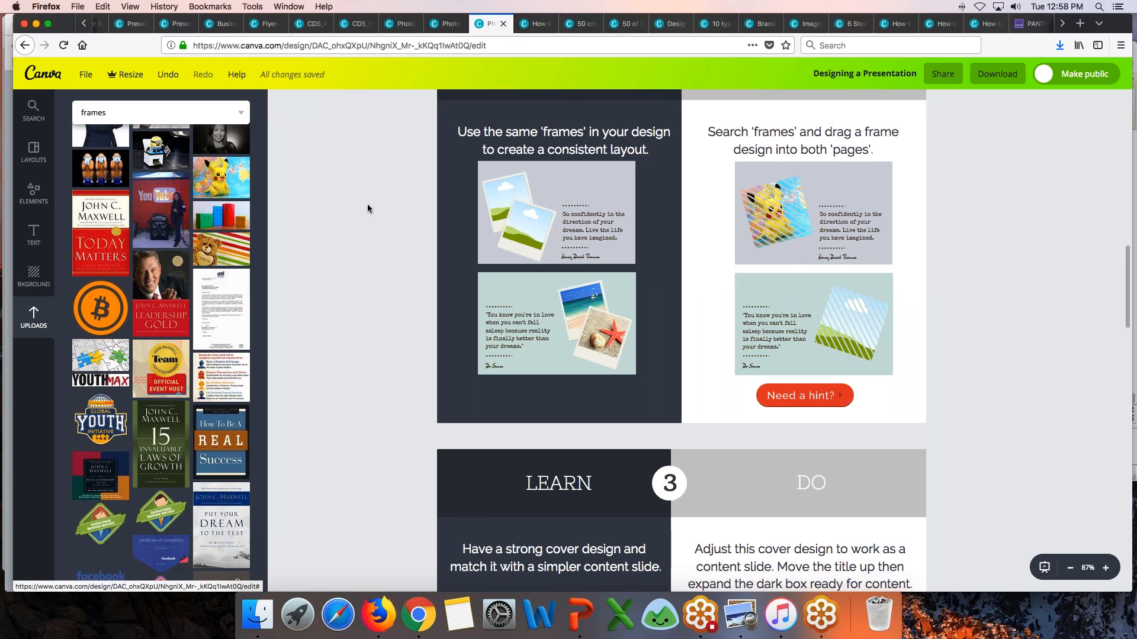
pyautogui.scroll(1, 228, 249)
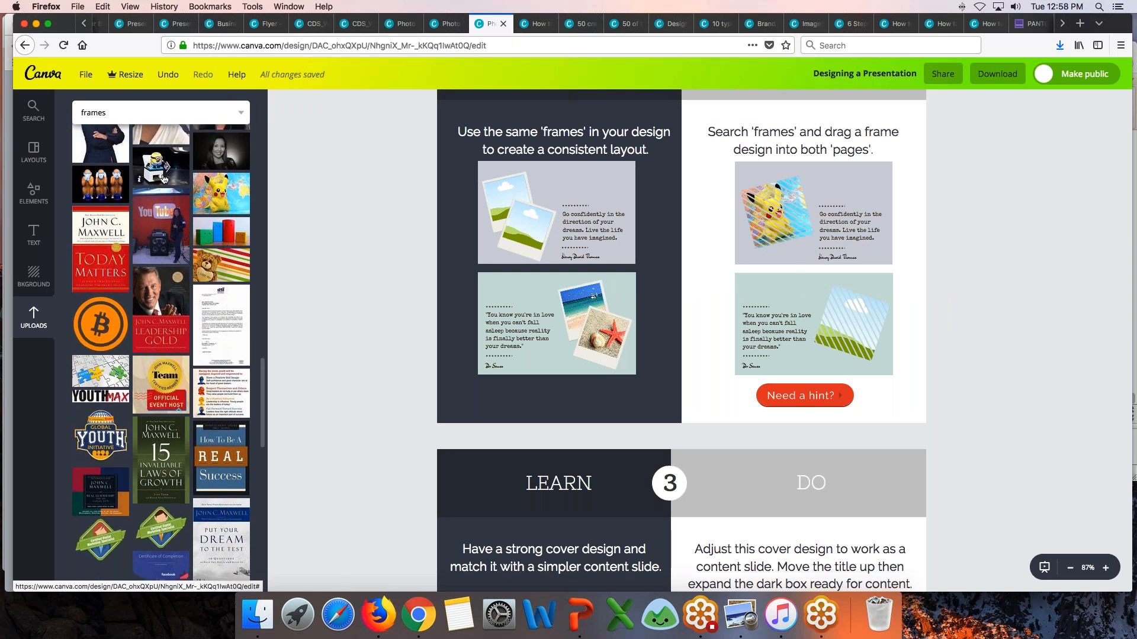
pyautogui.moveTo(162, 176); pyautogui.dragTo(867, 325)
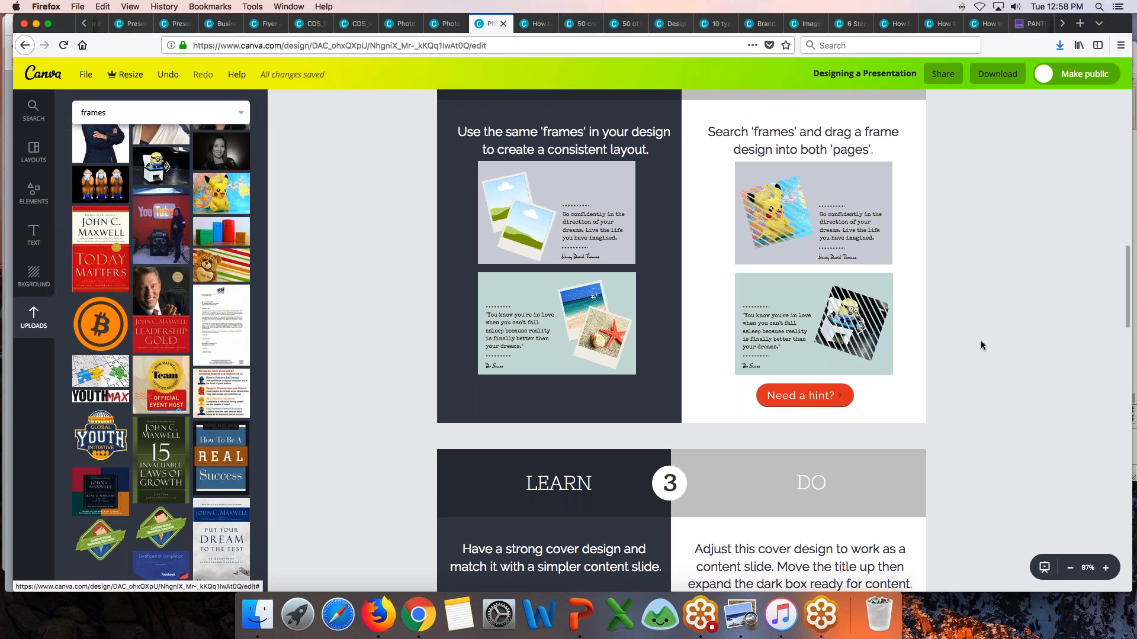
# Move the "Adventures in photography" subtitle and its dark box above the title on the exercise 3 cover design.
pyautogui.scroll(-5, 981, 345)
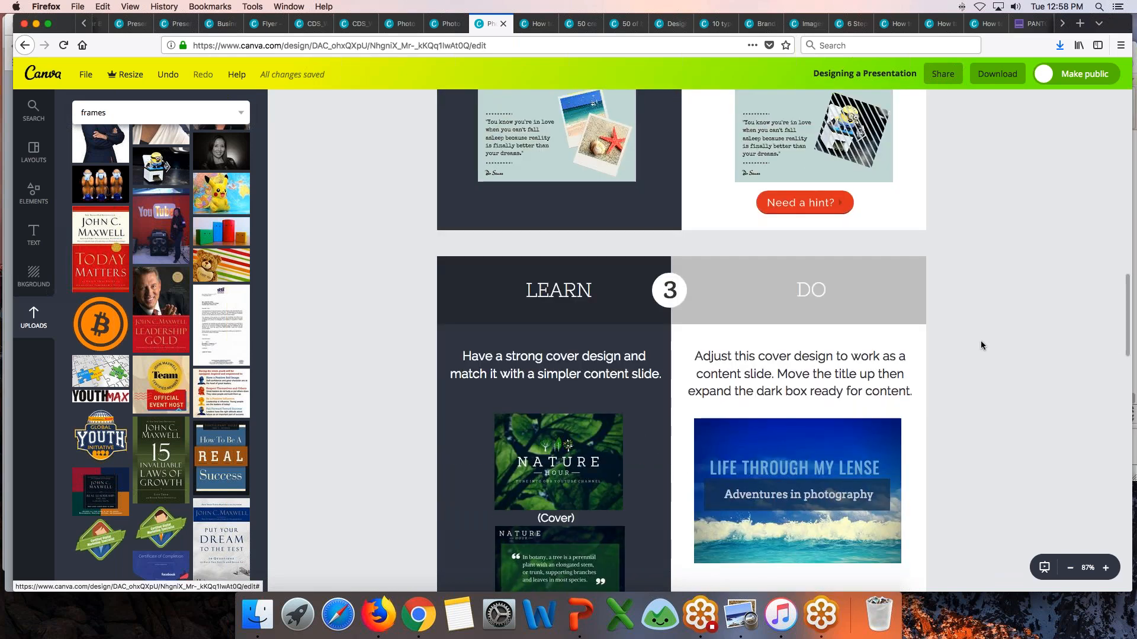
pyautogui.scroll(-2, 981, 345)
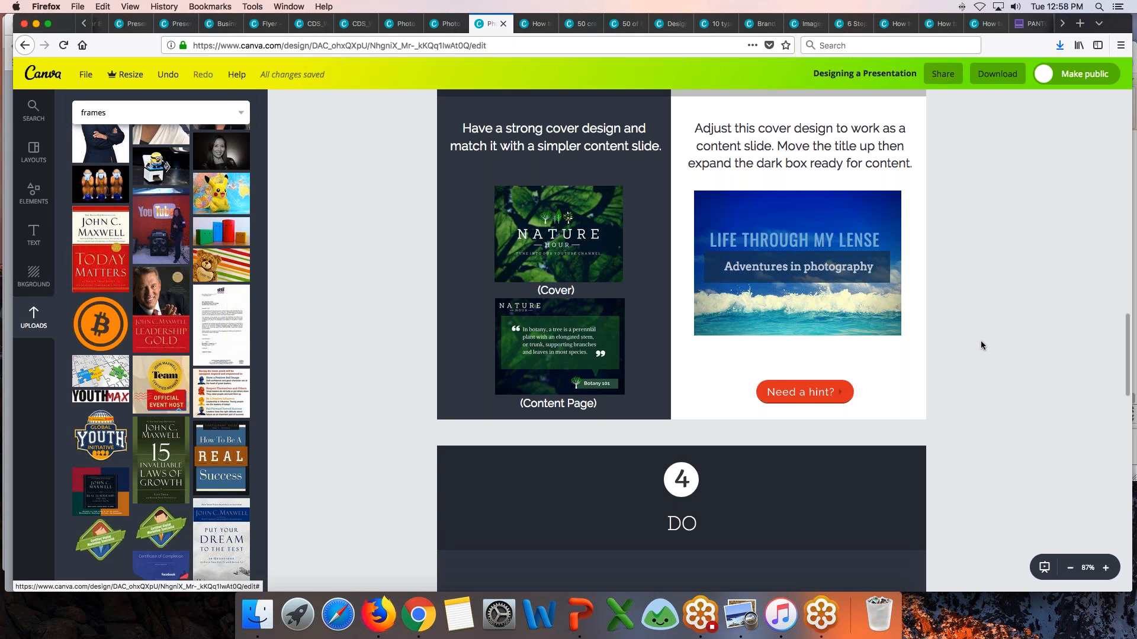
pyautogui.moveTo(824, 263); pyautogui.dragTo(823, 210)
pyautogui.moveTo(825, 257); pyautogui.dragTo(825, 222)
pyautogui.click(855, 242)
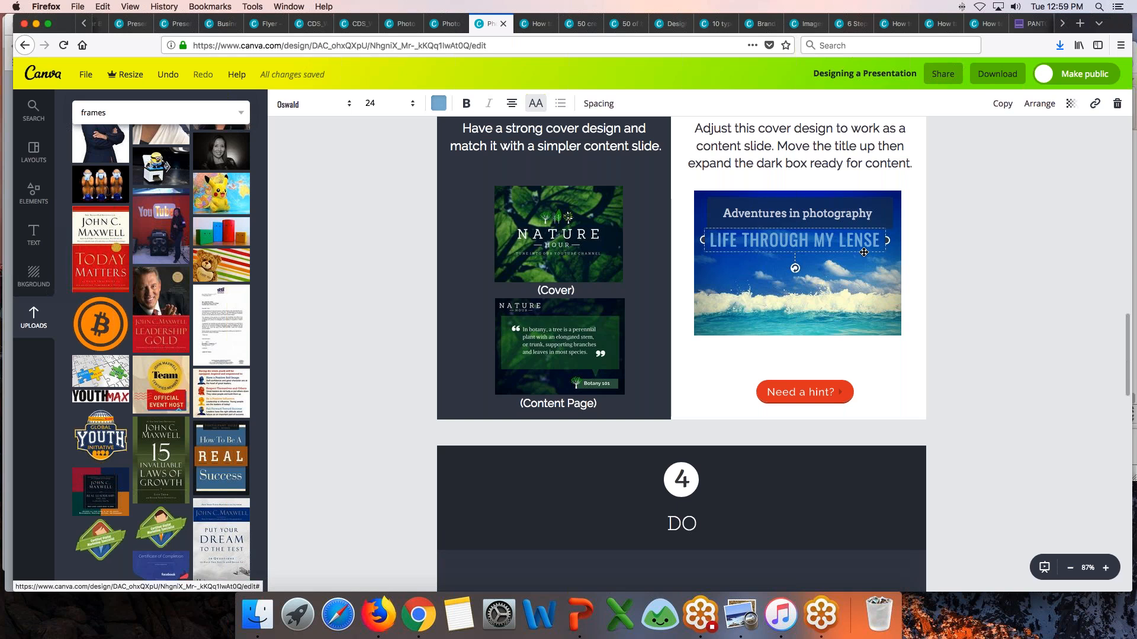
# Delete the "Adventures in photography" subtitle and move the "LIFE THROUGH MY LENSE" title up to the top of the photo.
pyautogui.doubleClick(833, 213)
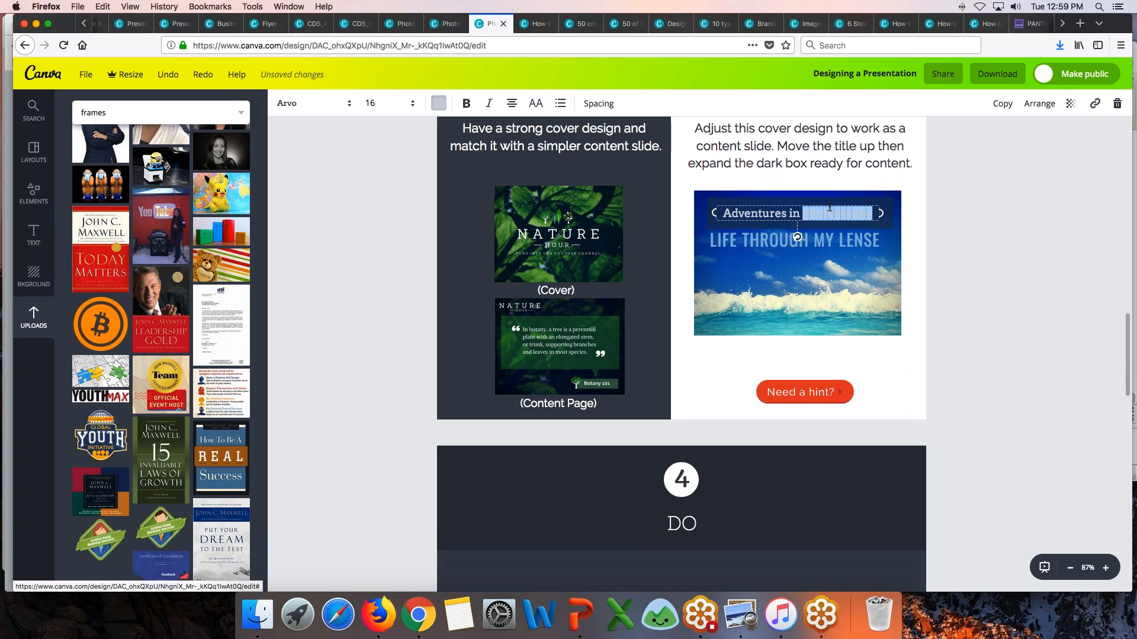
pyautogui.click(766, 216)
pyautogui.click(764, 221)
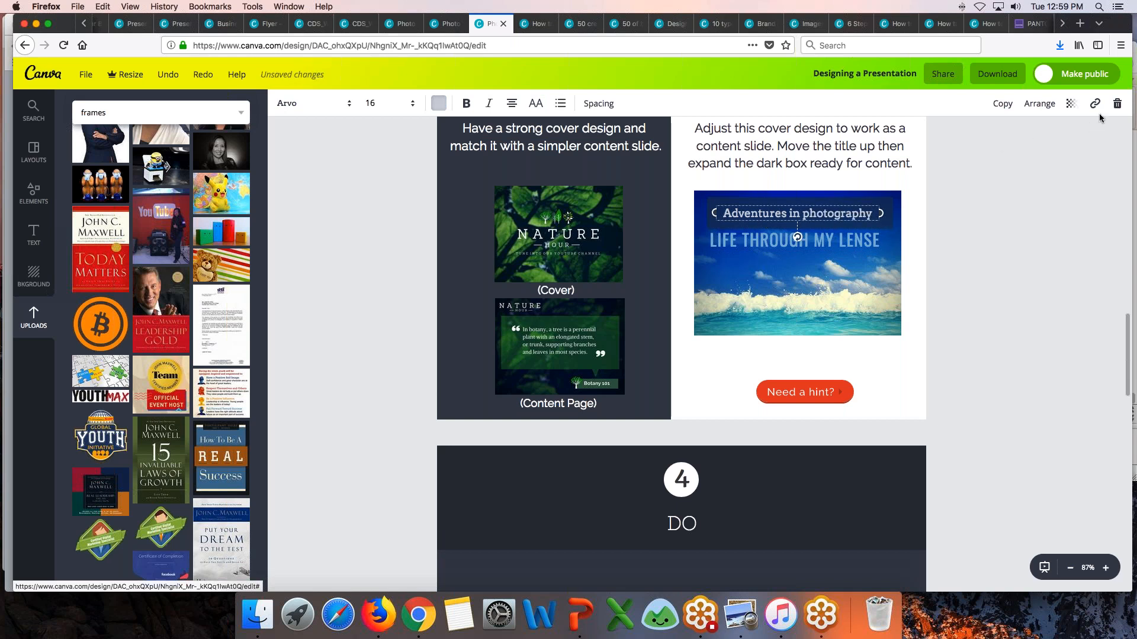
pyautogui.click(1117, 104)
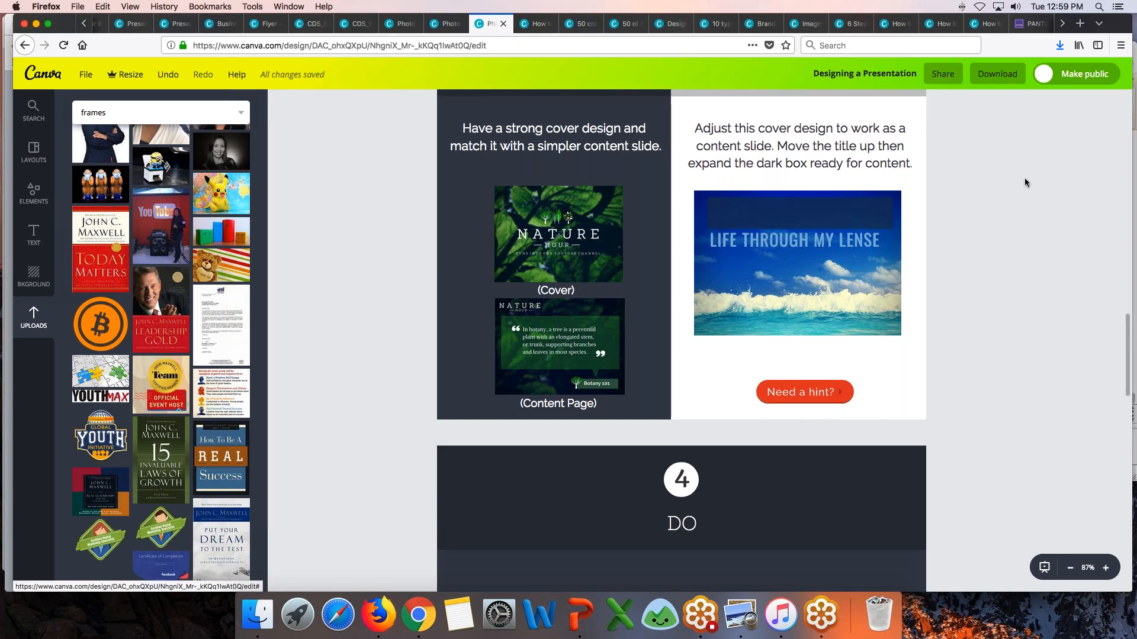
pyautogui.moveTo(819, 239); pyautogui.dragTo(820, 219)
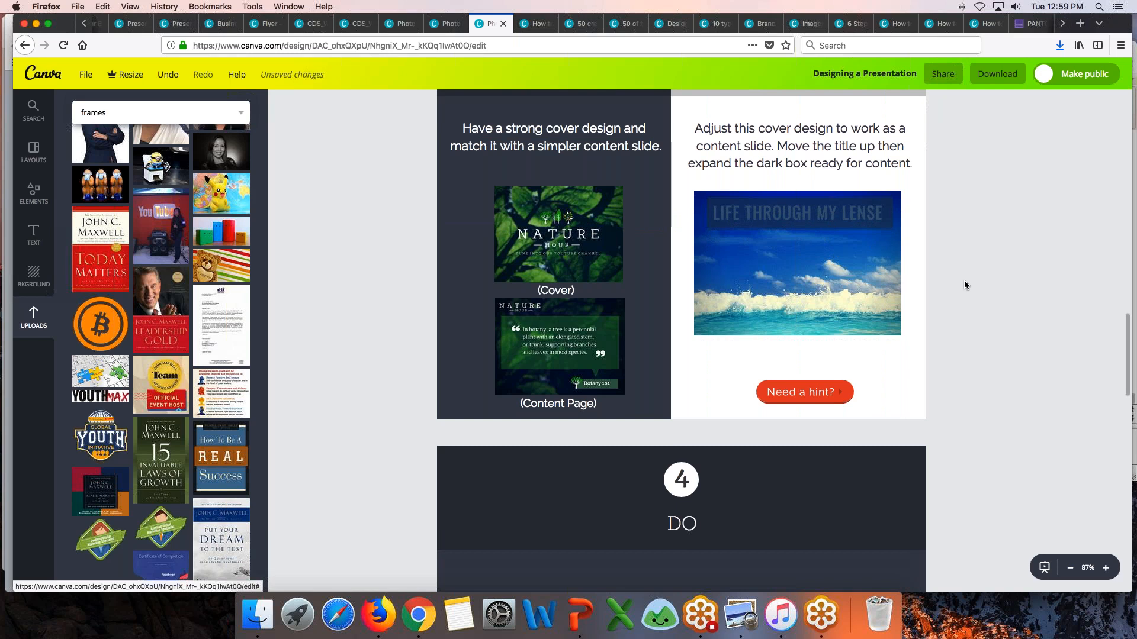
# Move the dark box below the title and extend it downward to near the photo's lower edge.
pyautogui.moveTo(744, 220); pyautogui.dragTo(751, 259)
pyautogui.click(798, 262)
pyautogui.click(798, 262)
pyautogui.moveTo(798, 261); pyautogui.dragTo(798, 323)
pyautogui.click(1034, 351)
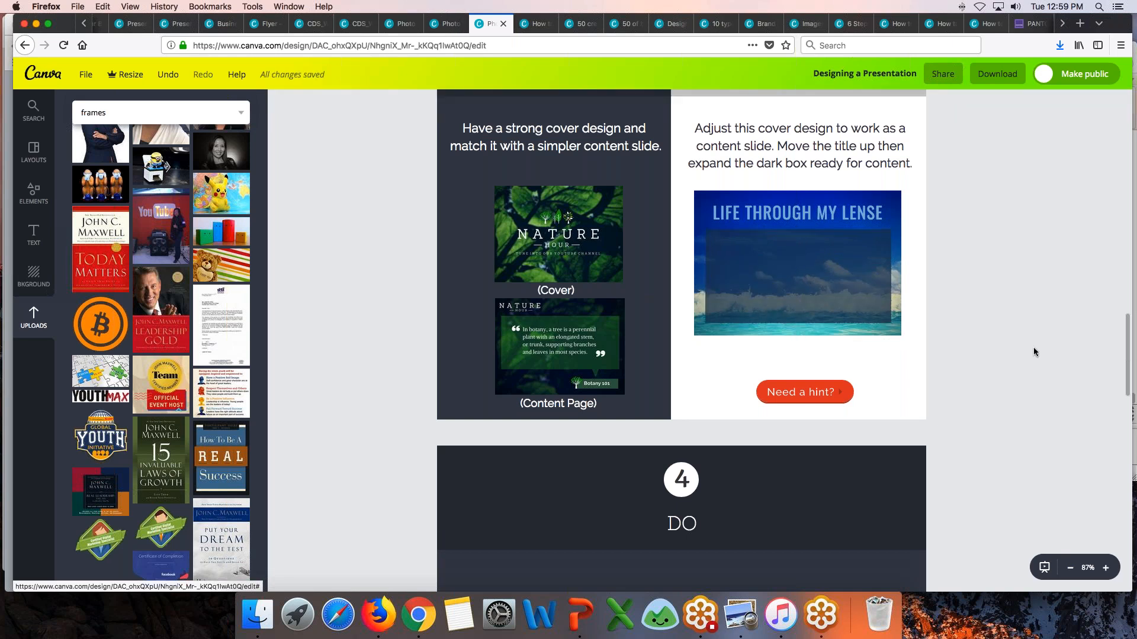
# Go to the blank page after exercise 4's instructions and search the element library for "banner".
pyautogui.scroll(-8, 1034, 351)
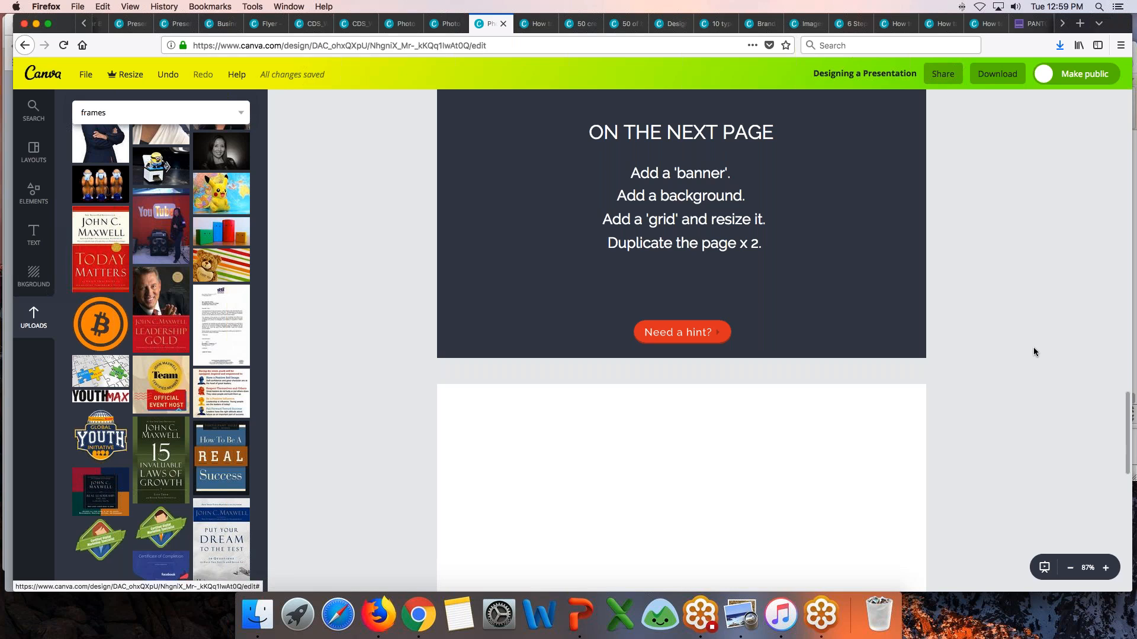
pyautogui.scroll(-2, 1033, 352)
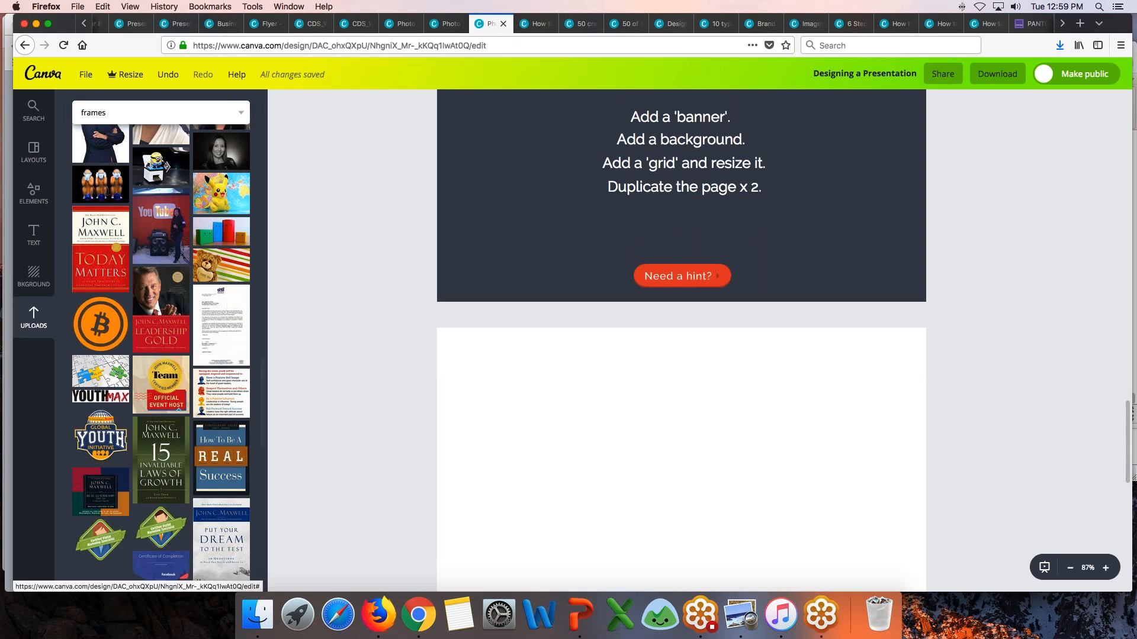
pyautogui.click(23, 106)
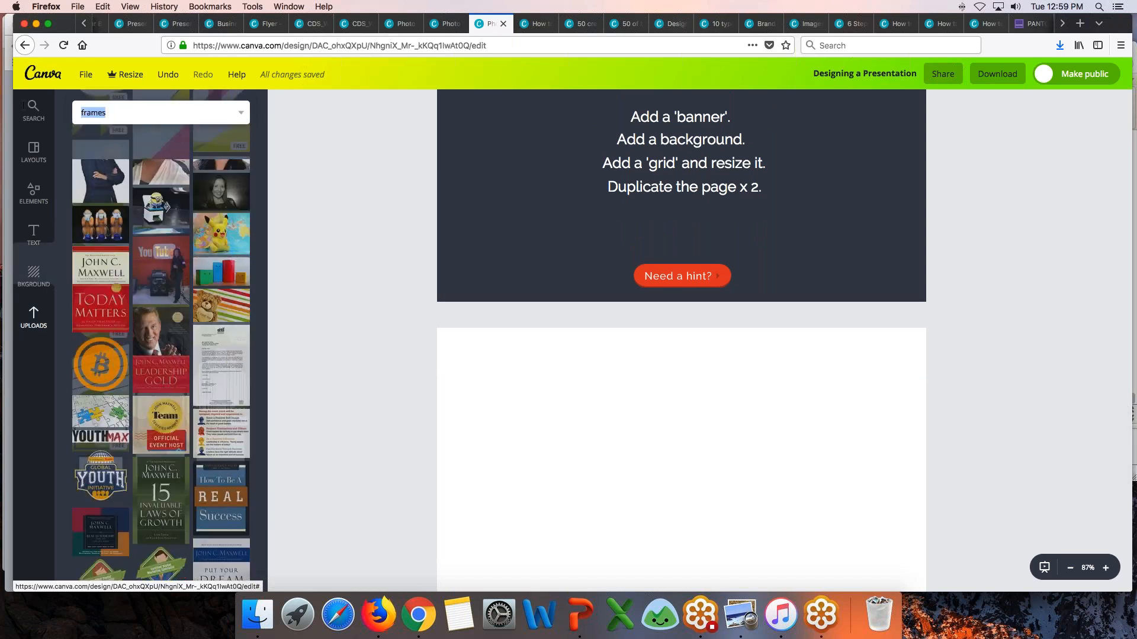
pyautogui.write('banner')
pyautogui.press('Return')
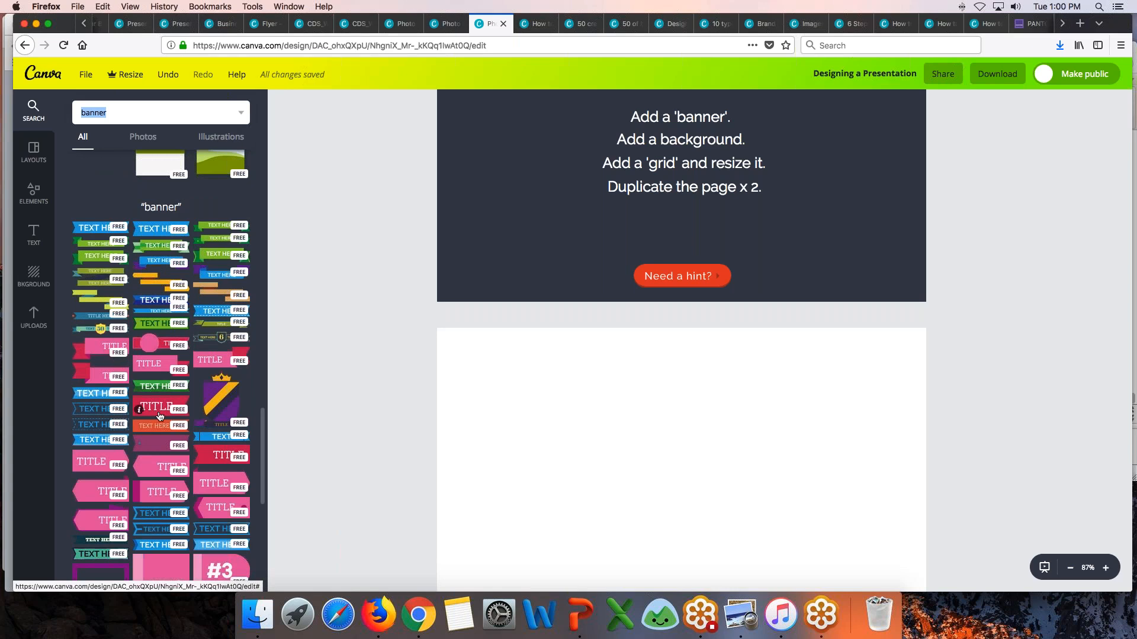
# Add the red notched TITLE banner to the blank page and center it near the page's upper edge.
pyautogui.scroll(-5, 168, 365)
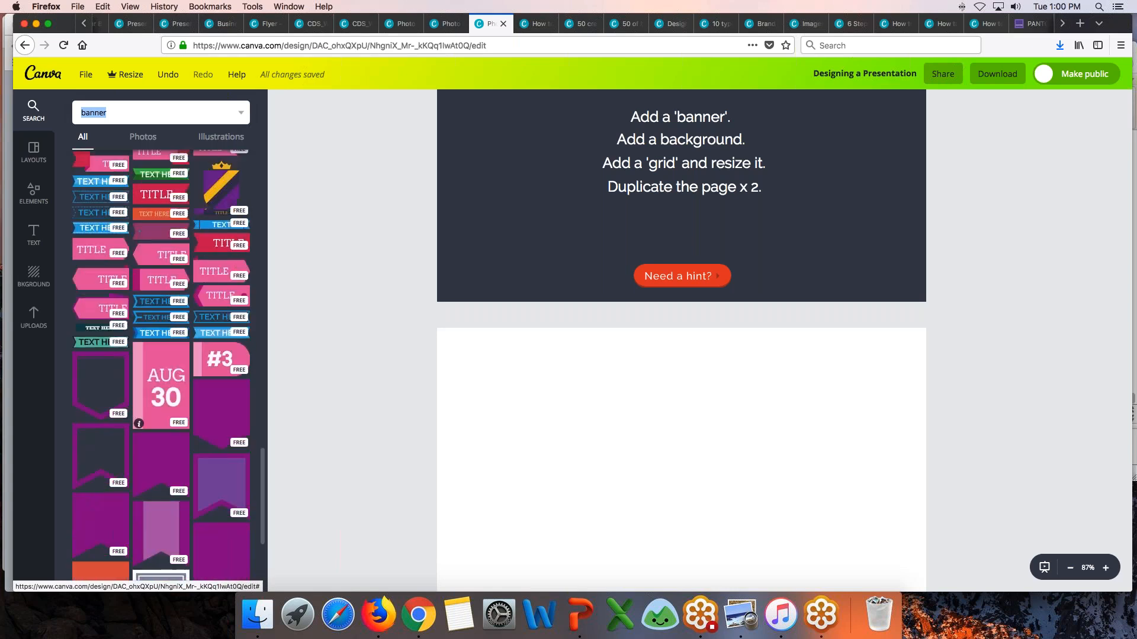
pyautogui.scroll(1, 161, 521)
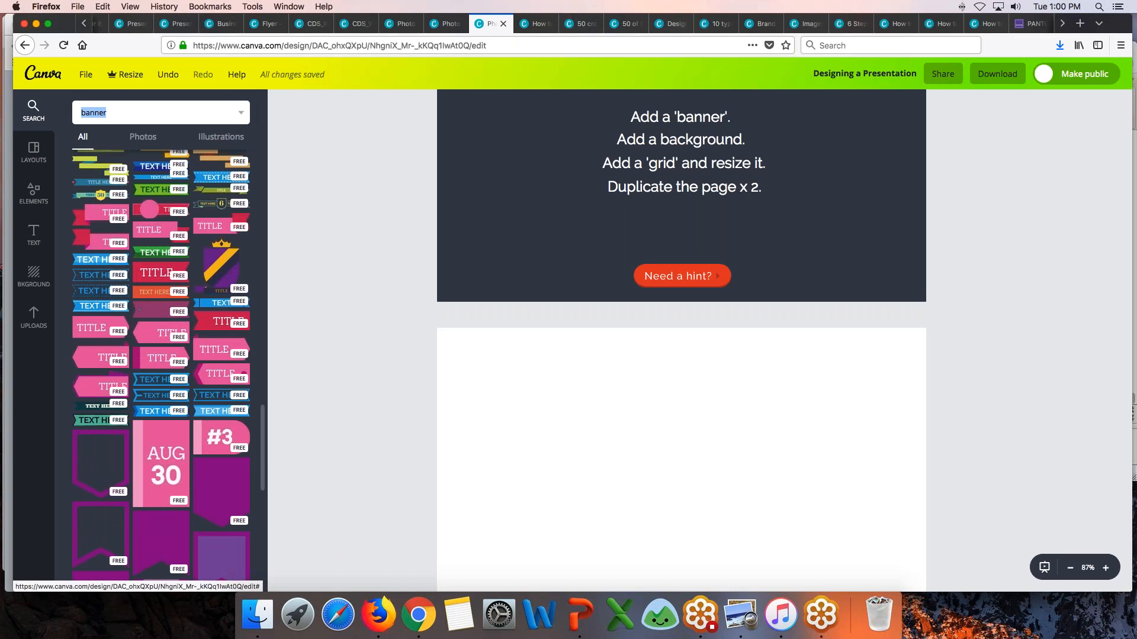
pyautogui.click(214, 323)
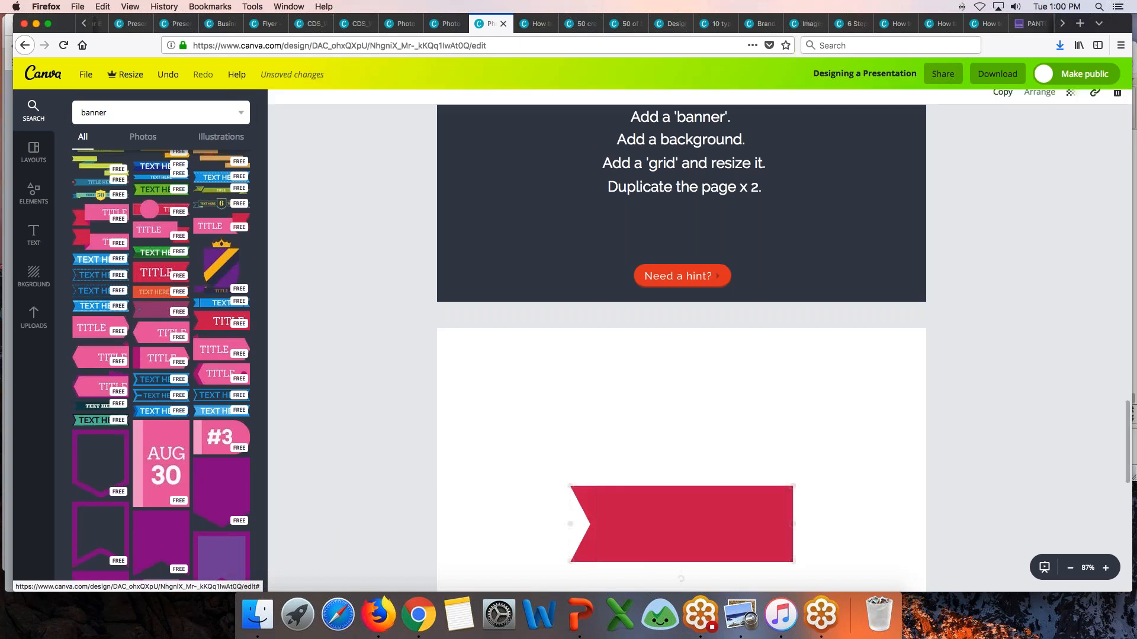
pyautogui.moveTo(615, 496); pyautogui.dragTo(623, 358)
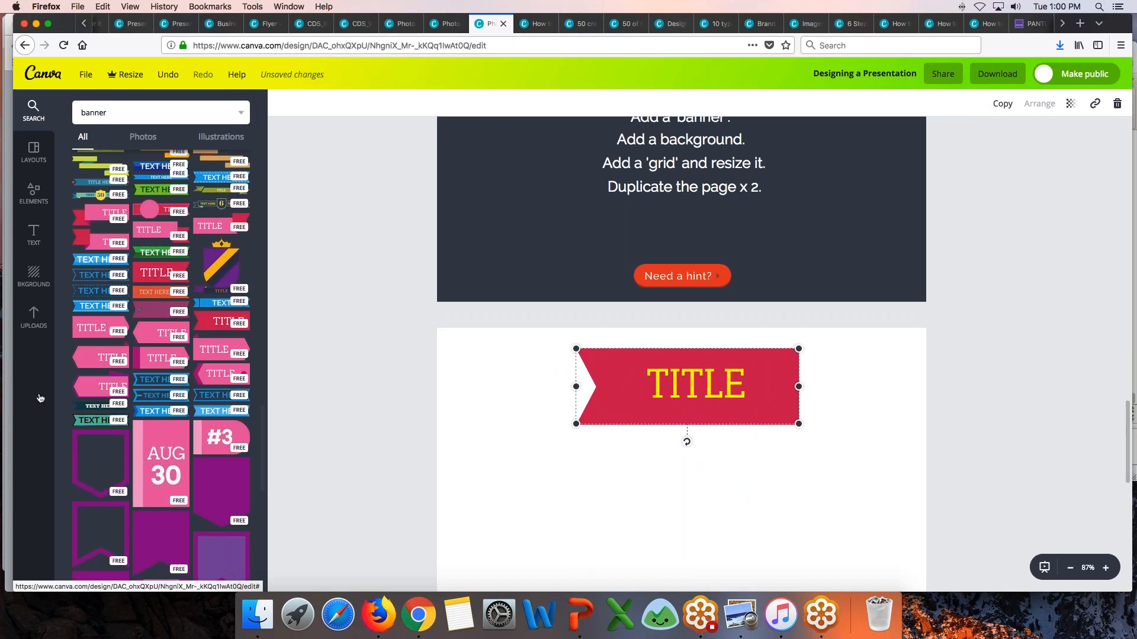
# Set the banner page's background to the blue-violet brand color.
pyautogui.scroll(-5, 159, 355)
pyautogui.click(30, 286)
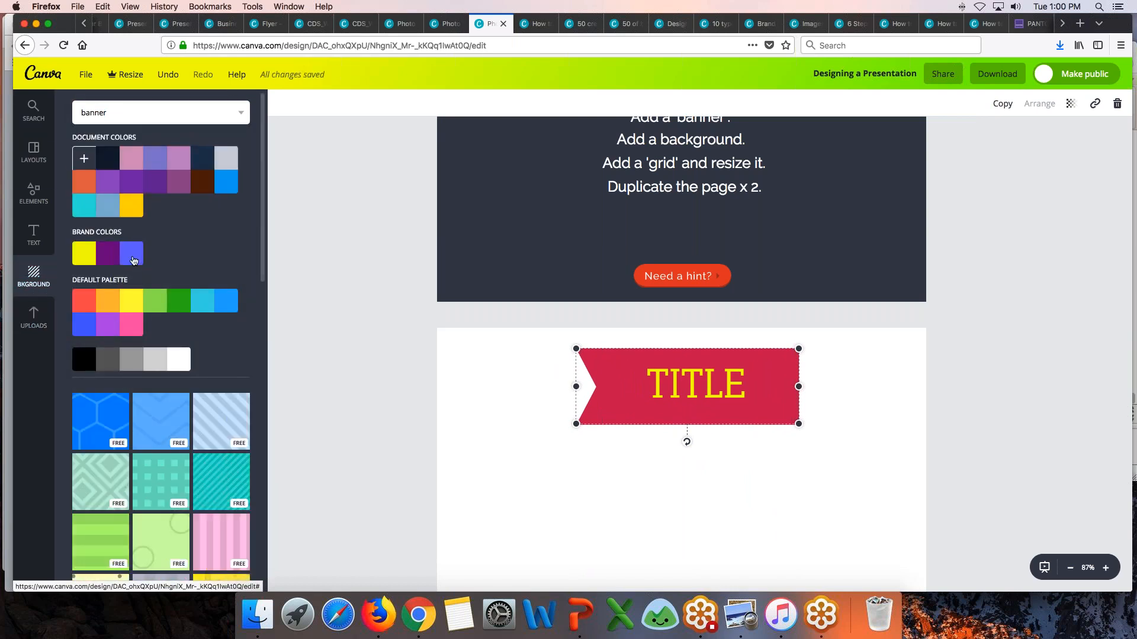
pyautogui.click(133, 256)
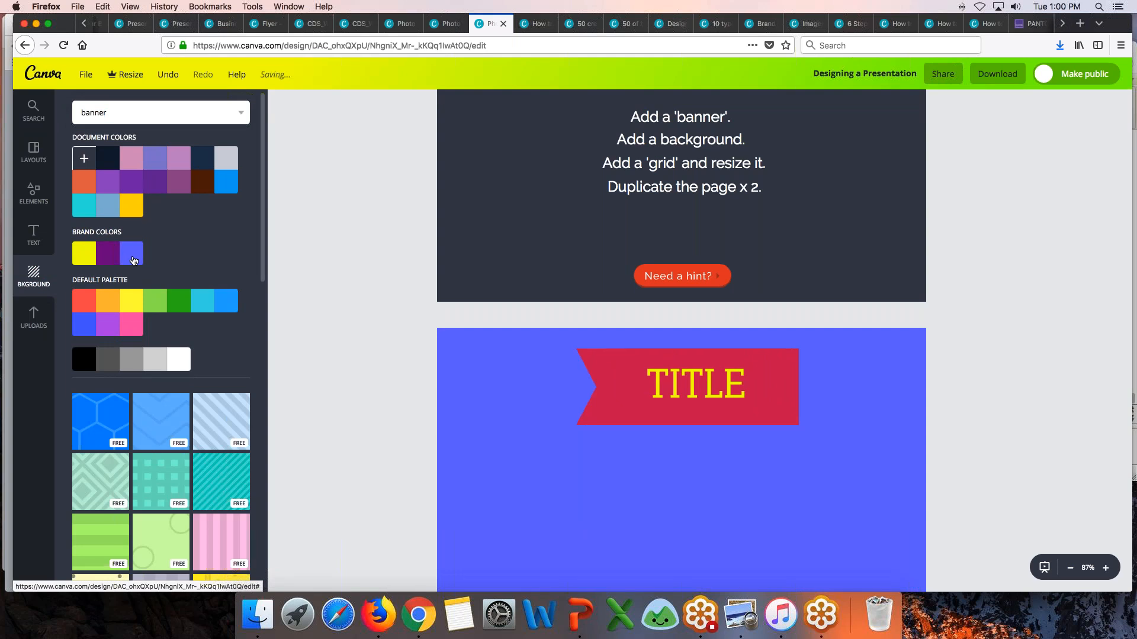
# Search the element library for "grid" and add the grid of three side-by-side vertical cells to the blue-violet page.
pyautogui.click(118, 111)
pyautogui.write('grid')
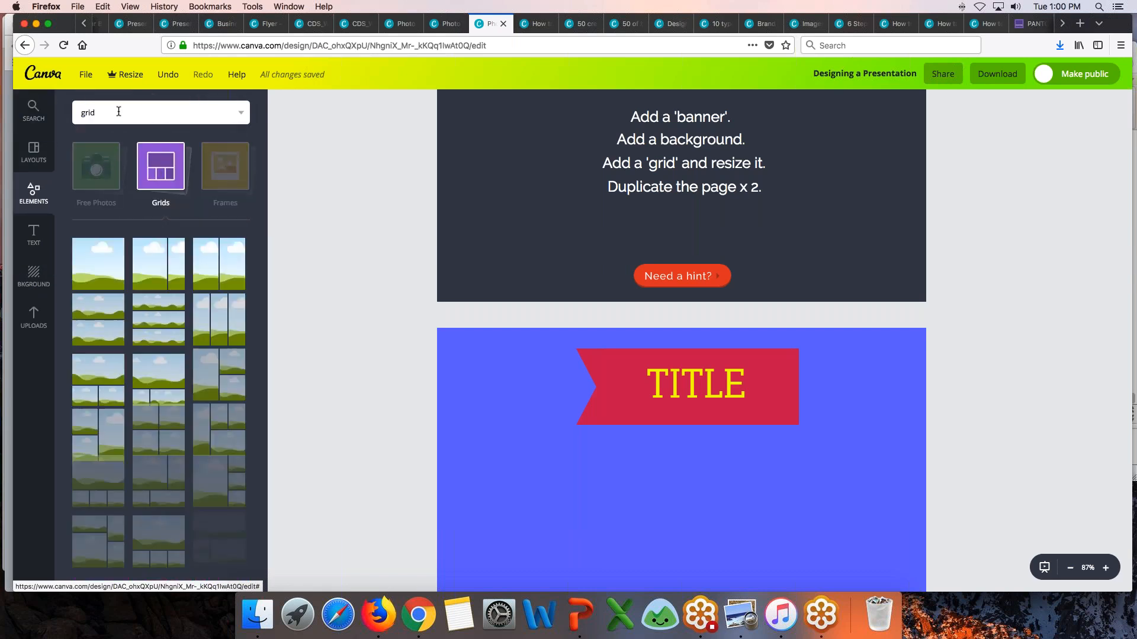
pyautogui.scroll(-20, 177, 328)
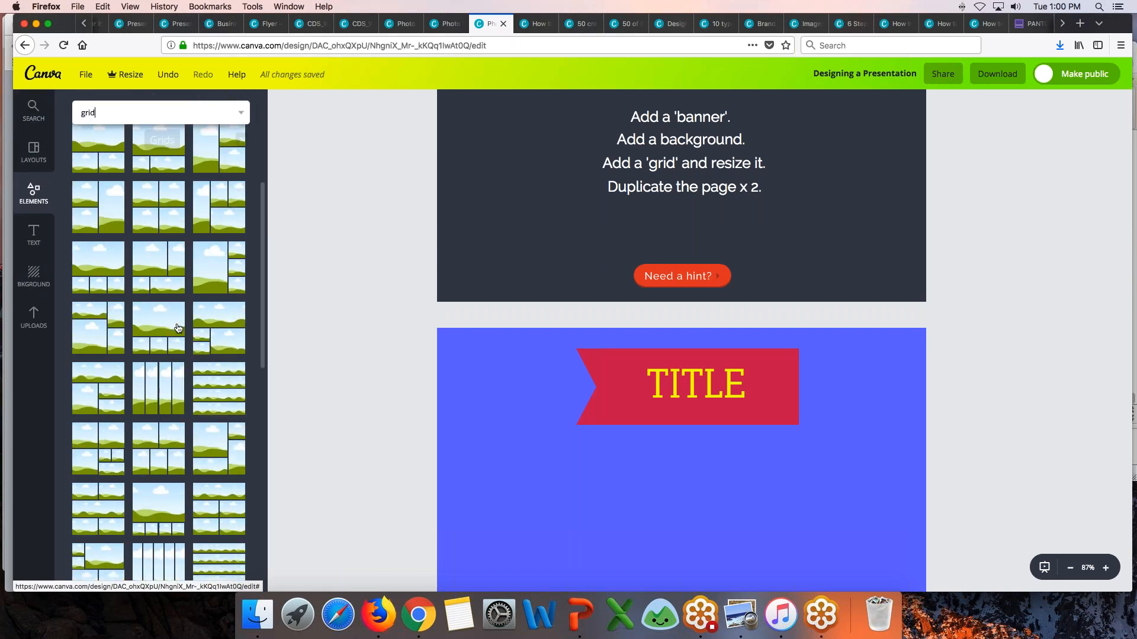
pyautogui.scroll(10, 178, 327)
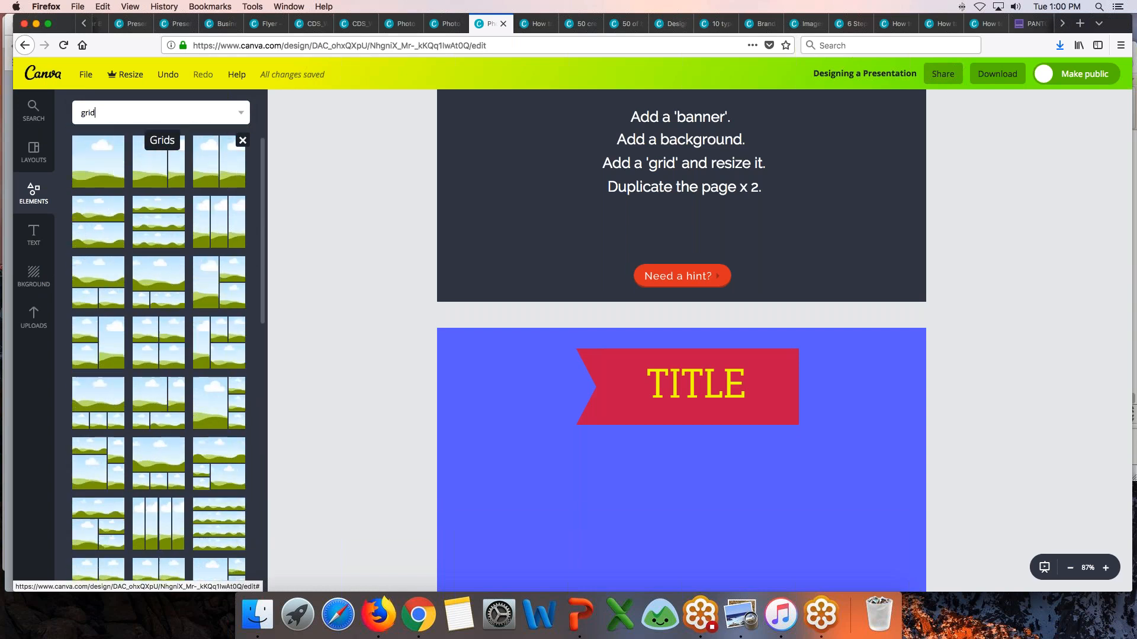
pyautogui.scroll(-8, 159, 331)
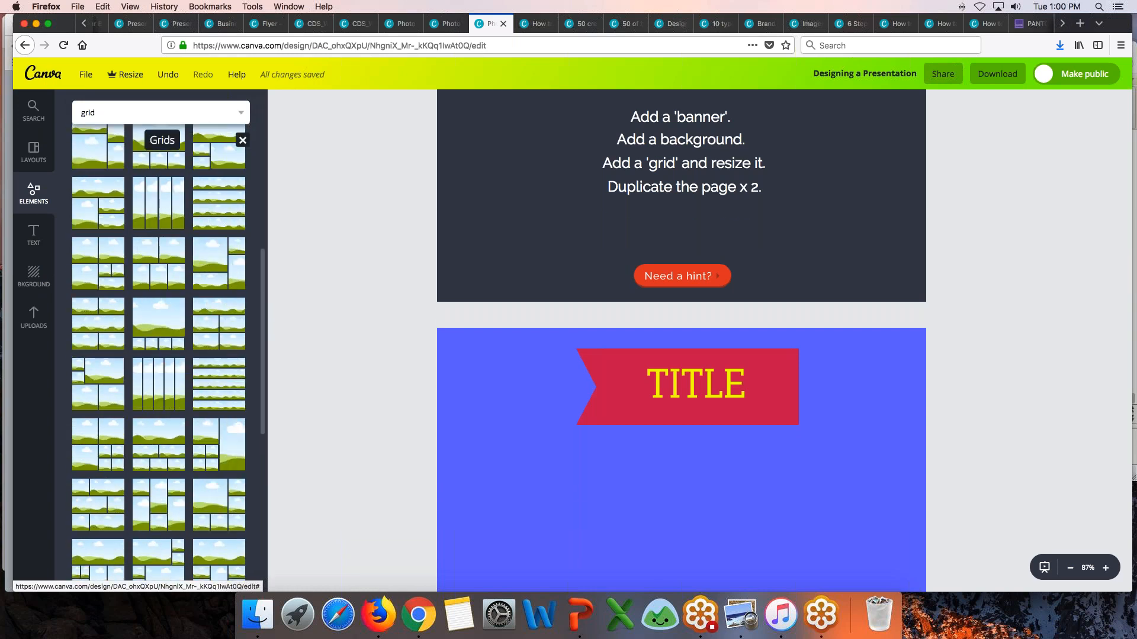
pyautogui.scroll(8, 160, 349)
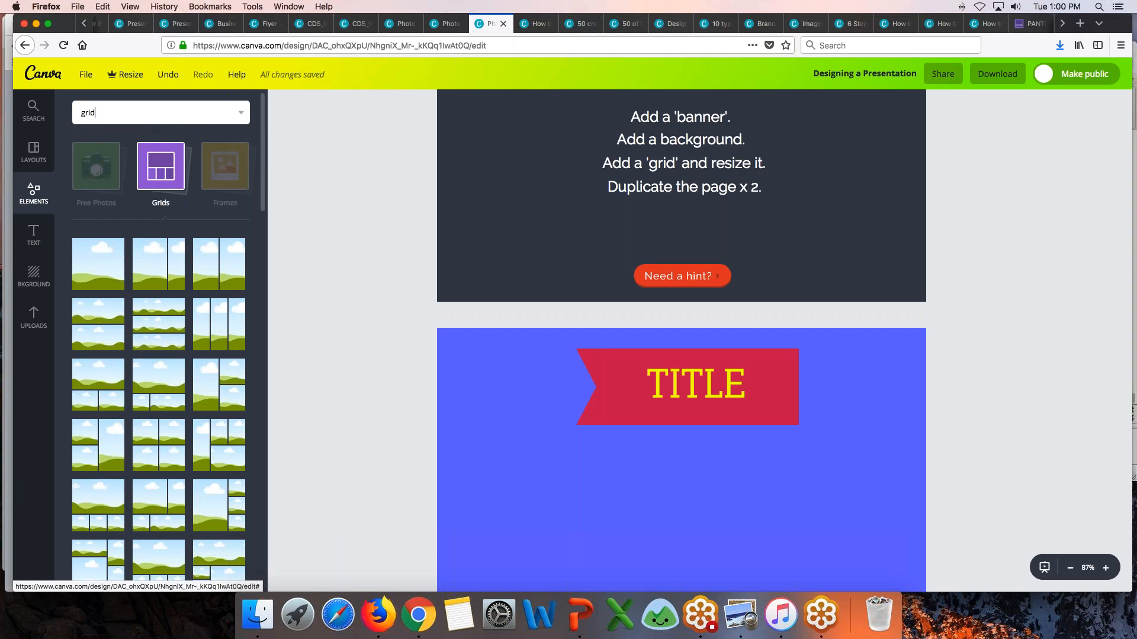
pyautogui.scroll(-1, 160, 349)
pyautogui.click(230, 329)
pyautogui.moveTo(438, 329); pyautogui.dragTo(477, 457)
pyautogui.scroll(-3, 478, 457)
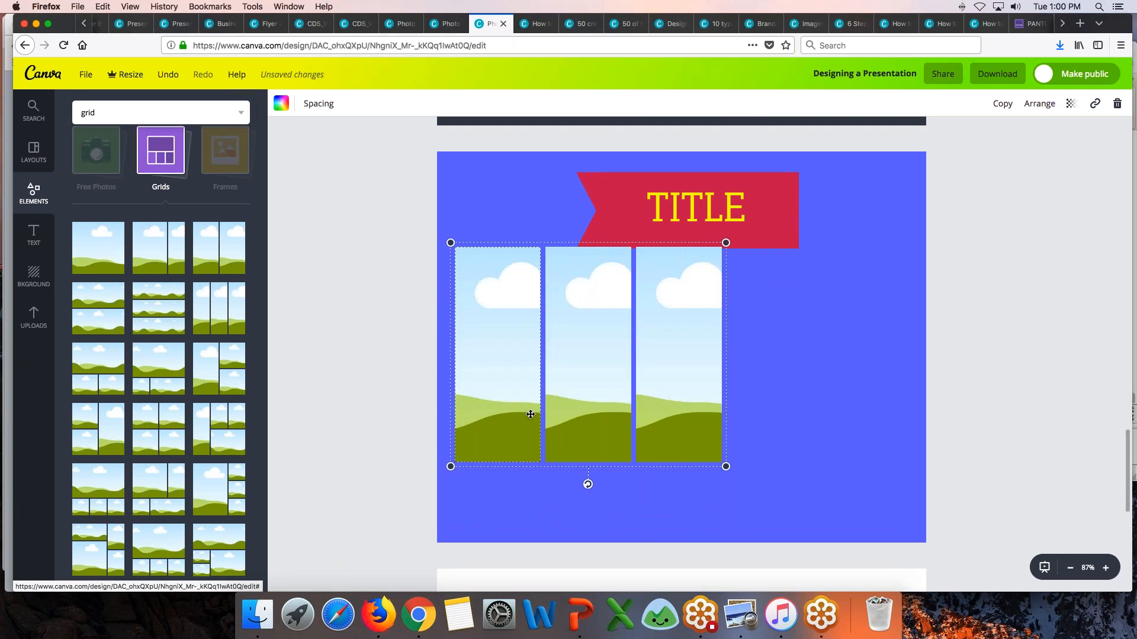
# Shrink the three-cell grid and position it below the banner near the page's left edge.
pyautogui.moveTo(725, 243); pyautogui.dragTo(657, 330)
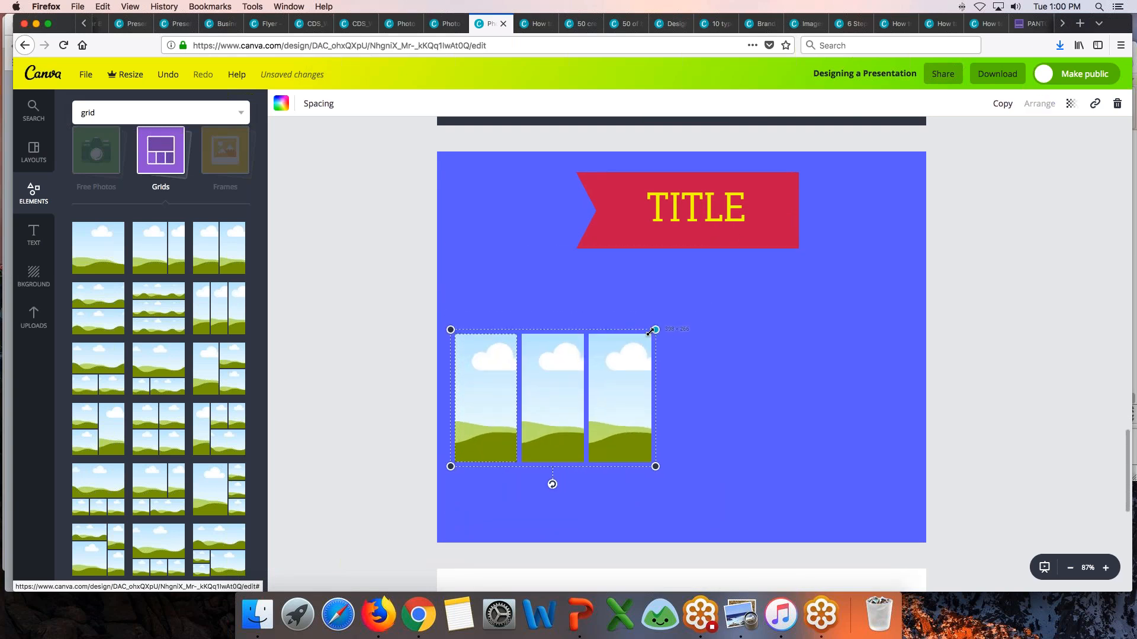
pyautogui.moveTo(574, 394); pyautogui.dragTo(577, 375)
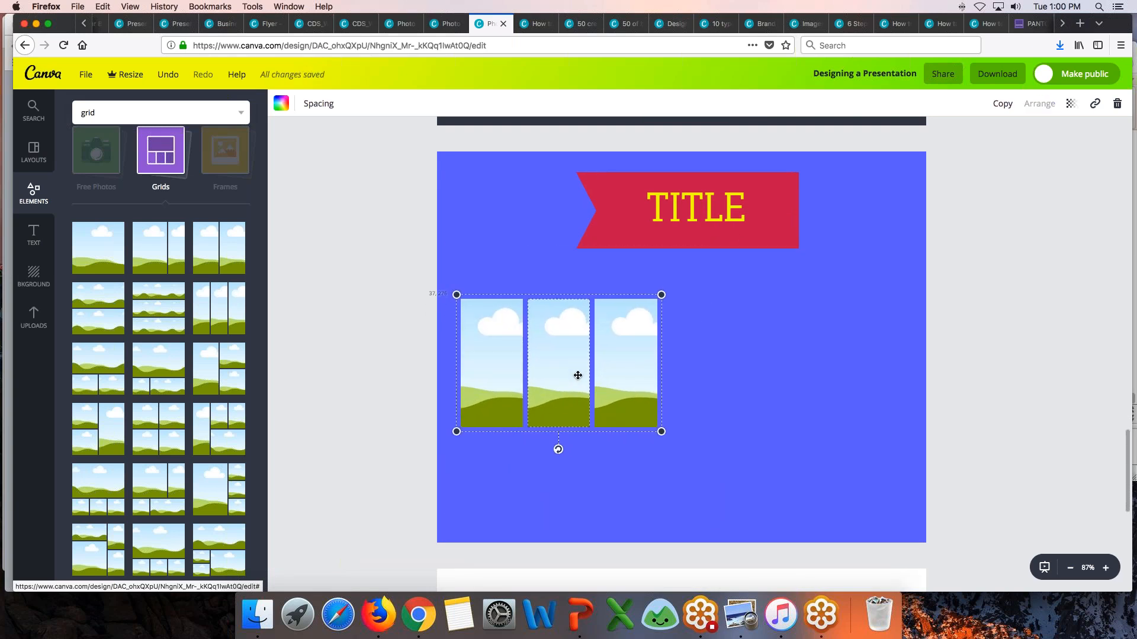
pyautogui.scroll(3, 754, 338)
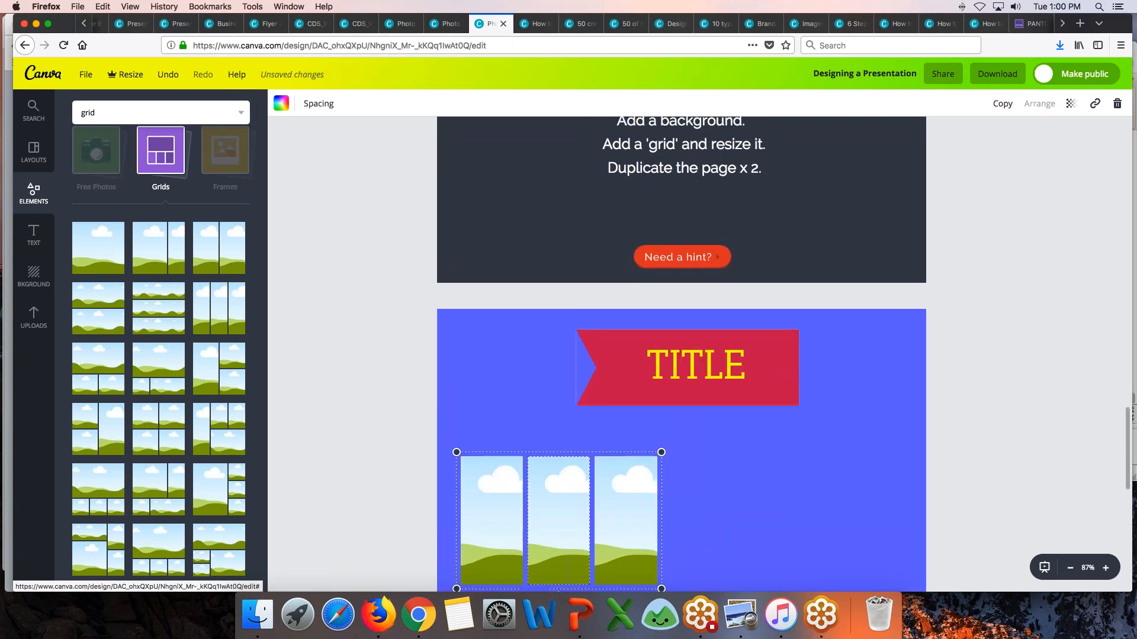
pyautogui.scroll(-3, 681, 355)
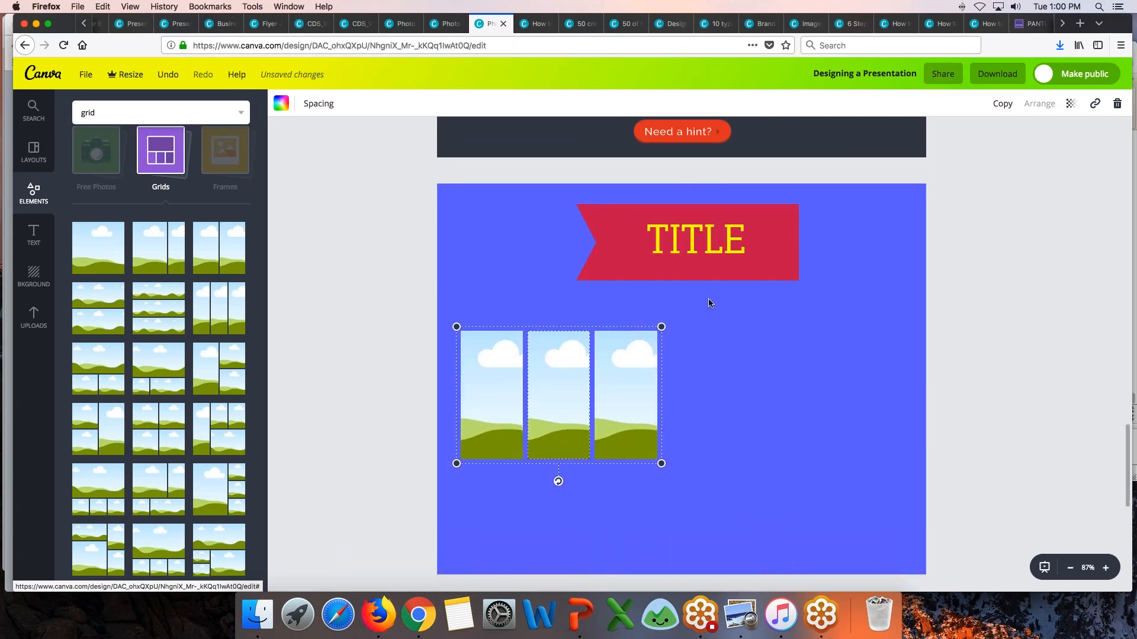
# Move the red TITLE banner slightly down and stretch its notched end outward to widen it.
pyautogui.doubleClick(657, 271)
pyautogui.click(581, 269)
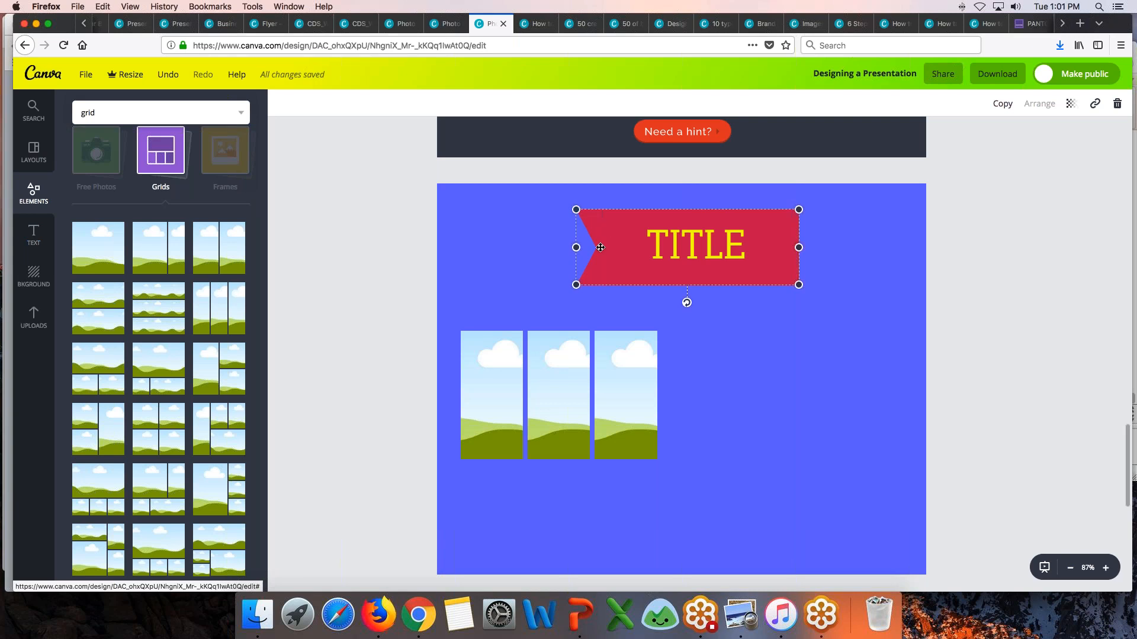
pyautogui.scroll(5, 601, 248)
pyautogui.scroll(-3, 685, 487)
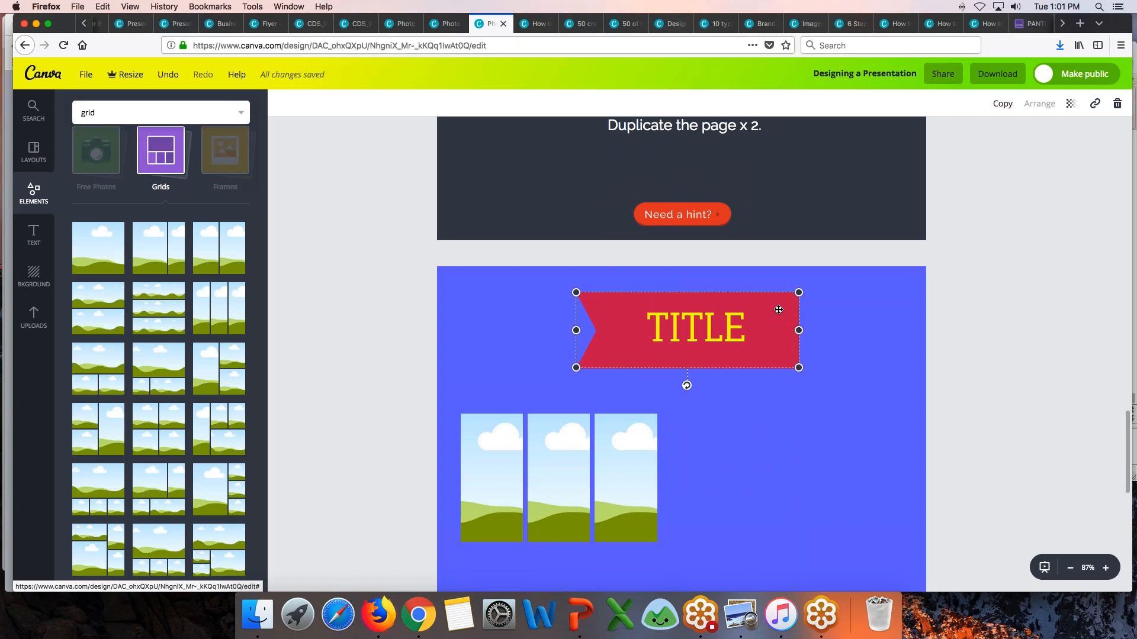
pyautogui.doubleClick(652, 319)
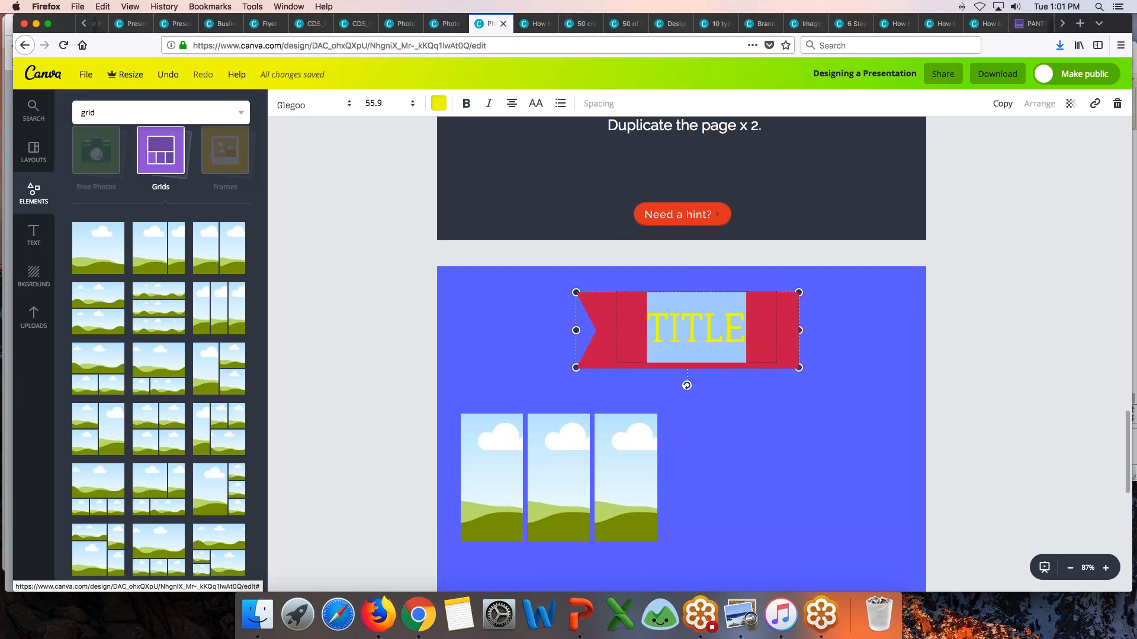
pyautogui.click(384, 313)
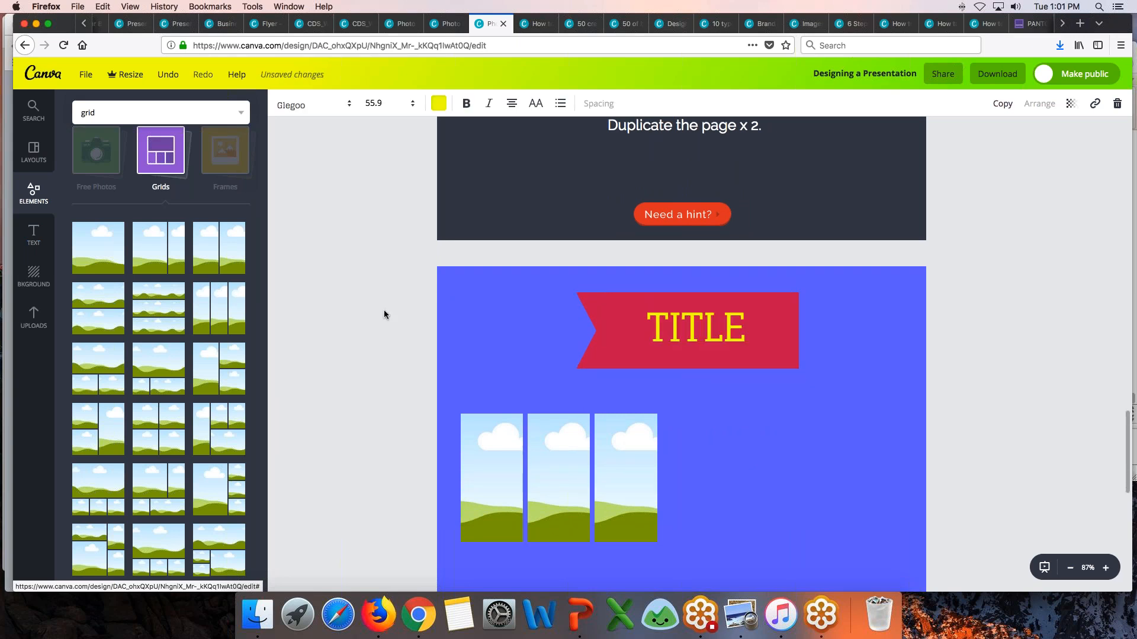
pyautogui.click(598, 357)
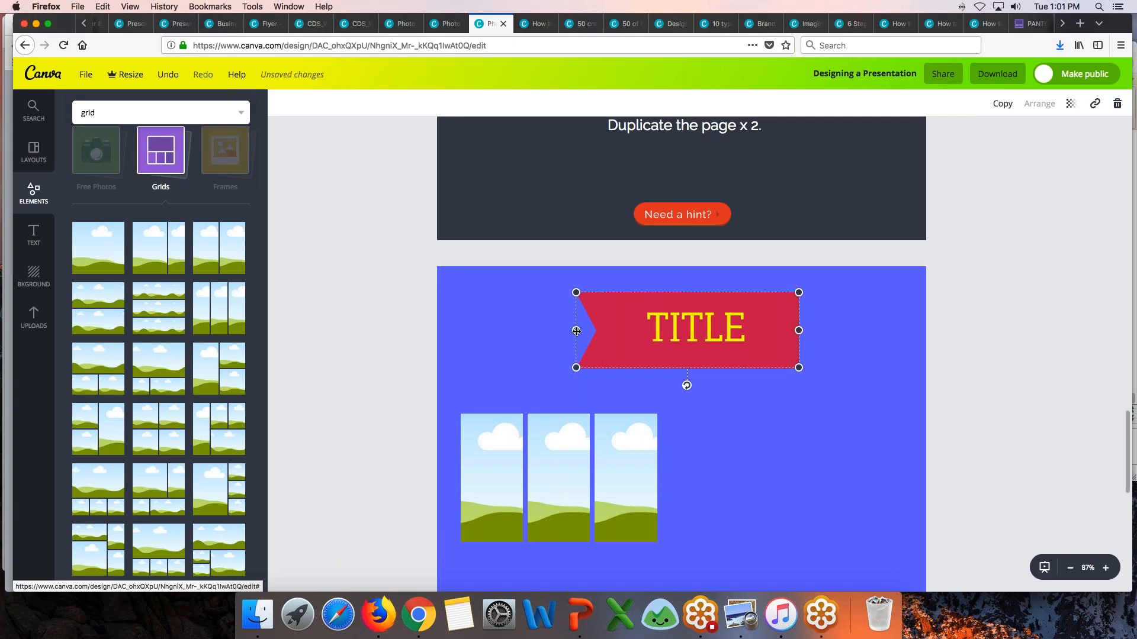
pyautogui.moveTo(576, 331)
pyautogui.mouseDown()
pyautogui.moveTo(649, 331)
pyautogui.moveTo(565, 335)
pyautogui.mouseUp()
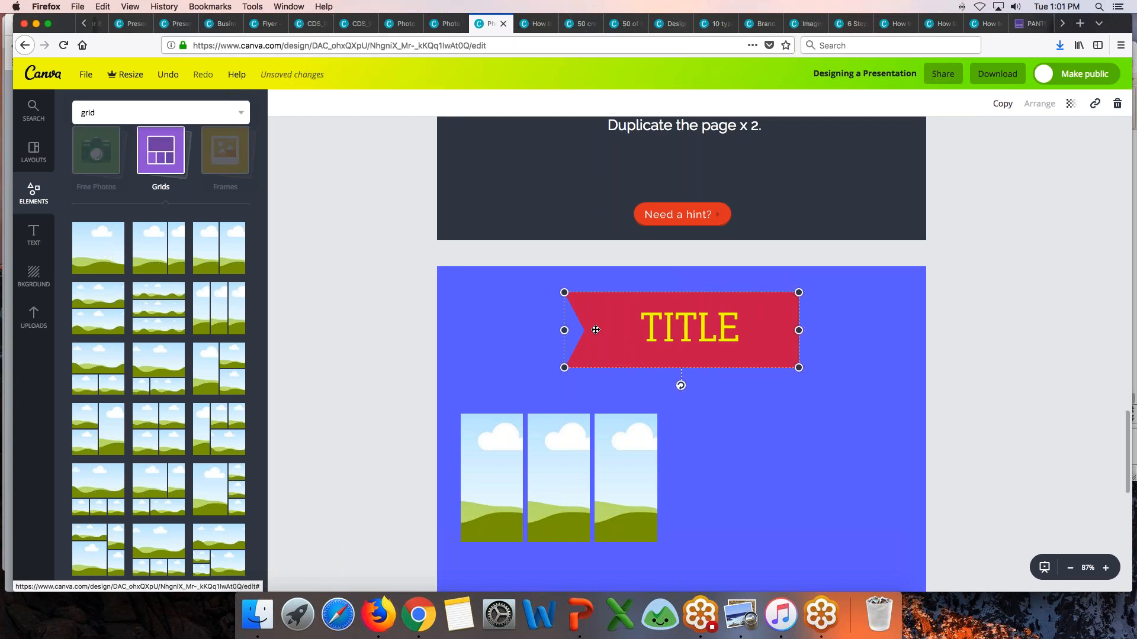
pyautogui.doubleClick(701, 316)
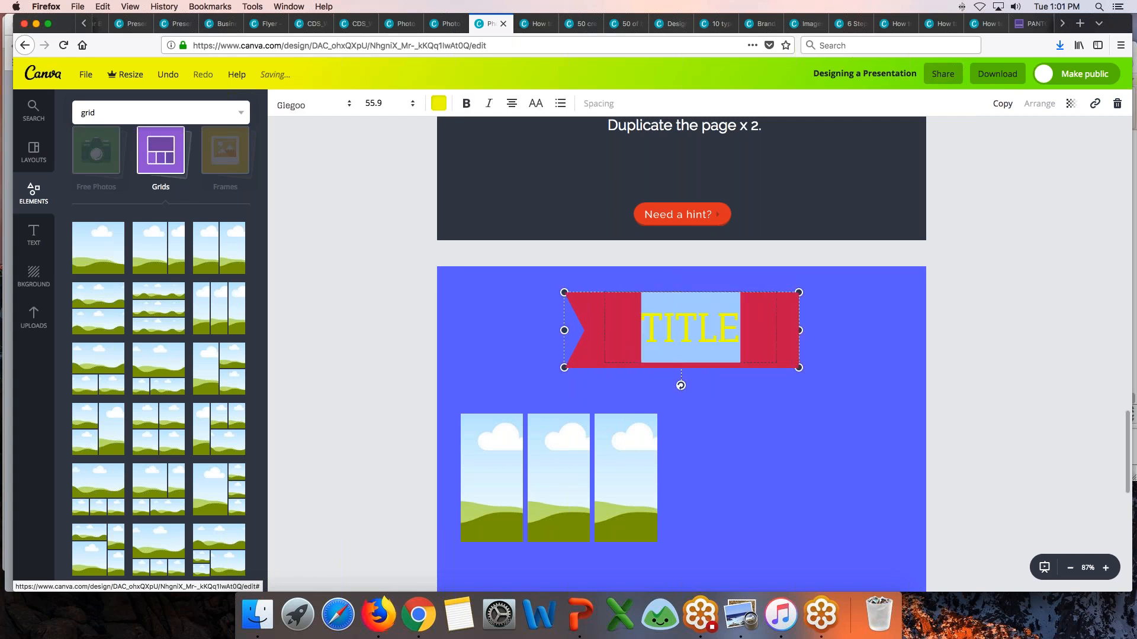
pyautogui.click(796, 314)
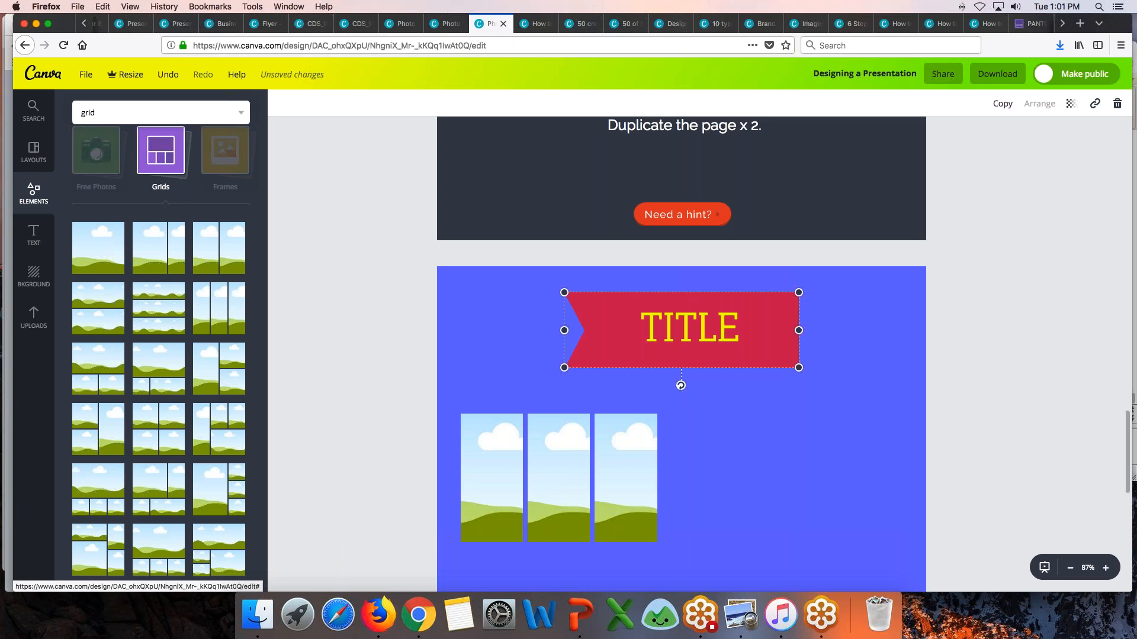
# Replace the red TITLE banner with the blue TEXT HERE ribbon banner, placed near the page's upper edge.
pyautogui.press('Delete')
pyautogui.click(34, 110)
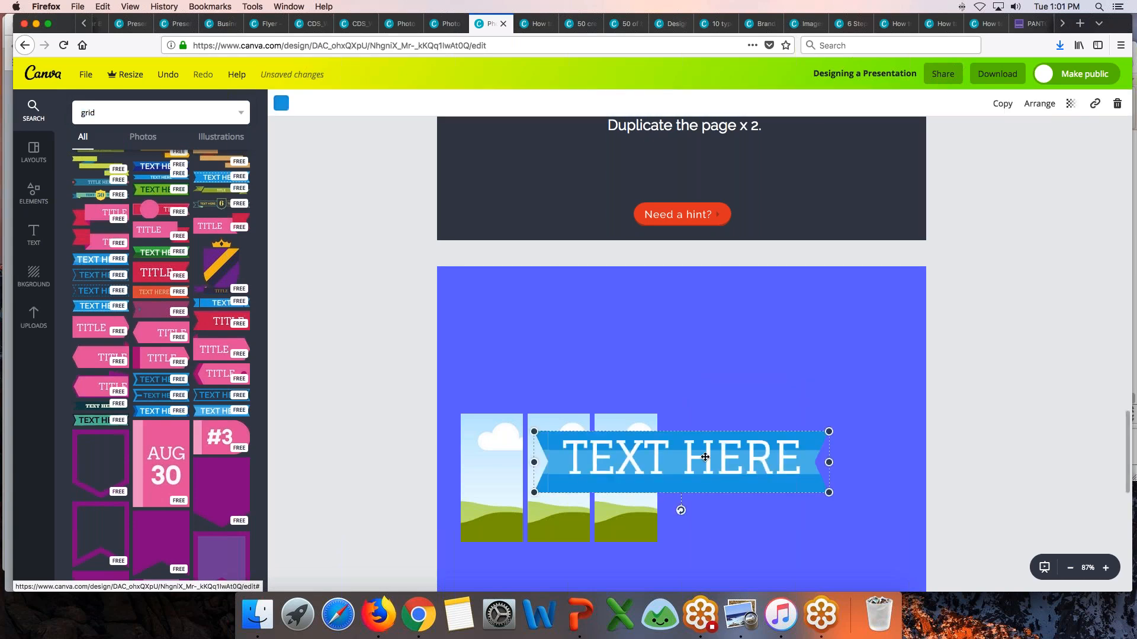
pyautogui.moveTo(681, 439); pyautogui.dragTo(691, 305)
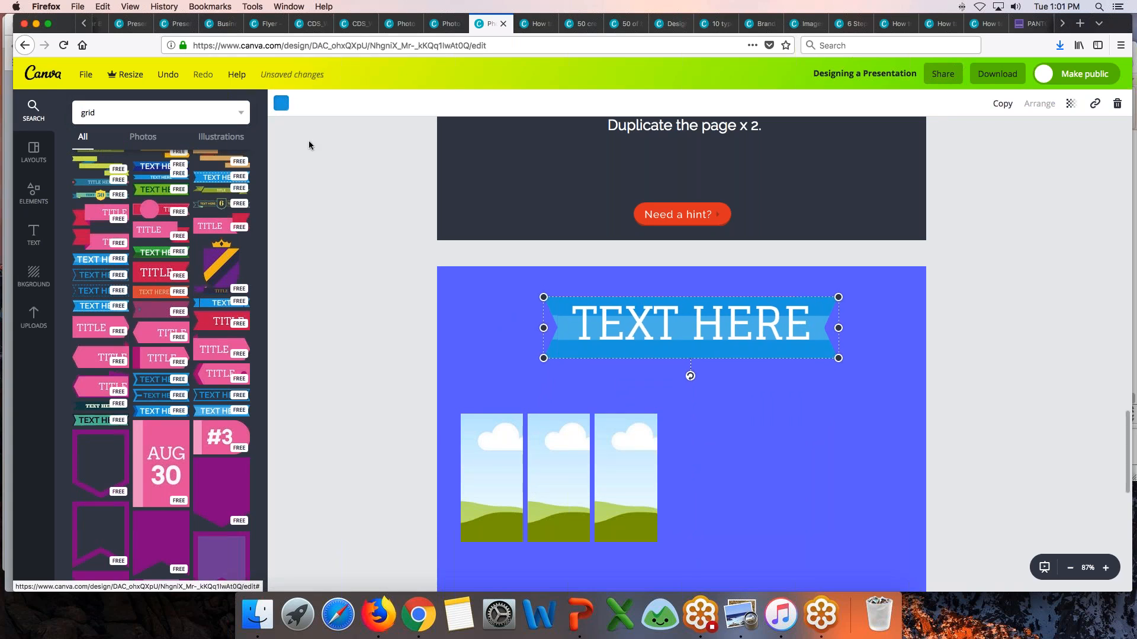
# Recolor the TEXT HERE banner with the purple brand color.
pyautogui.click(282, 104)
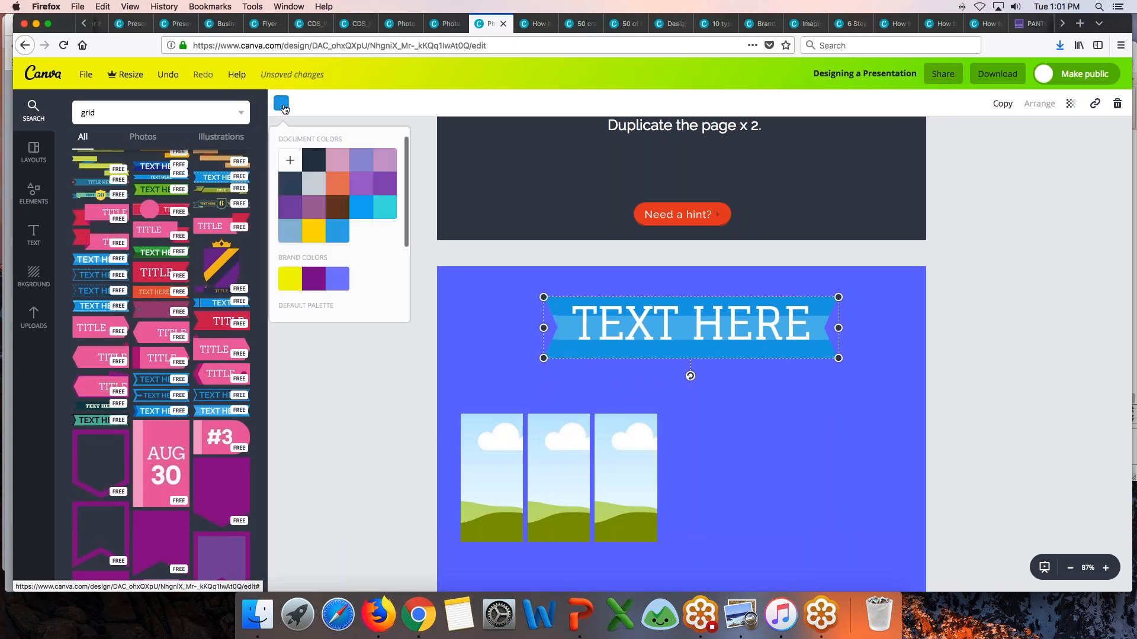
pyautogui.click(320, 277)
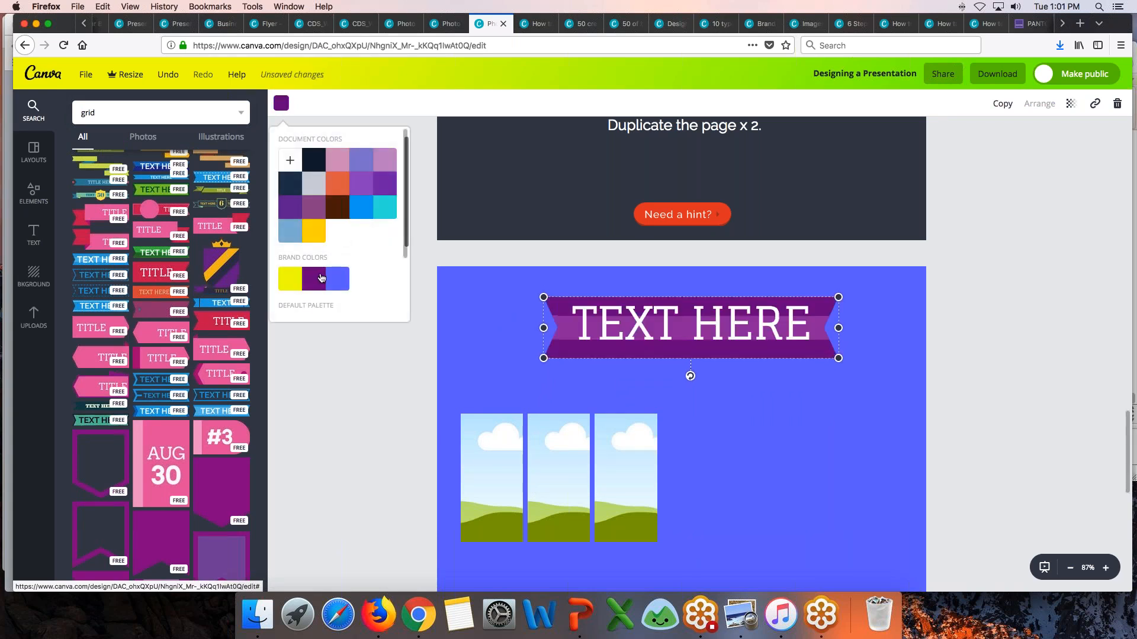
pyautogui.click(373, 371)
# Change the font of the banner's TEXT HERE text to Ubuntu.
pyautogui.doubleClick(708, 325)
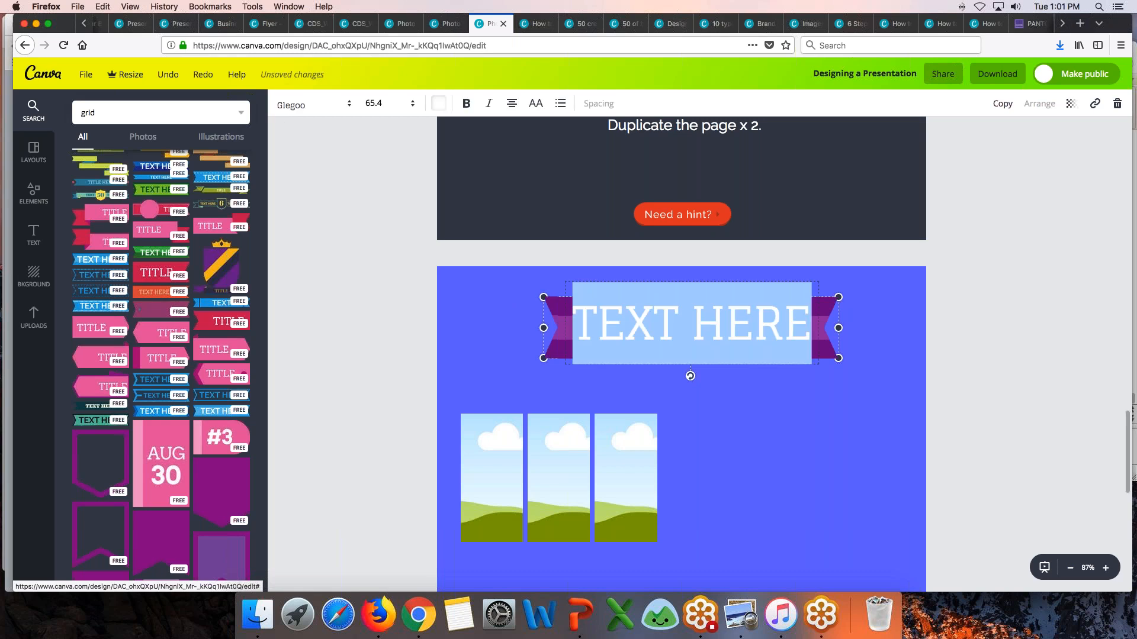
pyautogui.click(314, 105)
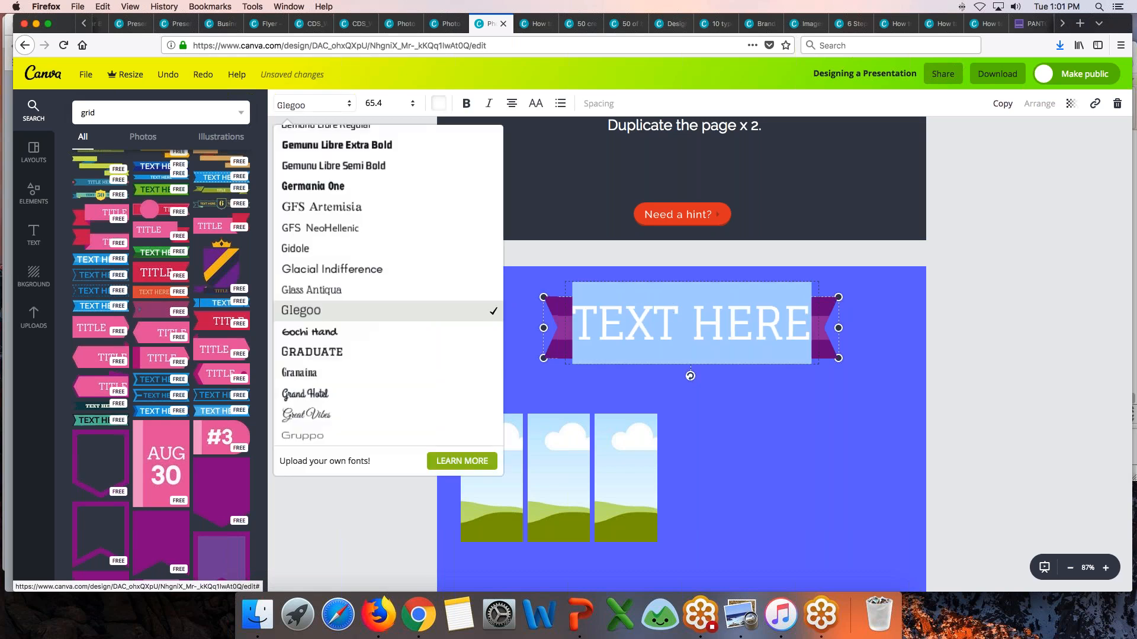
pyautogui.scroll(-10, 373, 325)
pyautogui.scroll(-15, 375, 325)
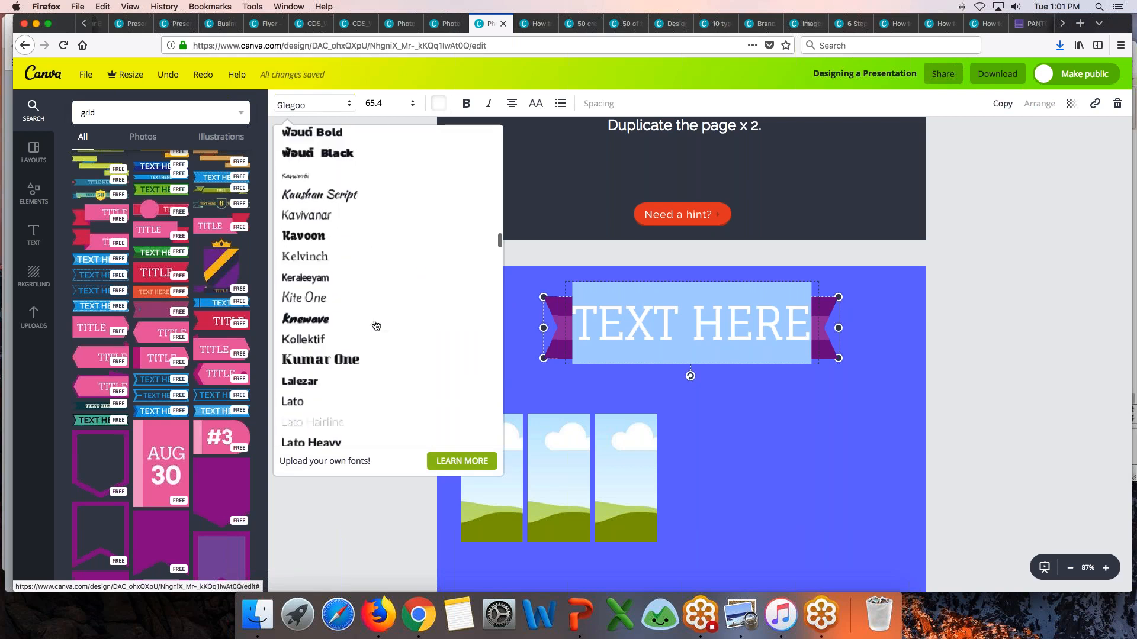
pyautogui.scroll(-15, 375, 325)
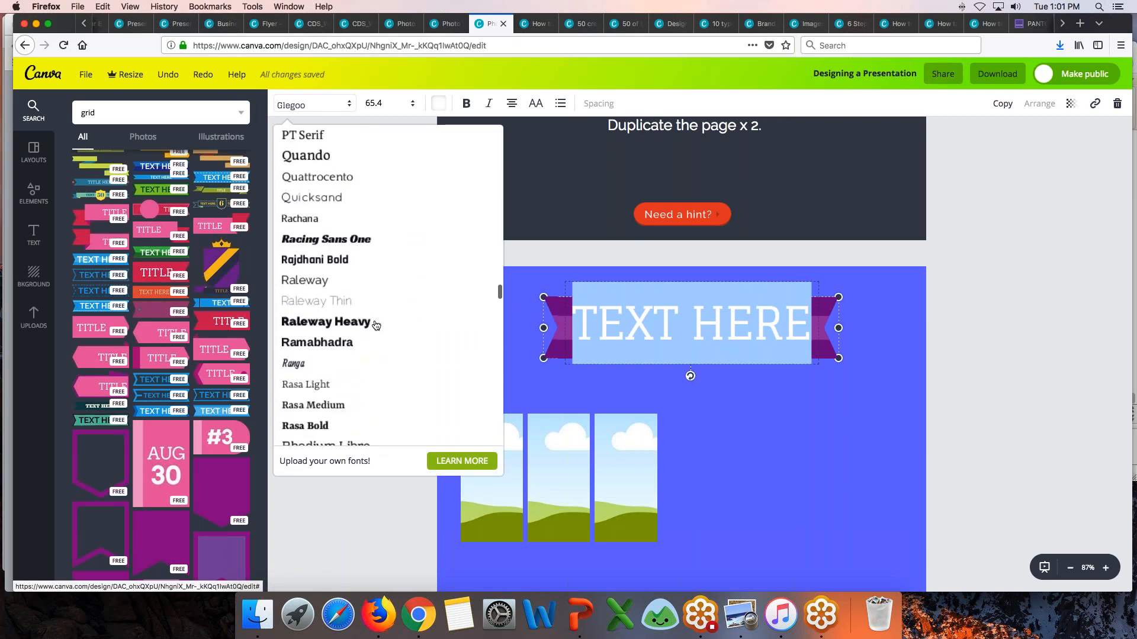
pyautogui.scroll(-10, 375, 325)
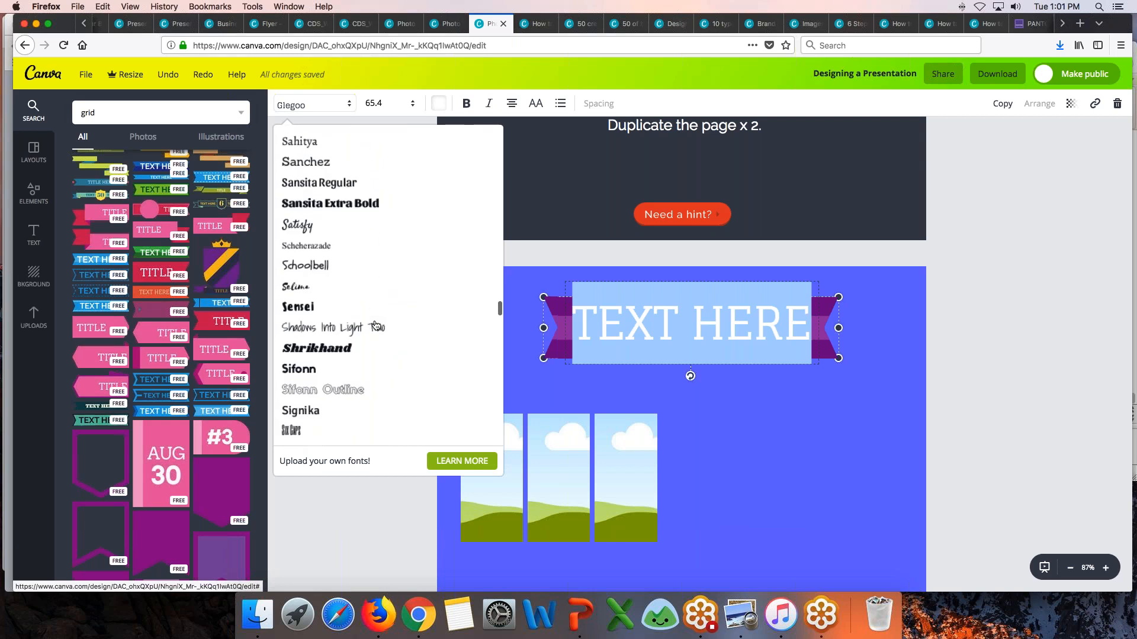
pyautogui.scroll(-10, 376, 325)
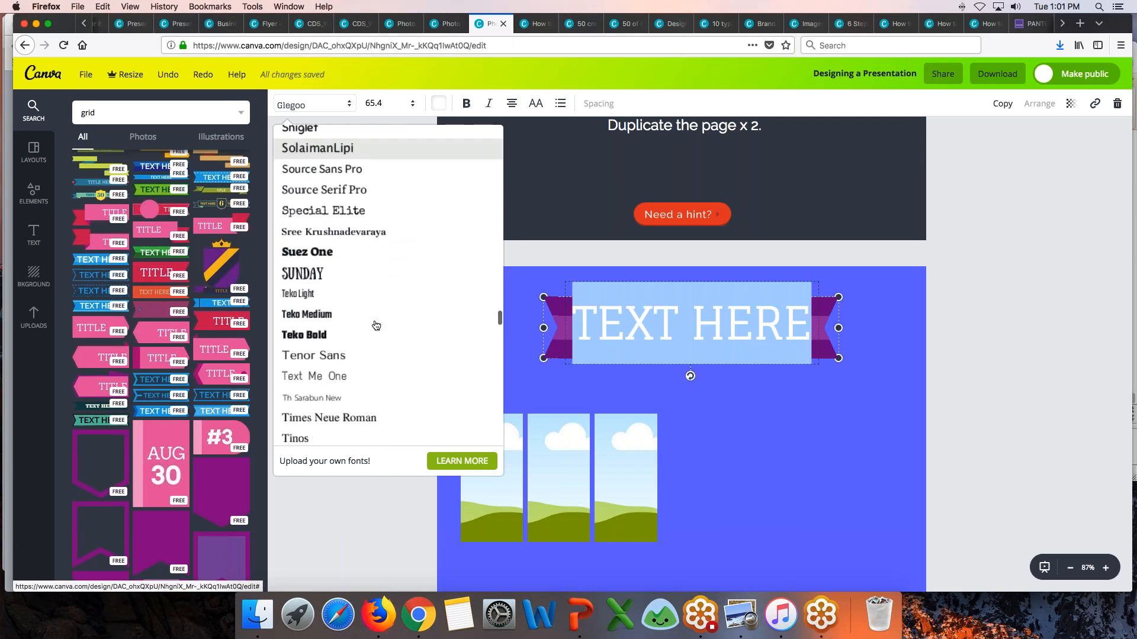
pyautogui.scroll(-7, 375, 325)
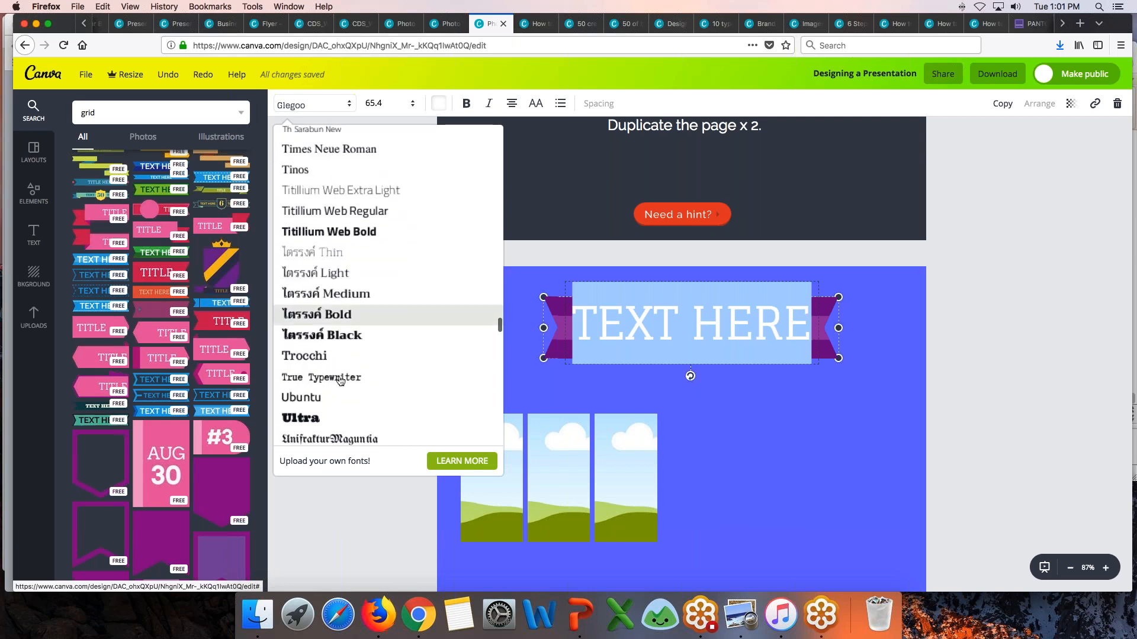
pyautogui.click(313, 398)
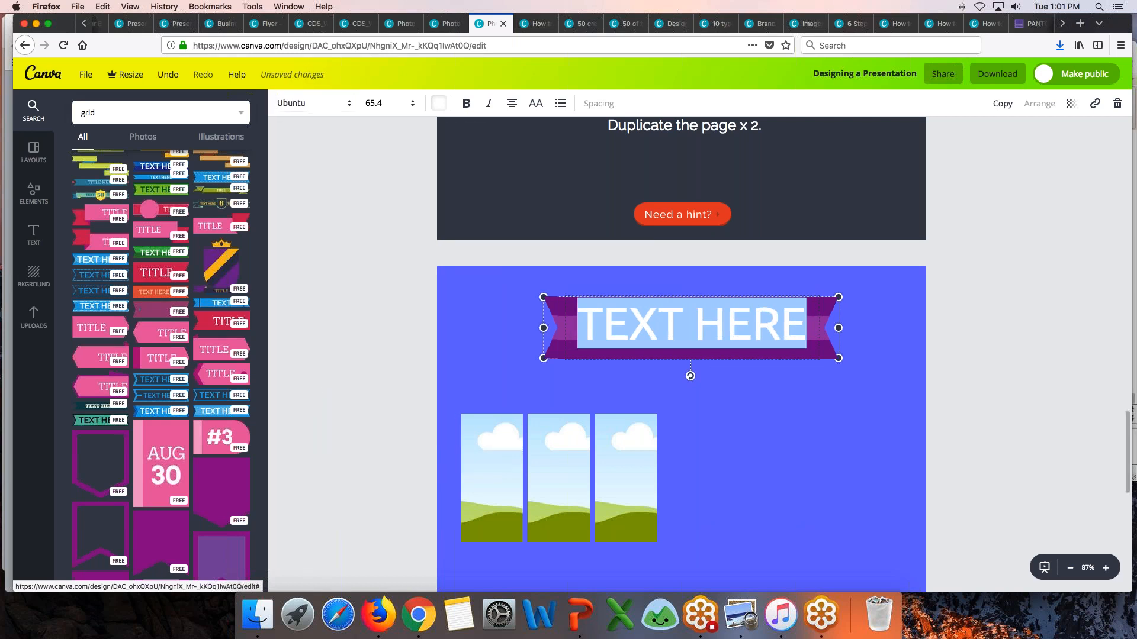
pyautogui.click(312, 398)
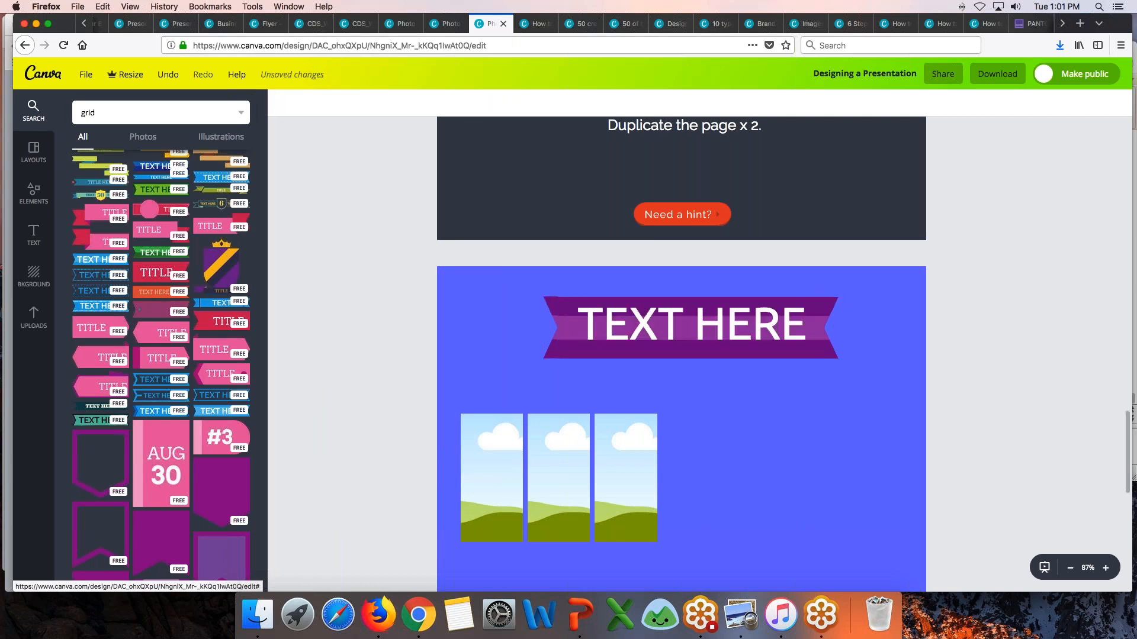
pyautogui.click(461, 315)
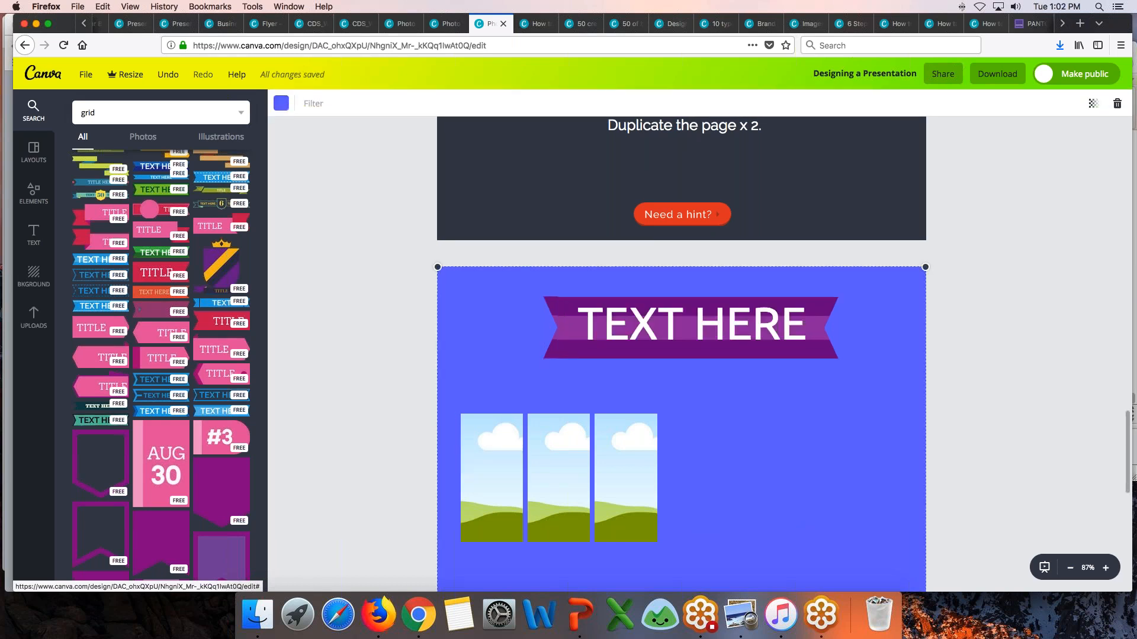
pyautogui.click(365, 328)
pyautogui.scroll(-4, 365, 328)
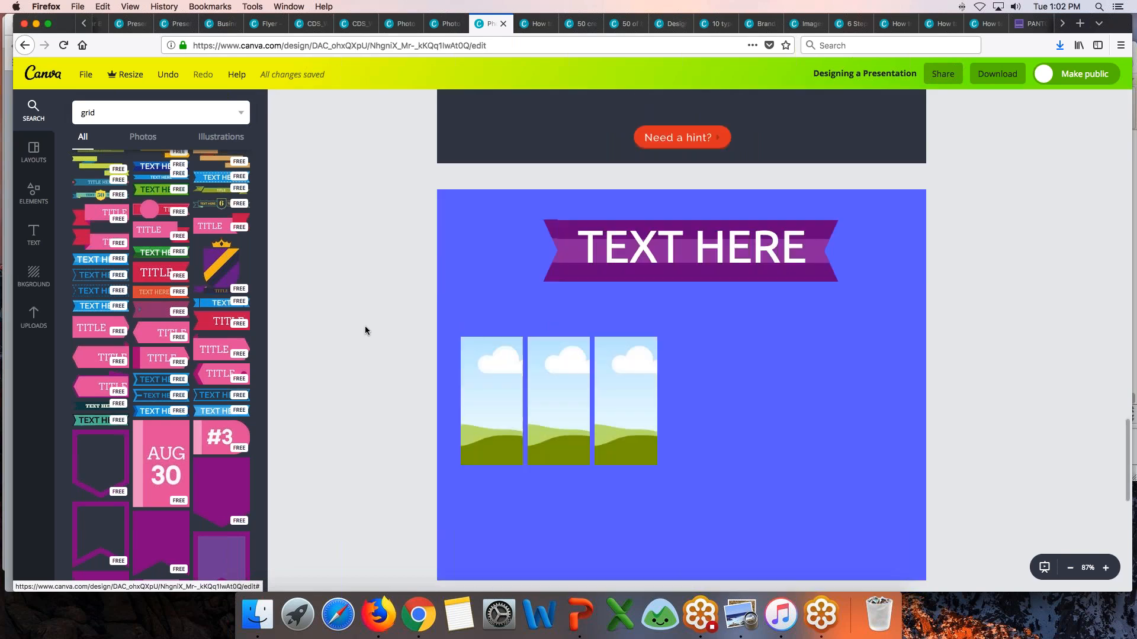
# Shrink the three-photo grid slightly on the blue banner page, checking the exercise instructions above it.
pyautogui.click(619, 338)
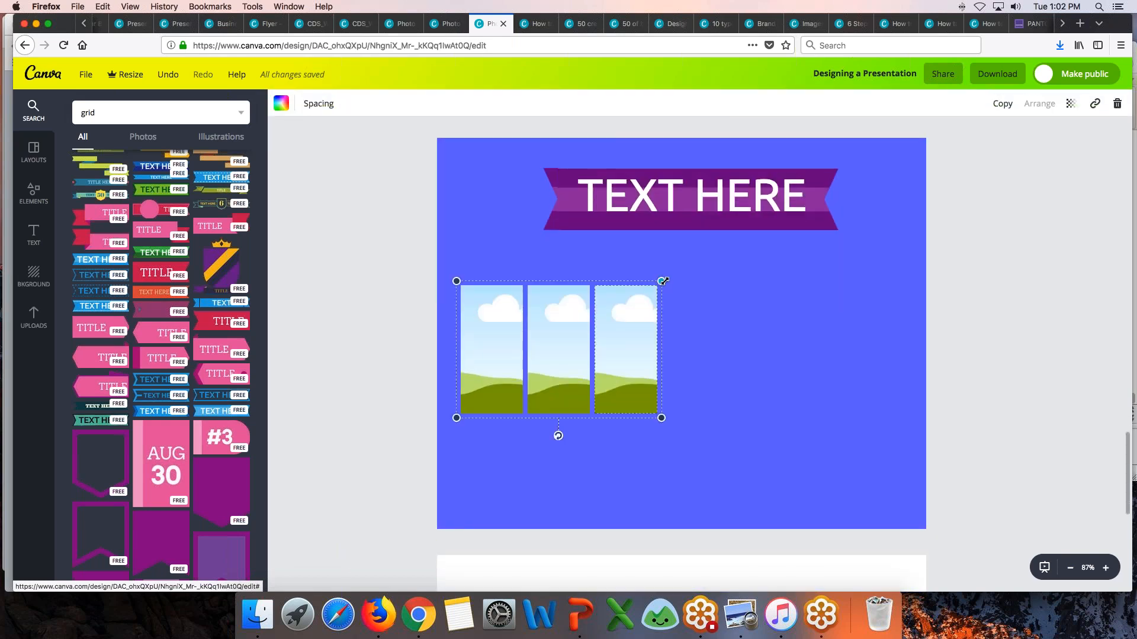
pyautogui.moveTo(658, 283); pyautogui.dragTo(647, 286)
pyautogui.scroll(7, 647, 286)
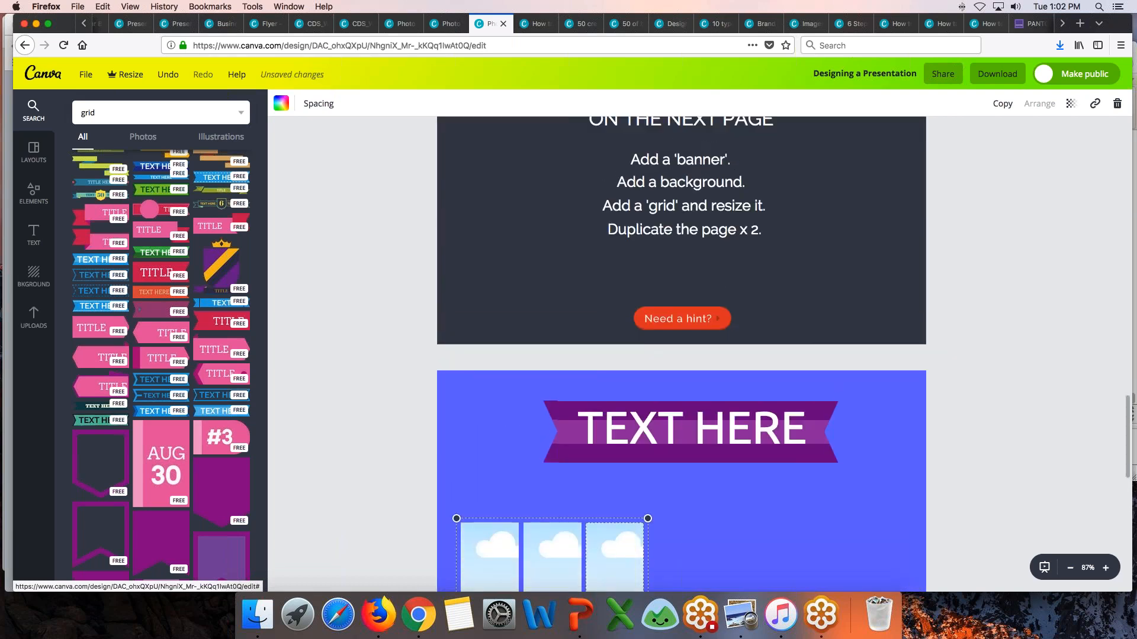
pyautogui.scroll(-7, 806, 329)
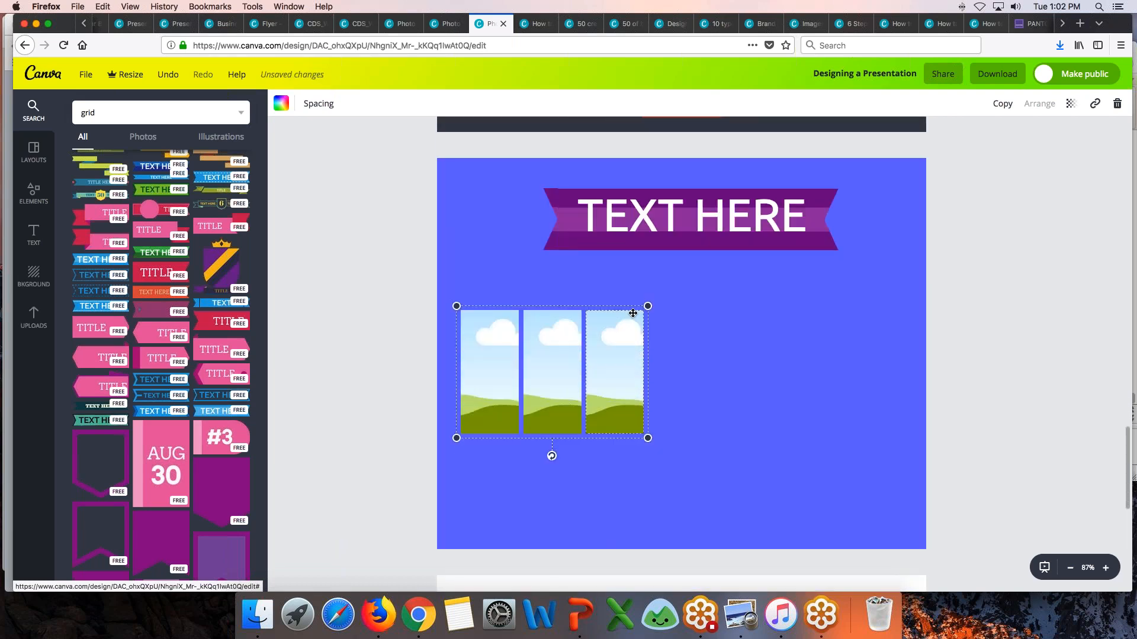
pyautogui.click(971, 312)
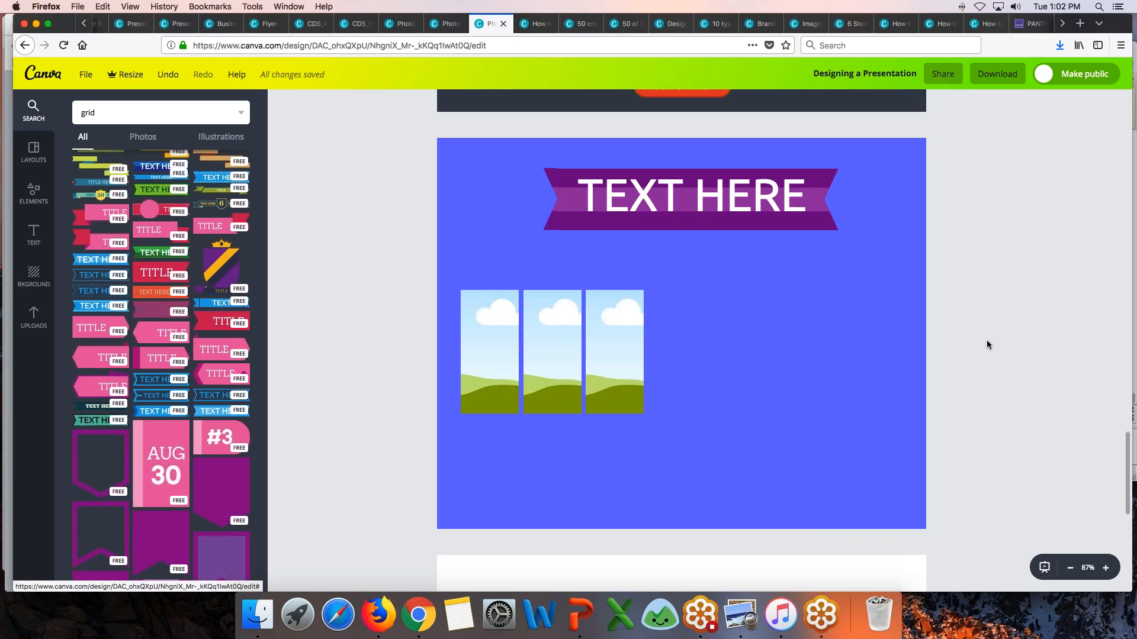
# Look on and around the blue banner page for an option to duplicate the page.
pyautogui.scroll(-4, 986, 340)
pyautogui.scroll(3, 986, 344)
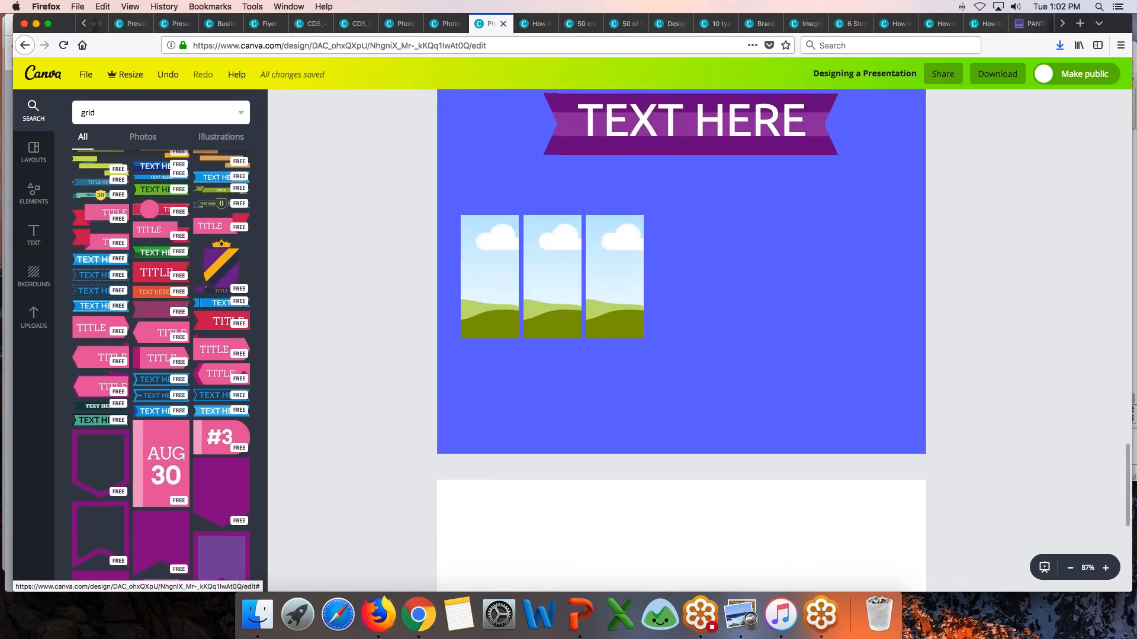
pyautogui.click(872, 359)
pyautogui.scroll(1, 970, 339)
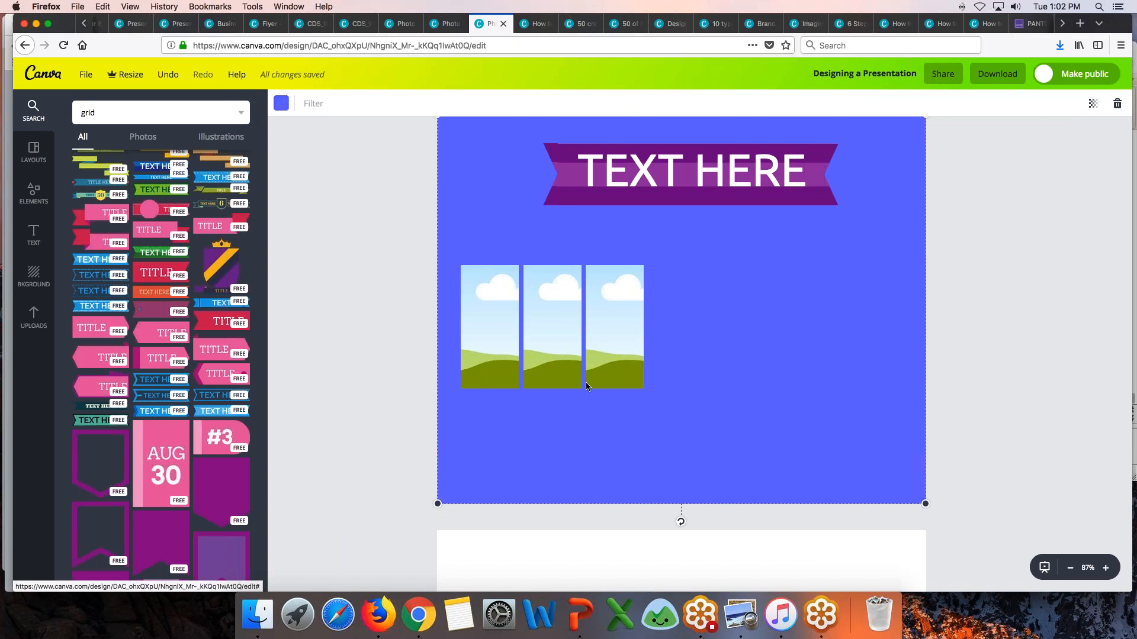
pyautogui.scroll(1, 1036, 349)
pyautogui.scroll(-1, 1031, 353)
pyautogui.scroll(-6, 880, 383)
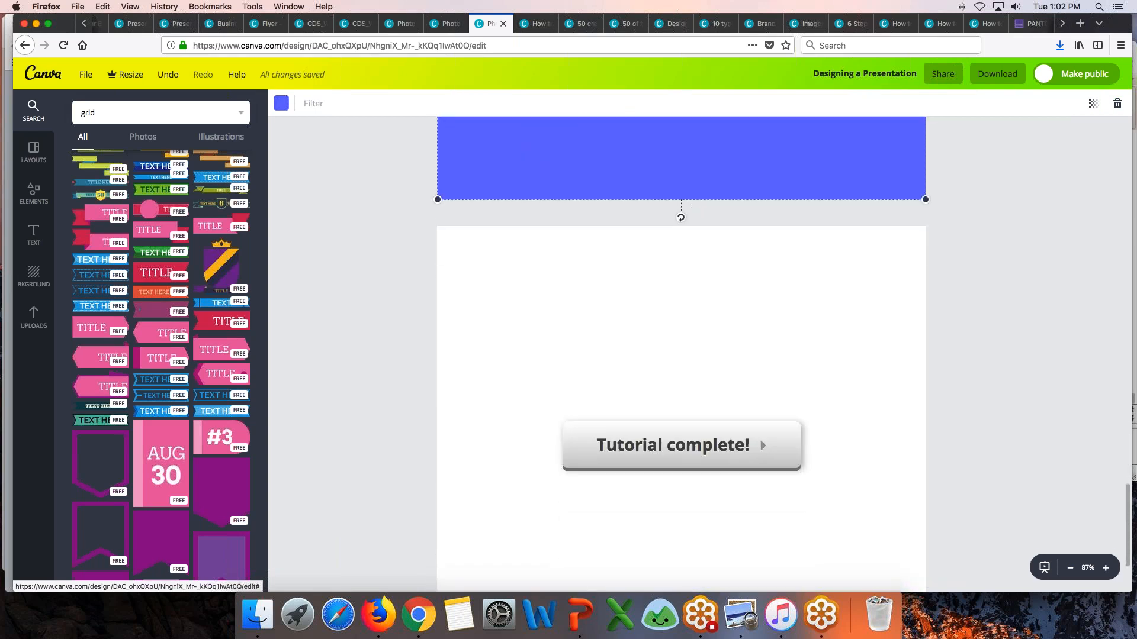
pyautogui.scroll(4, 880, 383)
pyautogui.scroll(5, 880, 383)
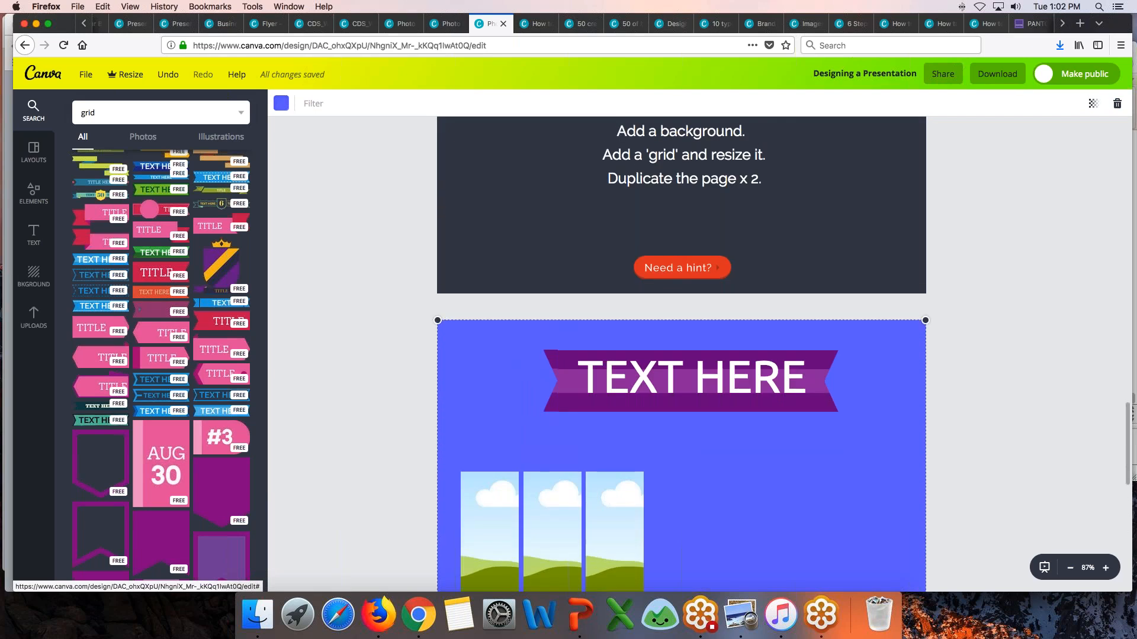
pyautogui.rightClick(881, 379)
pyautogui.click(1009, 326)
pyautogui.click(1008, 326)
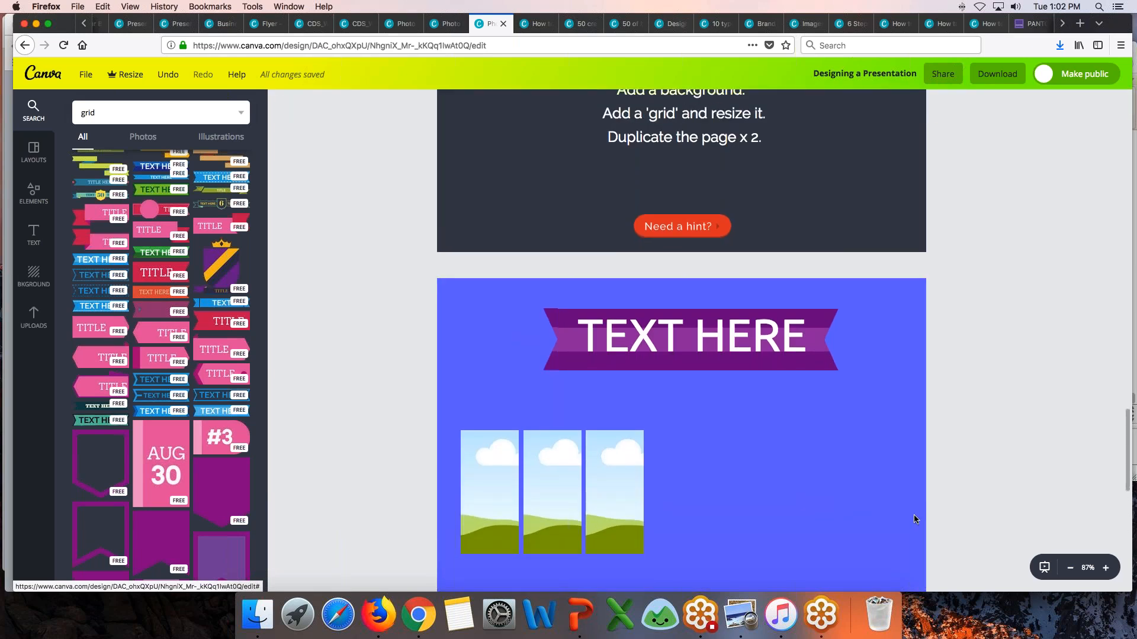
pyautogui.click(829, 435)
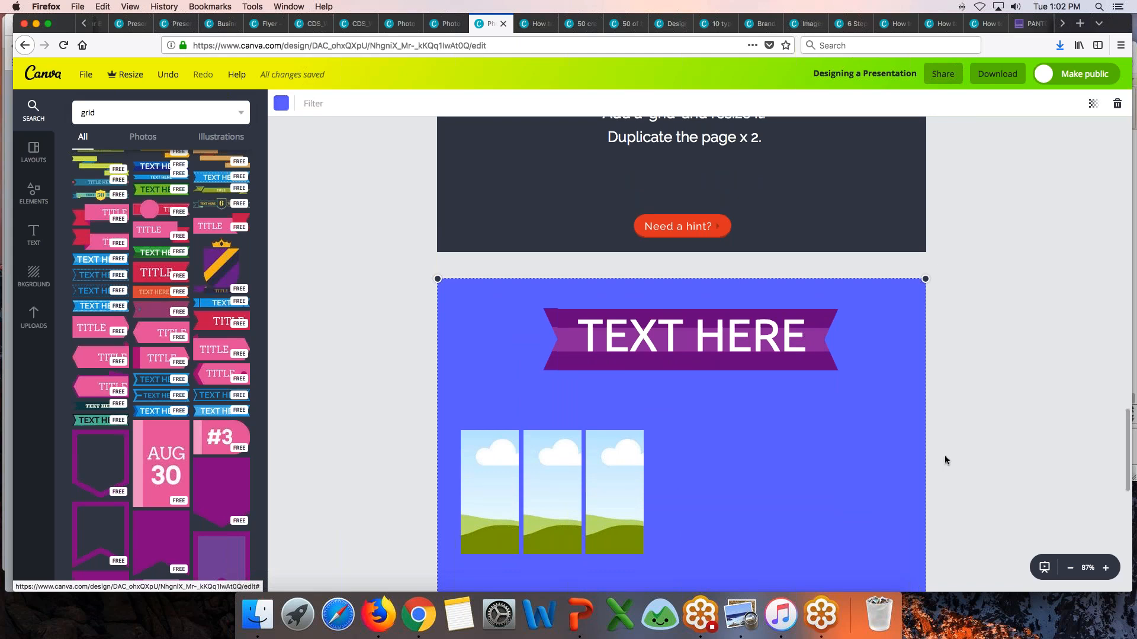
# Mark the Designing a Presentation tutorial as complete from its final page.
pyautogui.click(989, 401)
pyautogui.scroll(-5, 990, 400)
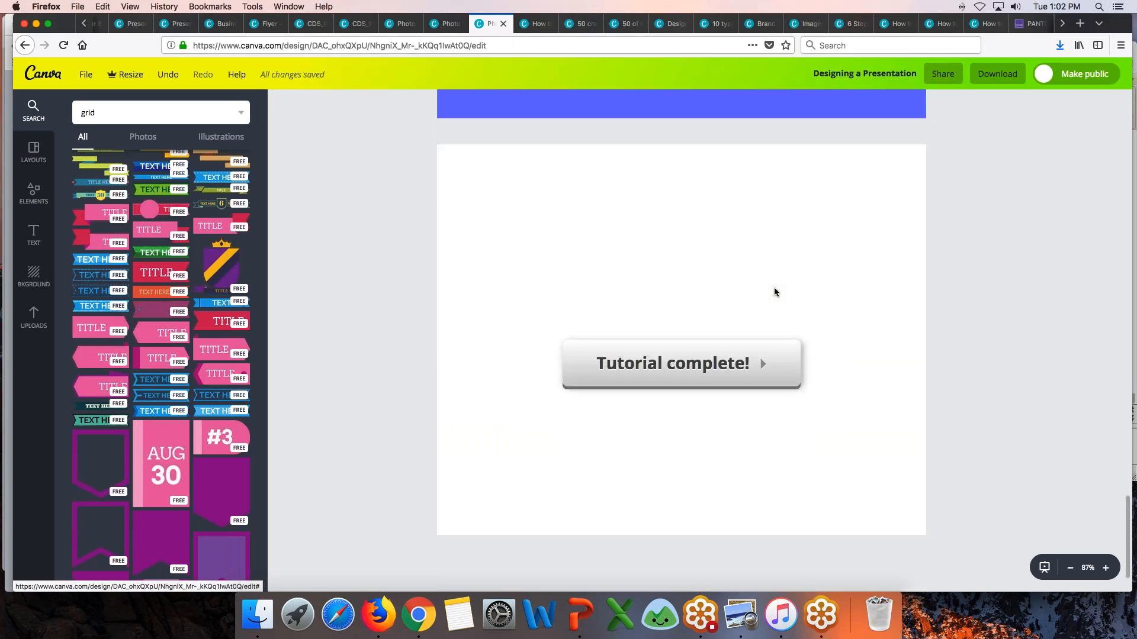
pyautogui.click(753, 357)
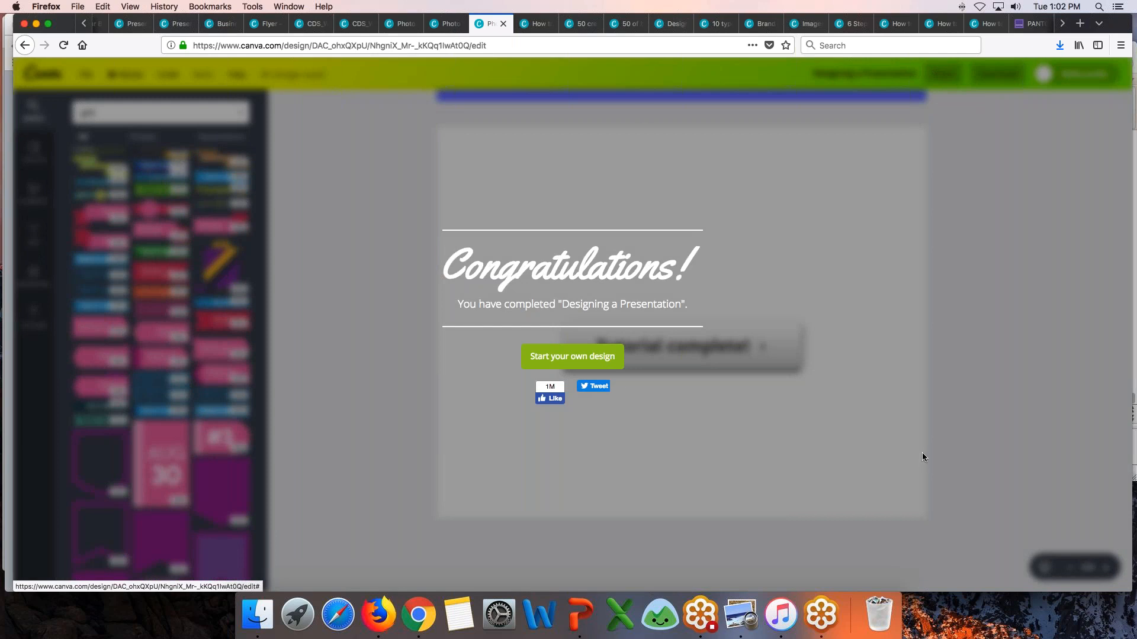
# Switch to the How to Build a Brand course and select its web address at the start of the page.
pyautogui.click(534, 24)
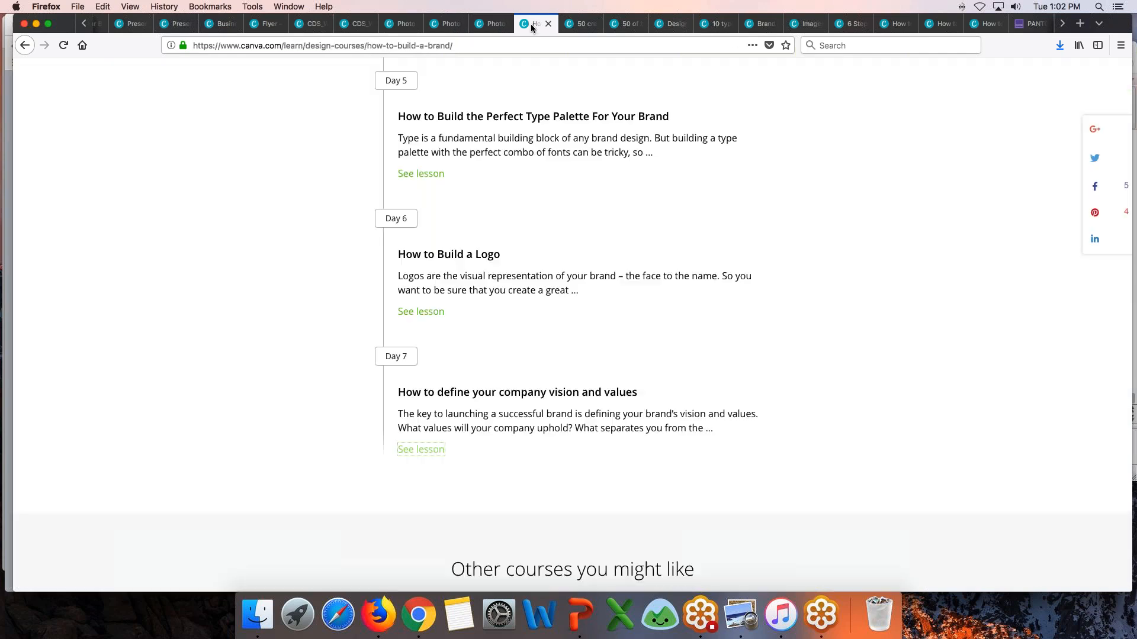
pyautogui.scroll(15, 572, 320)
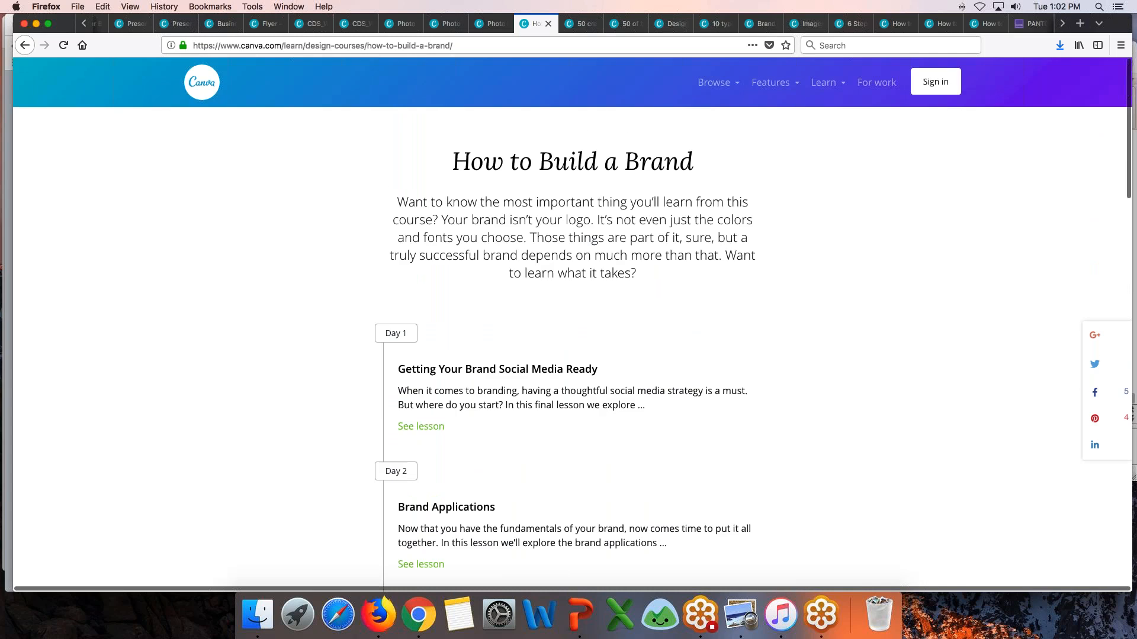
pyautogui.click(414, 45)
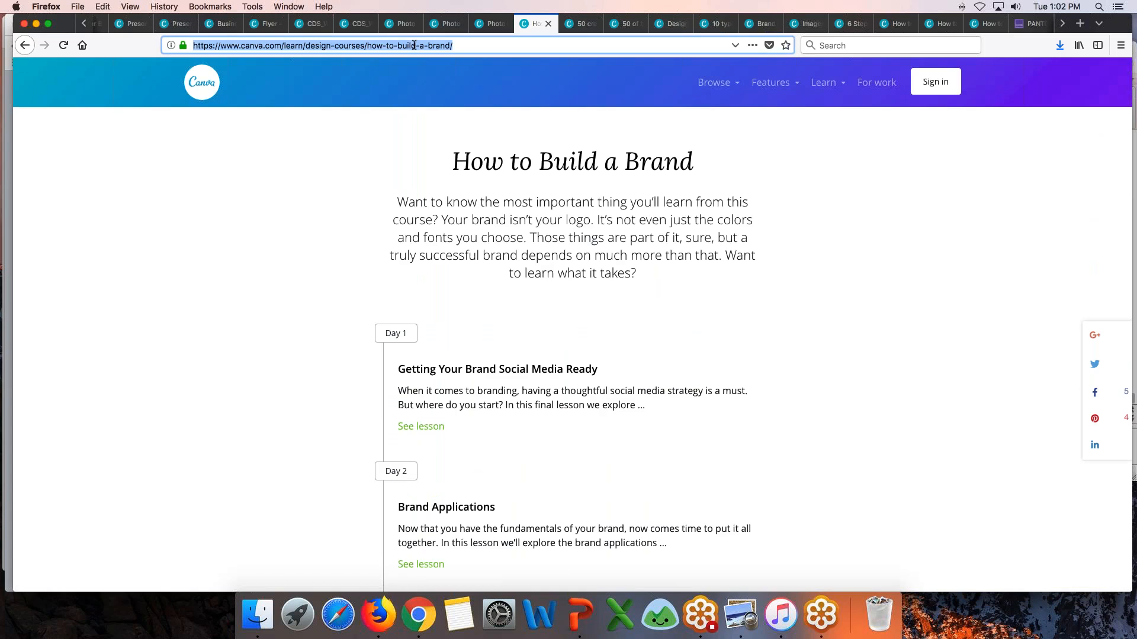
pyautogui.click(1120, 45)
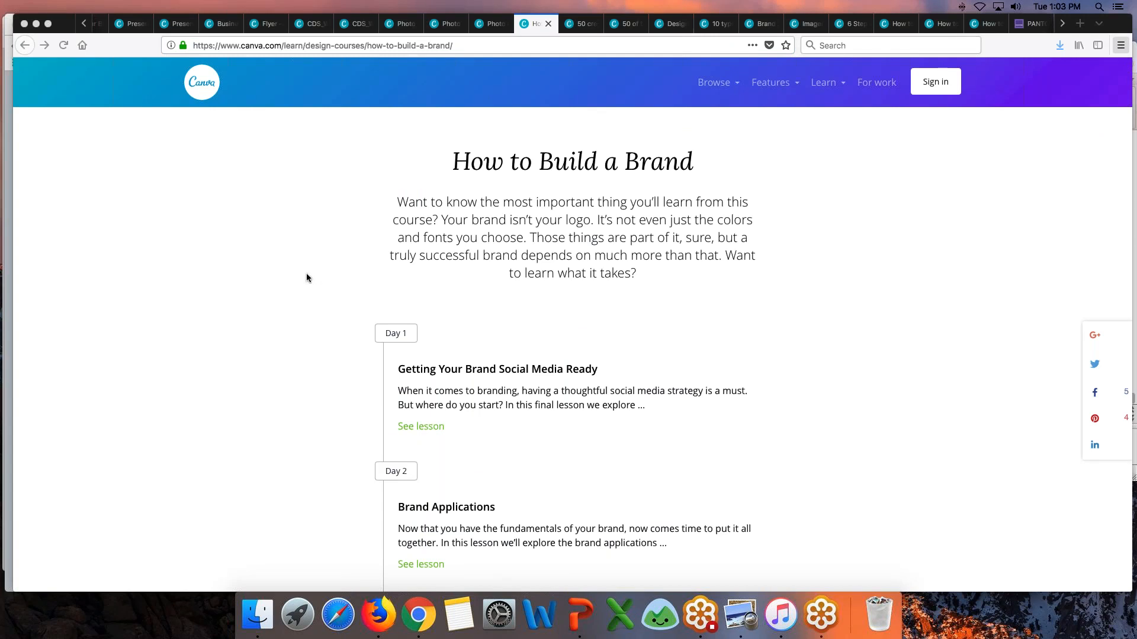
# Look through the How to Build a Brand lesson list from Day 1 to Day 7.
pyautogui.scroll(-2, 307, 277)
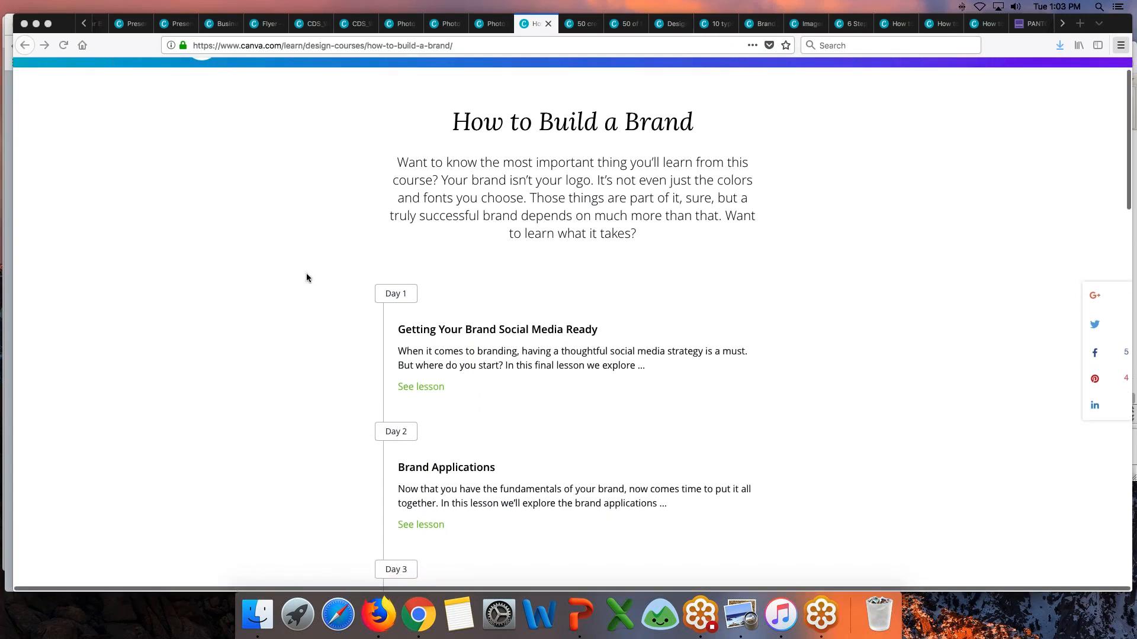
pyautogui.scroll(-5, 306, 277)
pyautogui.scroll(-6, 307, 277)
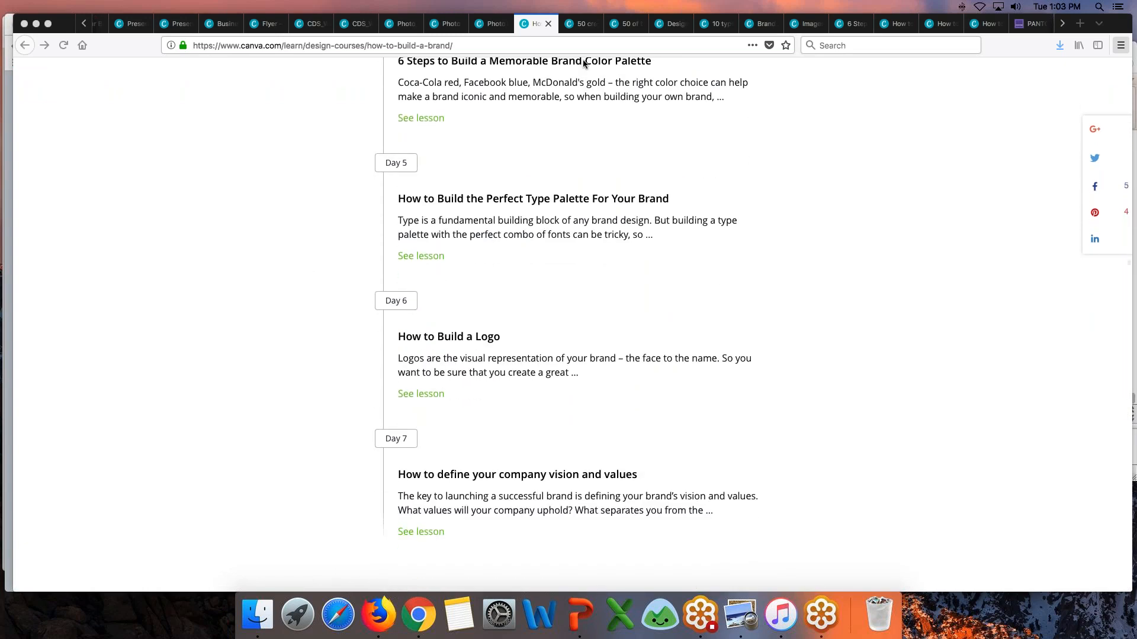
# Skim the first examples in the 50 creative Facebook covers article and close it.
pyautogui.click(579, 25)
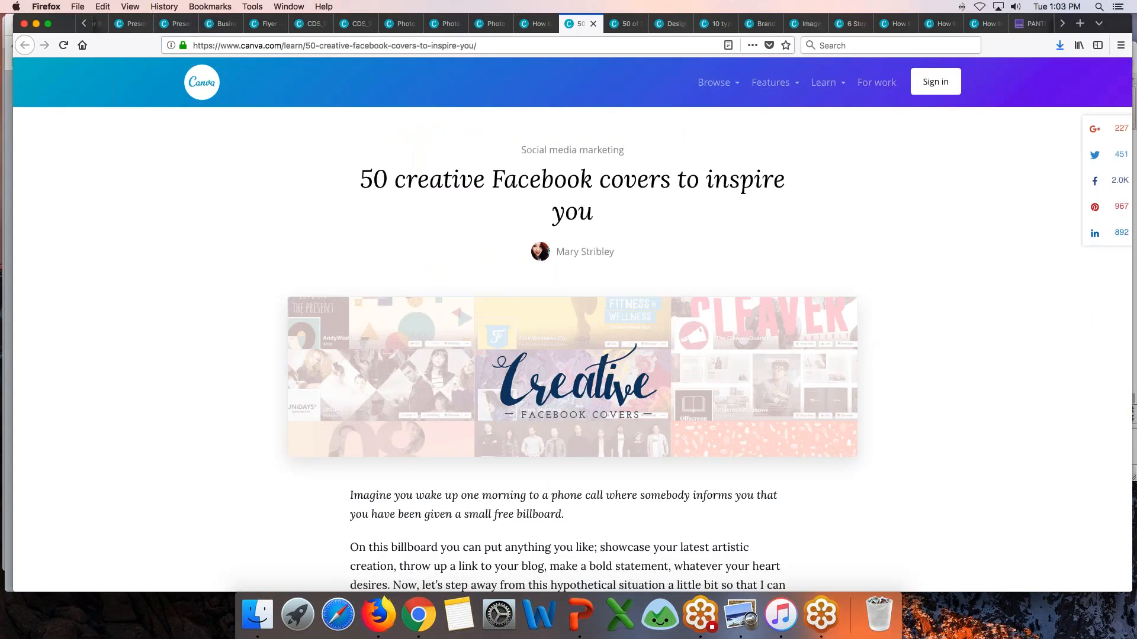
pyautogui.scroll(-9, 572, 325)
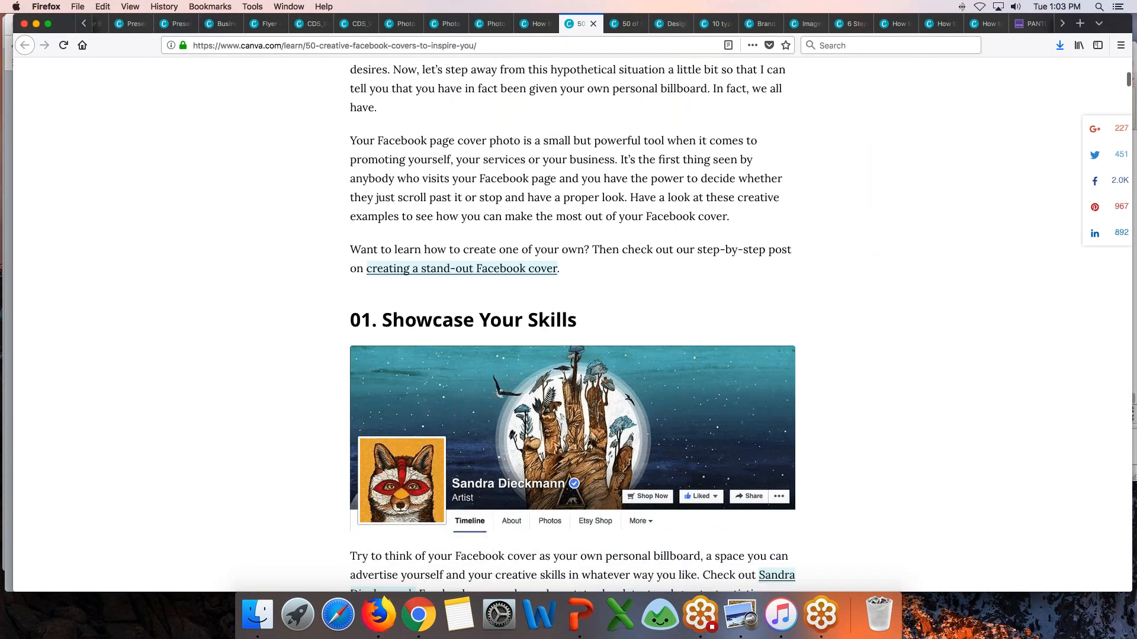
pyautogui.scroll(-4, 572, 324)
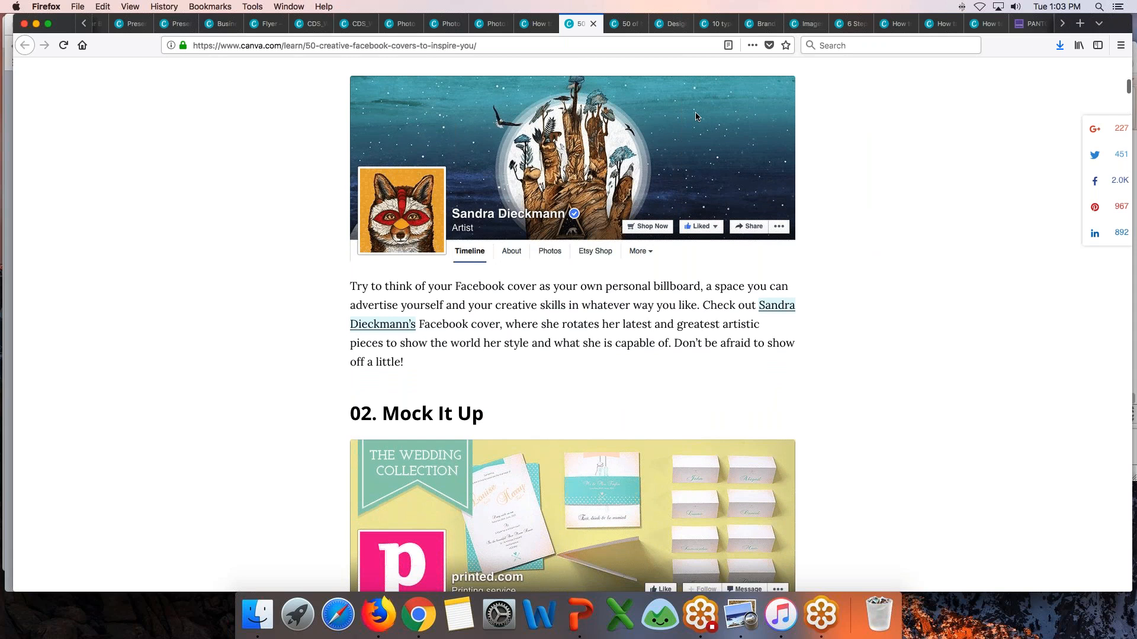
pyautogui.click(593, 24)
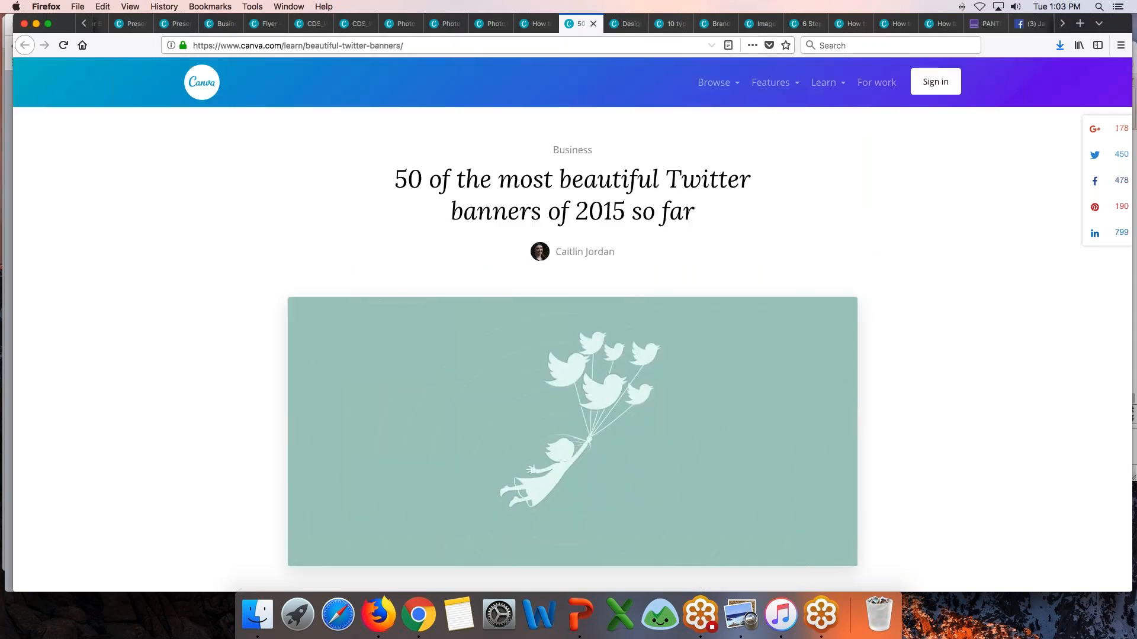
# Skim the beautiful Twitter banners article and the Google+ banner image article, closing each one.
pyautogui.scroll(-10, 393, 321)
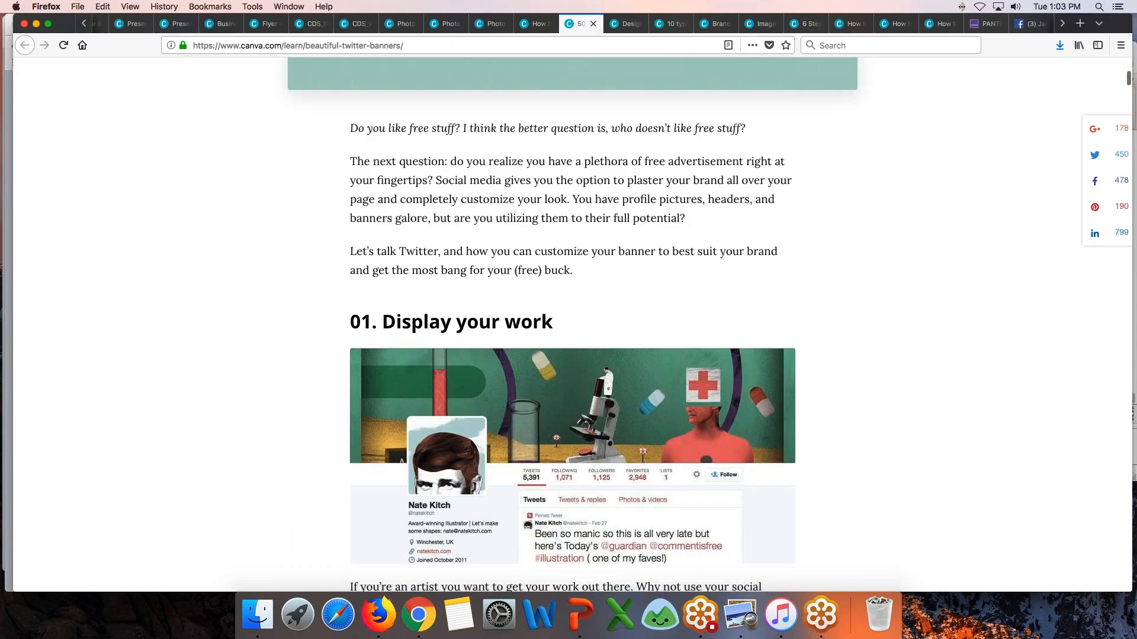
pyautogui.click(593, 25)
pyautogui.scroll(-3, 647, 161)
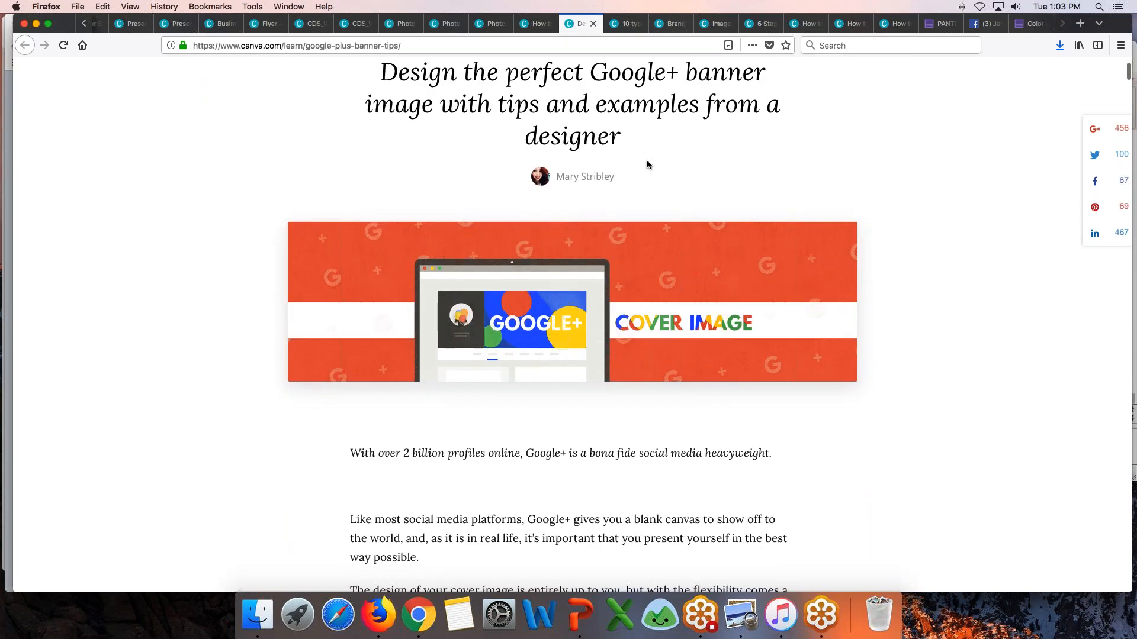
pyautogui.click(594, 25)
# Read through the visual content article, from its opening infographic to the Over to you section.
pyautogui.scroll(-10, 571, 324)
pyautogui.scroll(-5, 572, 324)
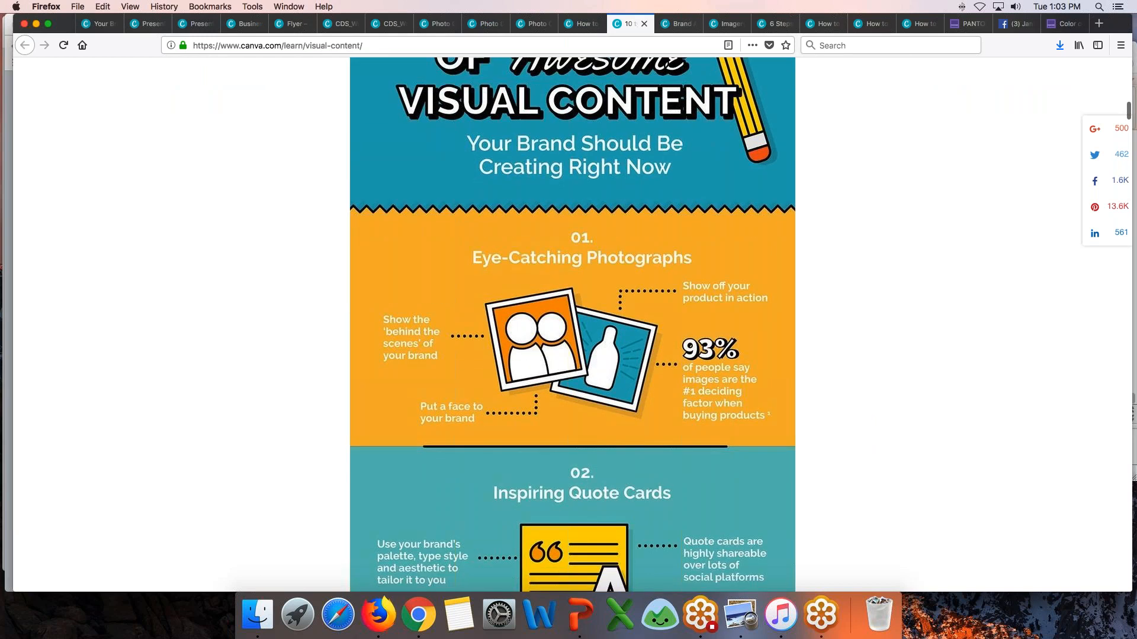
pyautogui.scroll(-7, 572, 324)
pyautogui.scroll(-10, 572, 325)
pyautogui.scroll(-12, 572, 325)
pyautogui.scroll(-15, 572, 325)
pyautogui.scroll(-11, 572, 325)
pyautogui.scroll(-12, 571, 325)
pyautogui.scroll(-10, 572, 325)
pyautogui.scroll(-10, 572, 325)
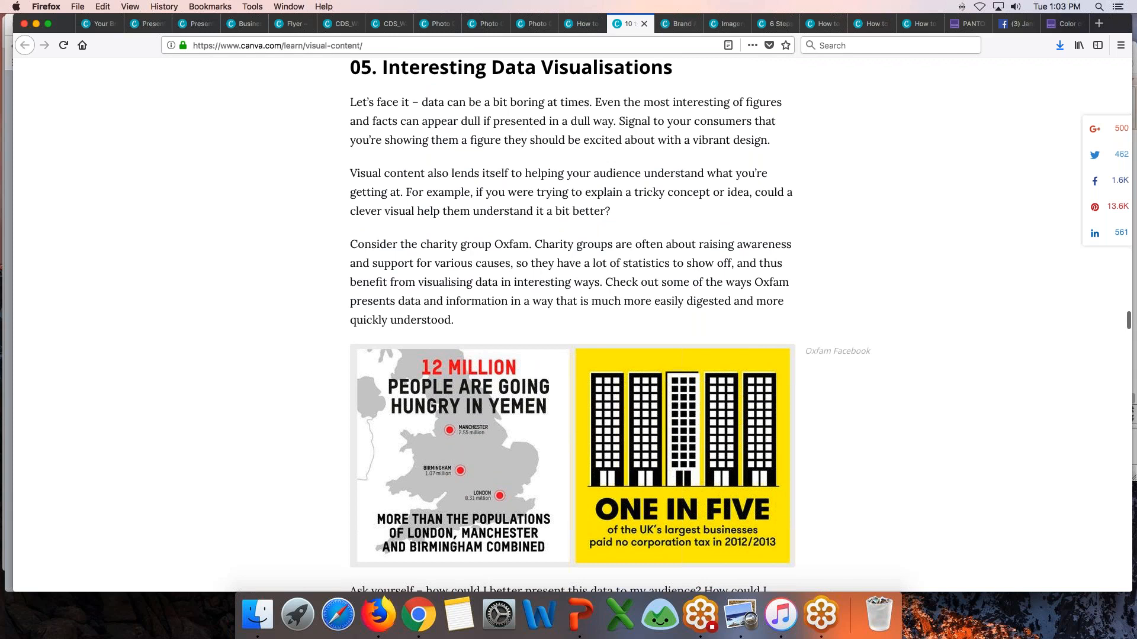
pyautogui.scroll(-12, 572, 325)
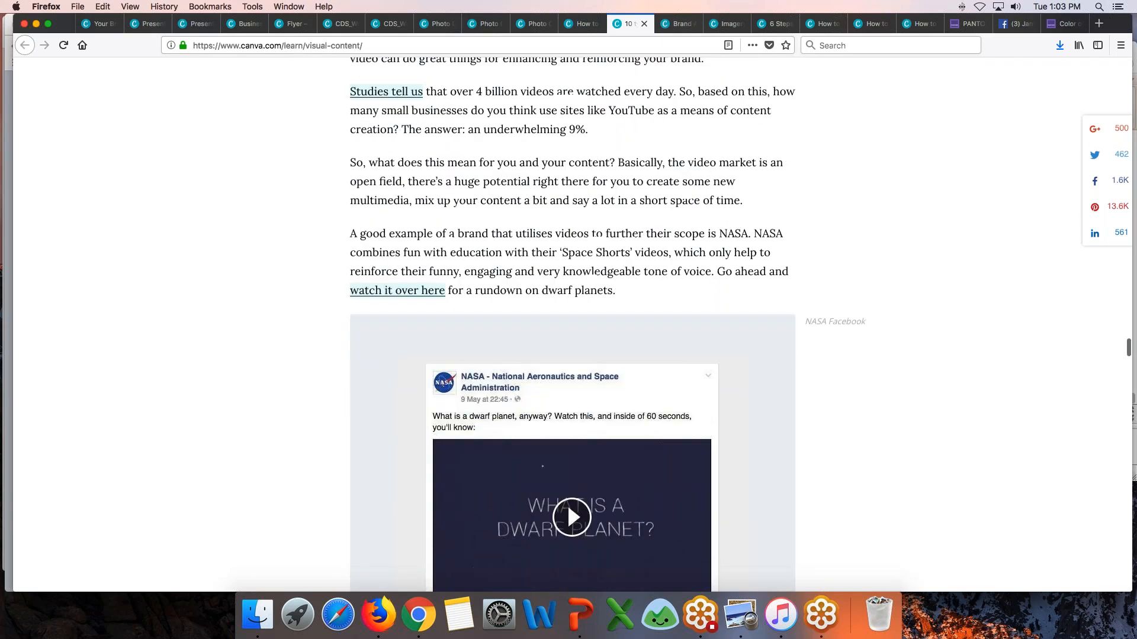
pyautogui.scroll(-12, 572, 325)
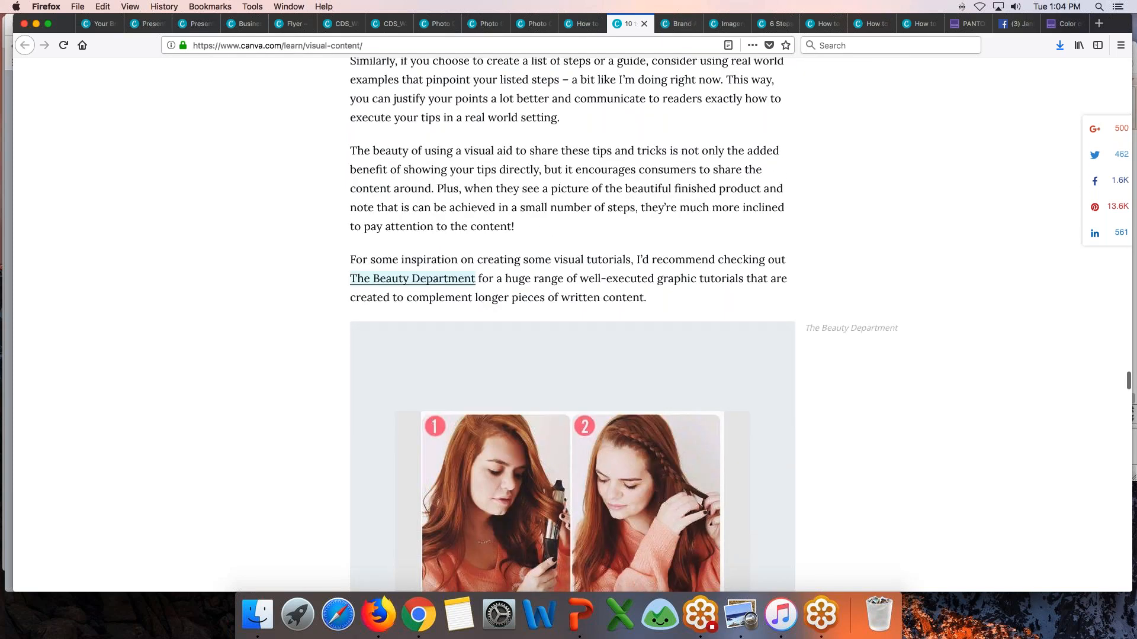
pyautogui.scroll(-15, 572, 324)
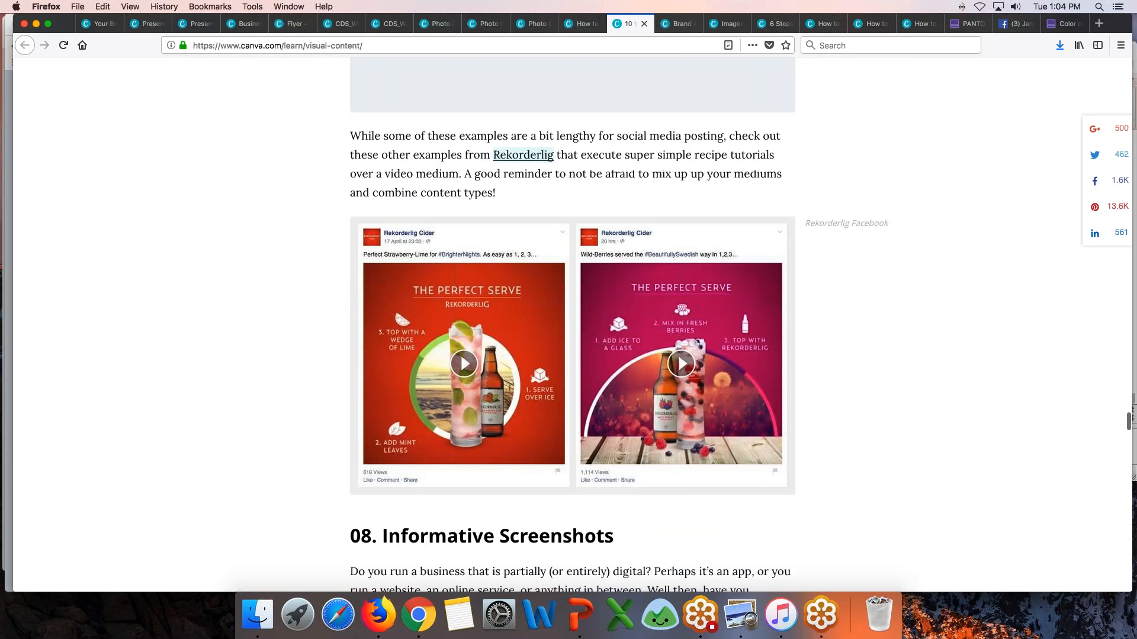
pyautogui.scroll(-6, 572, 324)
pyautogui.scroll(-9, 572, 324)
pyautogui.scroll(-6, 724, 169)
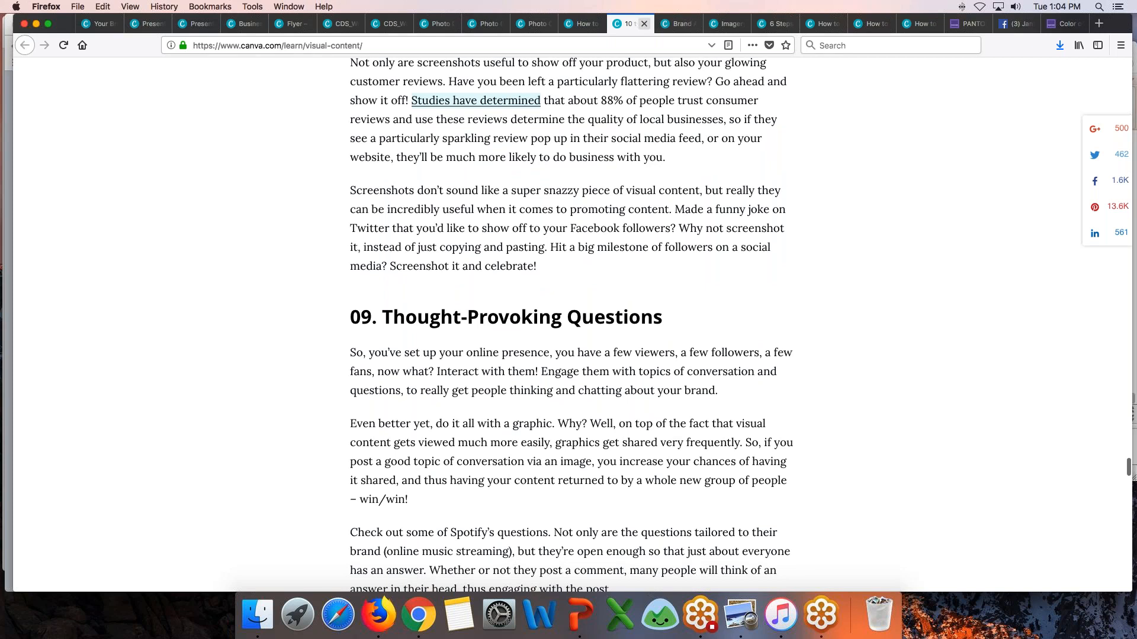
pyautogui.scroll(-10, 571, 324)
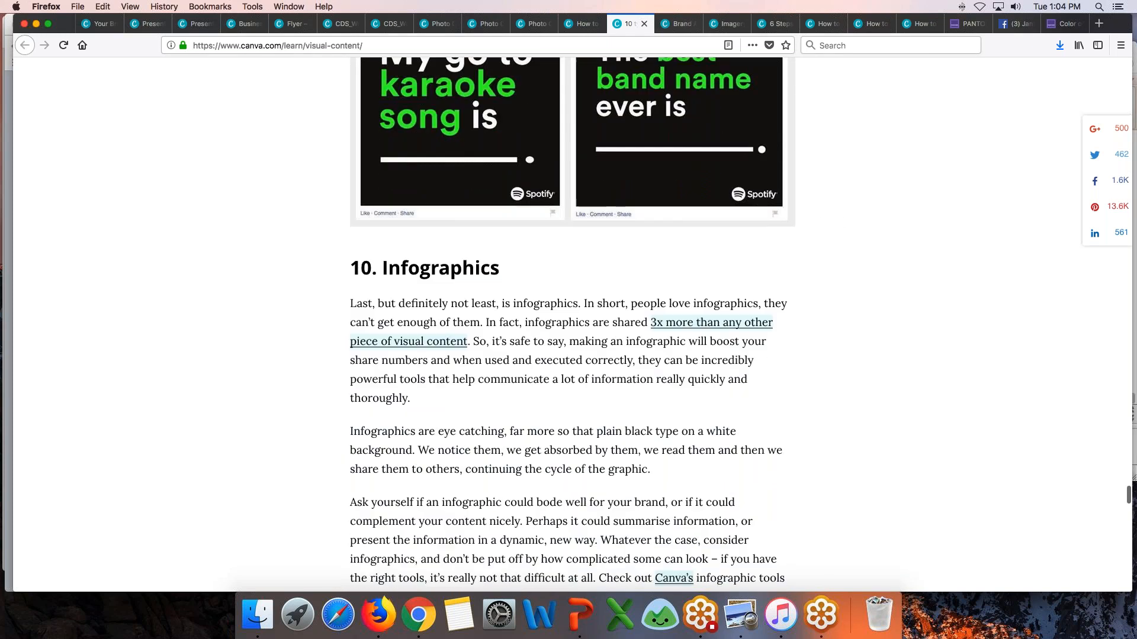
pyautogui.scroll(-9, 572, 324)
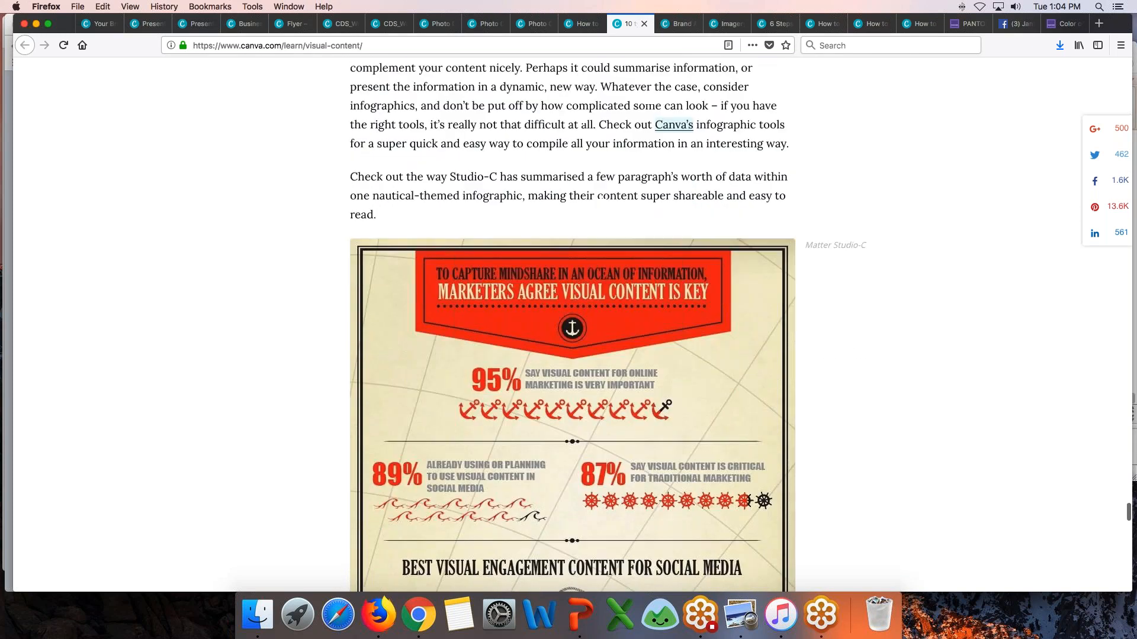
pyautogui.scroll(-10, 697, 105)
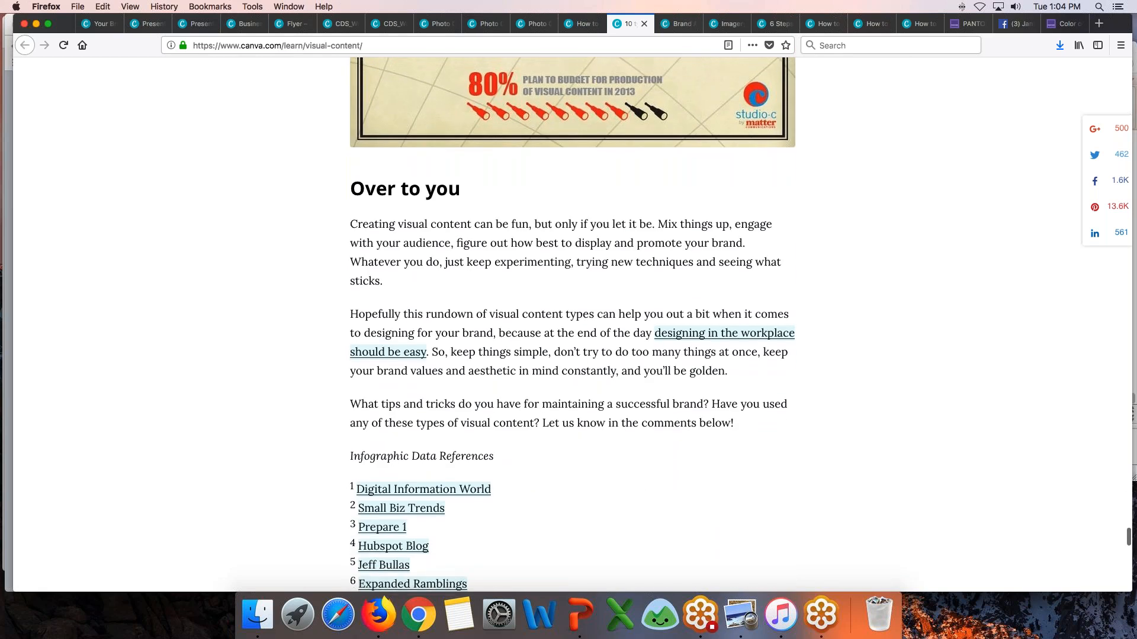
# Close the visual content article and look over the Brand Applications lesson's main applications, from business card and letterhead to presentations and flyers.
pyautogui.click(644, 24)
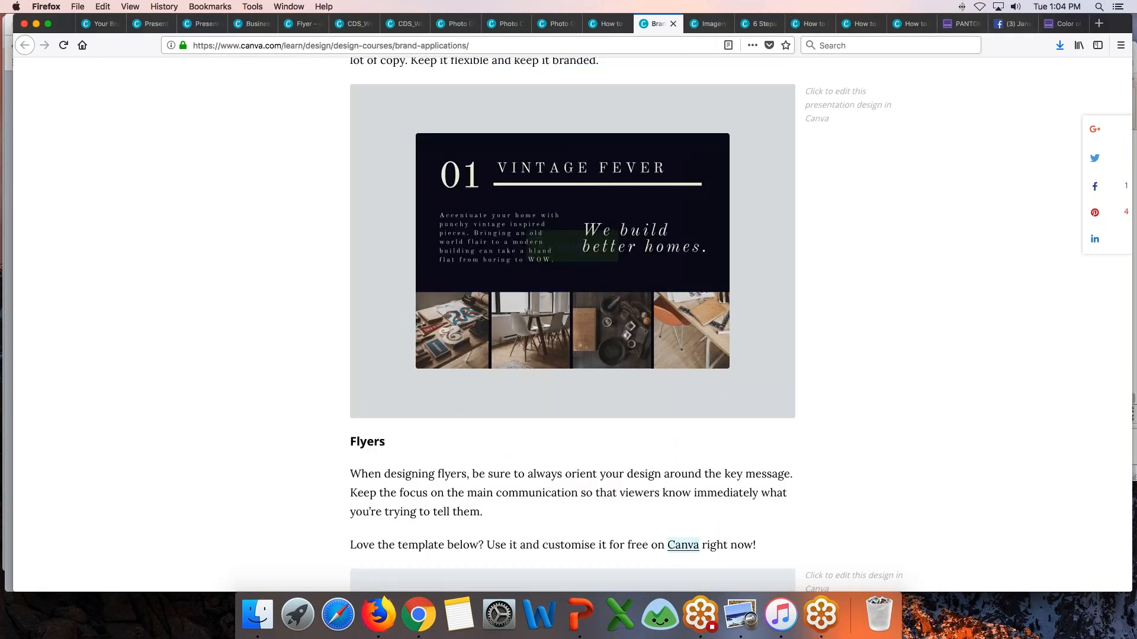
pyautogui.scroll(15, 880, 301)
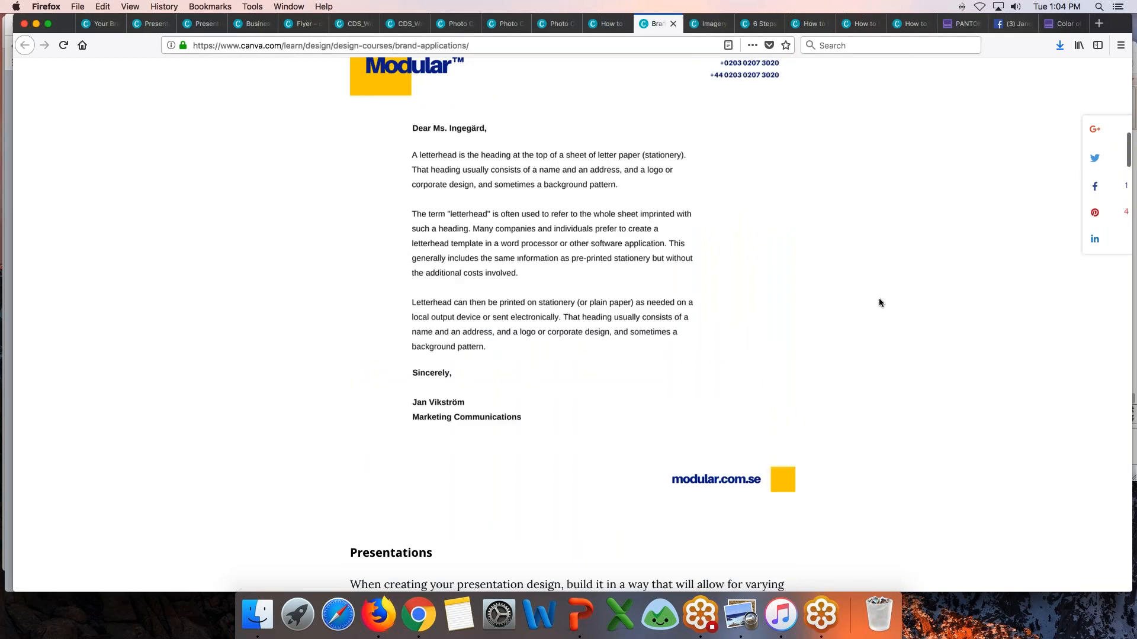
pyautogui.scroll(10, 879, 302)
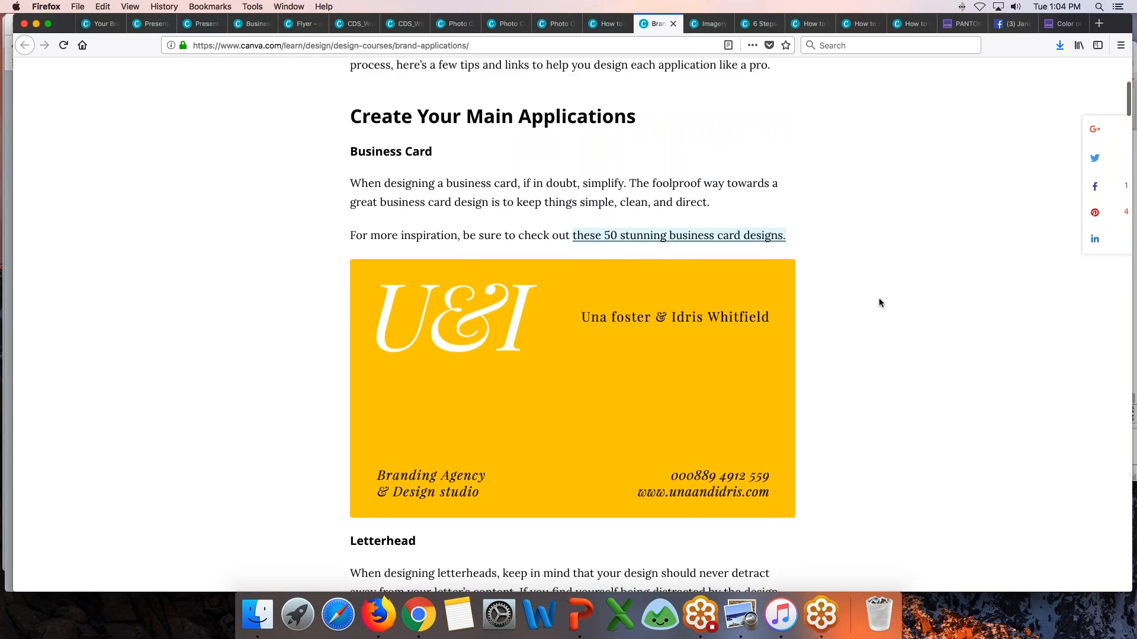
pyautogui.scroll(-9, 878, 302)
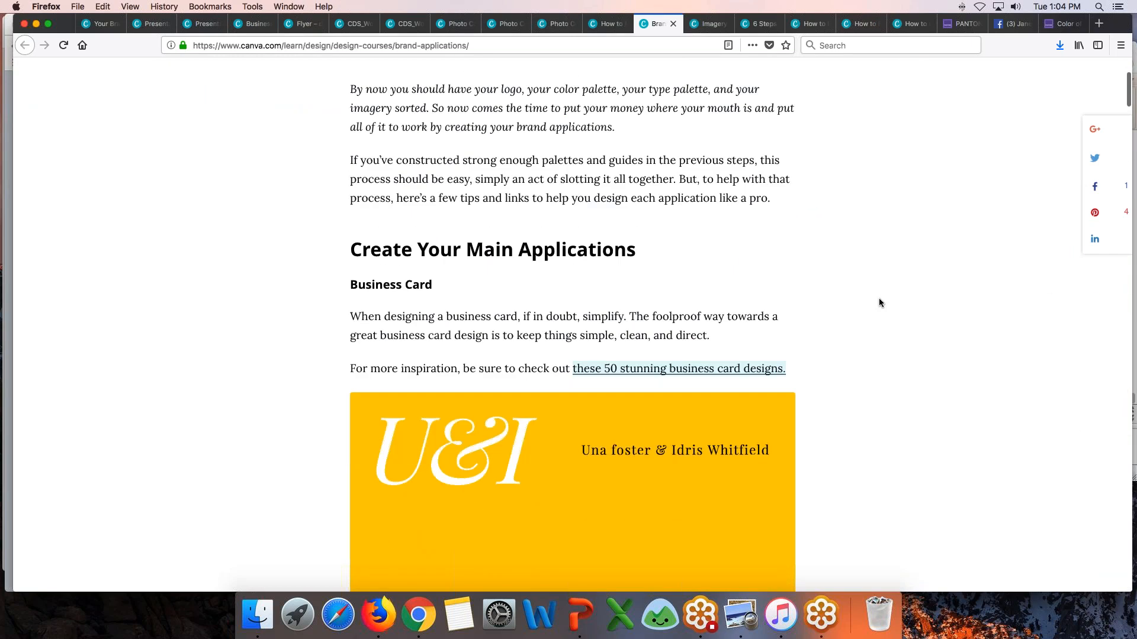
pyautogui.scroll(2, 879, 303)
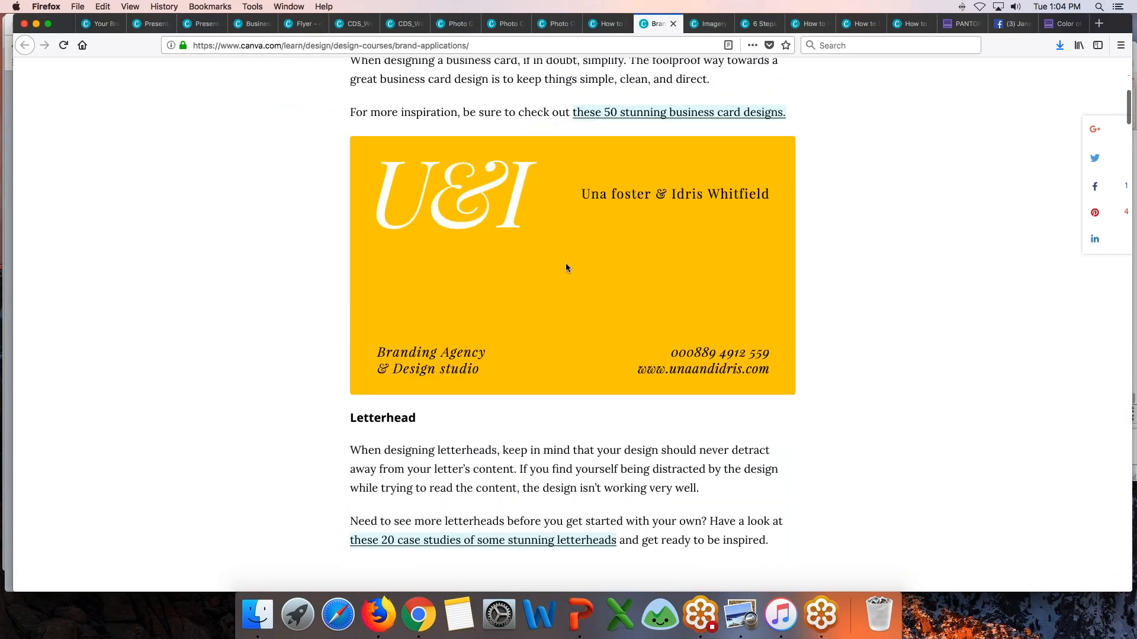
pyautogui.scroll(-10, 867, 283)
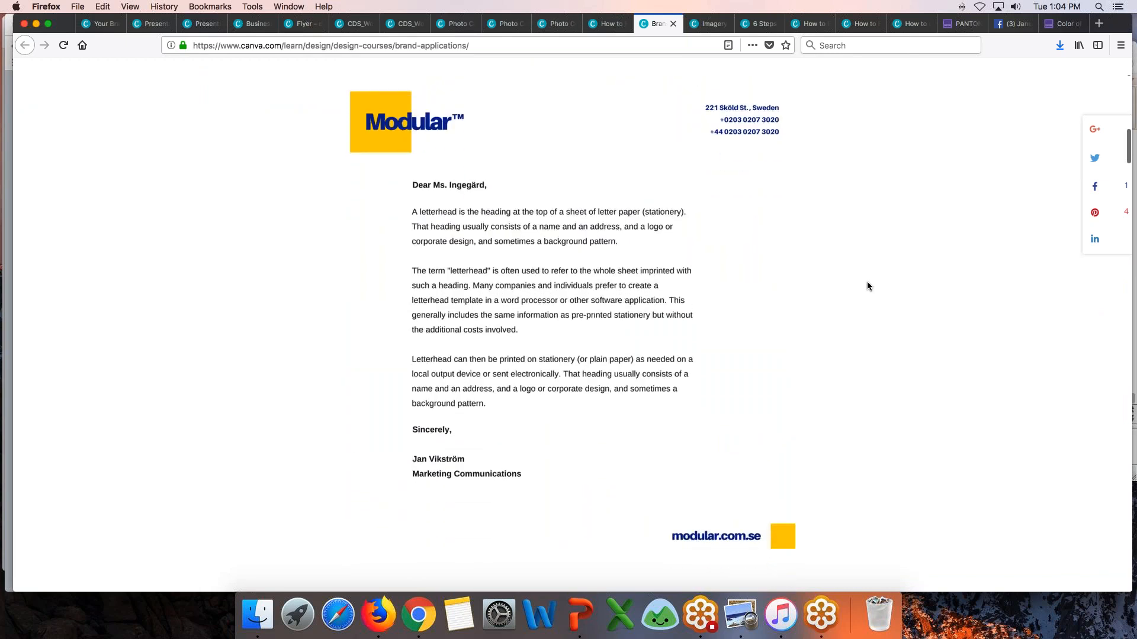
pyautogui.scroll(-14, 868, 286)
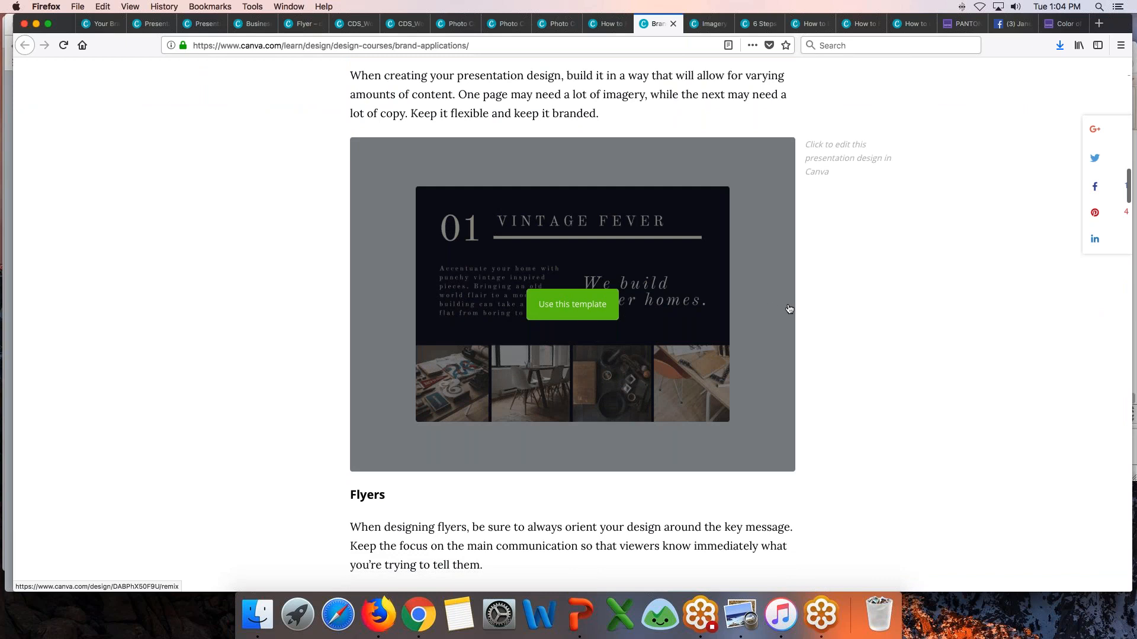
pyautogui.scroll(-3, 810, 313)
pyautogui.scroll(-10, 572, 324)
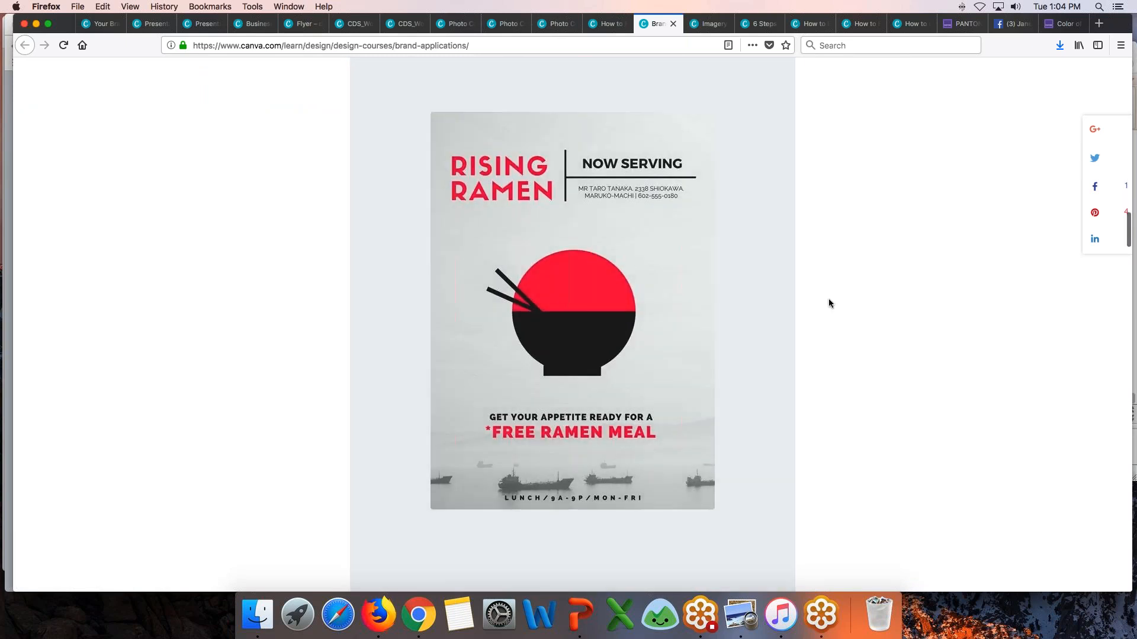
pyautogui.moveTo(575, 325)
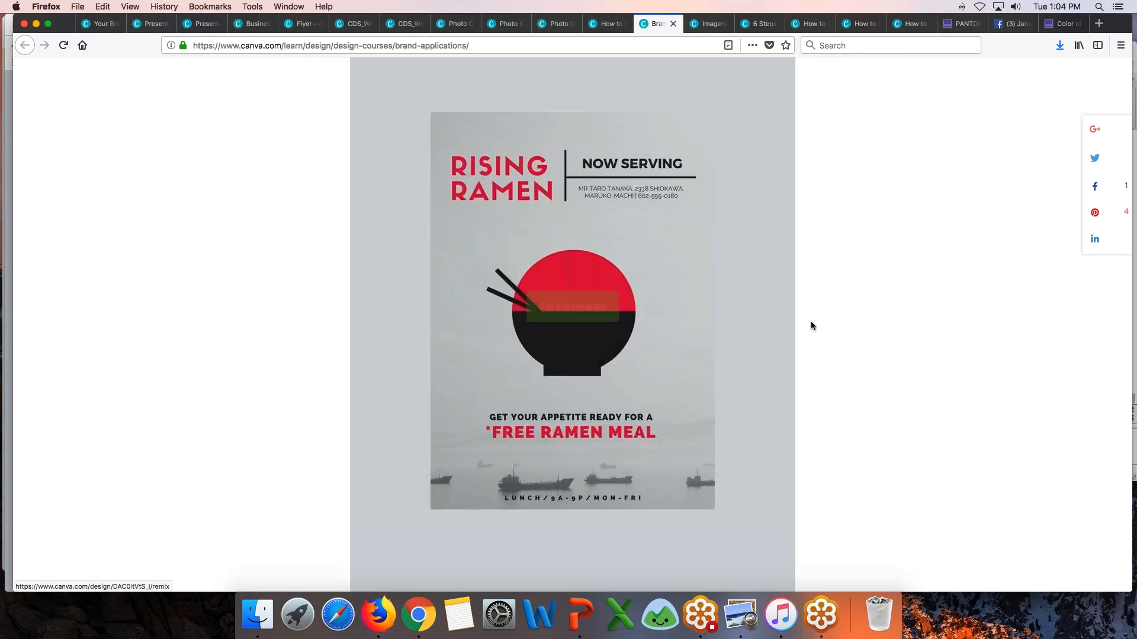
# Read the rest of the Brand Applications lesson, from Design Your Web Presence to the final checklist of brand applications.
pyautogui.scroll(-5, 811, 322)
pyautogui.scroll(-10, 811, 323)
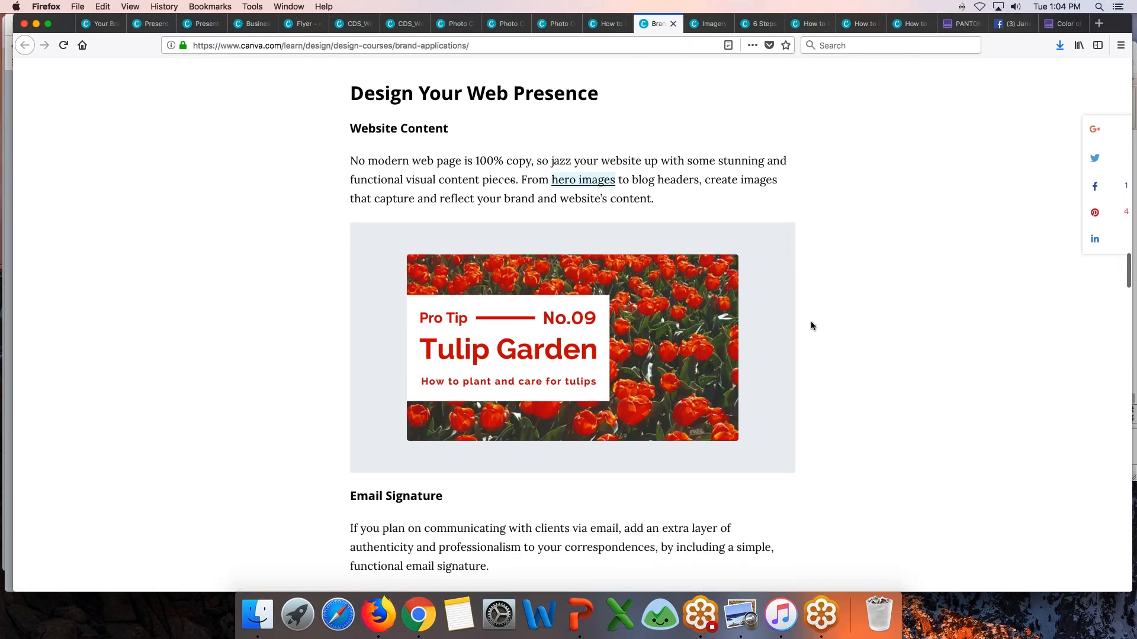
pyautogui.scroll(-11, 811, 326)
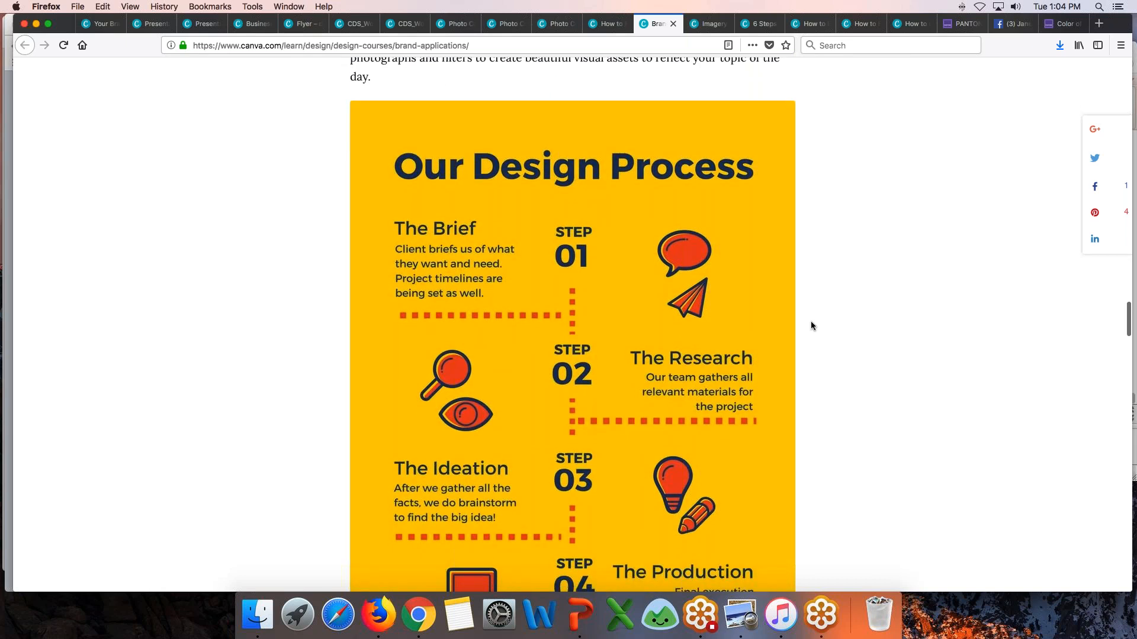
pyautogui.scroll(-4, 811, 326)
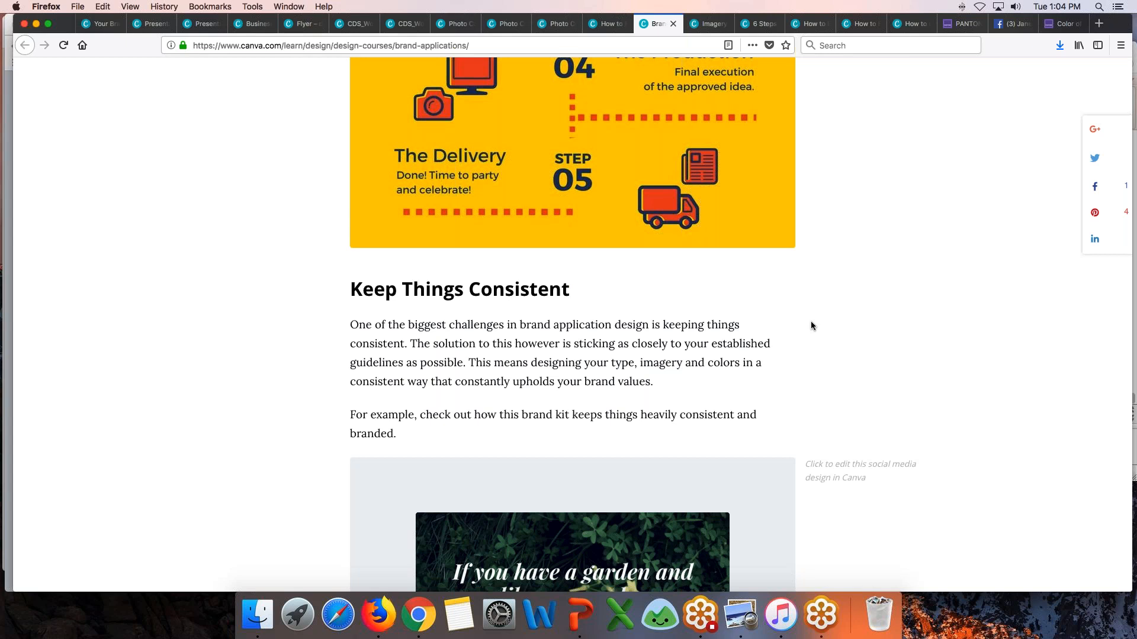
pyautogui.scroll(-3, 810, 322)
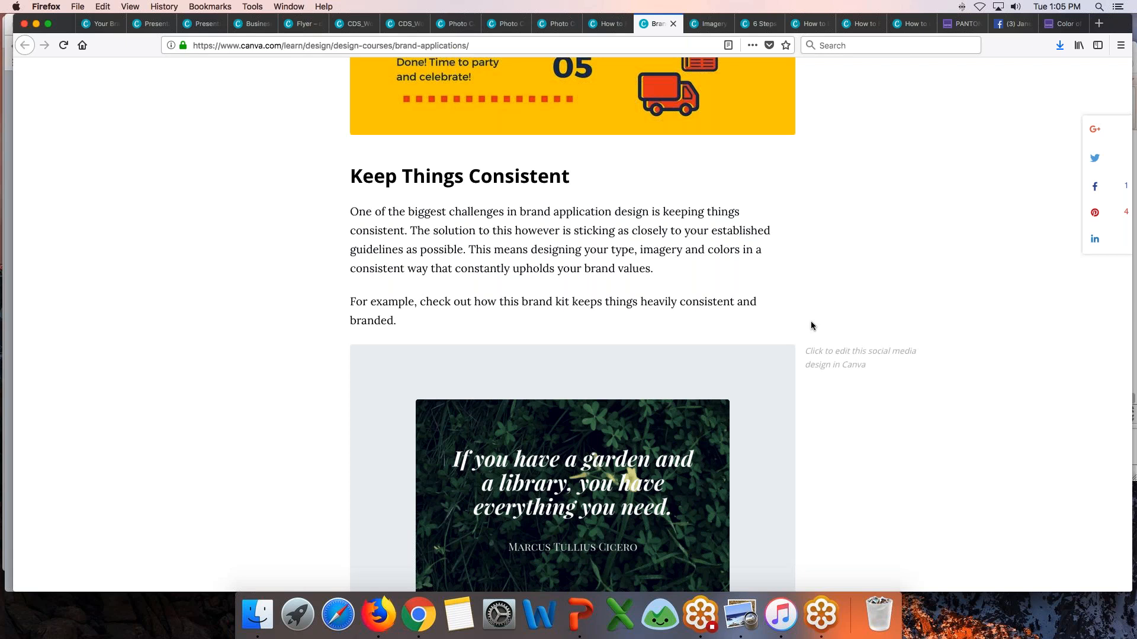
pyautogui.scroll(-10, 812, 326)
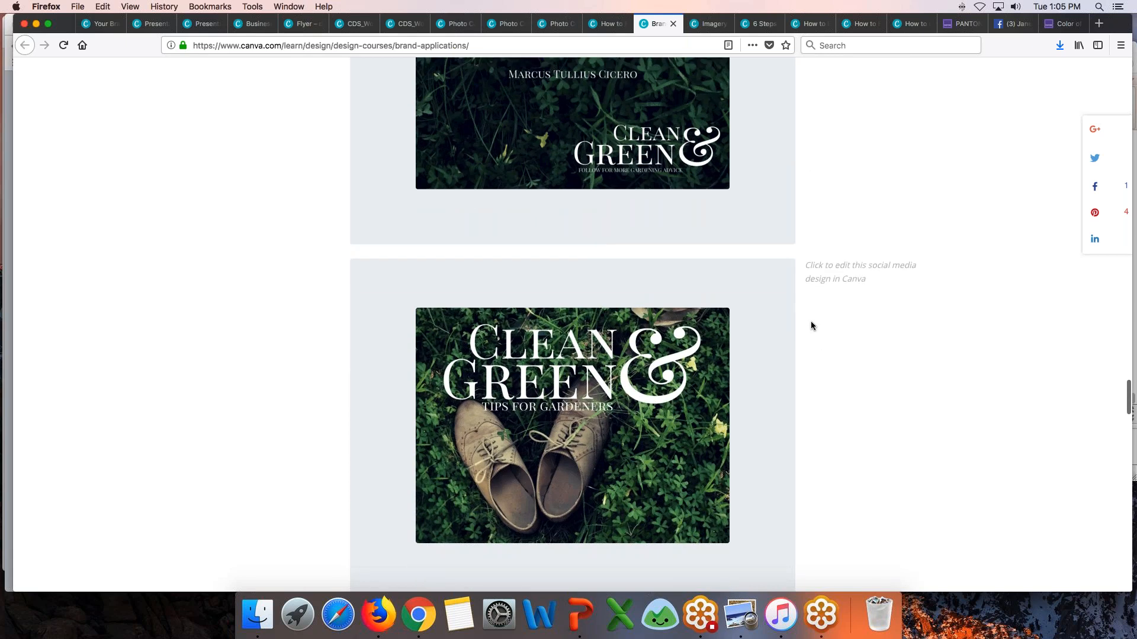
pyautogui.scroll(-15, 812, 321)
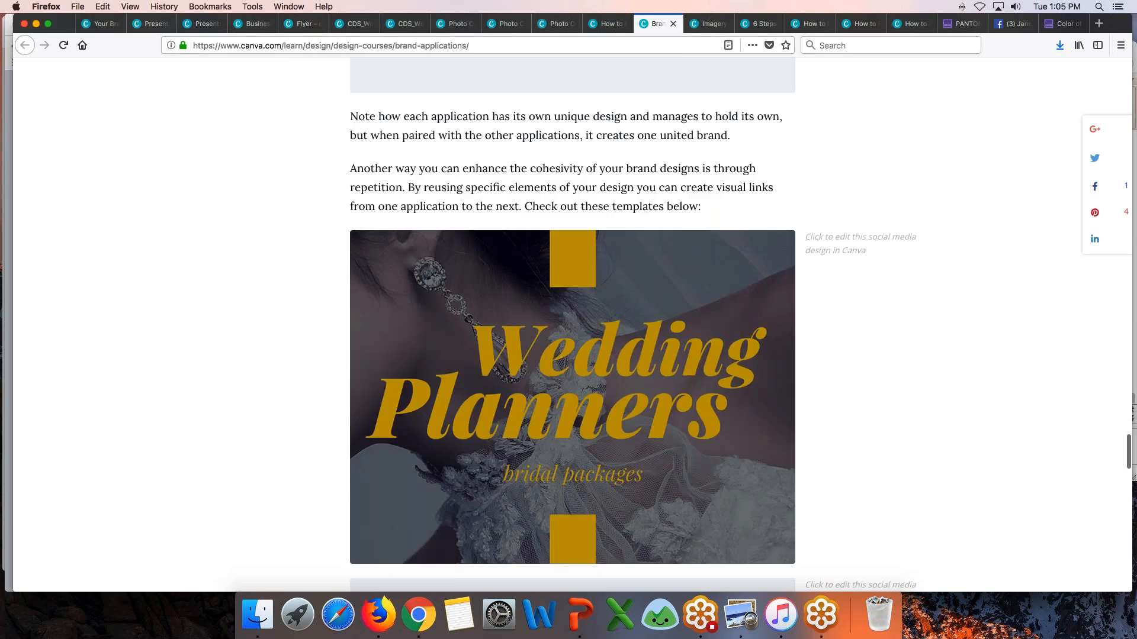
pyautogui.scroll(-15, 572, 319)
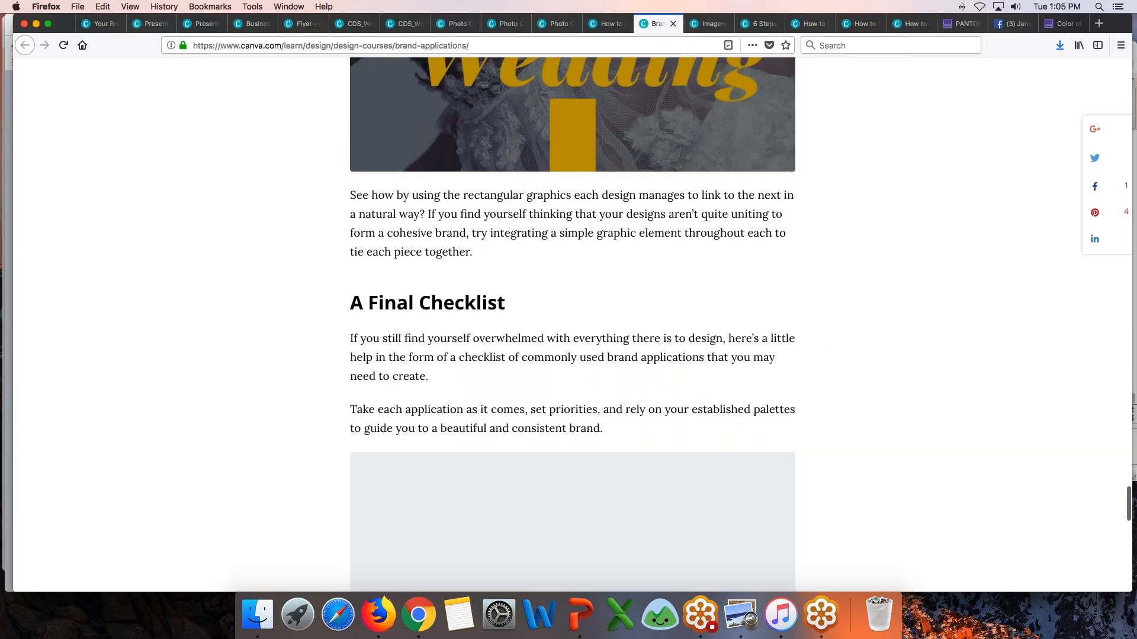
pyautogui.scroll(-10, 807, 314)
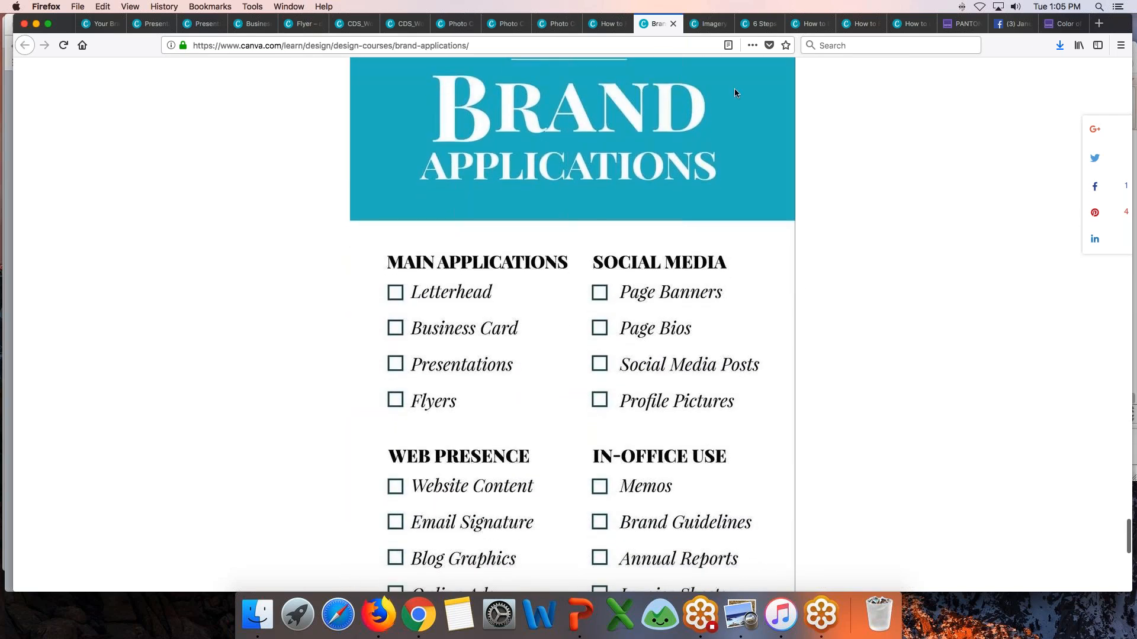
pyautogui.scroll(-2, 805, 292)
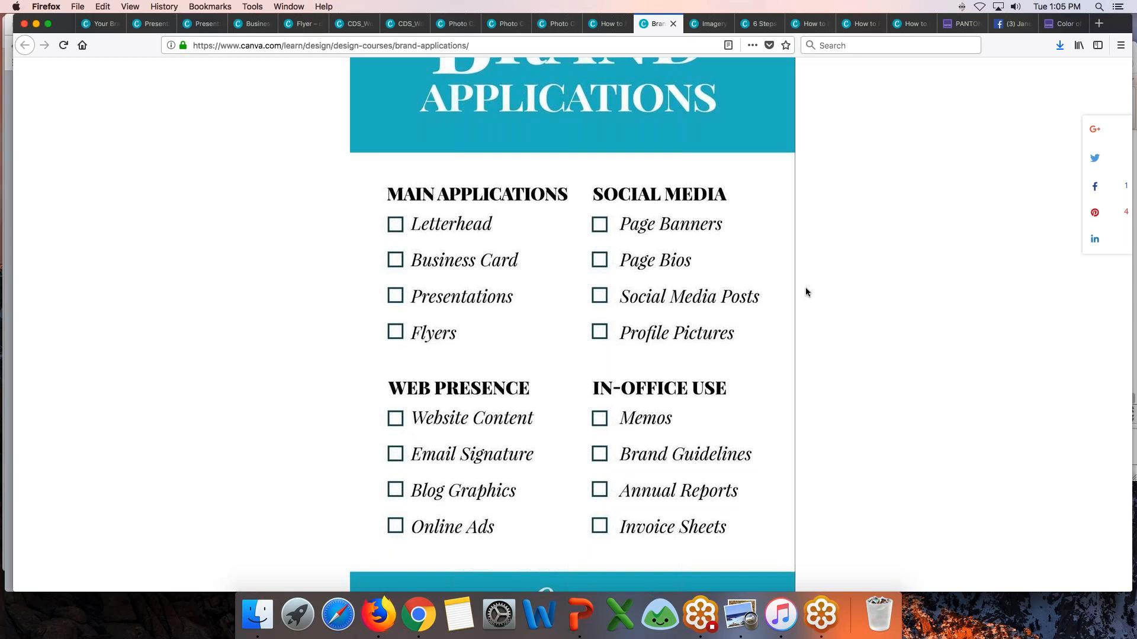
# Skim the Imagery & Graphics lesson from its introduction to the Set Up Rules section.
pyautogui.click(700, 24)
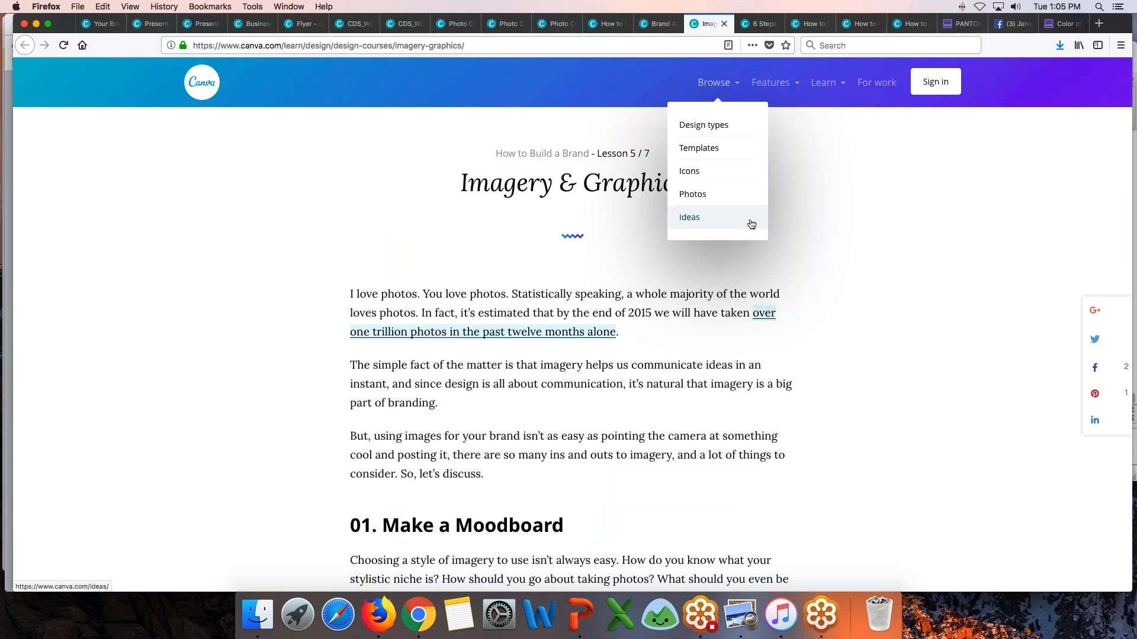
pyautogui.scroll(-10, 751, 218)
pyautogui.scroll(-15, 878, 251)
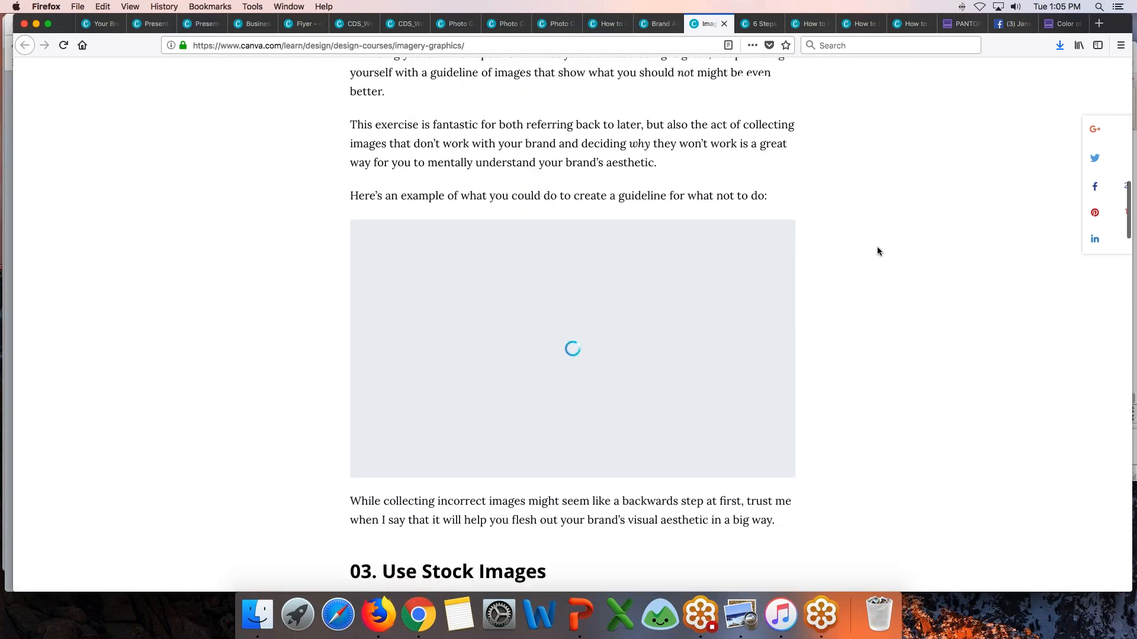
pyautogui.scroll(-10, 878, 251)
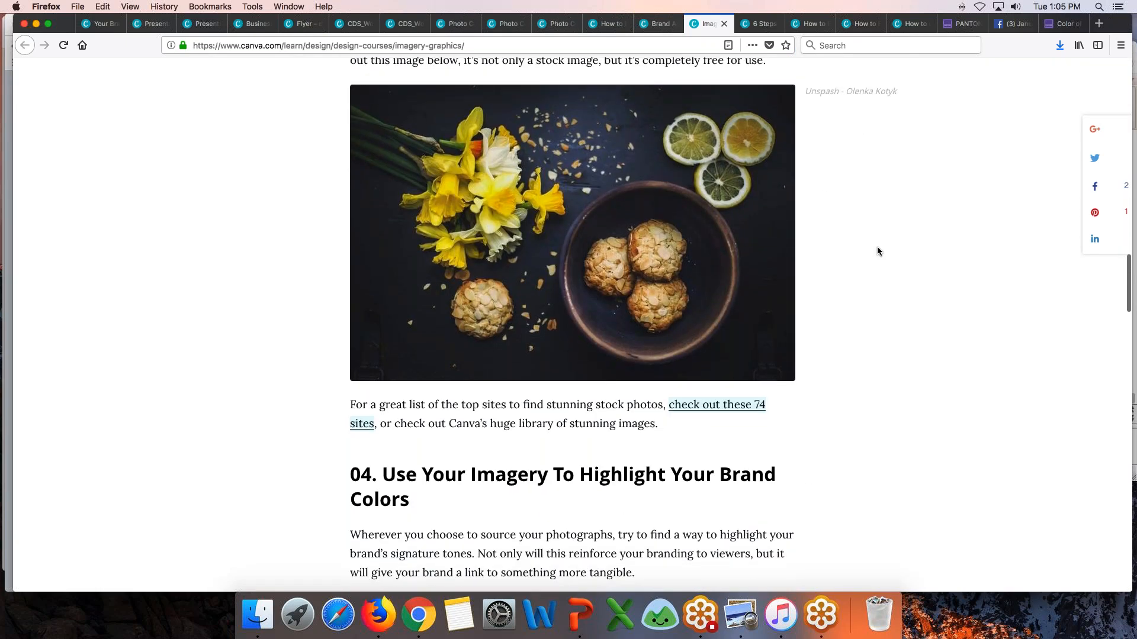
pyautogui.scroll(-15, 877, 251)
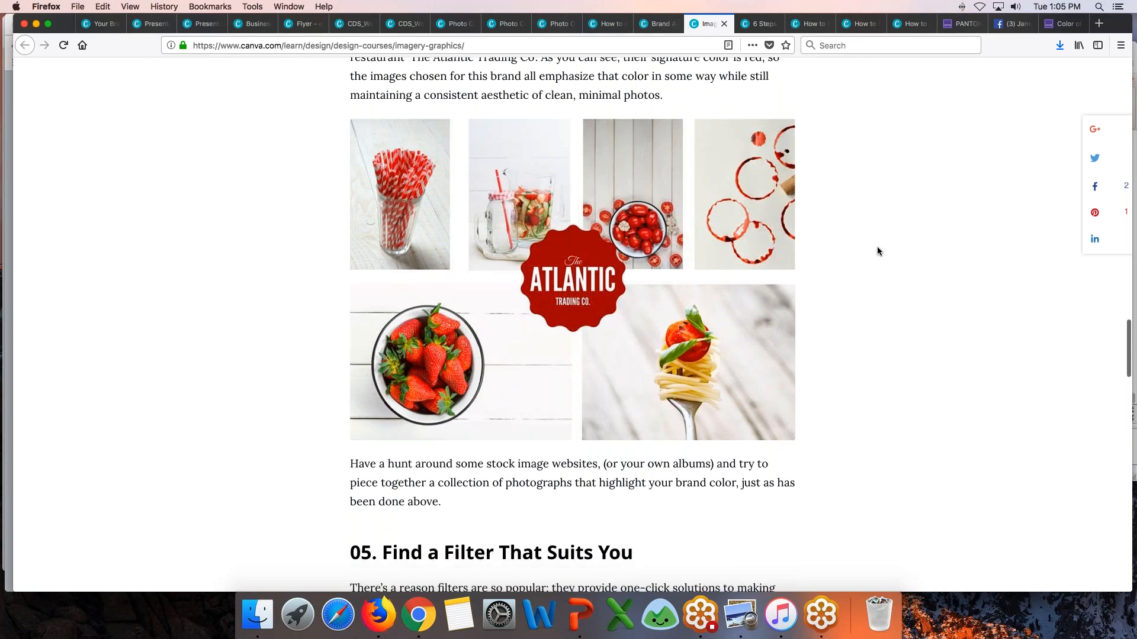
pyautogui.scroll(-5, 877, 251)
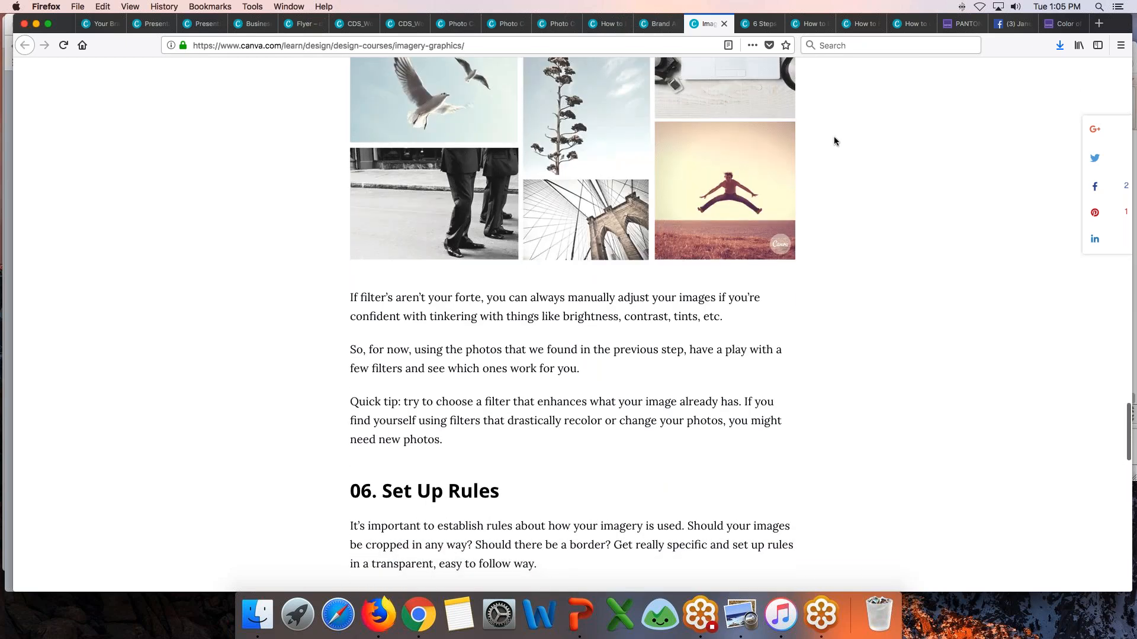
# Look through the brand color palette lesson's color theory chart and its example palettes built from images.
pyautogui.click(740, 24)
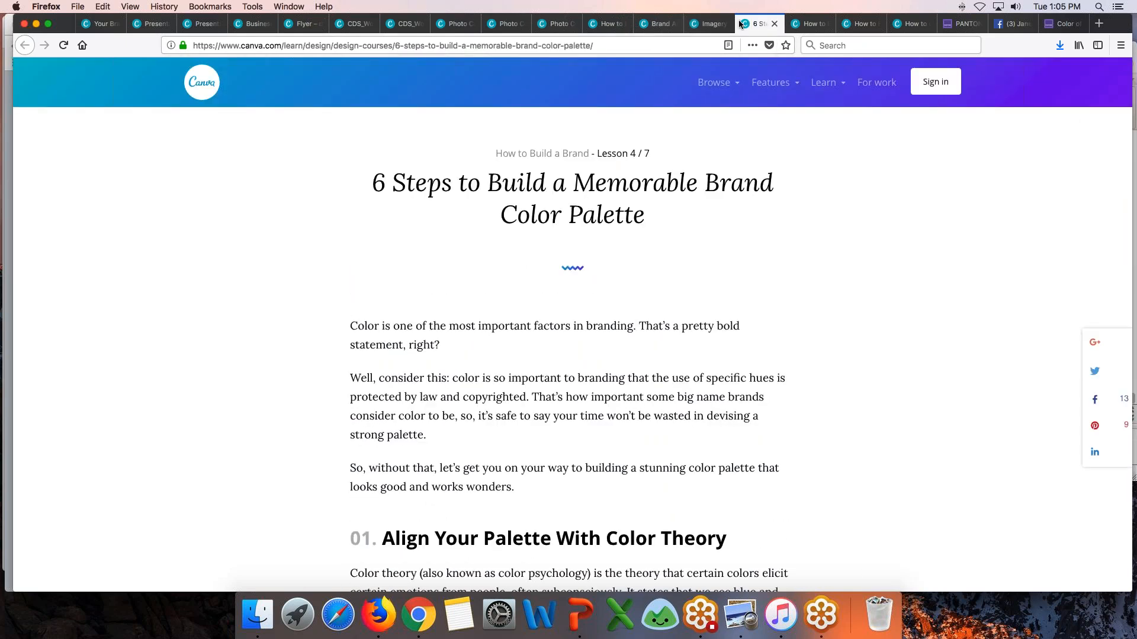
pyautogui.scroll(-10, 816, 278)
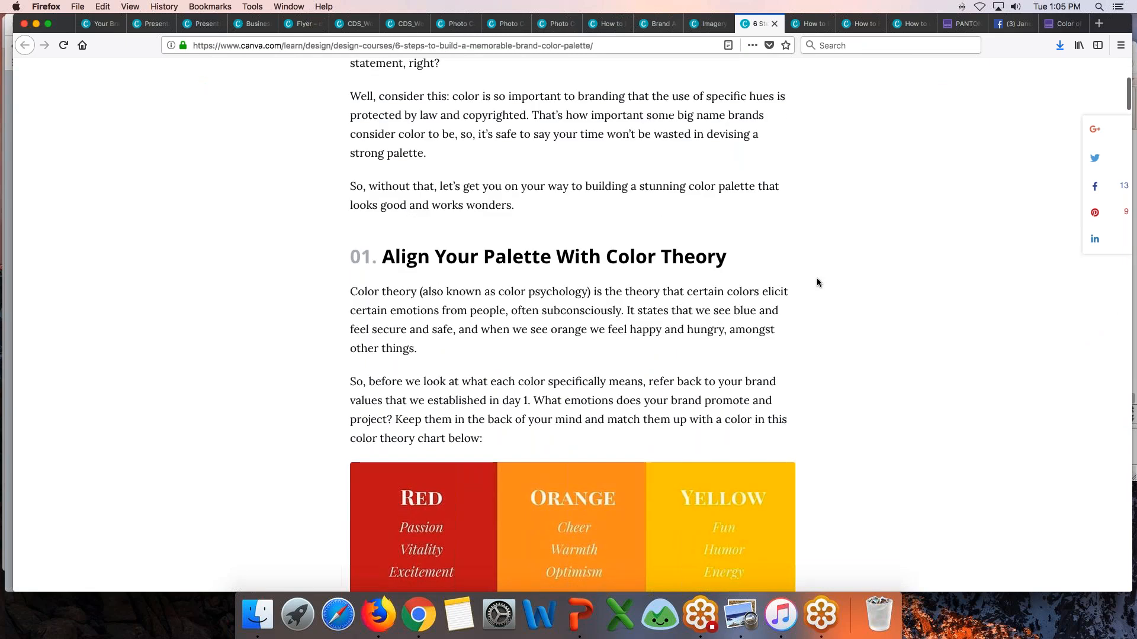
pyautogui.scroll(-13, 817, 282)
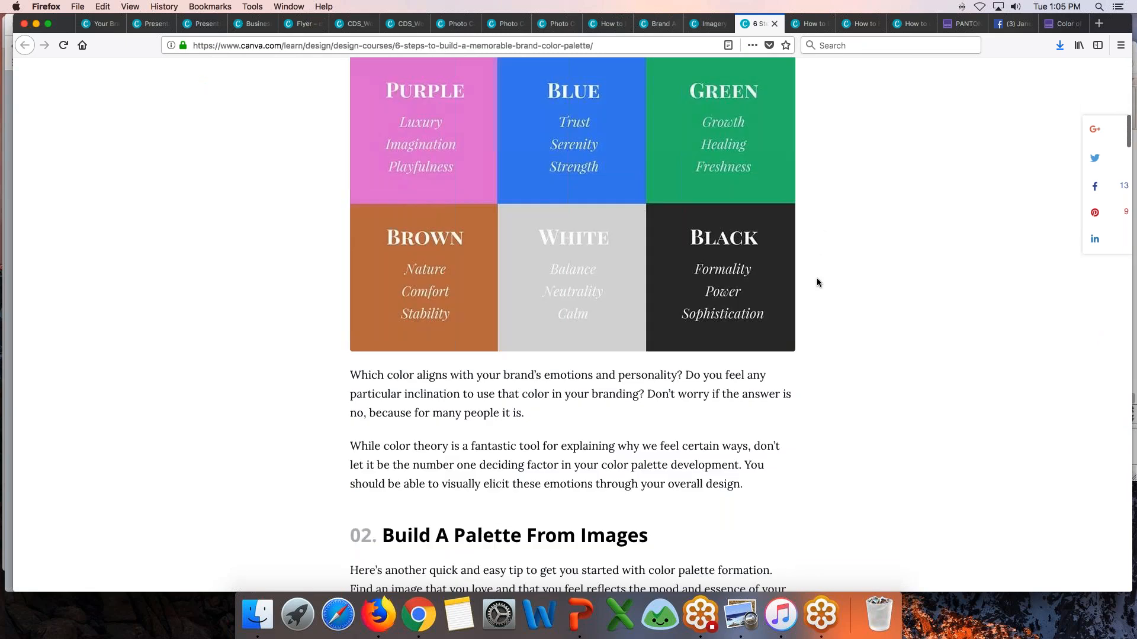
pyautogui.scroll(-16, 817, 282)
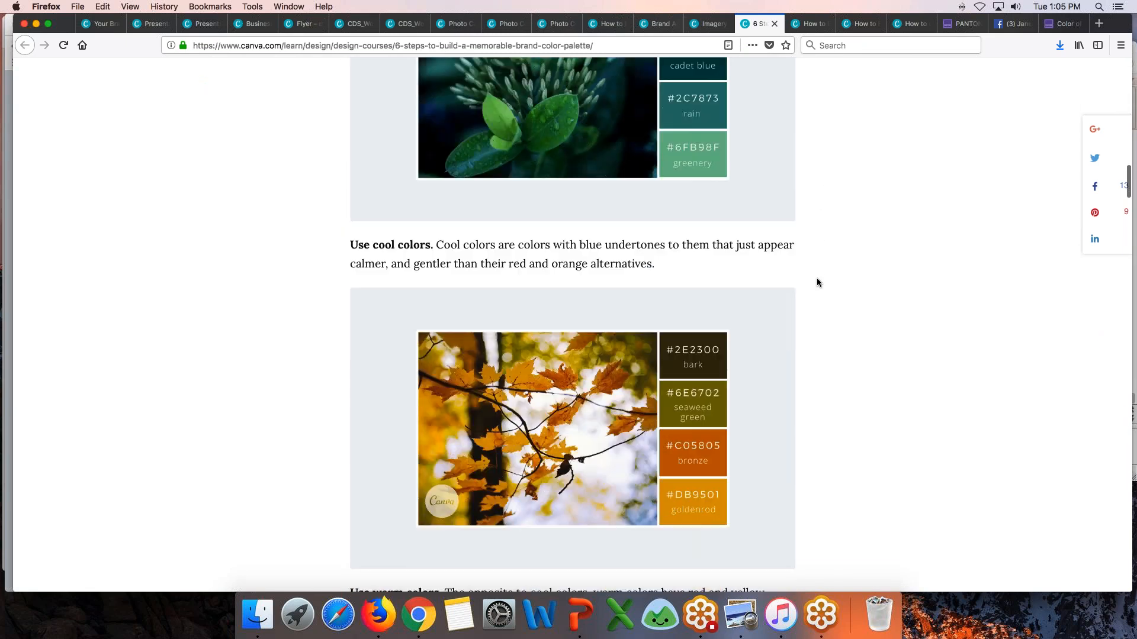
pyautogui.scroll(-11, 817, 282)
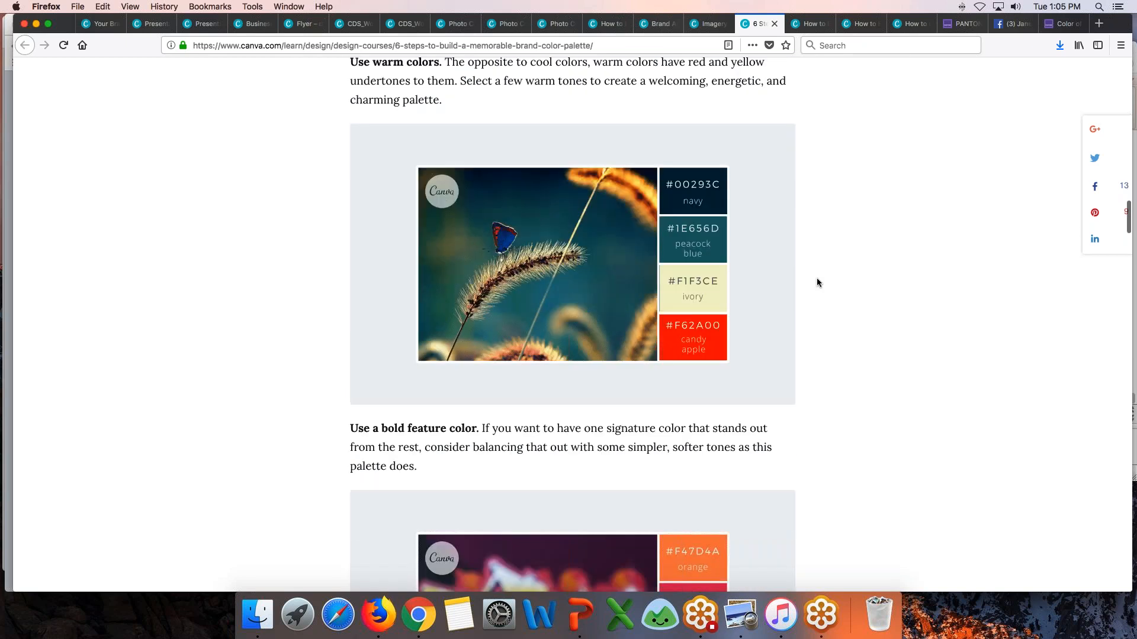
pyautogui.scroll(-13, 816, 282)
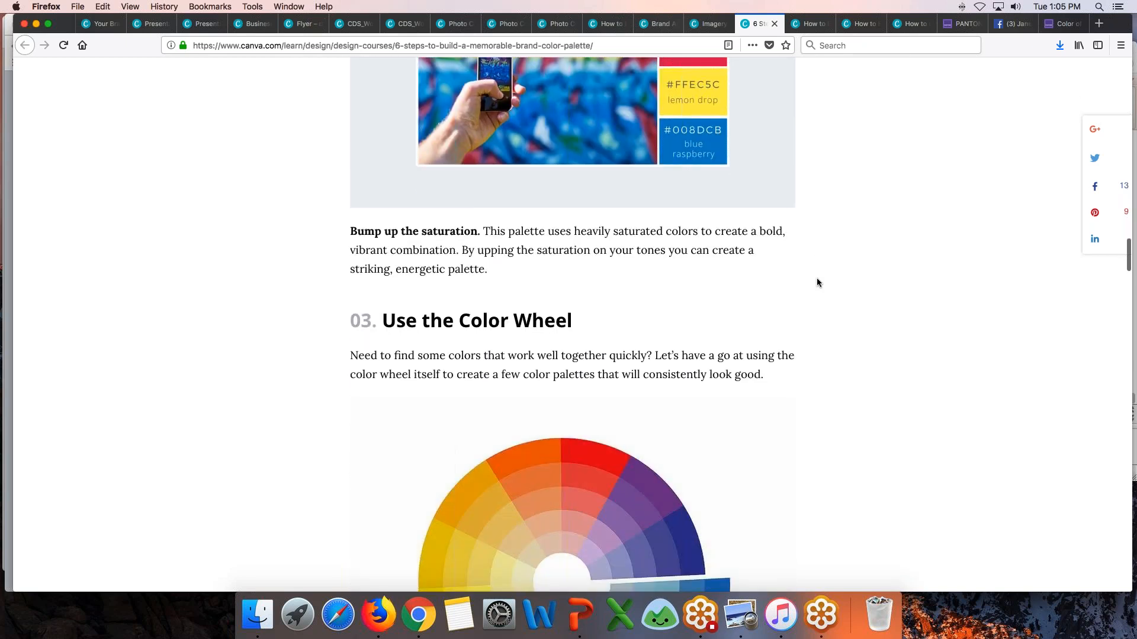
# Review the color wheel schemes, the contrast comparison and the Test Your Colors Out examples in the color palette lesson.
pyautogui.scroll(-8, 816, 282)
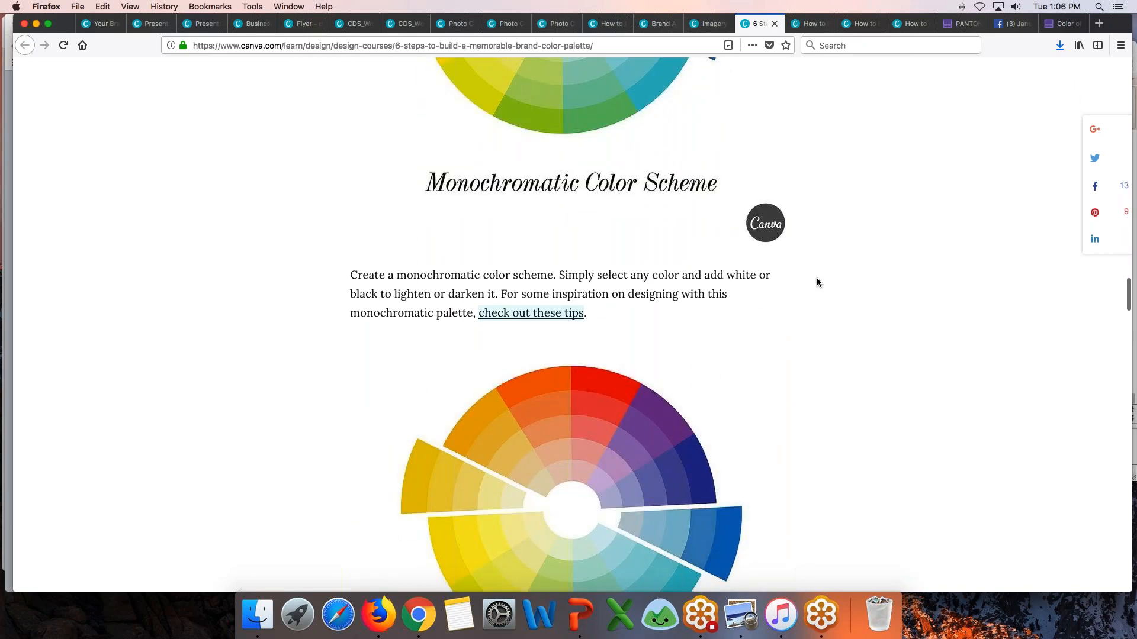
pyautogui.scroll(-15, 816, 282)
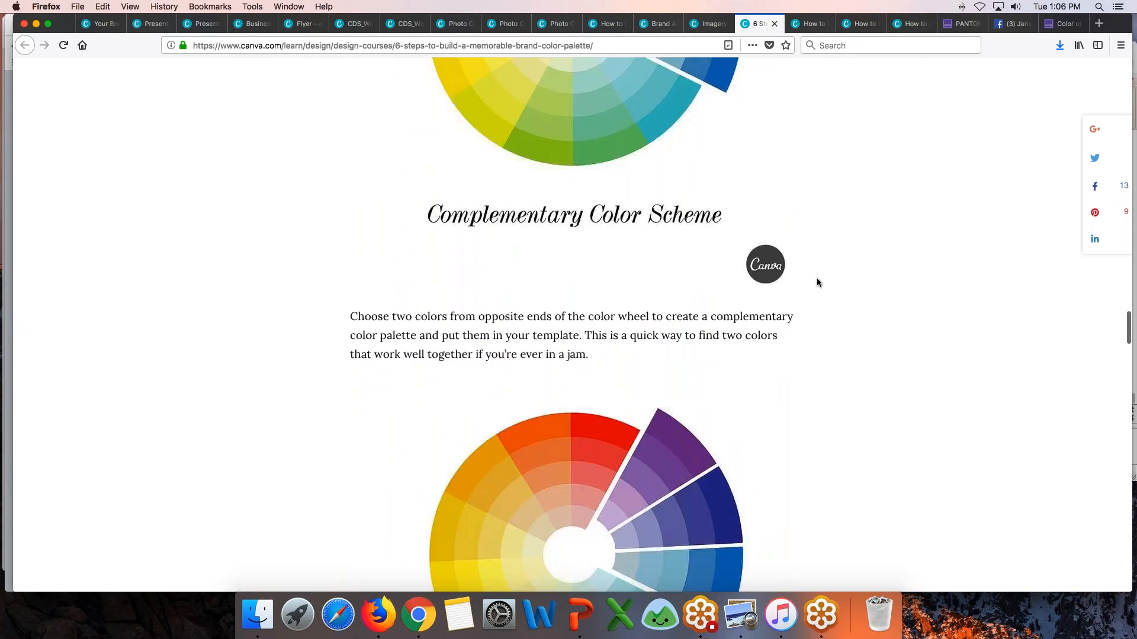
pyautogui.scroll(-14, 817, 282)
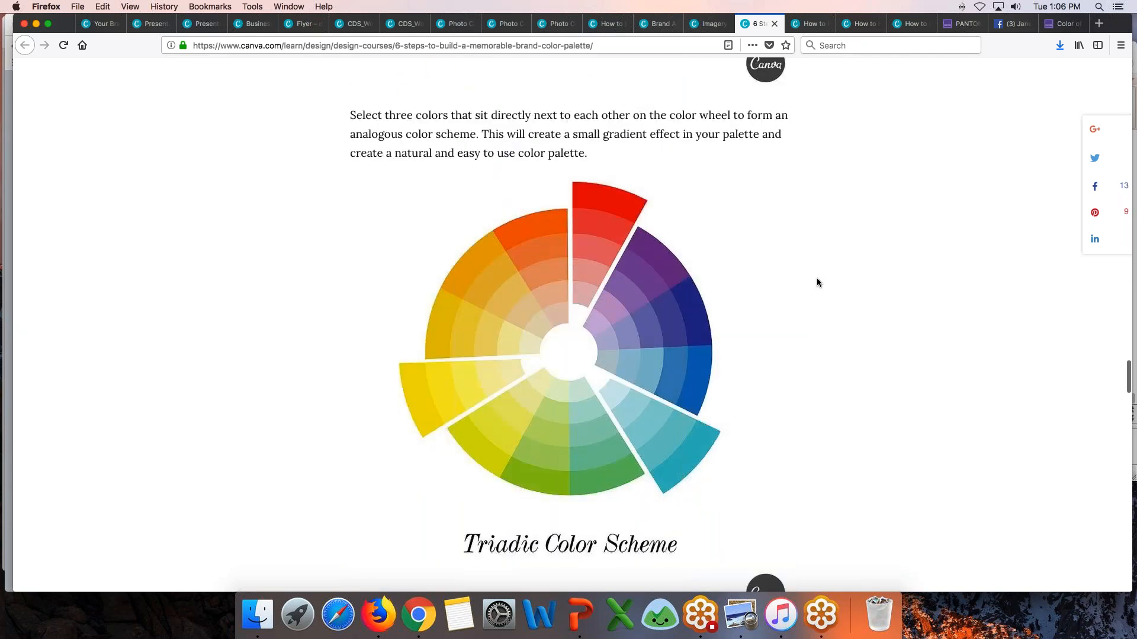
pyautogui.scroll(-15, 817, 283)
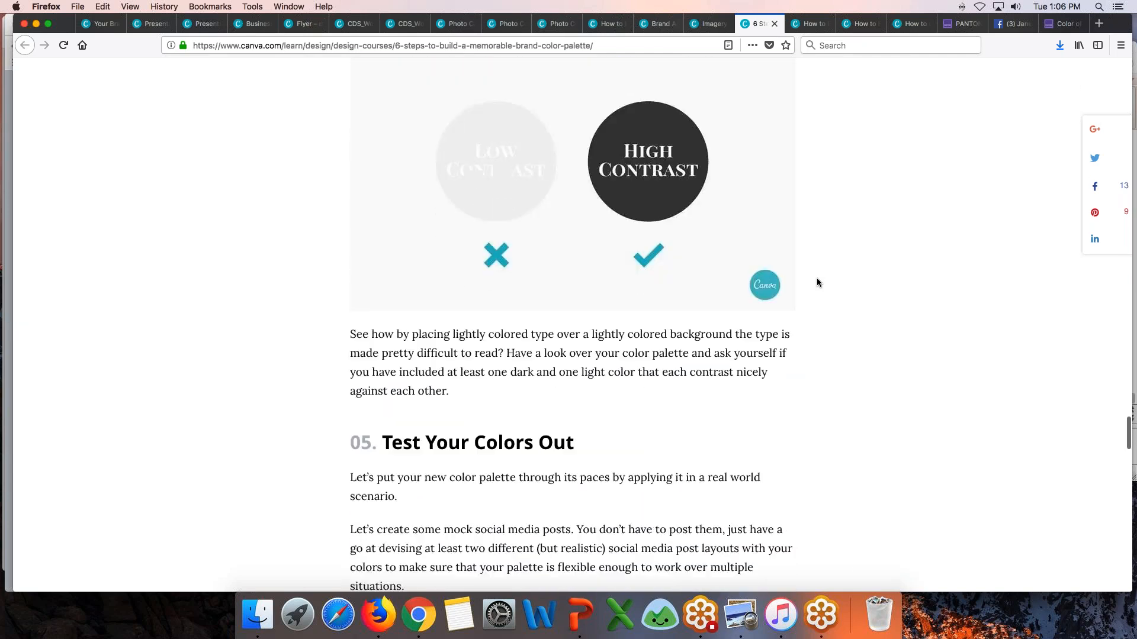
pyautogui.scroll(1, 817, 282)
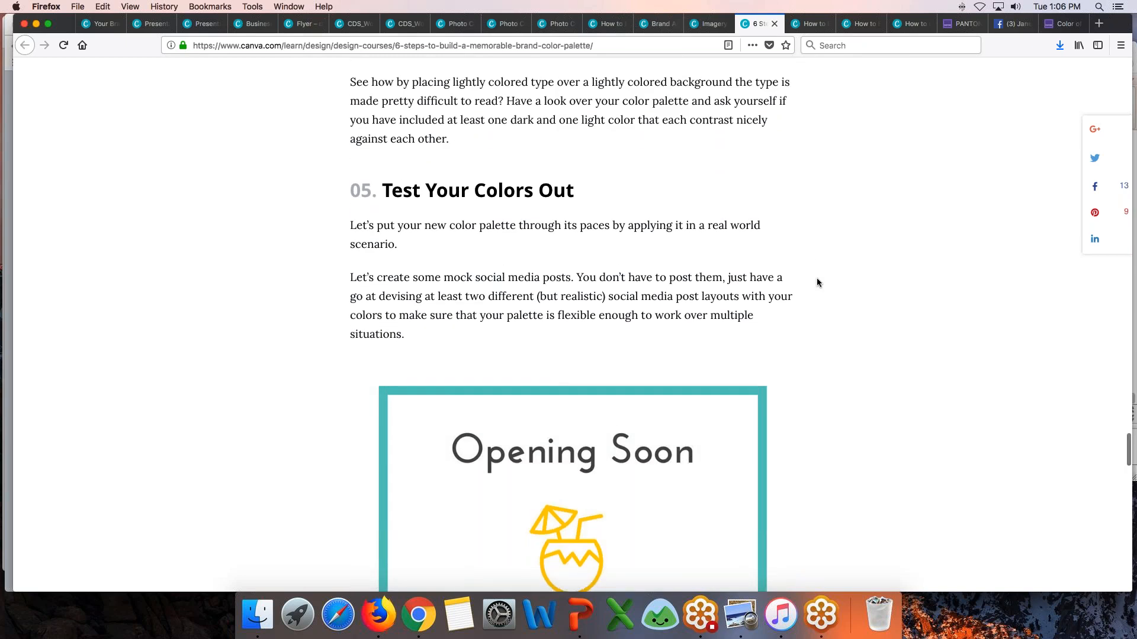
pyautogui.scroll(-15, 817, 282)
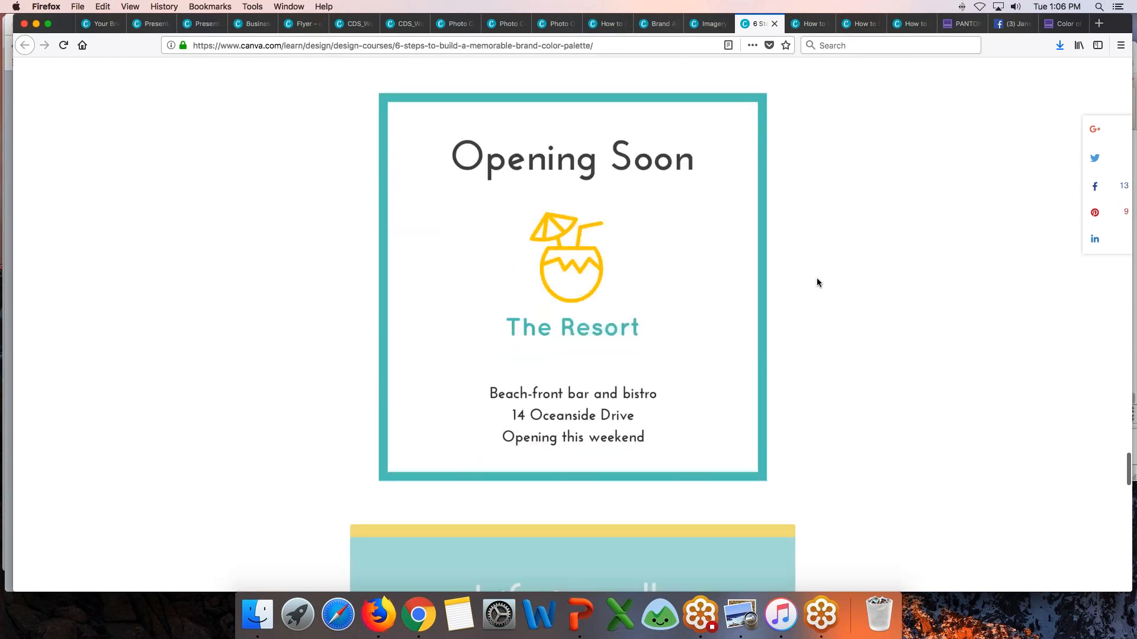
# Review the Create Color Guidelines section of the color palette lesson, including its sample palette and the Actionable Task list.
pyautogui.scroll(-13, 817, 283)
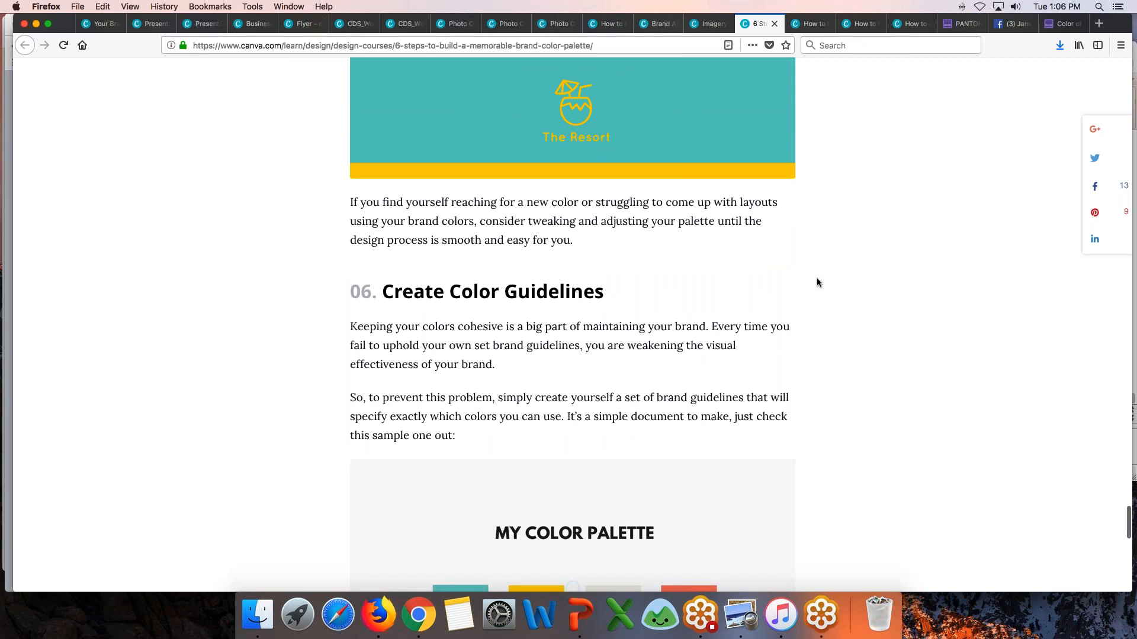
pyautogui.scroll(-6, 817, 283)
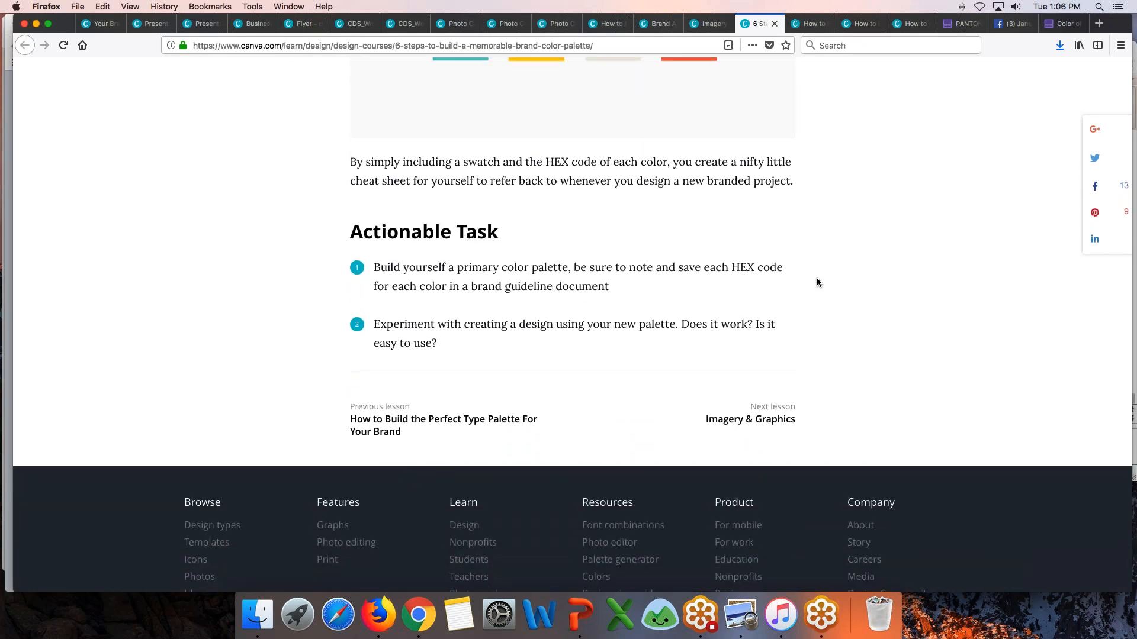
pyautogui.scroll(8, 817, 282)
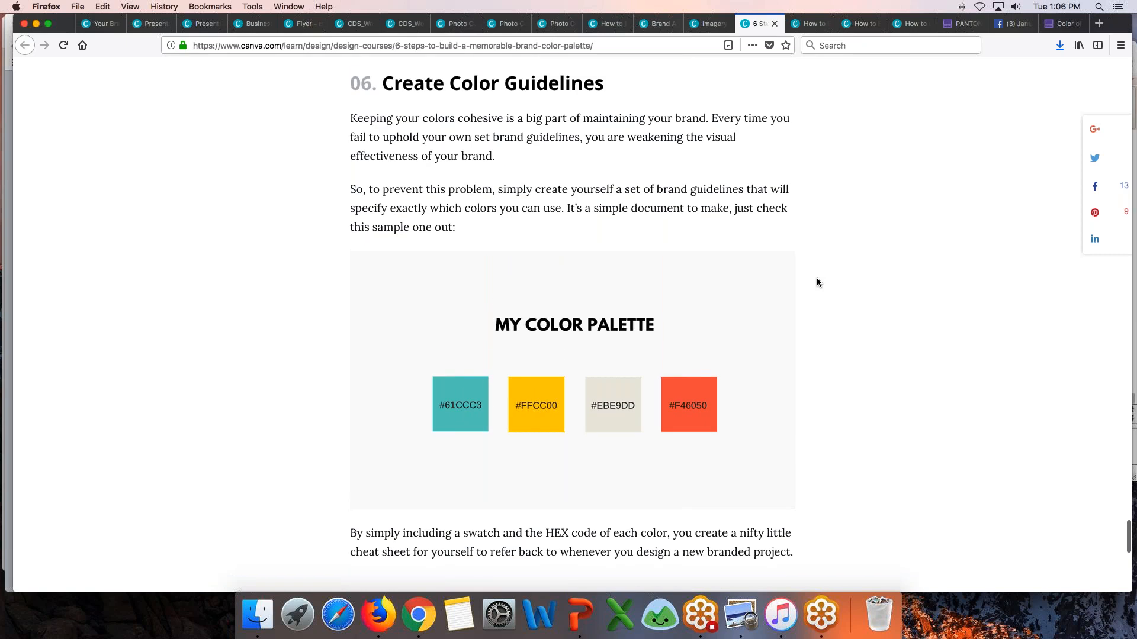
# Open the Perfect Type Palette lesson and look through its typeface personality examples, from sans serif to display.
pyautogui.click(812, 29)
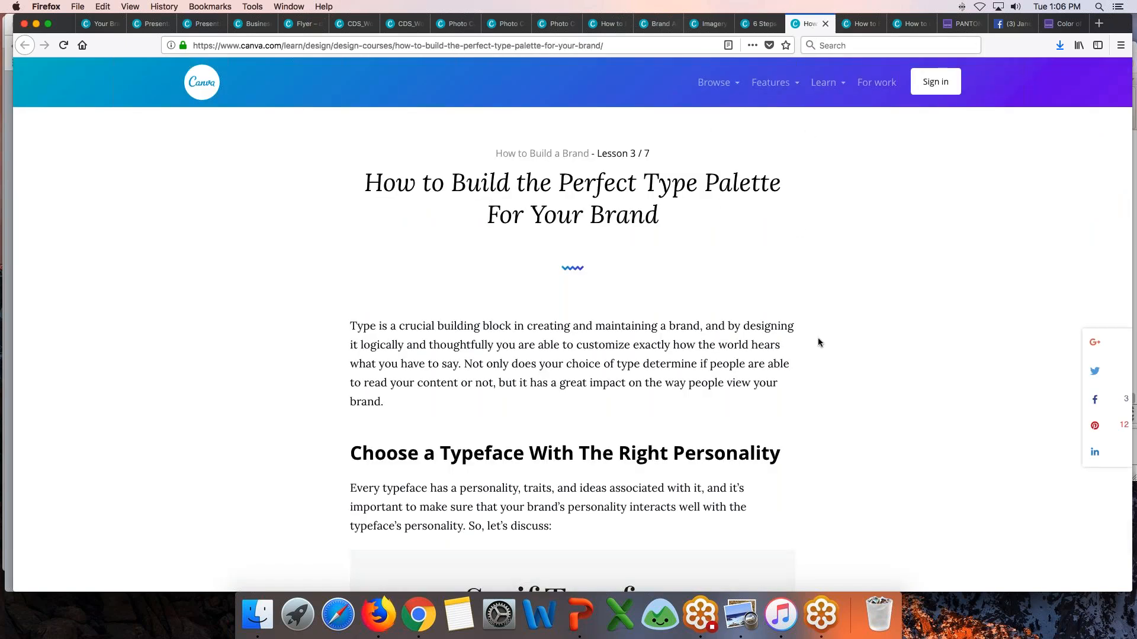
pyautogui.scroll(-12, 818, 342)
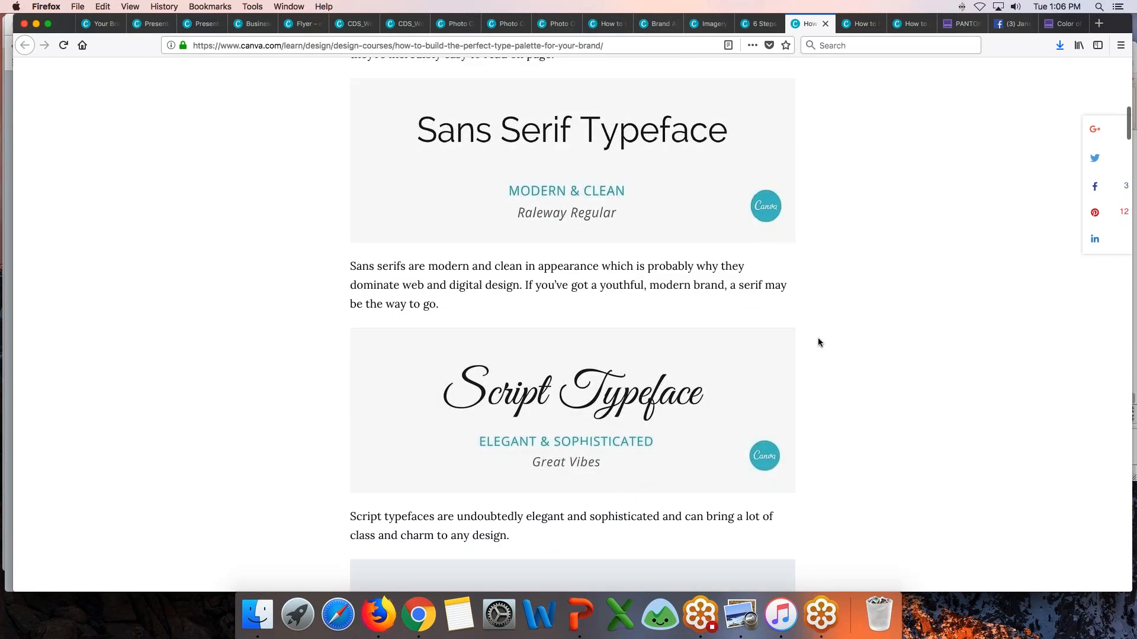
pyautogui.scroll(-8, 818, 342)
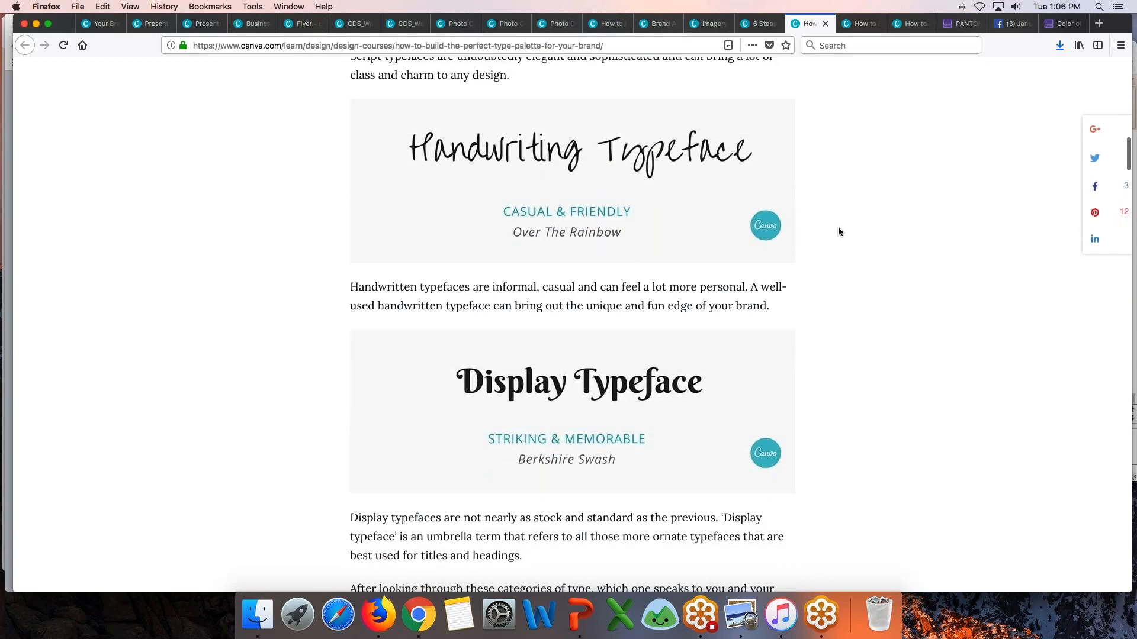
# Open the How to Build a Logo lesson and skim it from studying competitors' logos to the Create a Good Logo section.
pyautogui.click(846, 30)
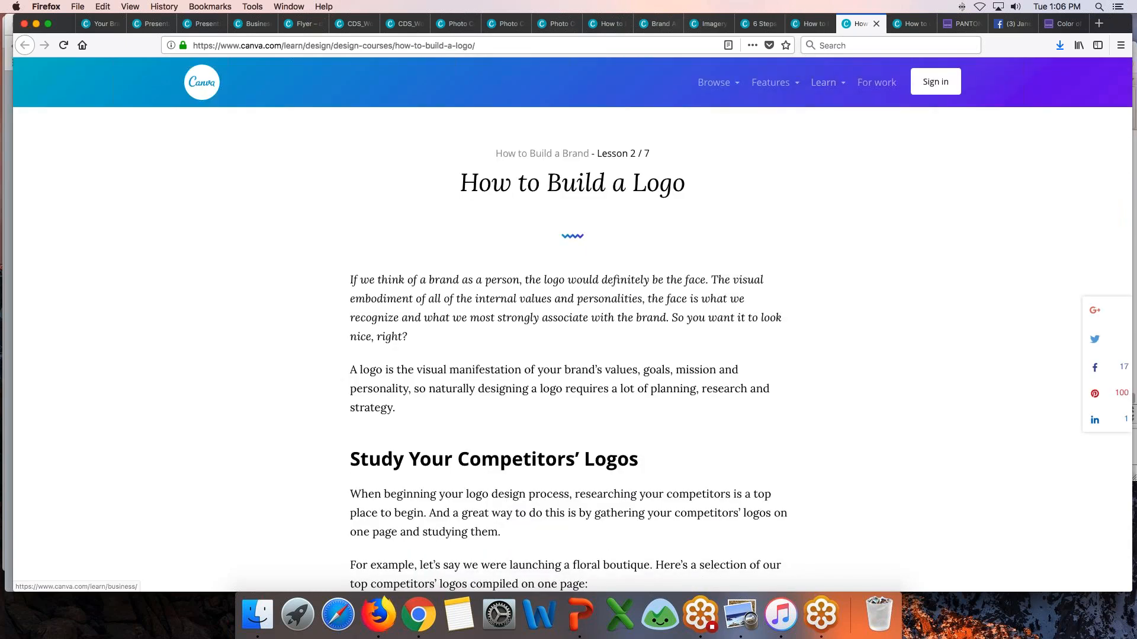
pyautogui.scroll(-11, 836, 290)
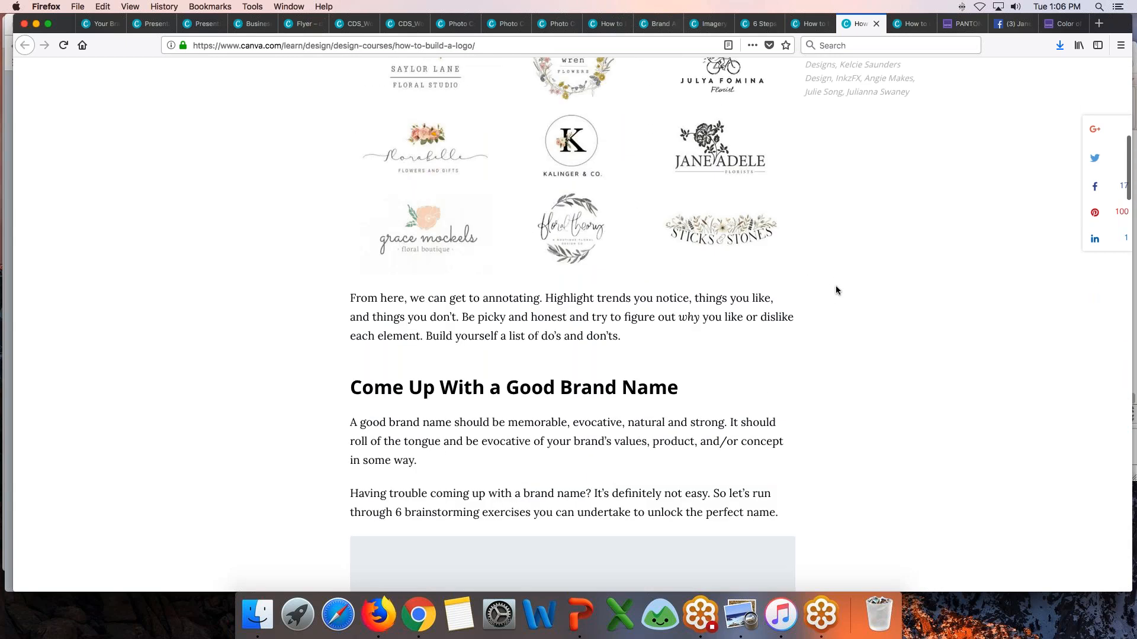
pyautogui.scroll(-11, 836, 290)
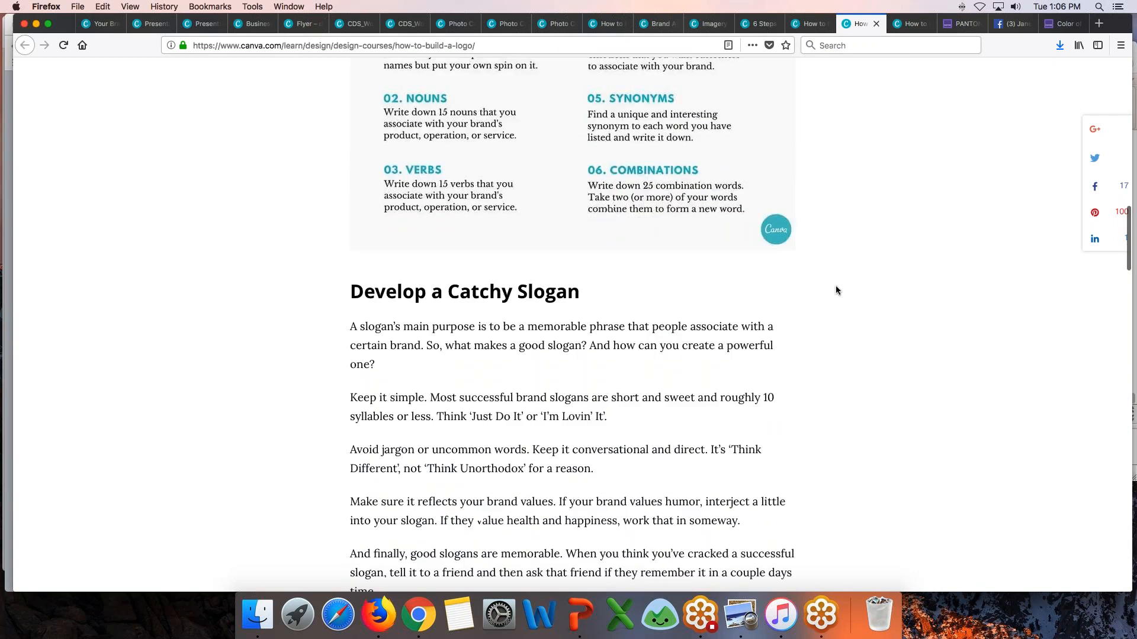
pyautogui.scroll(-13, 836, 290)
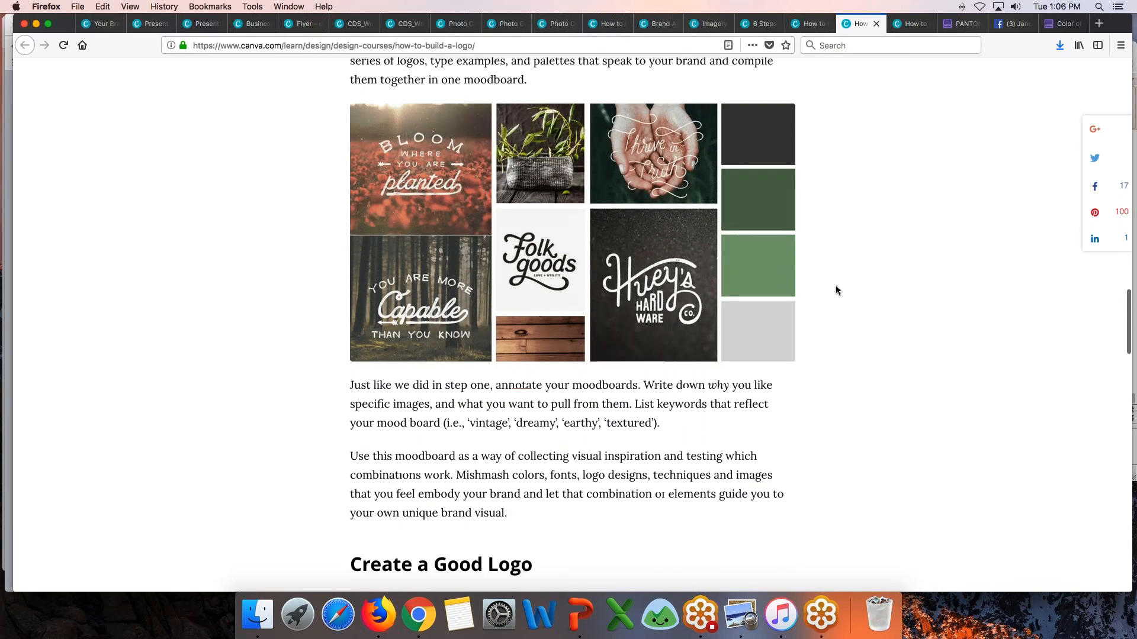
pyautogui.scroll(-1, 836, 290)
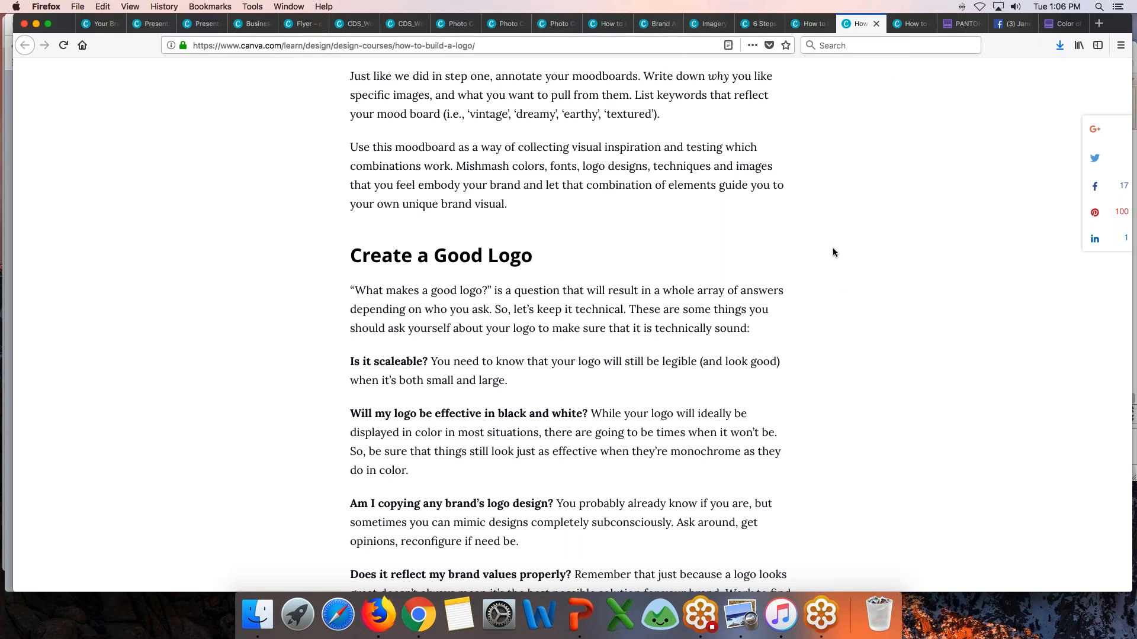
# Open the company vision and values lesson and skim it from the beginning to the sample mission statement and action steps.
pyautogui.click(897, 23)
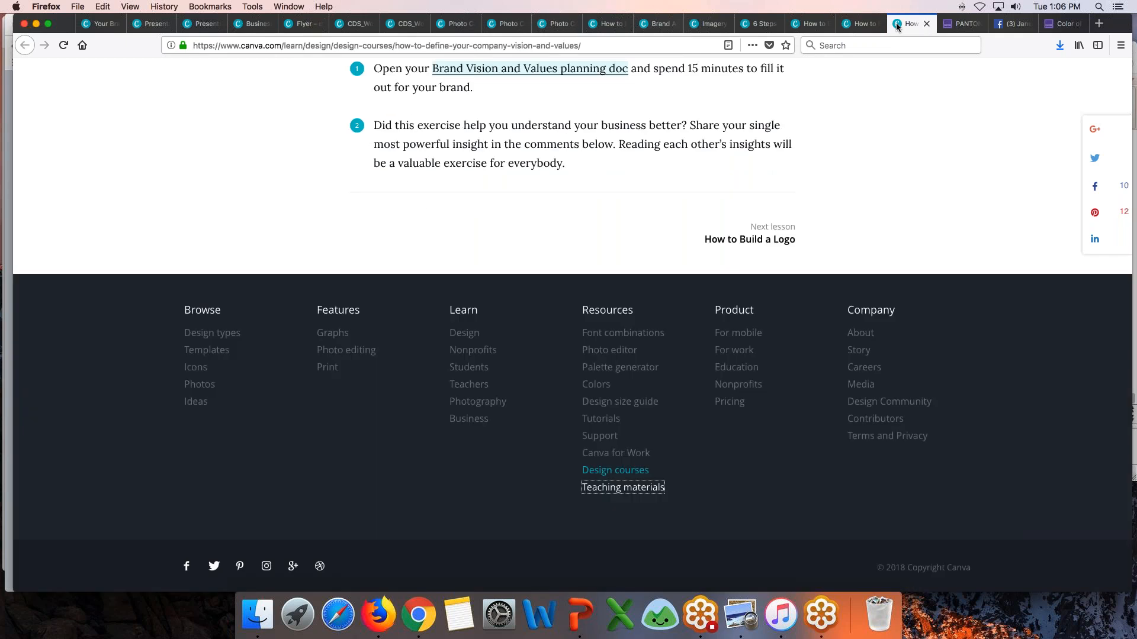
pyautogui.scroll(15, 782, 190)
pyautogui.scroll(10, 781, 191)
pyautogui.scroll(-3, 781, 190)
pyautogui.scroll(2, 781, 190)
pyautogui.scroll(-5, 781, 190)
pyautogui.scroll(-8, 782, 190)
pyautogui.scroll(-6, 782, 191)
pyautogui.scroll(-12, 781, 190)
pyautogui.scroll(-5, 781, 191)
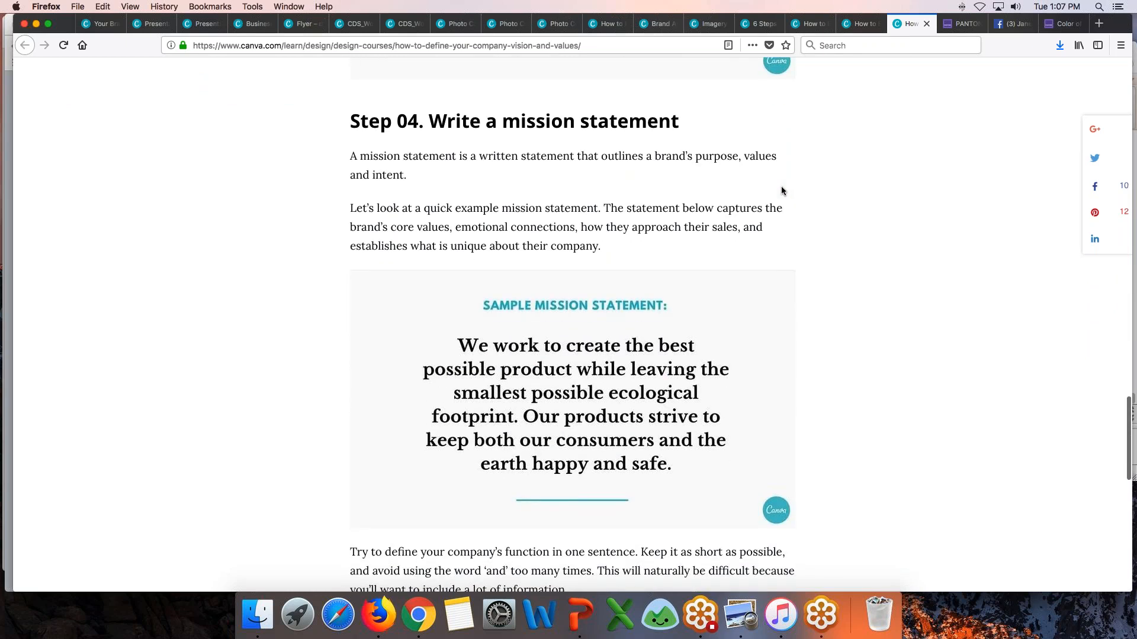
pyautogui.scroll(-4, 781, 191)
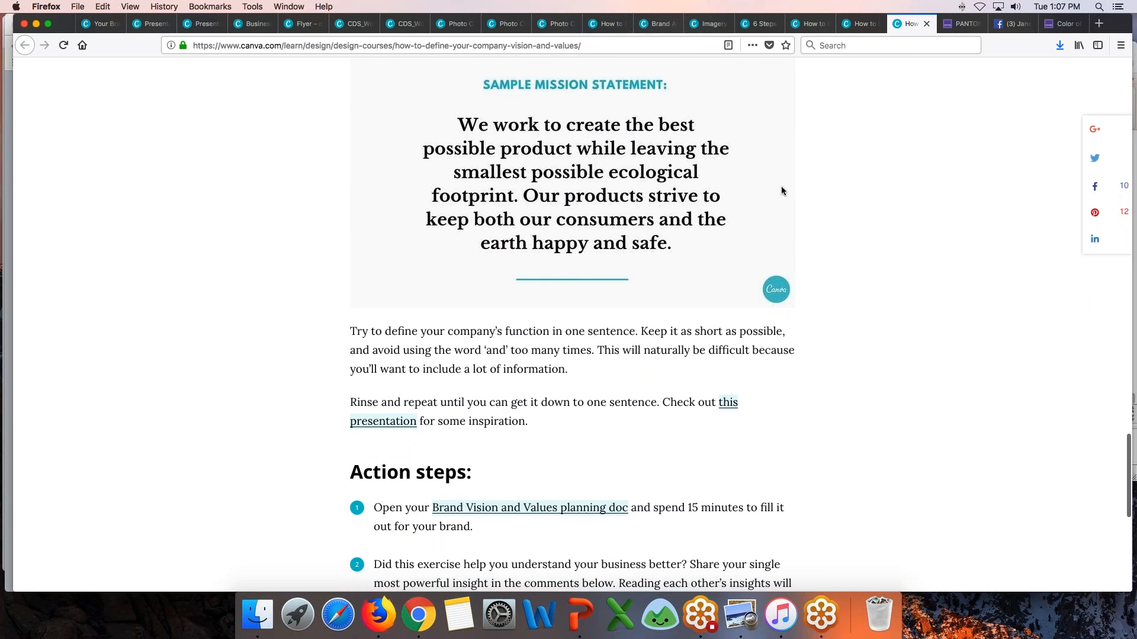
pyautogui.click(925, 42)
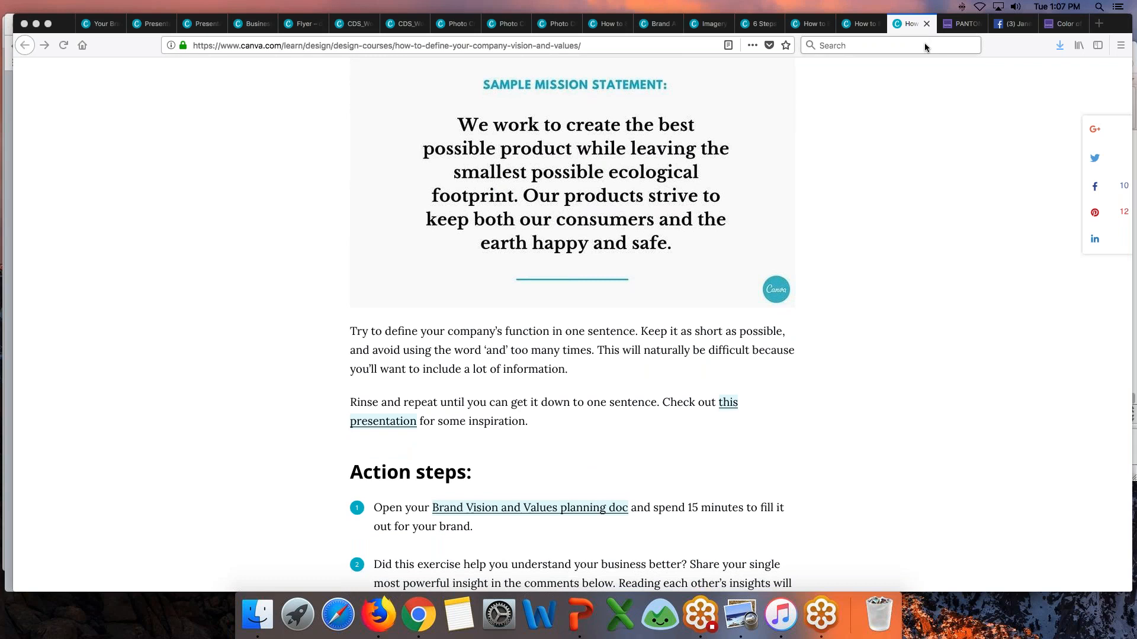